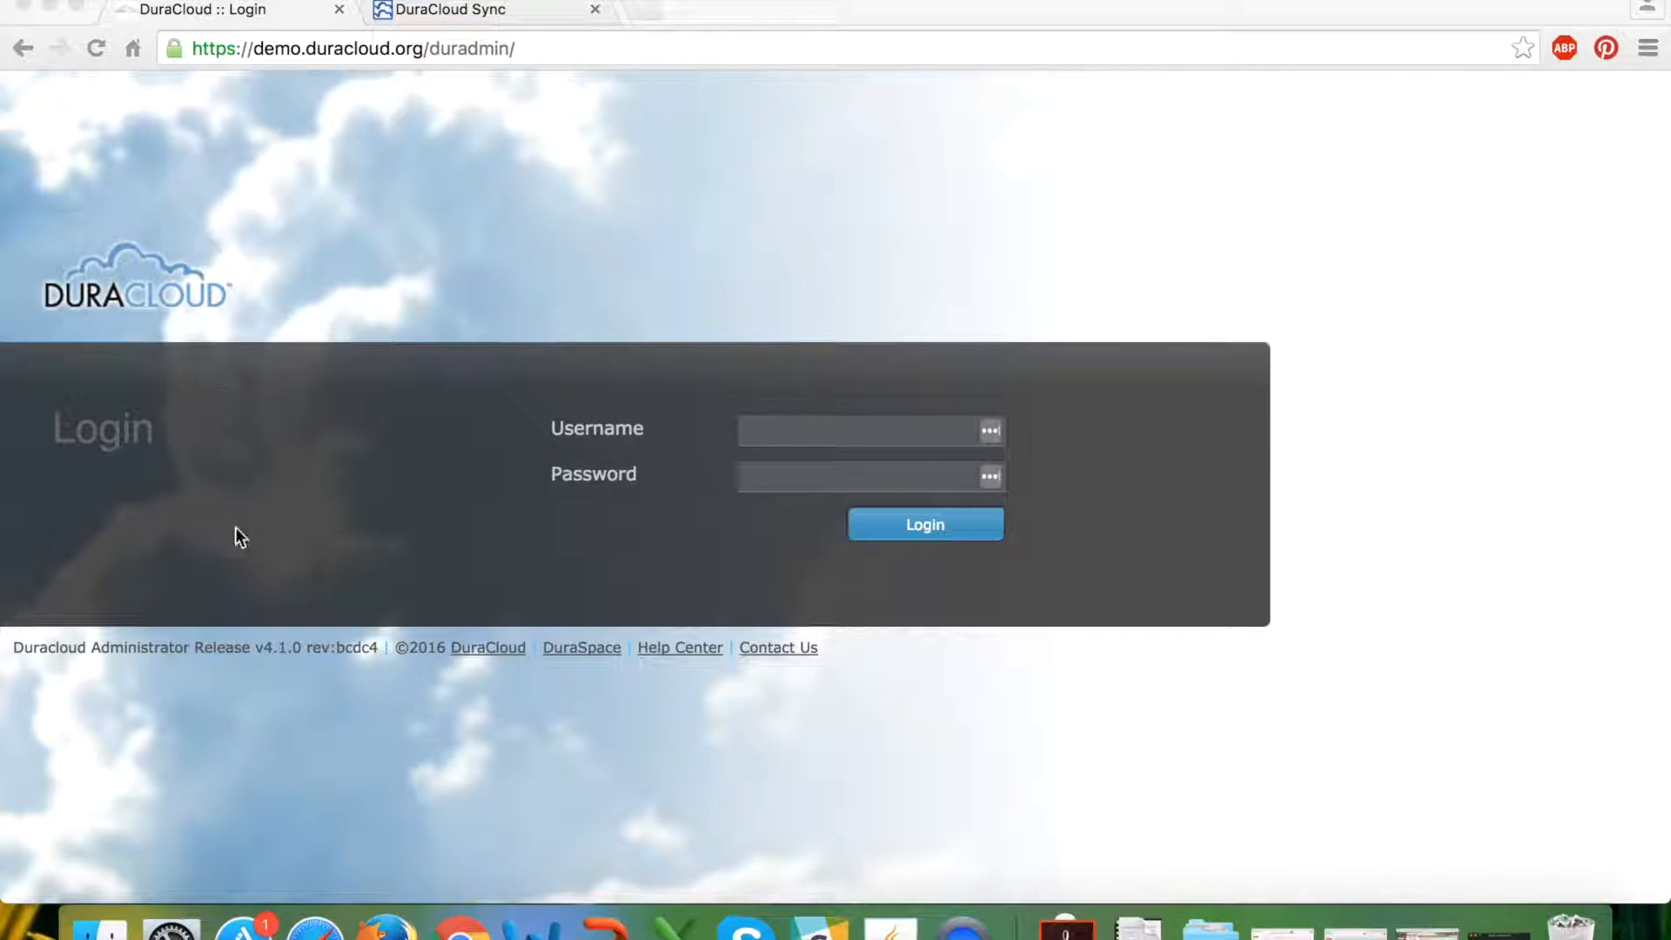
Highlight the word 'demo' in the site's web address.
left_click(266, 48)
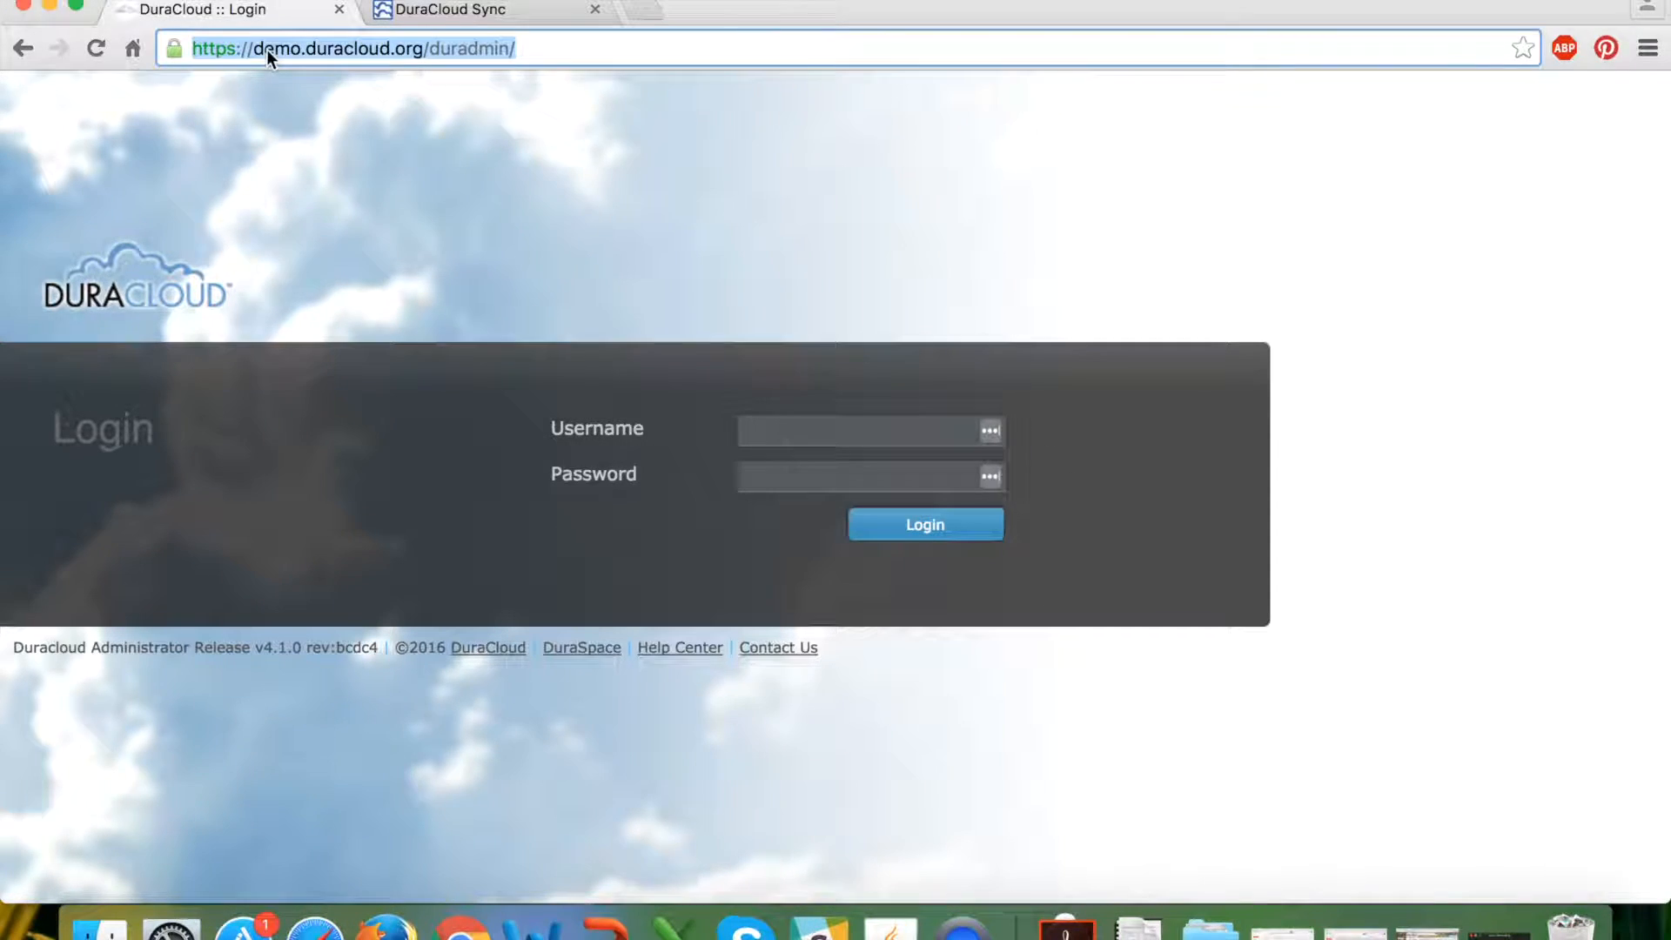
left_click(278, 50)
double_click(279, 49)
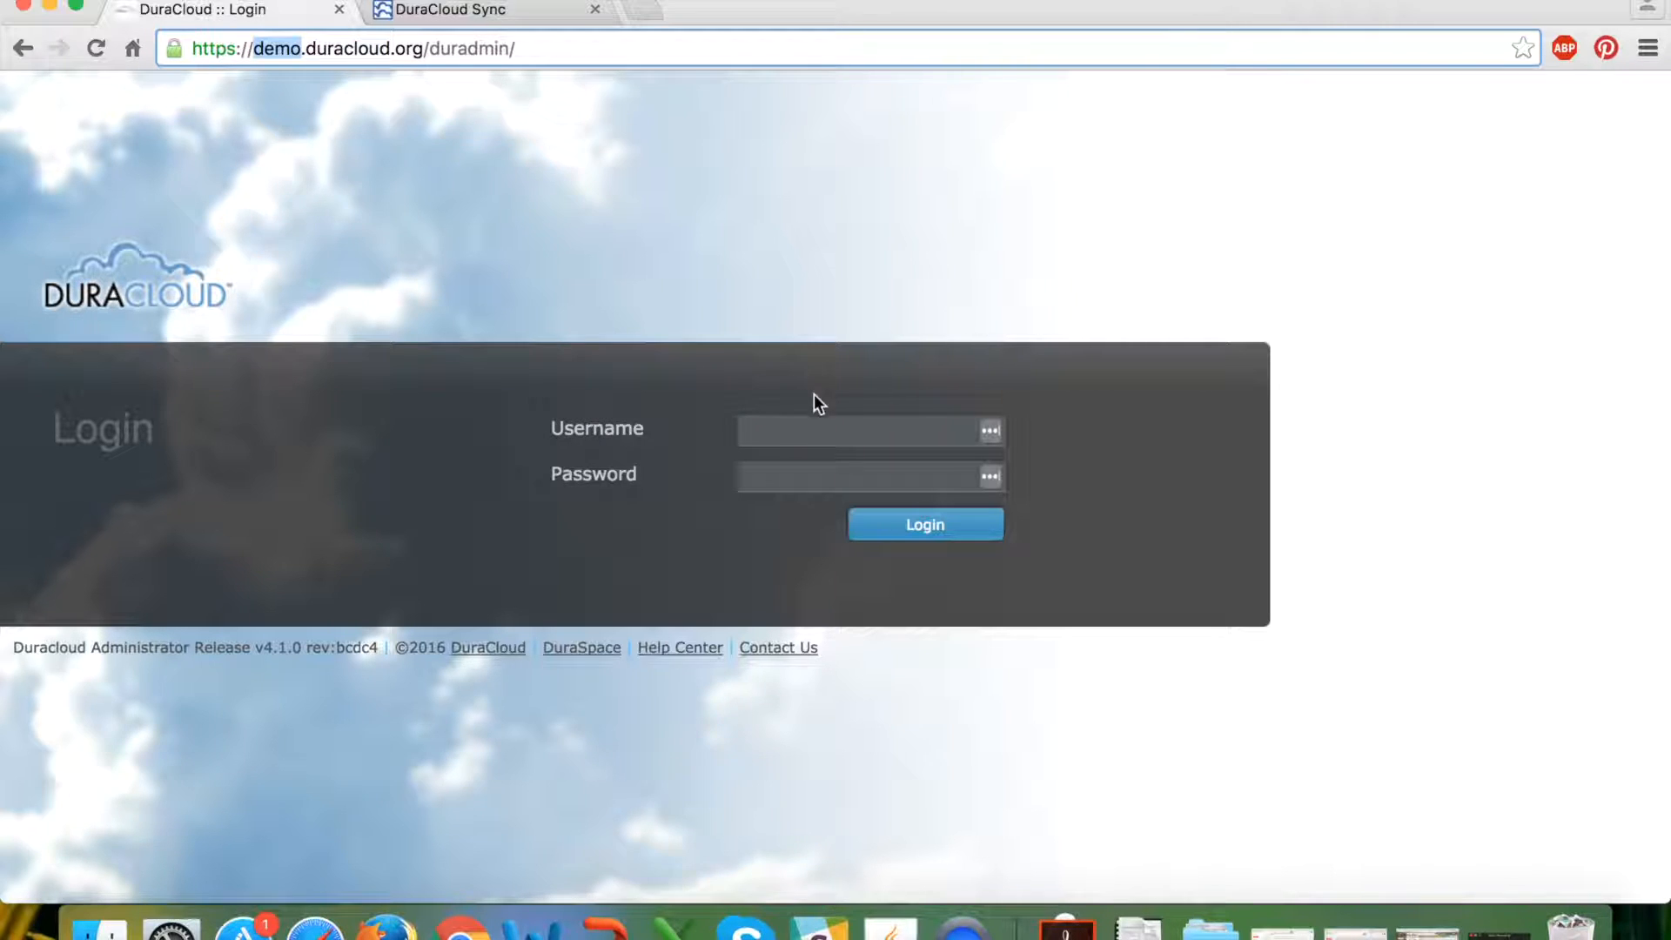
Log in to DuraCloud with the demo account's username and password.
left_click(842, 433)
type("test")
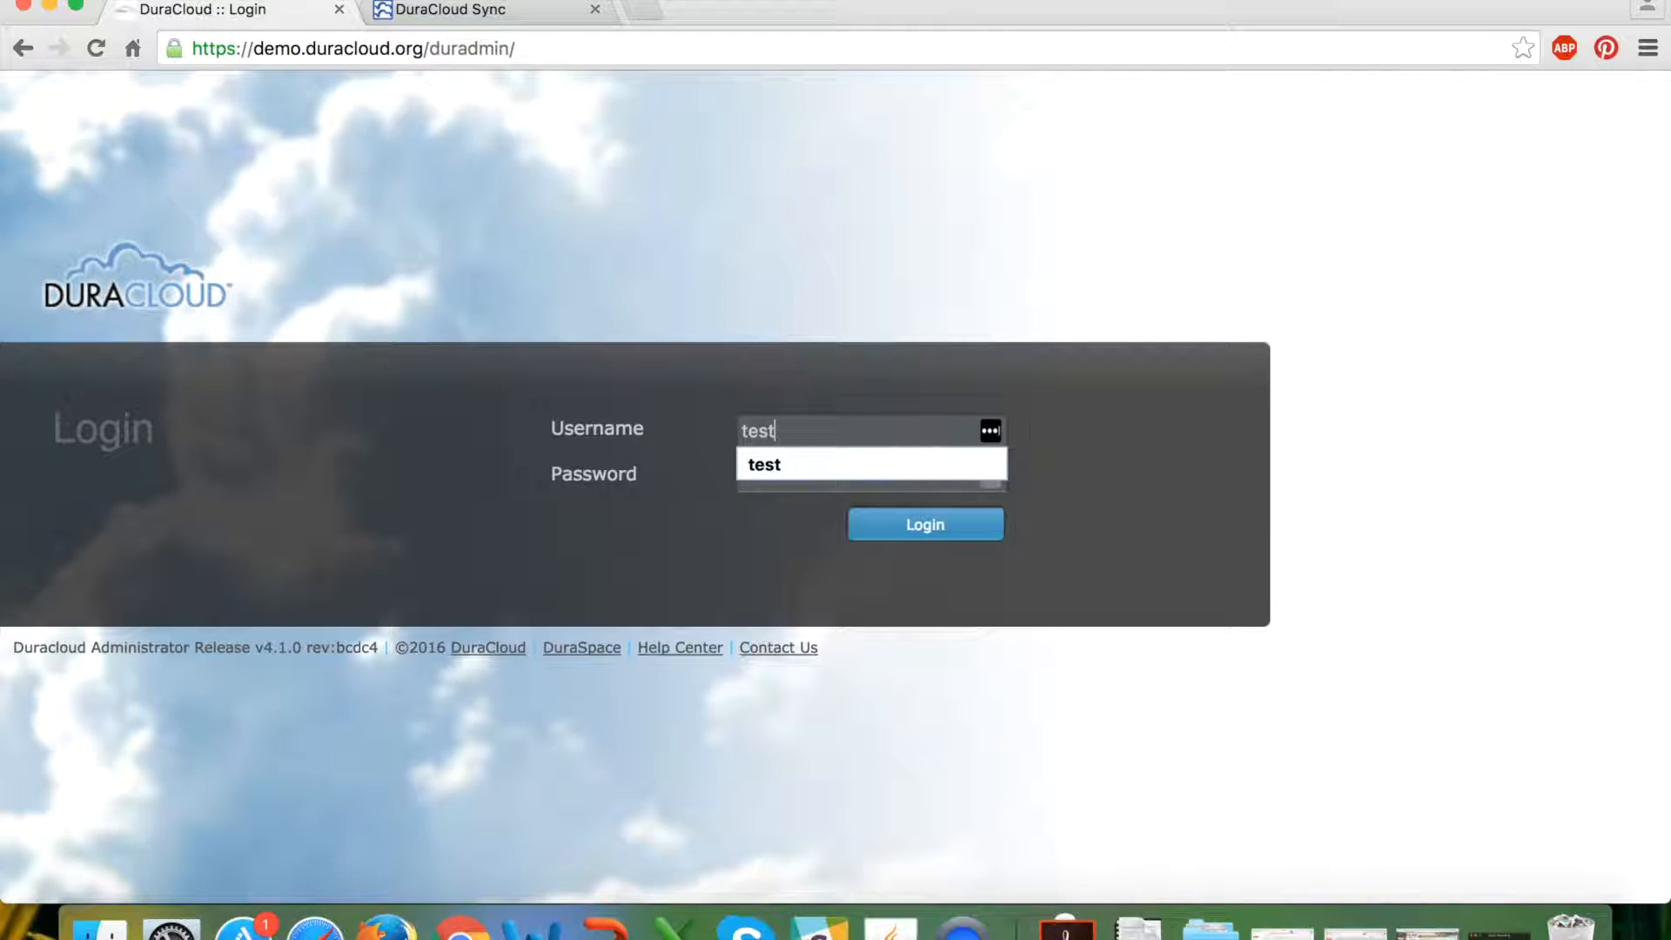
key("Tab")
type("password")
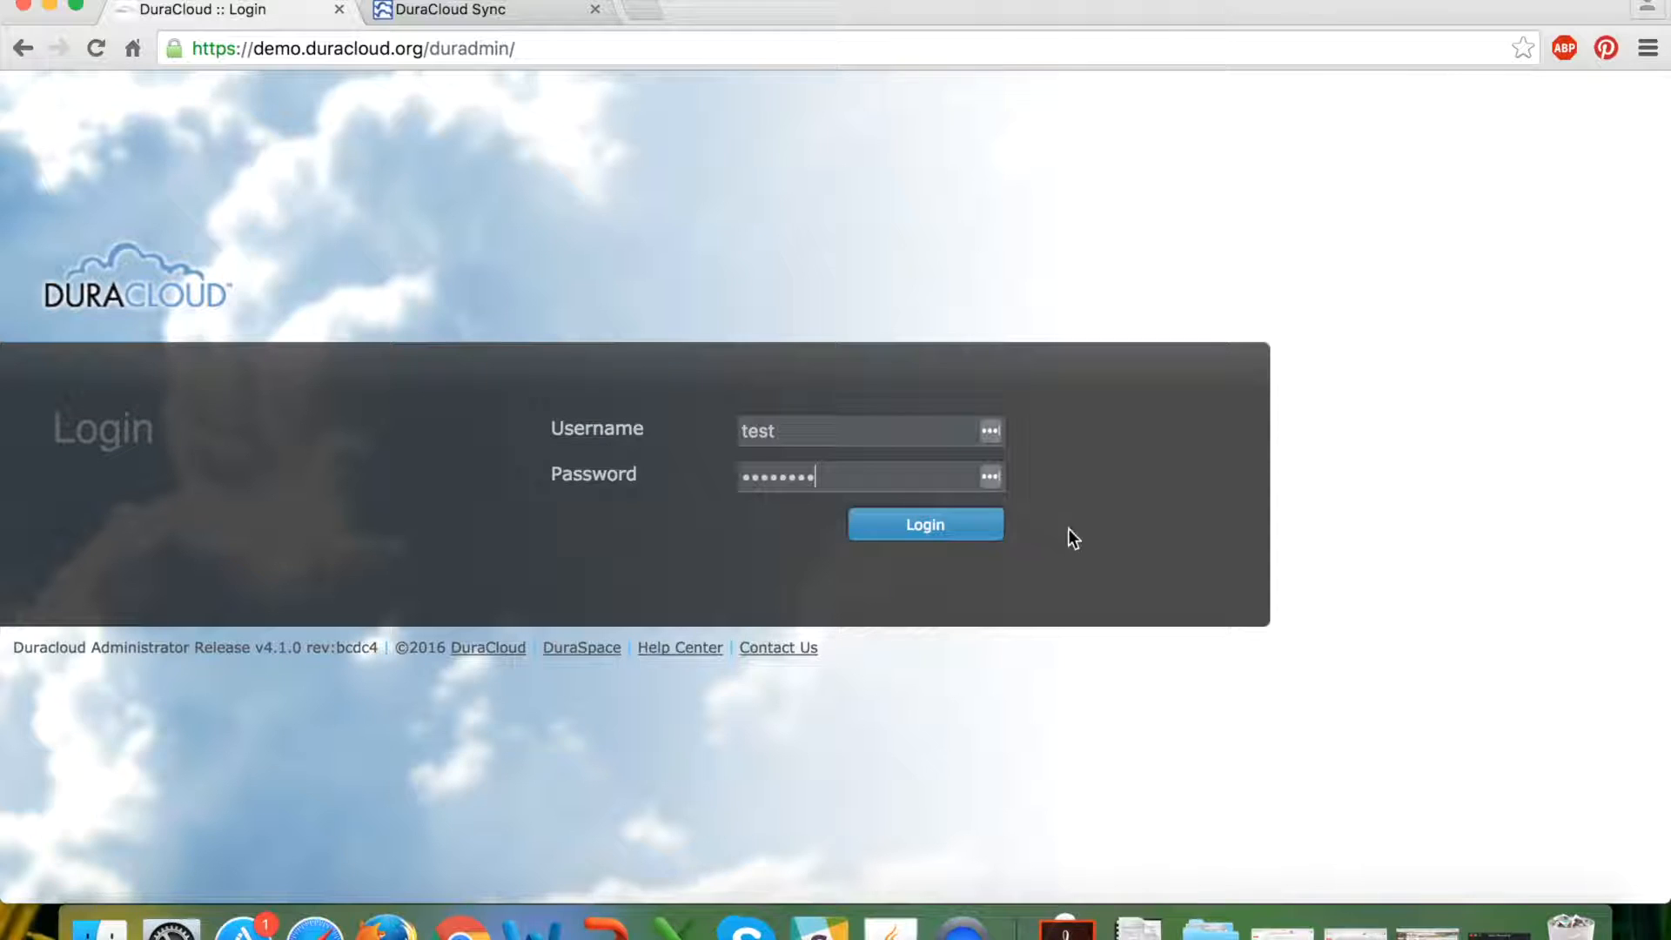
left_click(966, 534)
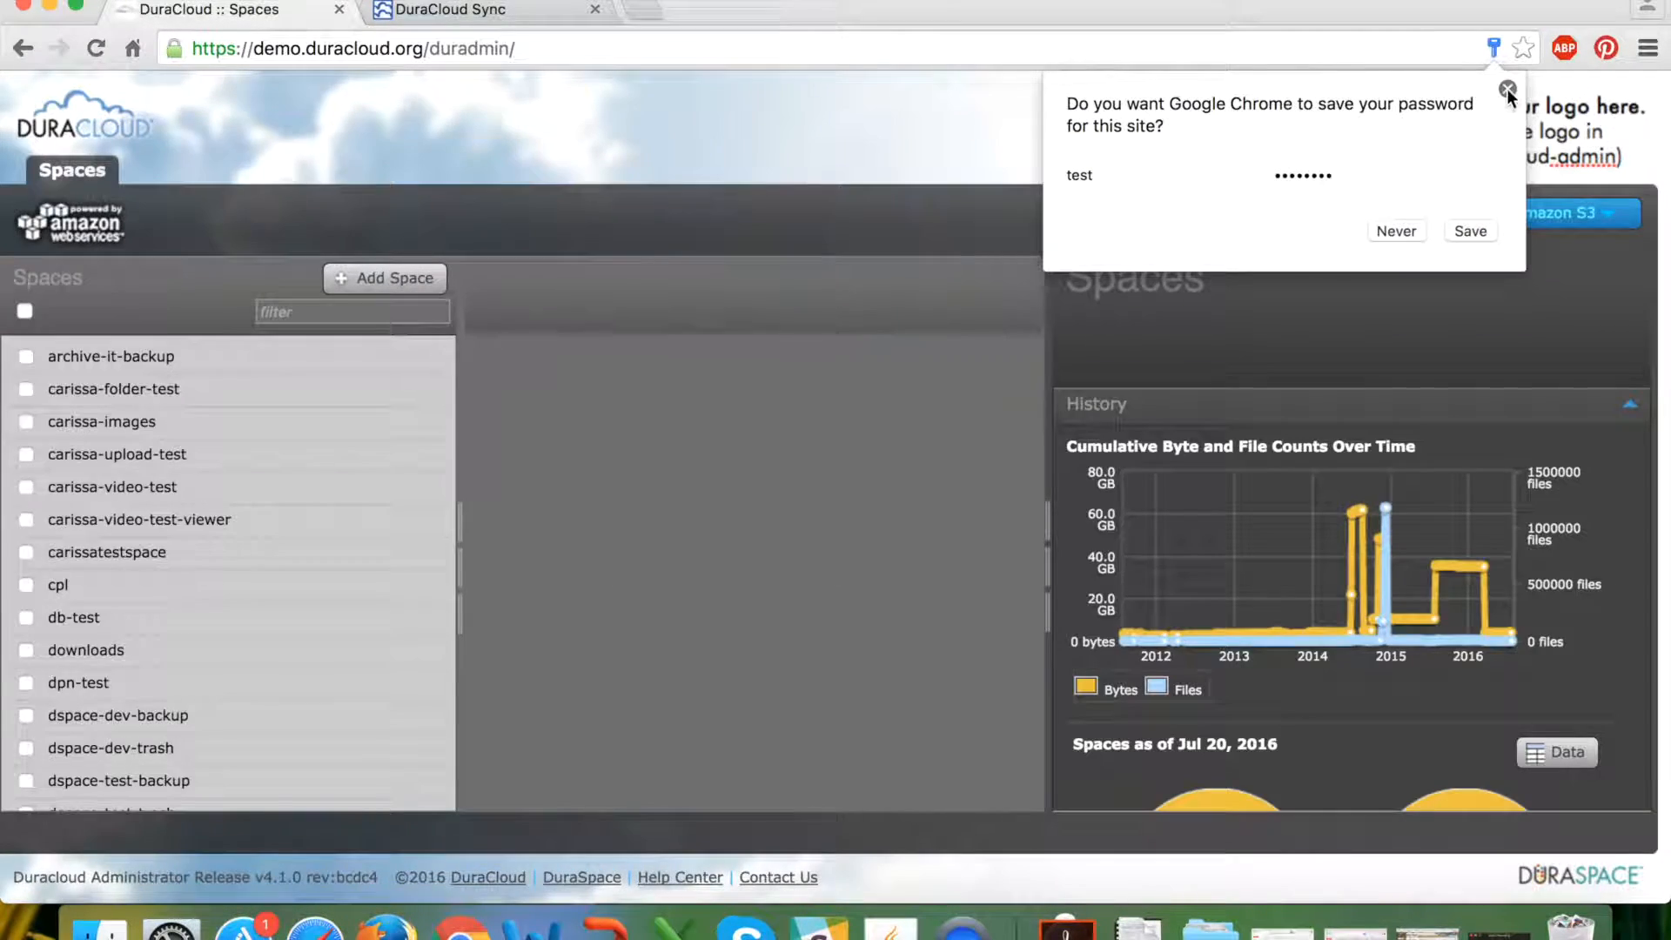
Dismiss the save-password offer and open the Amazon S3 provider dropdown.
left_click(1507, 88)
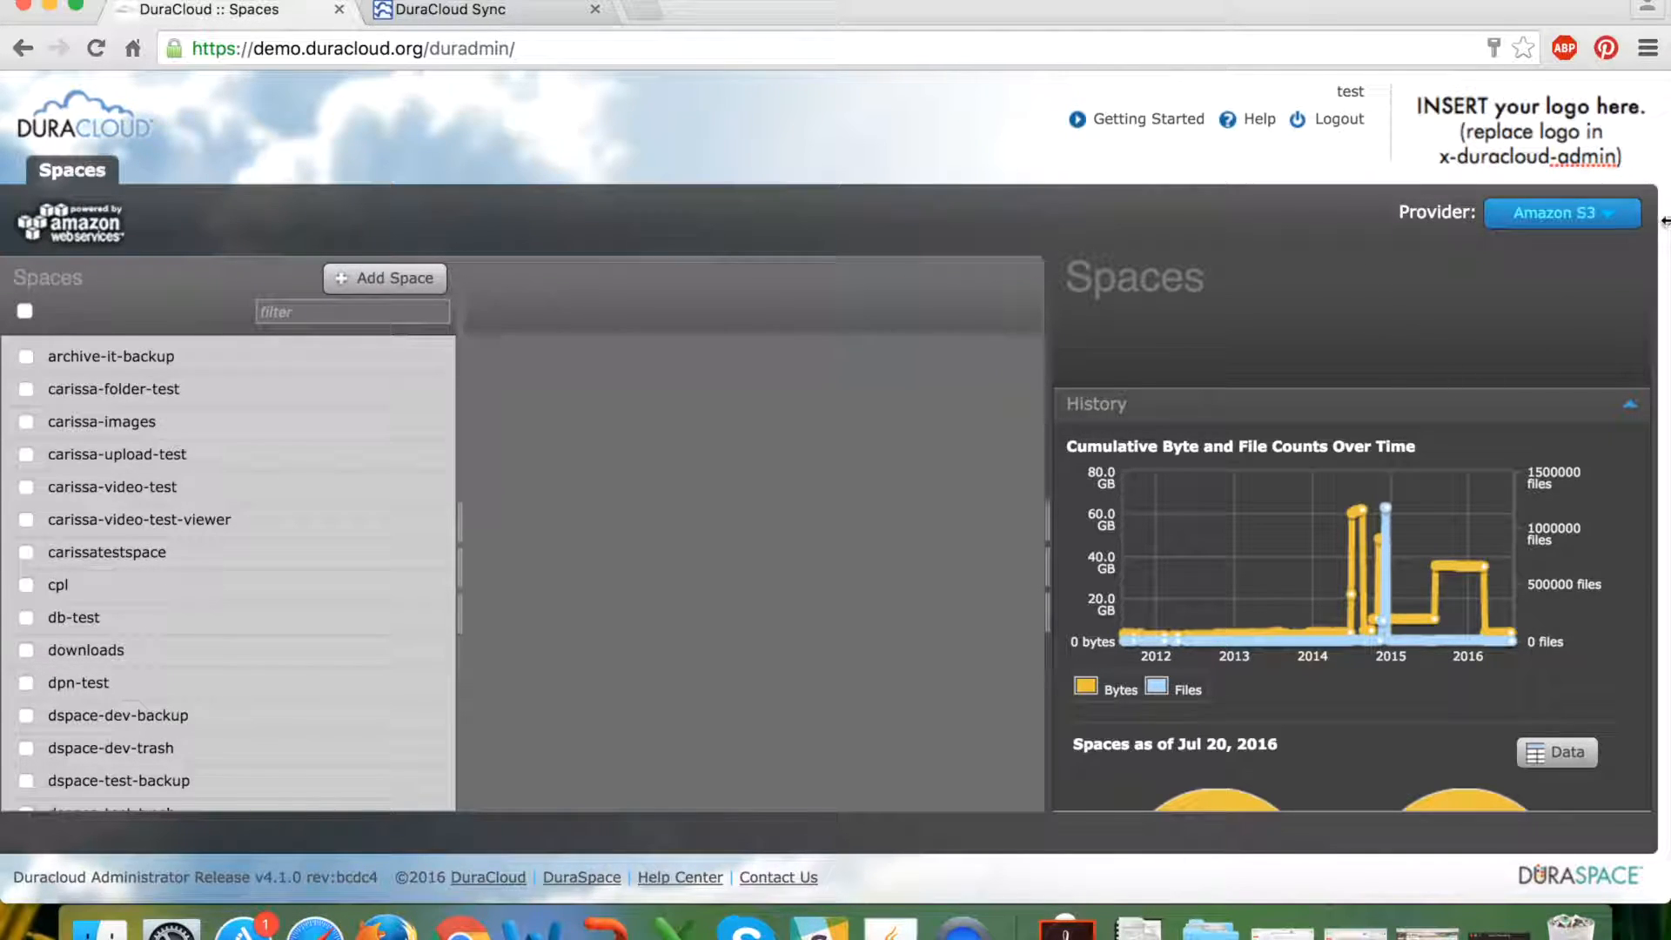
left_click(1610, 216)
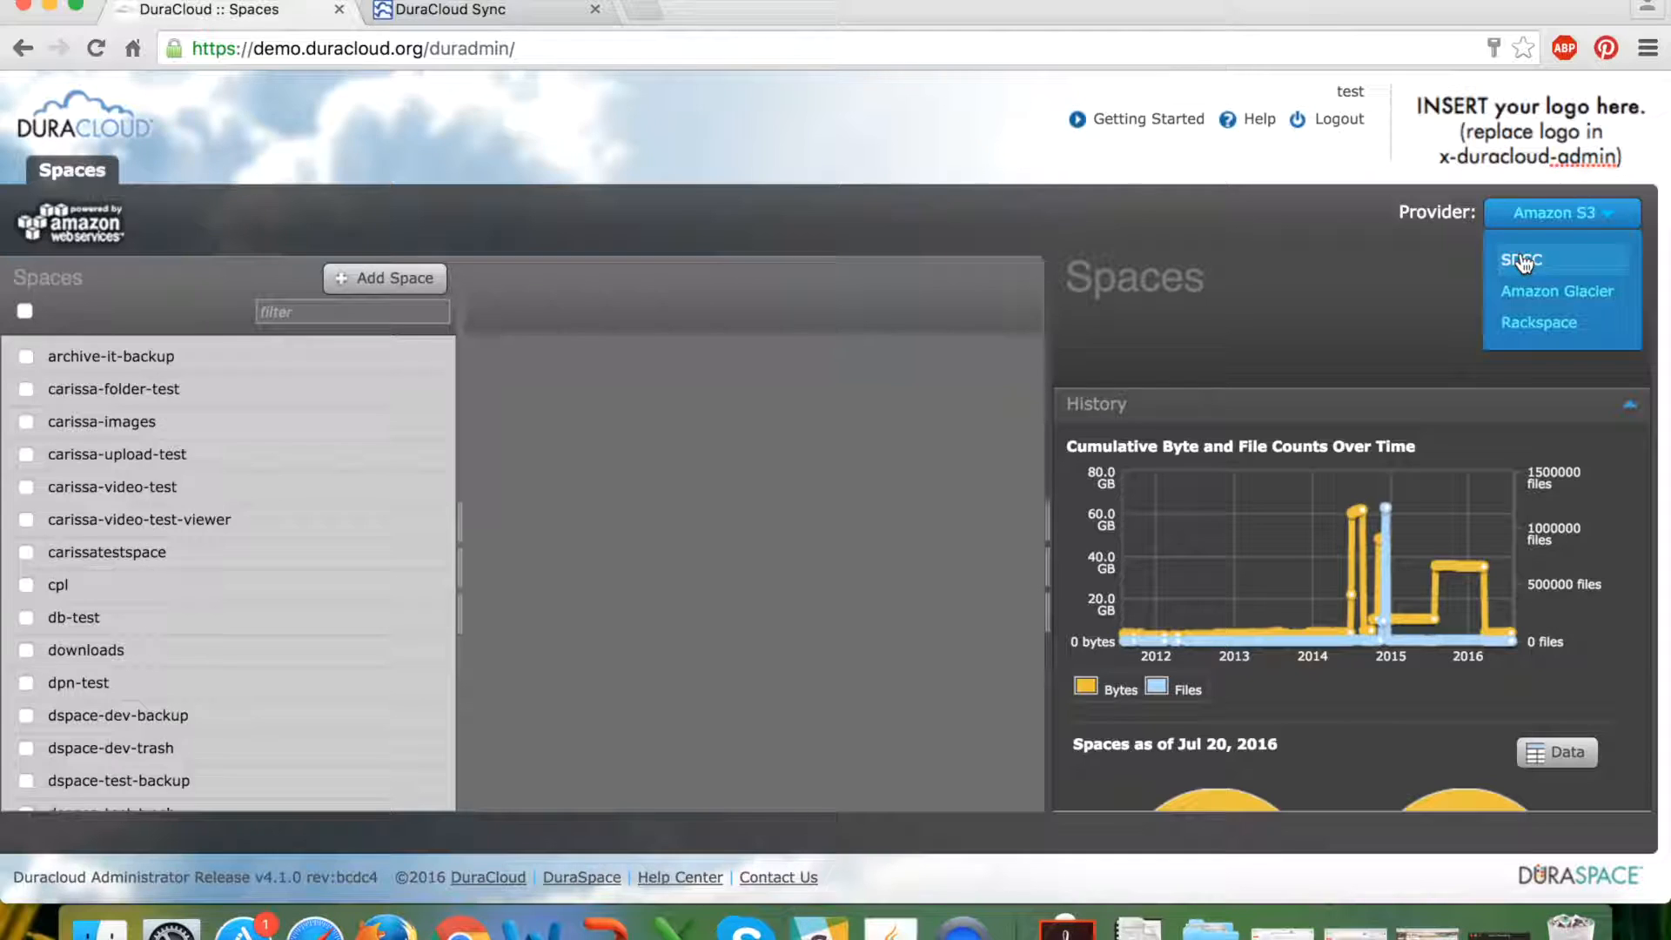
left_click(1521, 261)
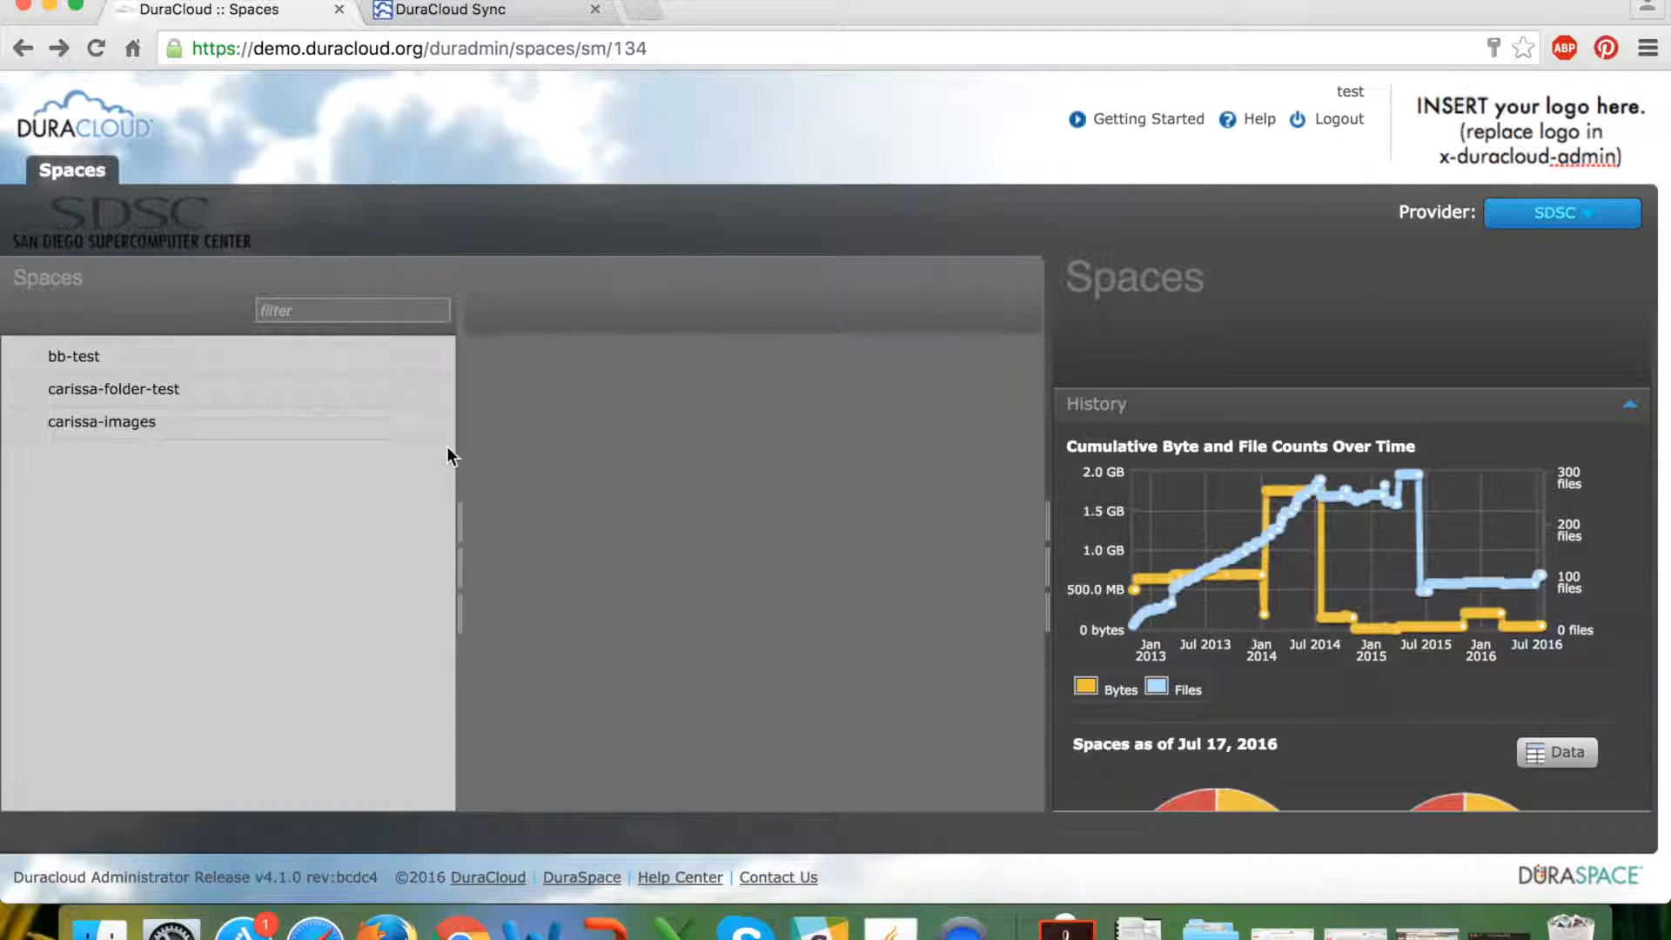
left_click(1532, 212)
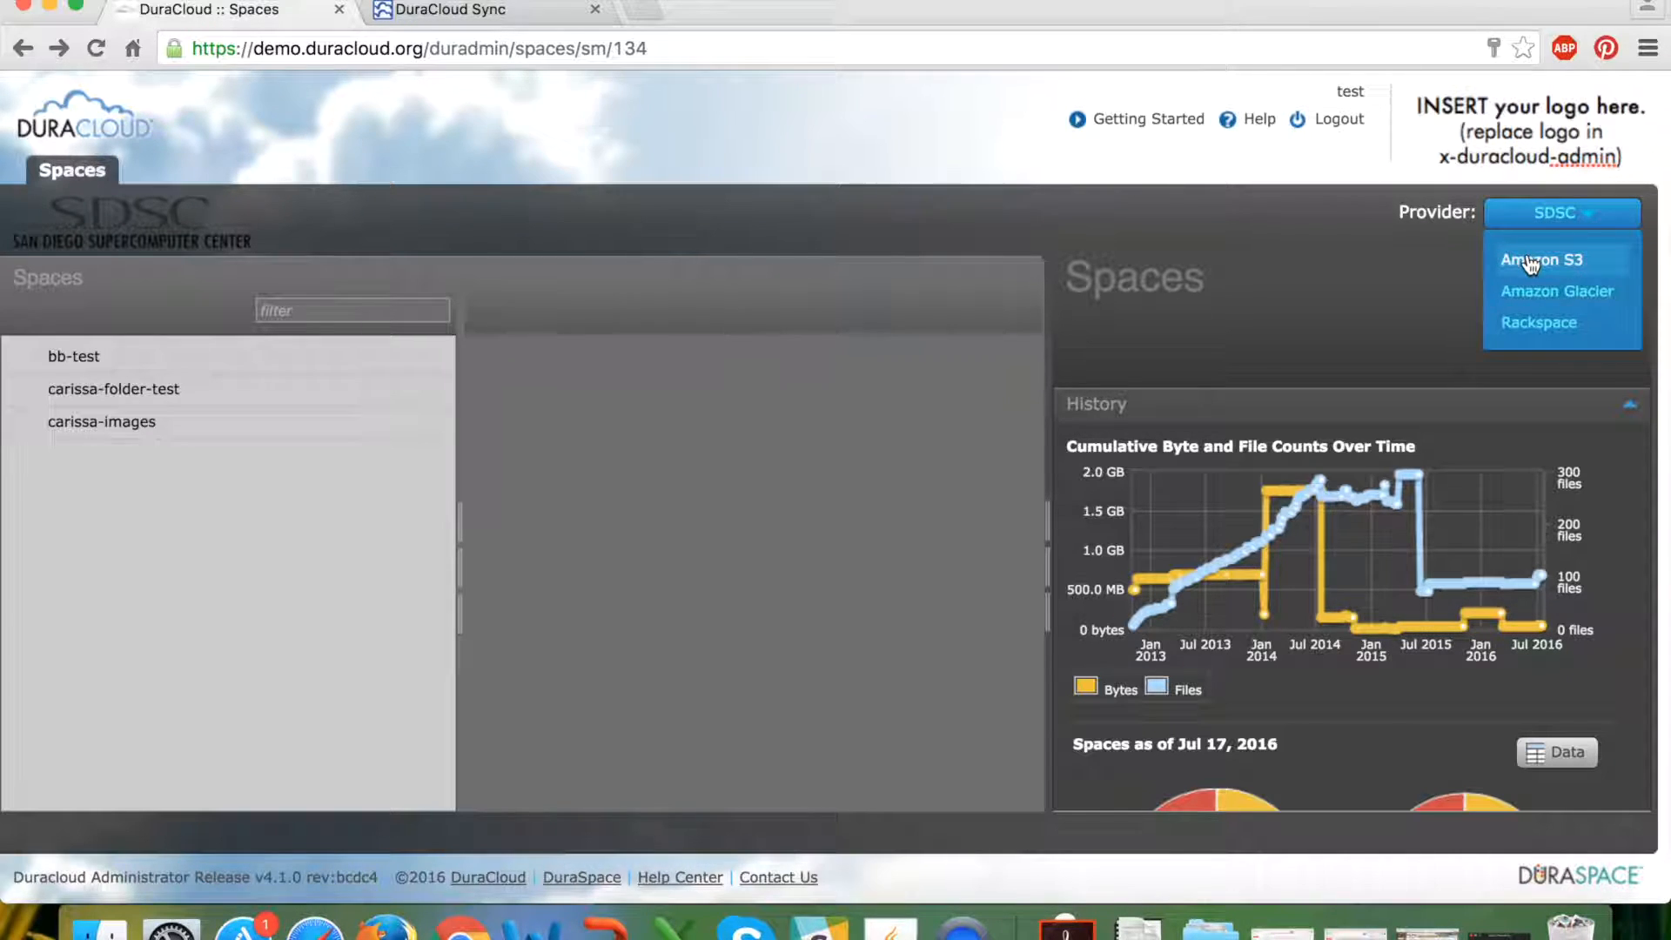
left_click(1531, 260)
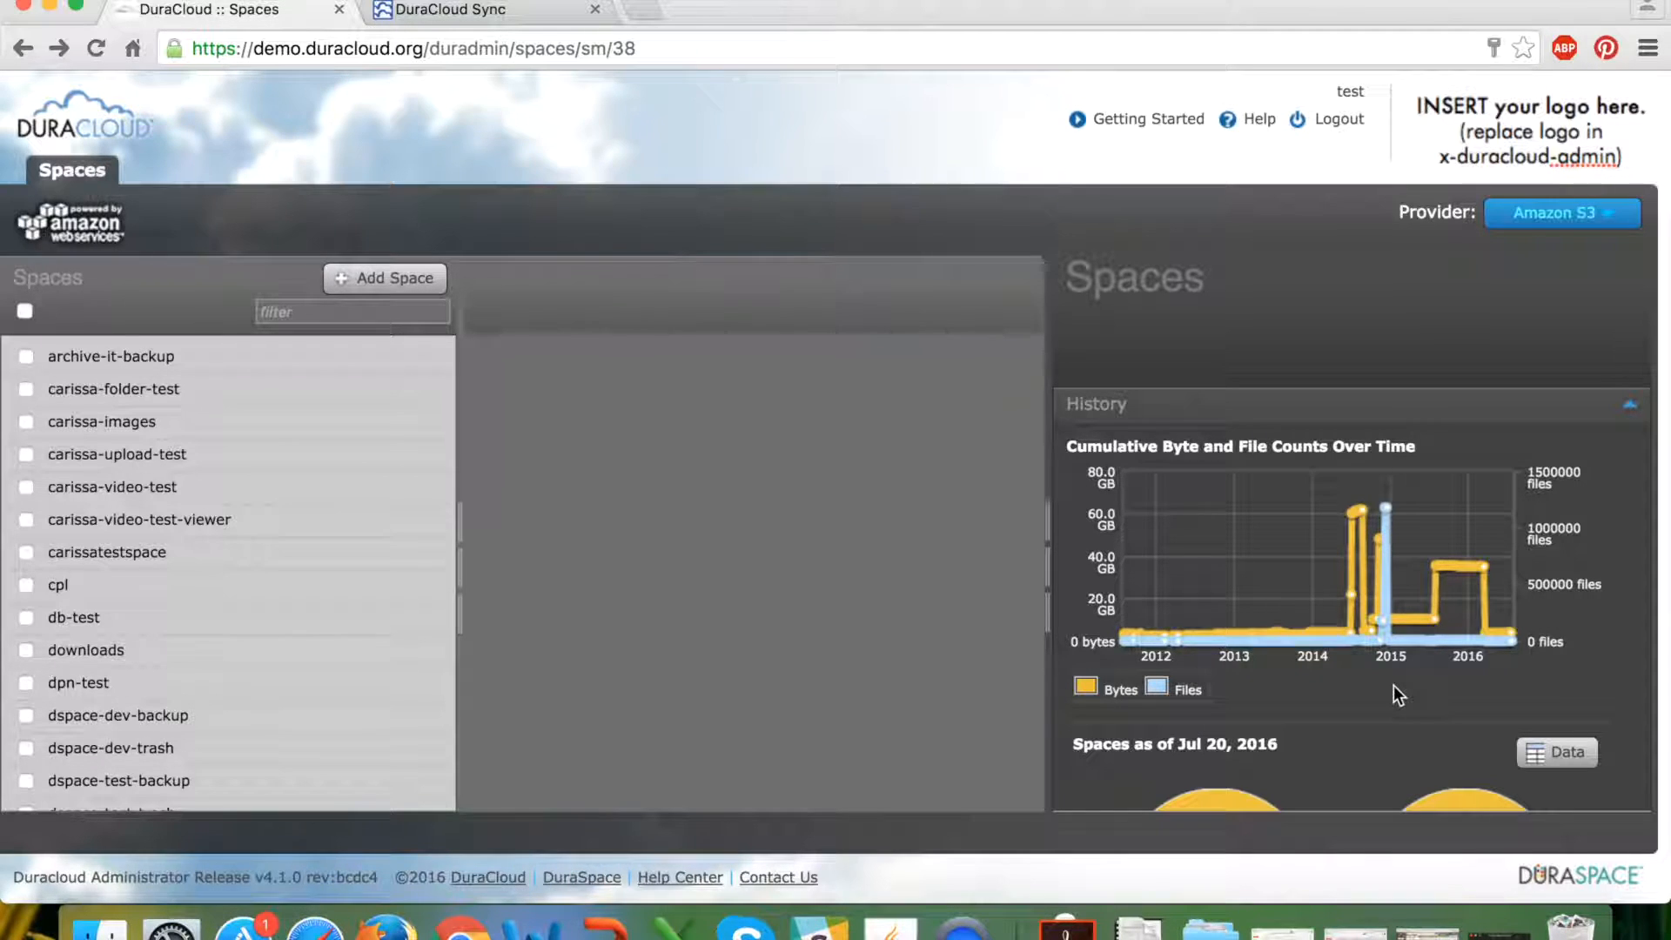
Open the Add Space dialog for the Amazon S3 provider.
scroll(1392, 686, "down", 1)
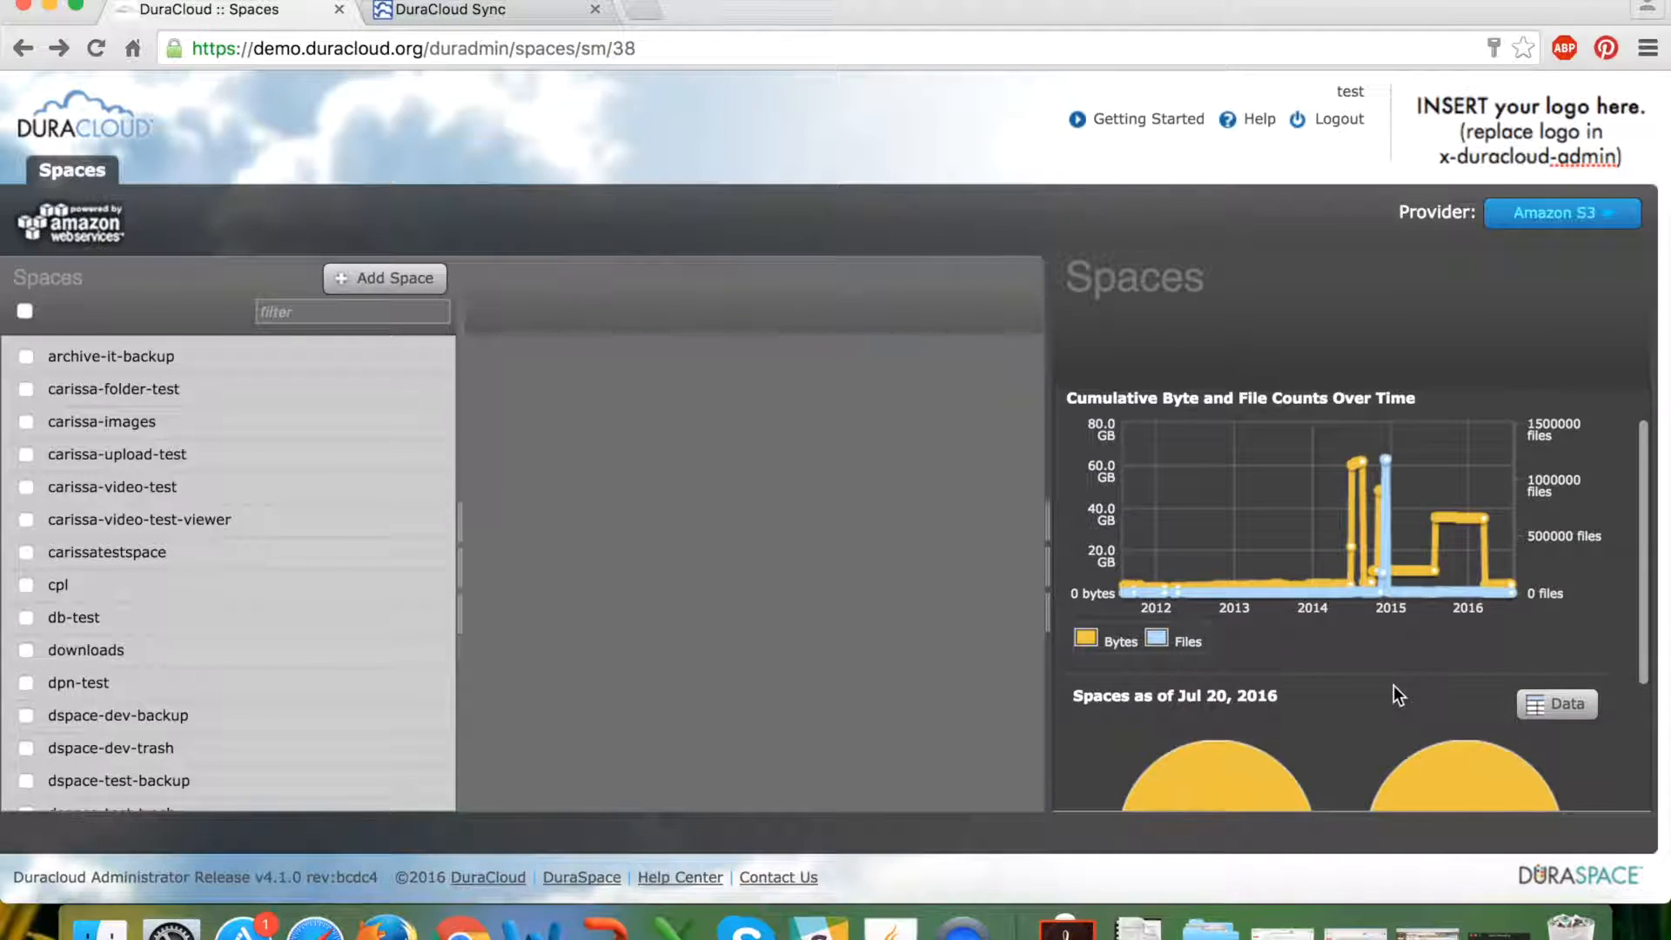
scroll(1393, 692, "up", 1)
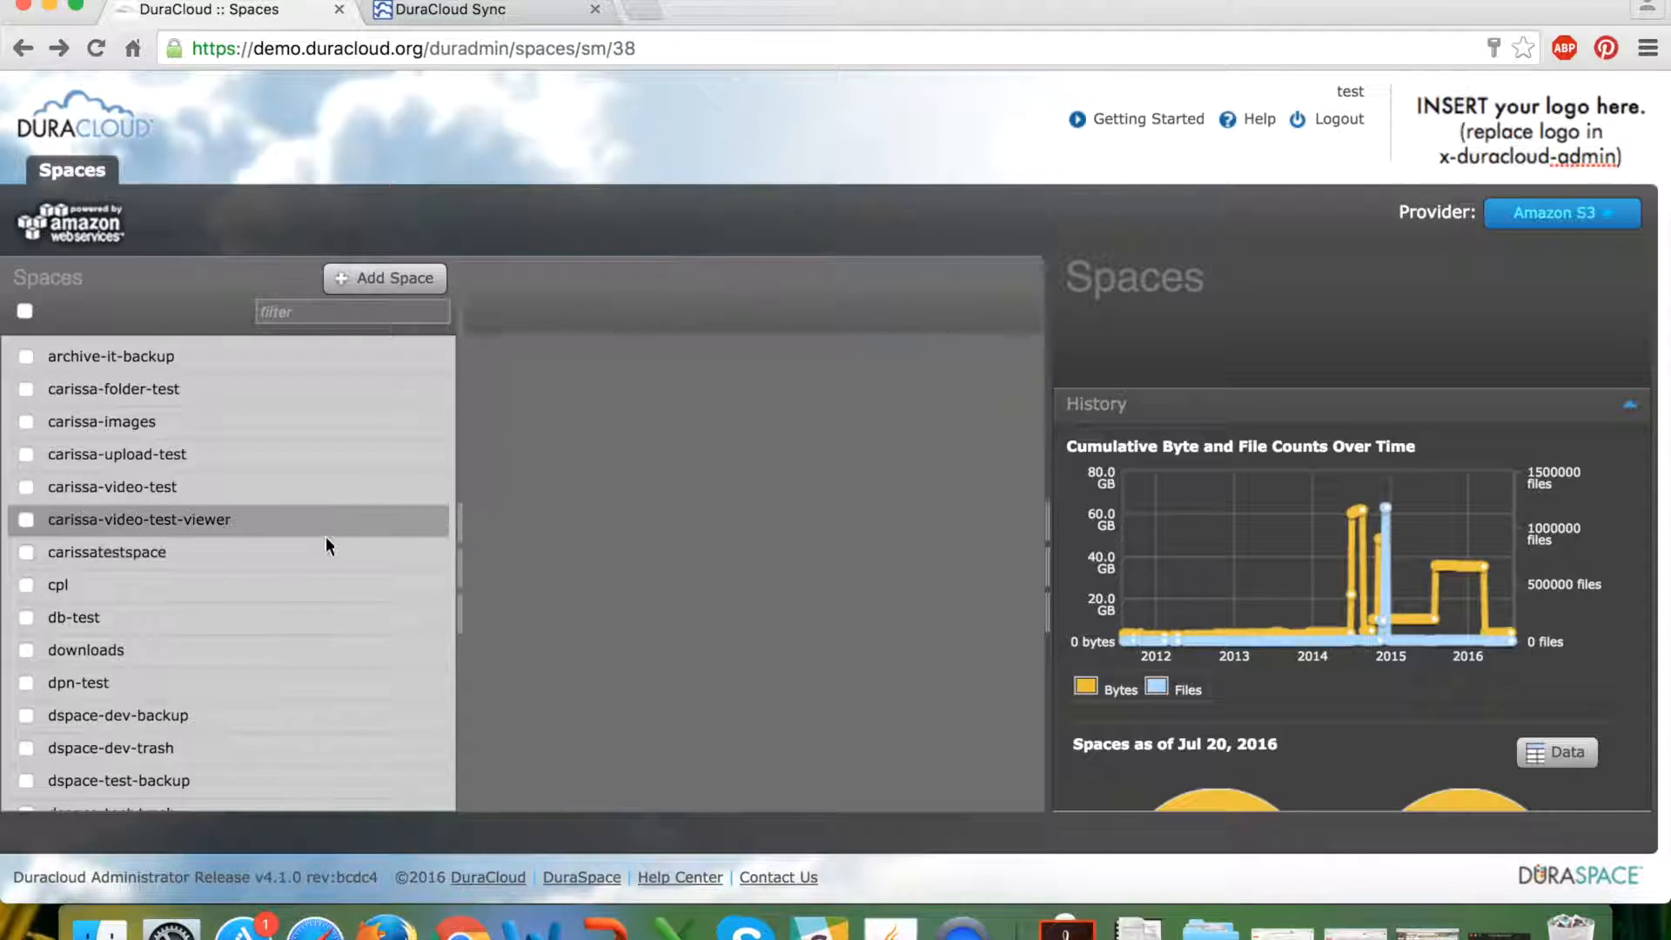
left_click(385, 276)
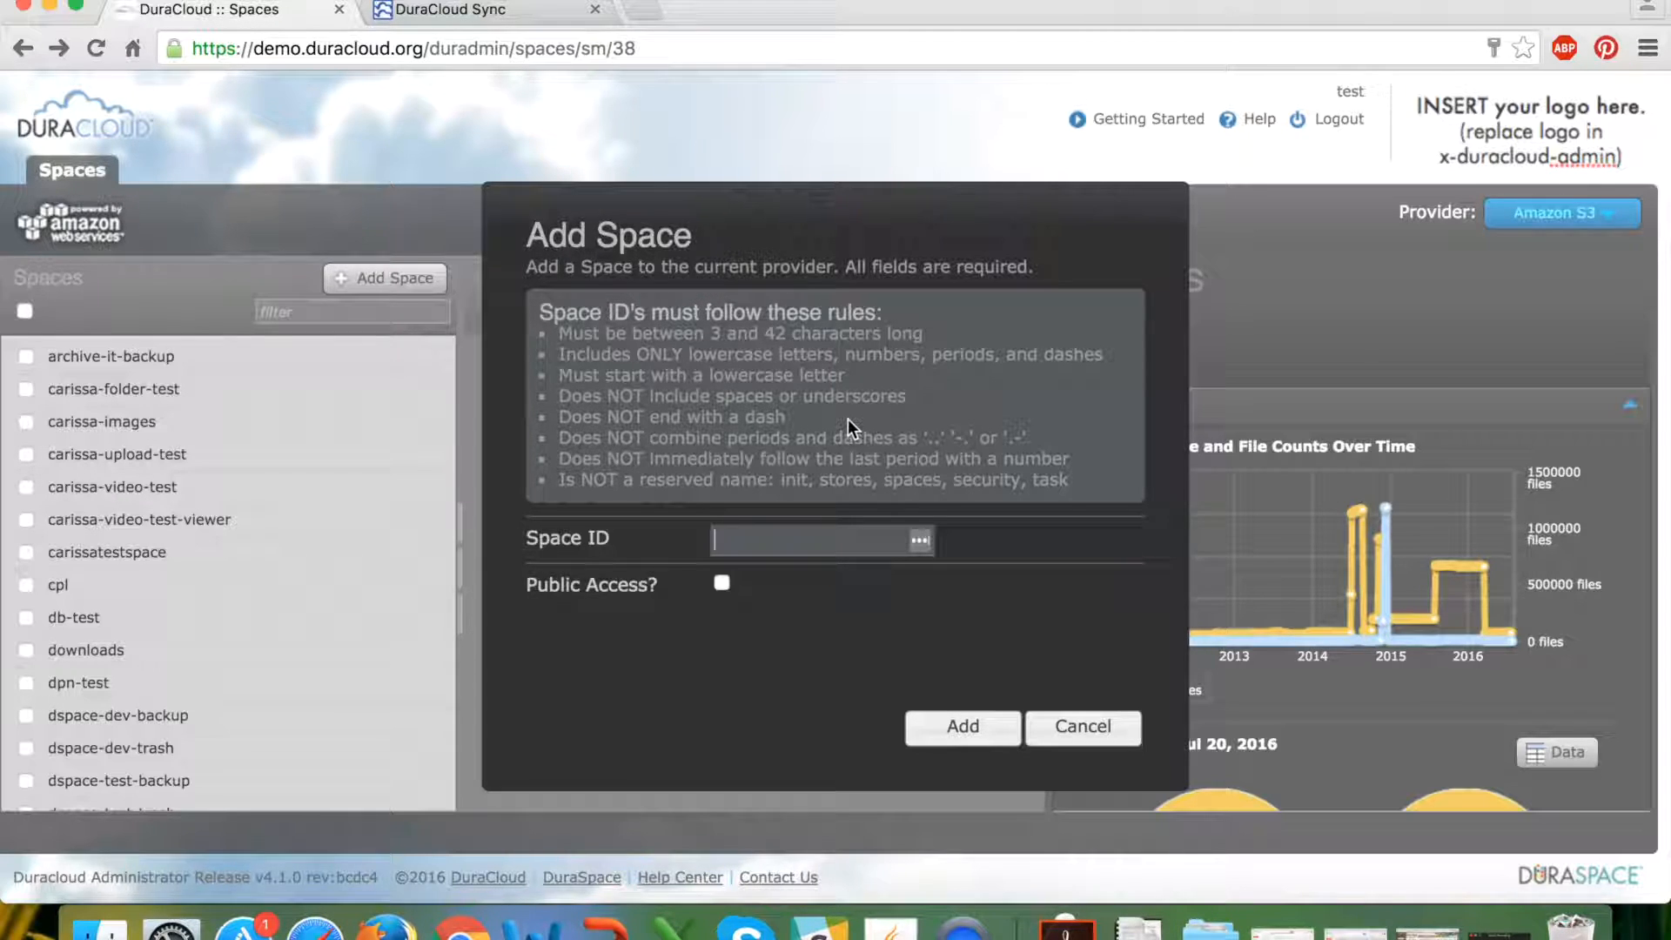
Add the space 'zada-photos-today', fixing the rejected capital Z to lowercase.
type("Zada-photos")
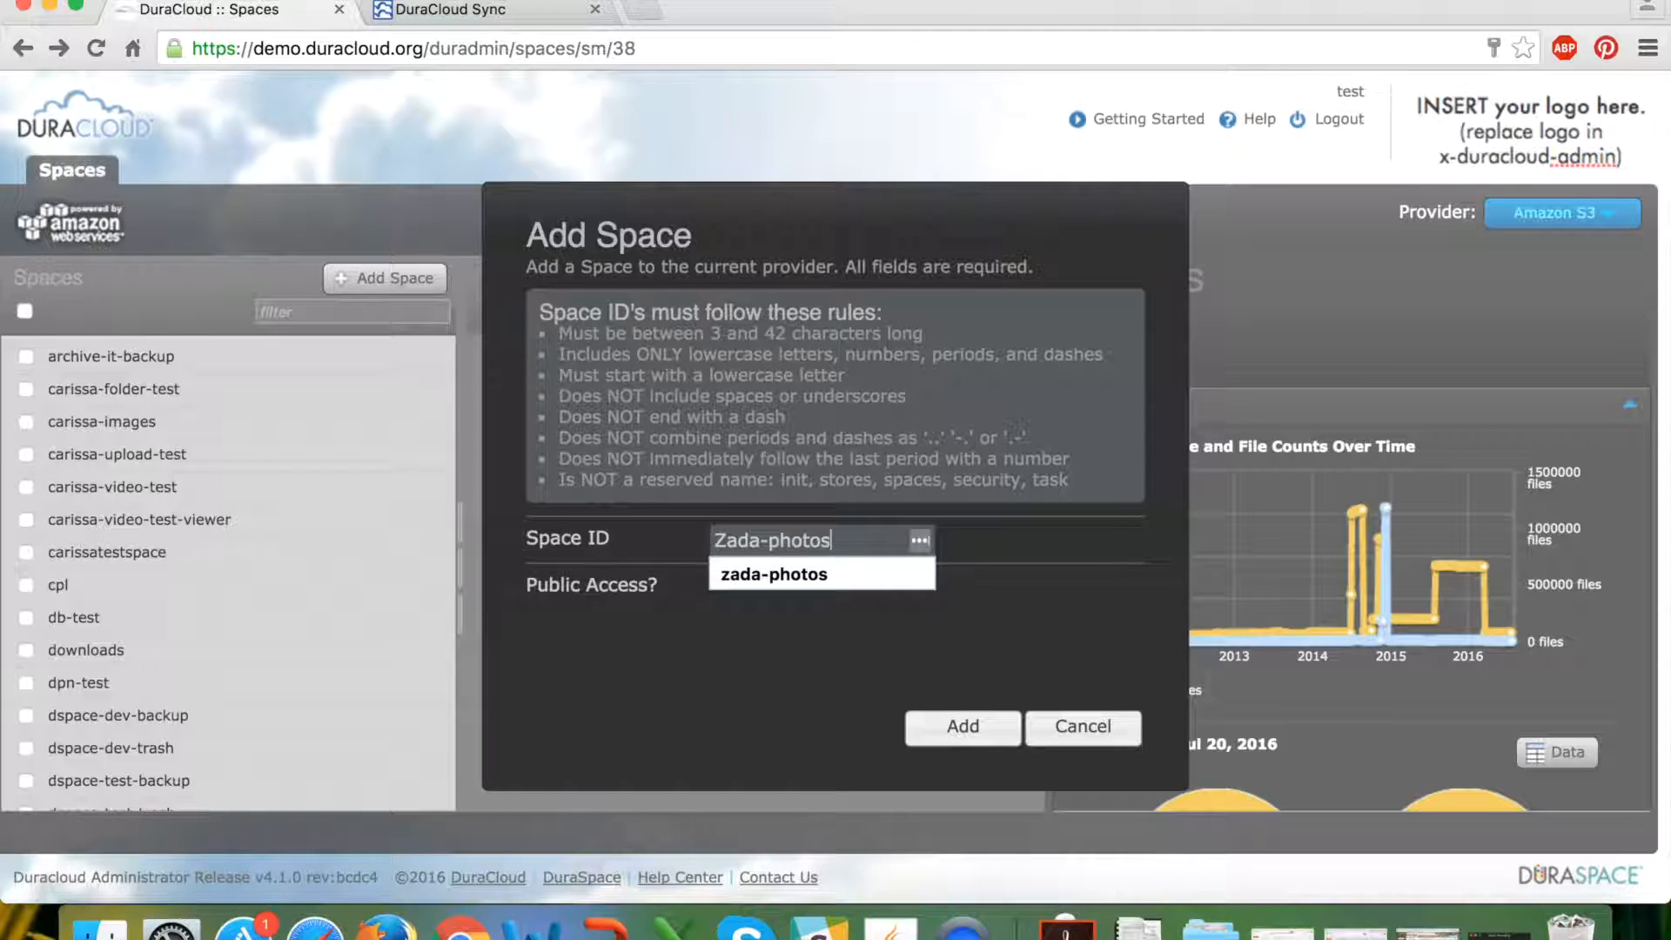
type("-")
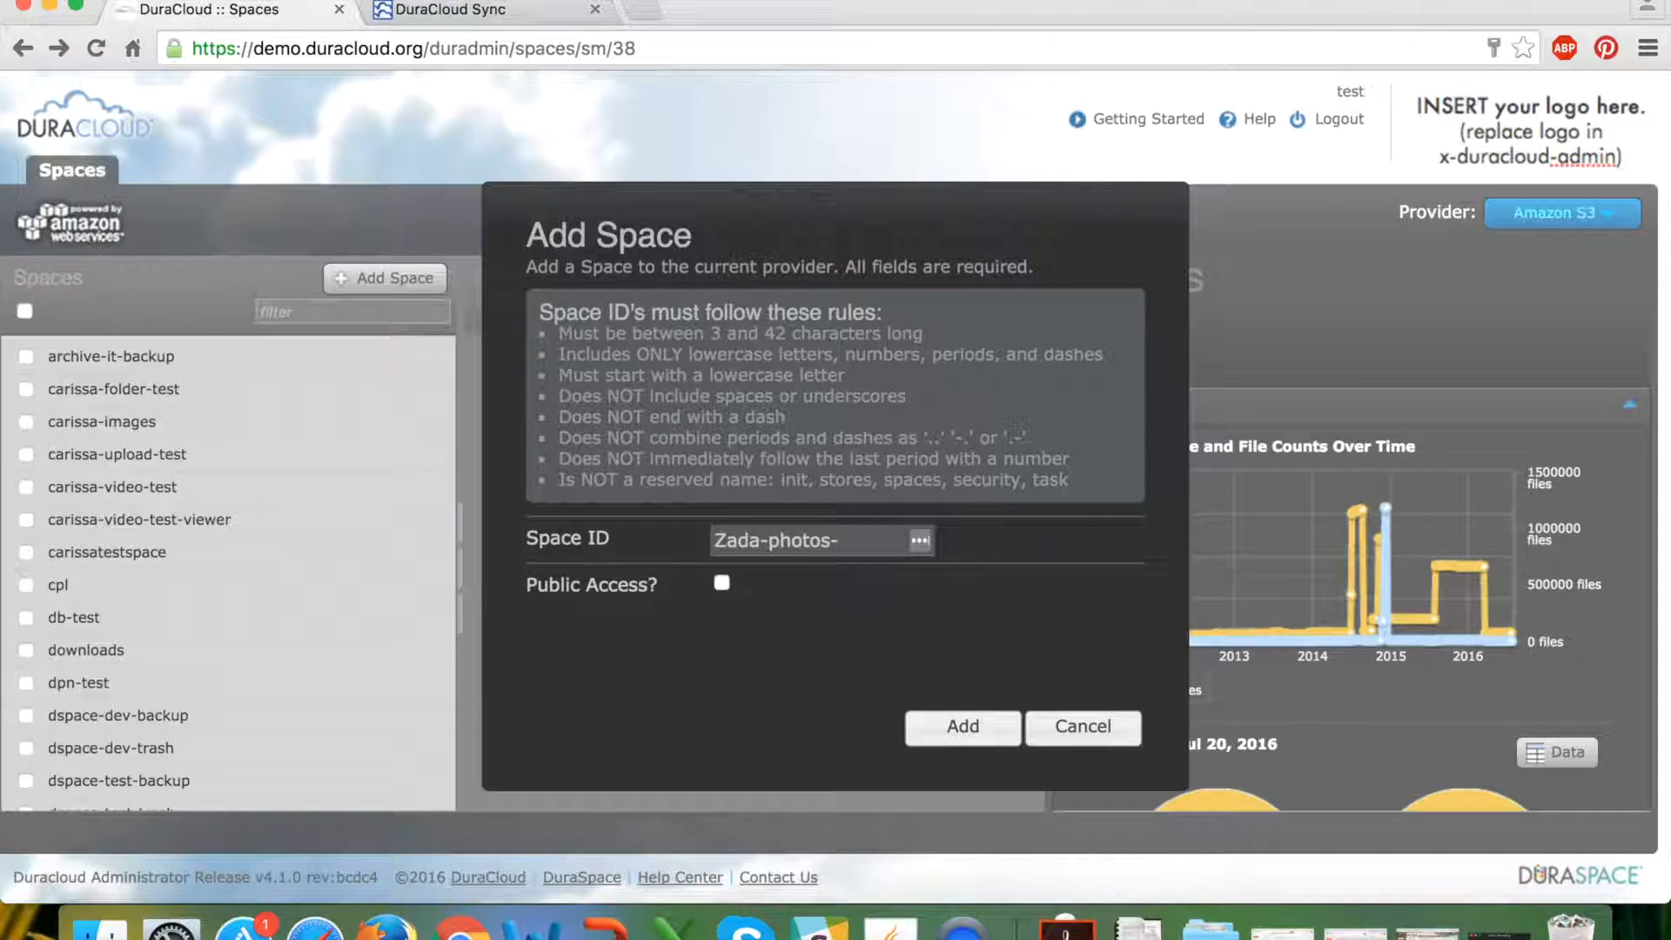
type("today")
left_click(963, 728)
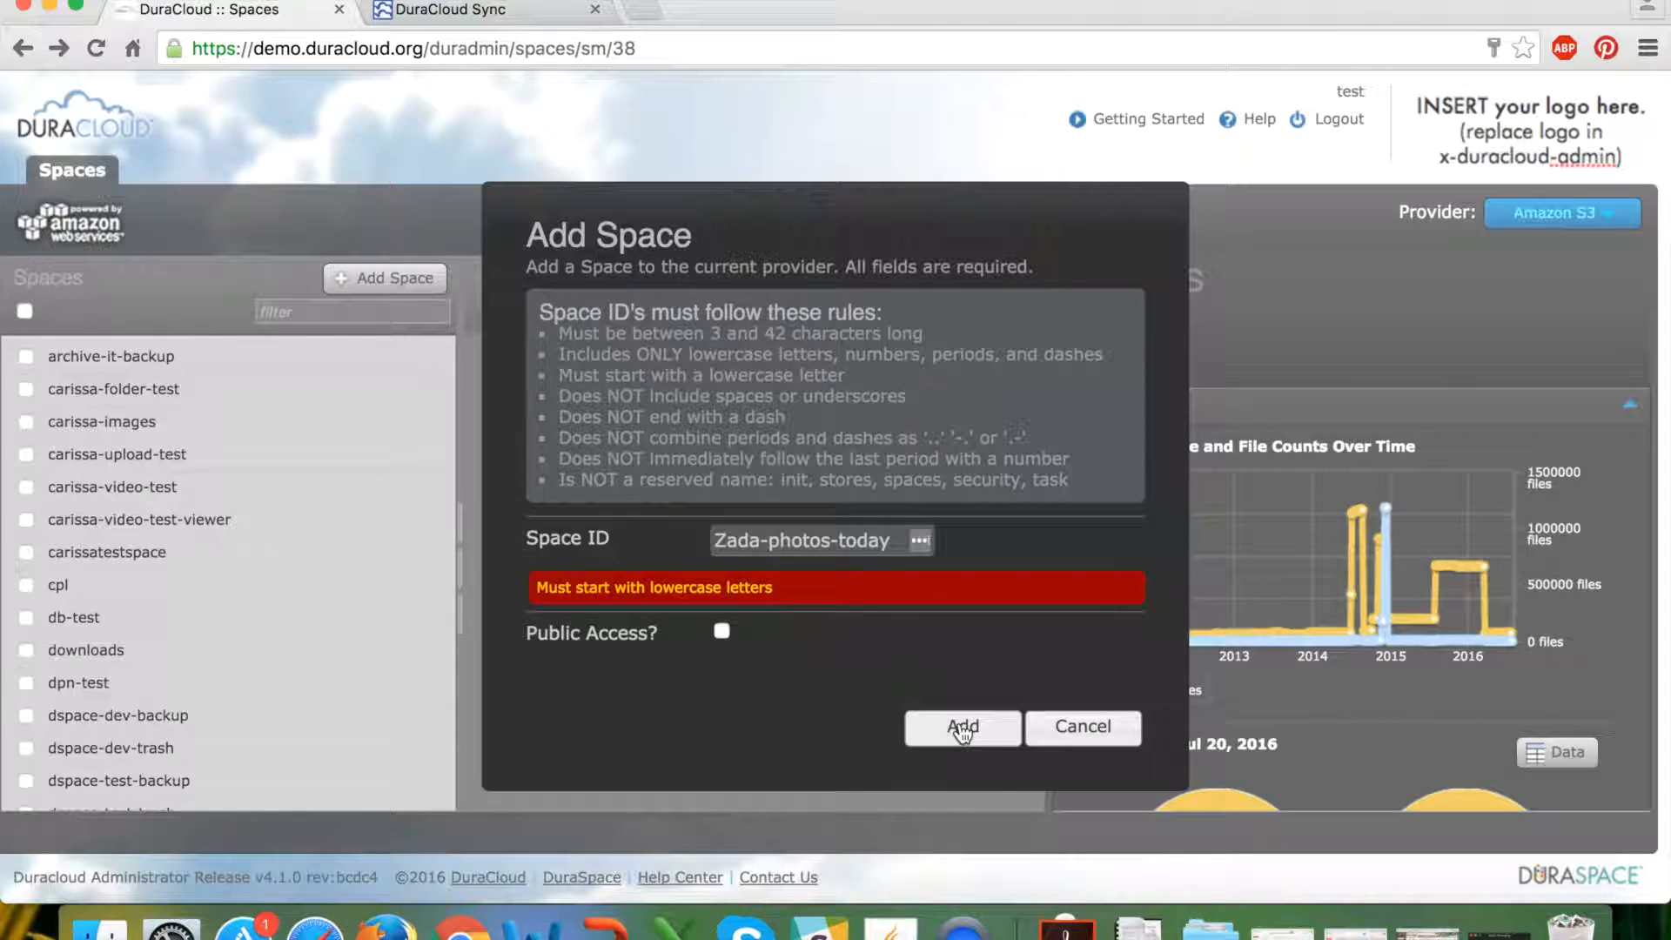
left_click(730, 541)
key("BackSpace")
type("z")
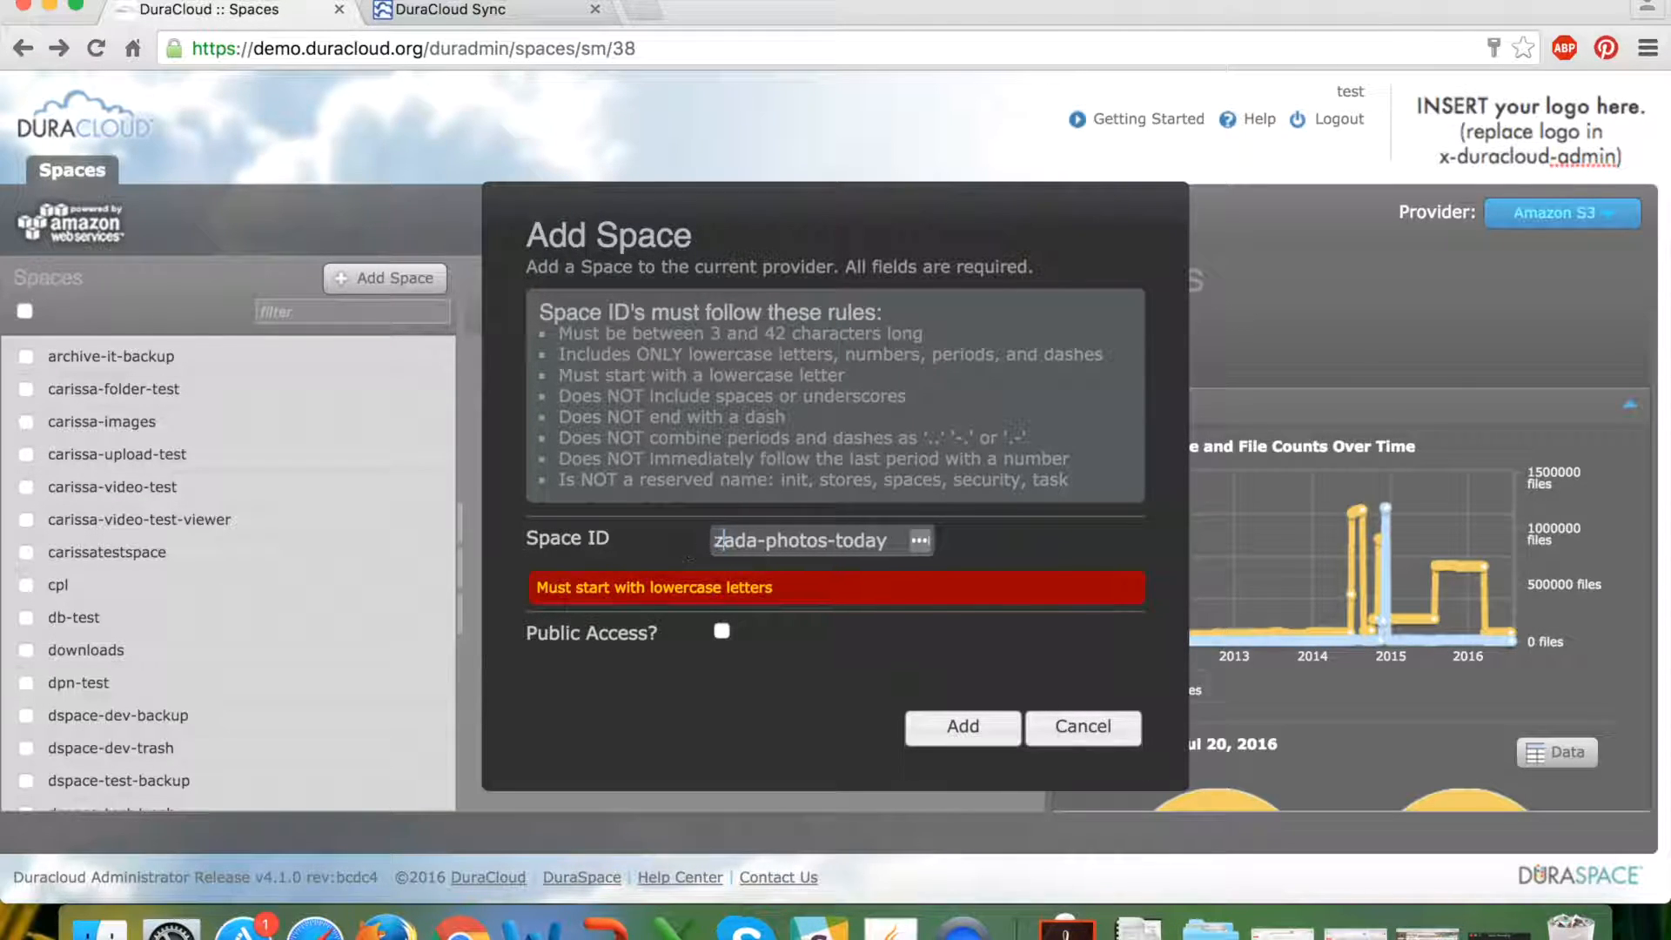
left_click(961, 729)
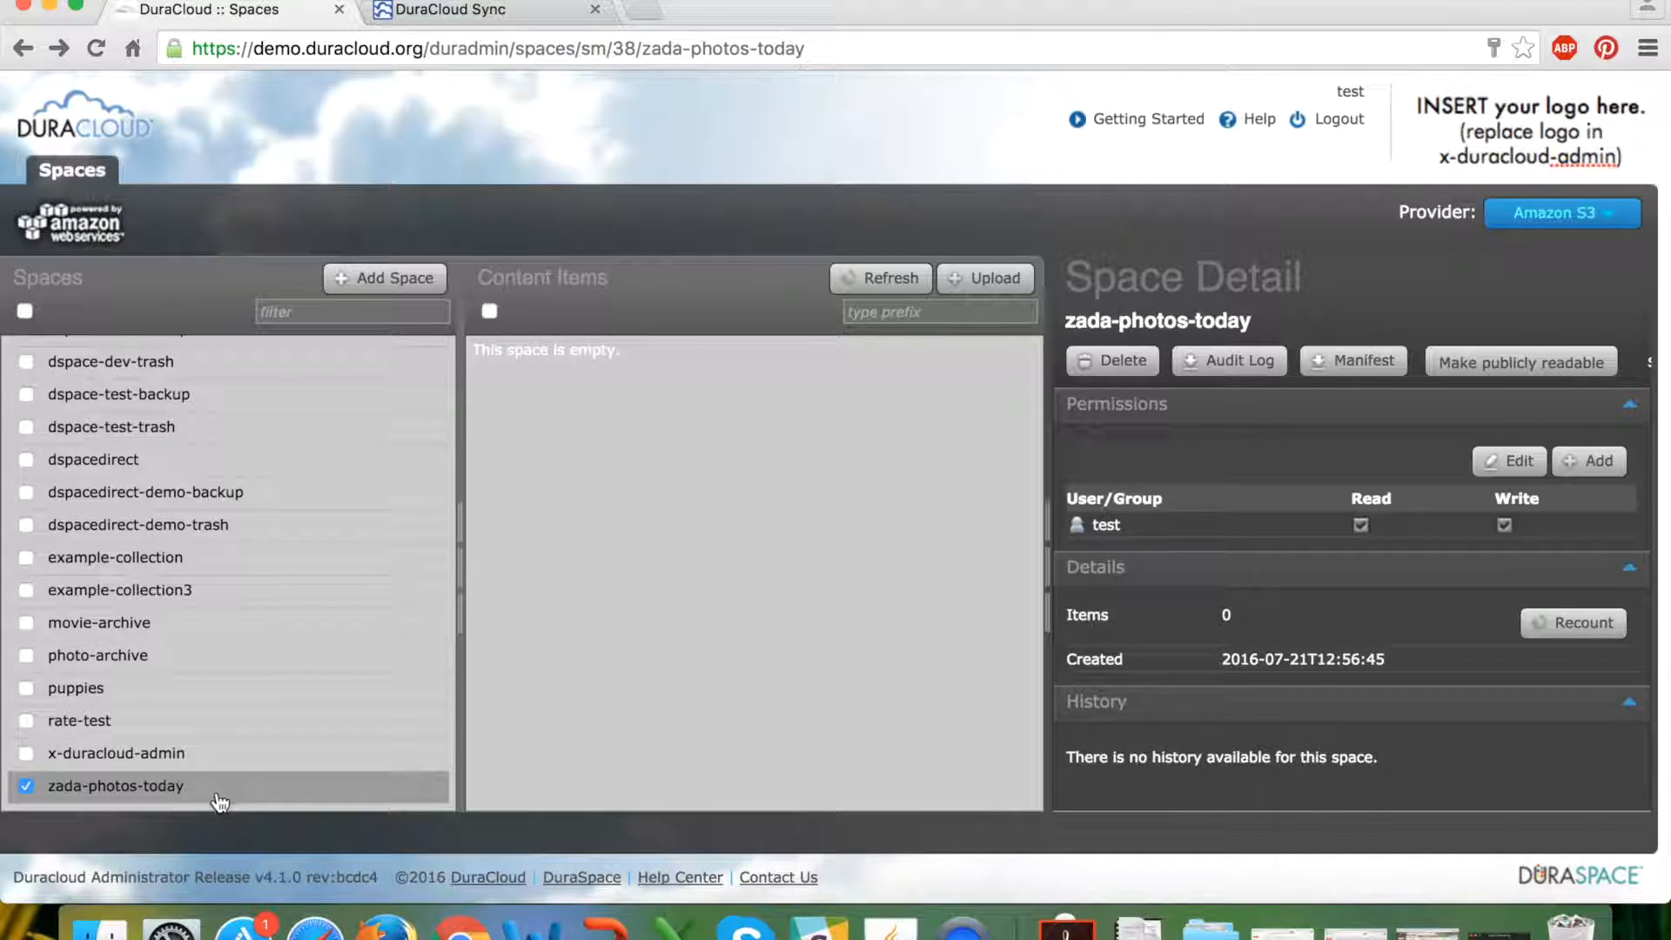
Go back to the duradmin Spaces list from the zada-photos-today details.
left_click(75, 172)
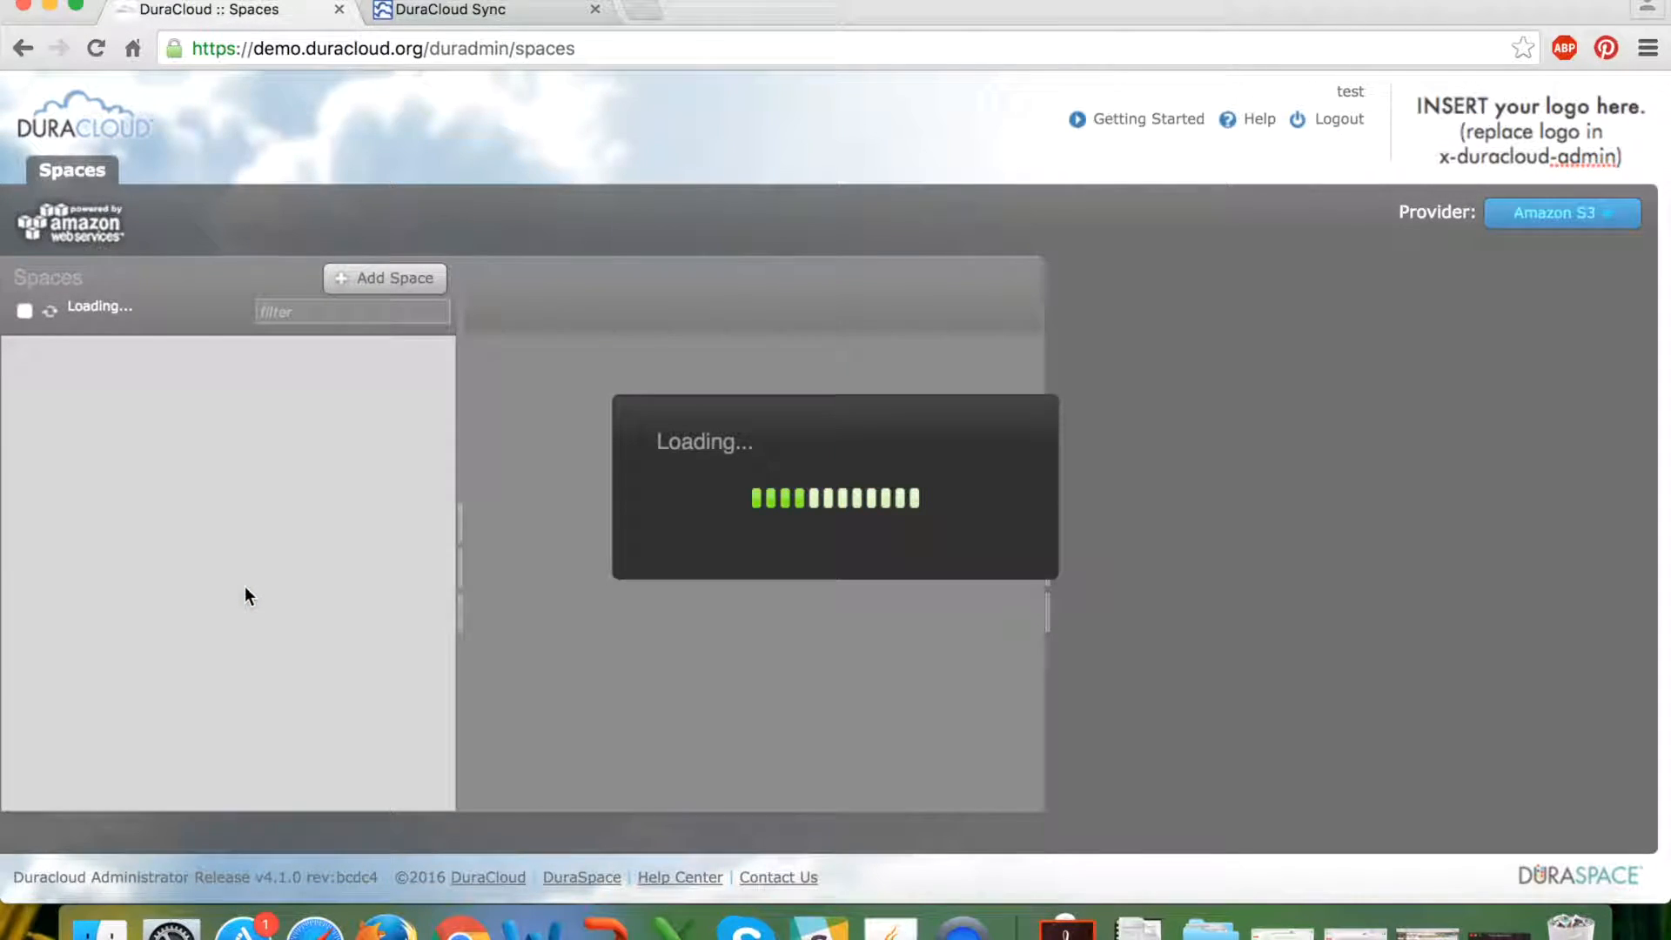
scroll(243, 587, "down", 5)
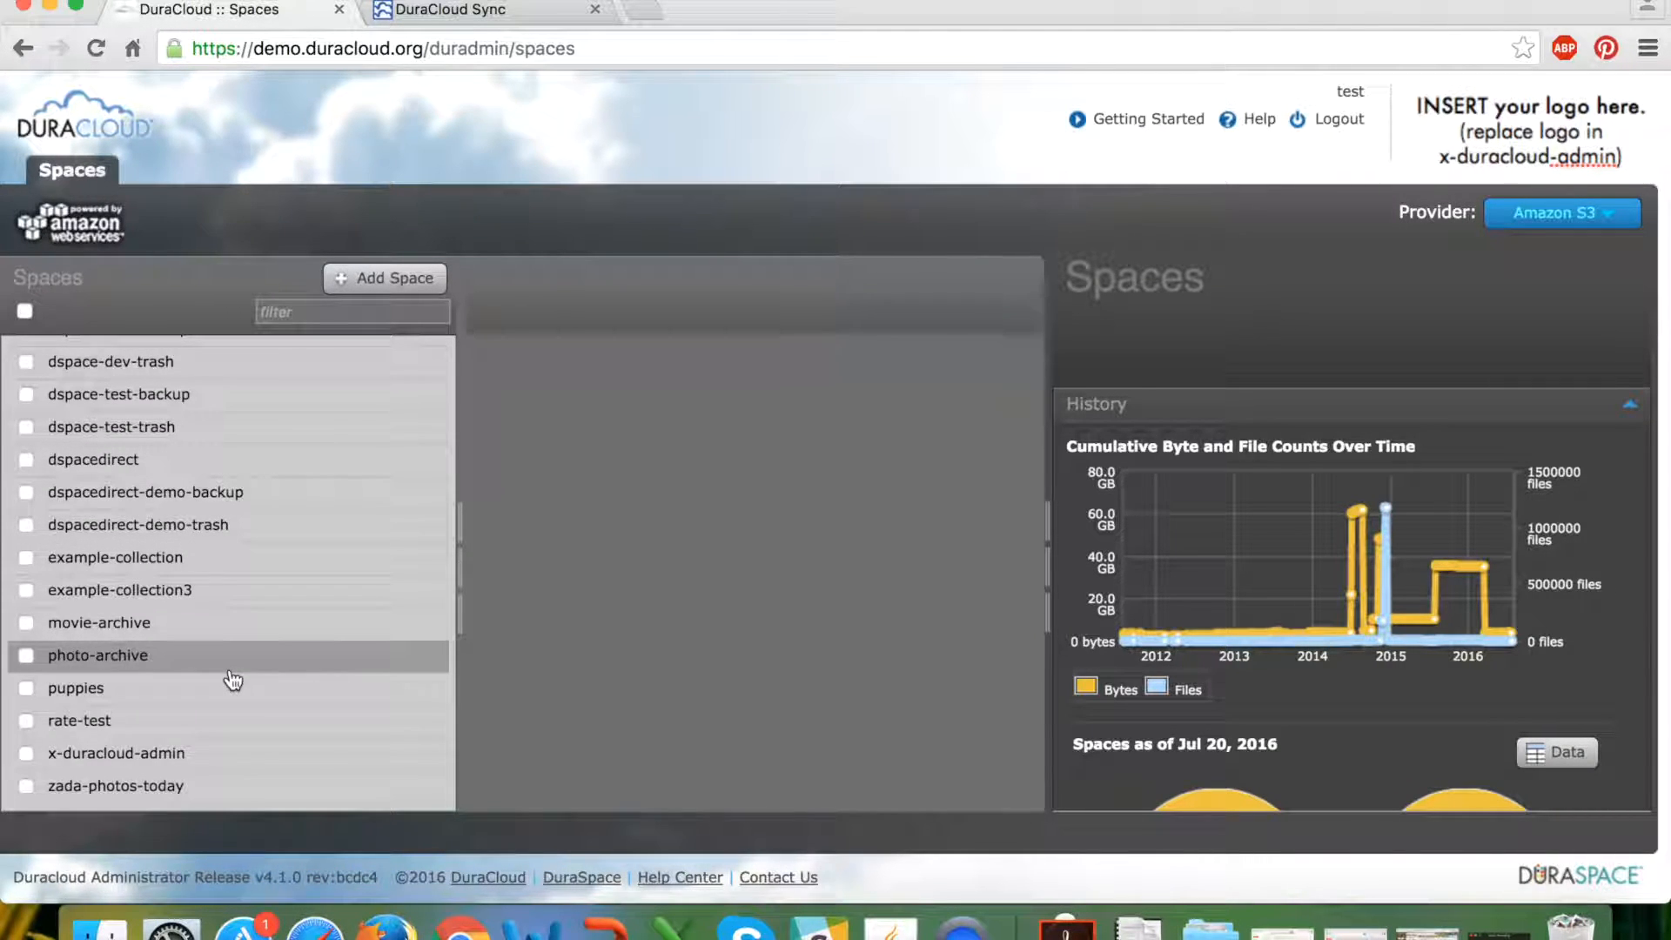
scroll(339, 532, "up", 5)
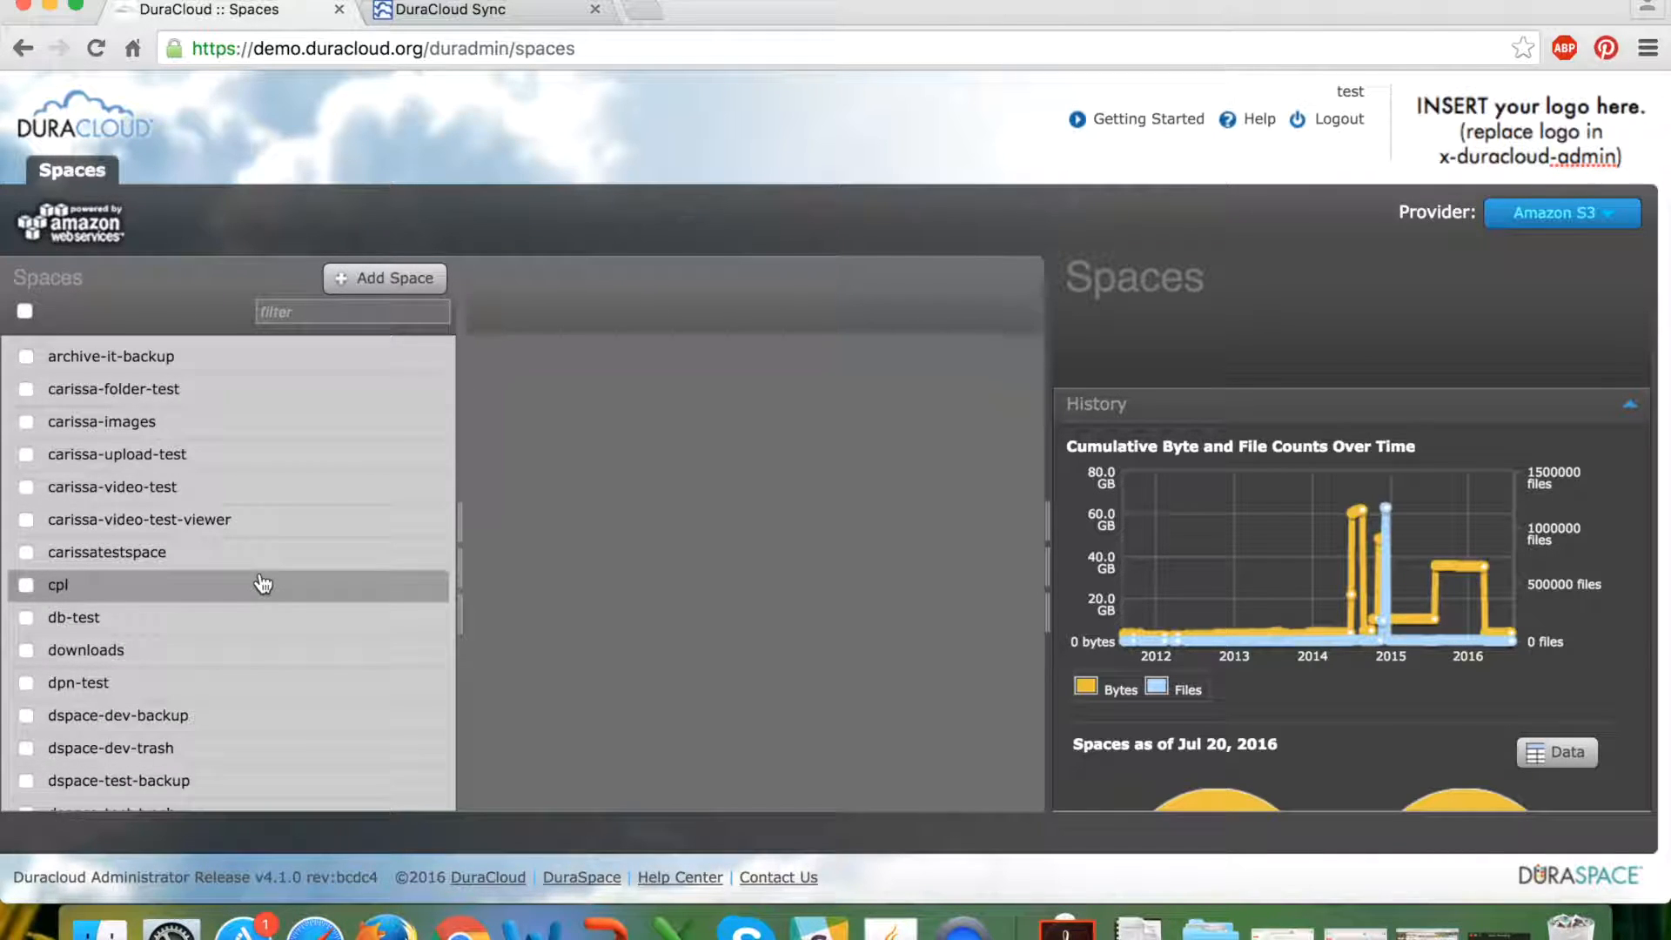
left_click(208, 430)
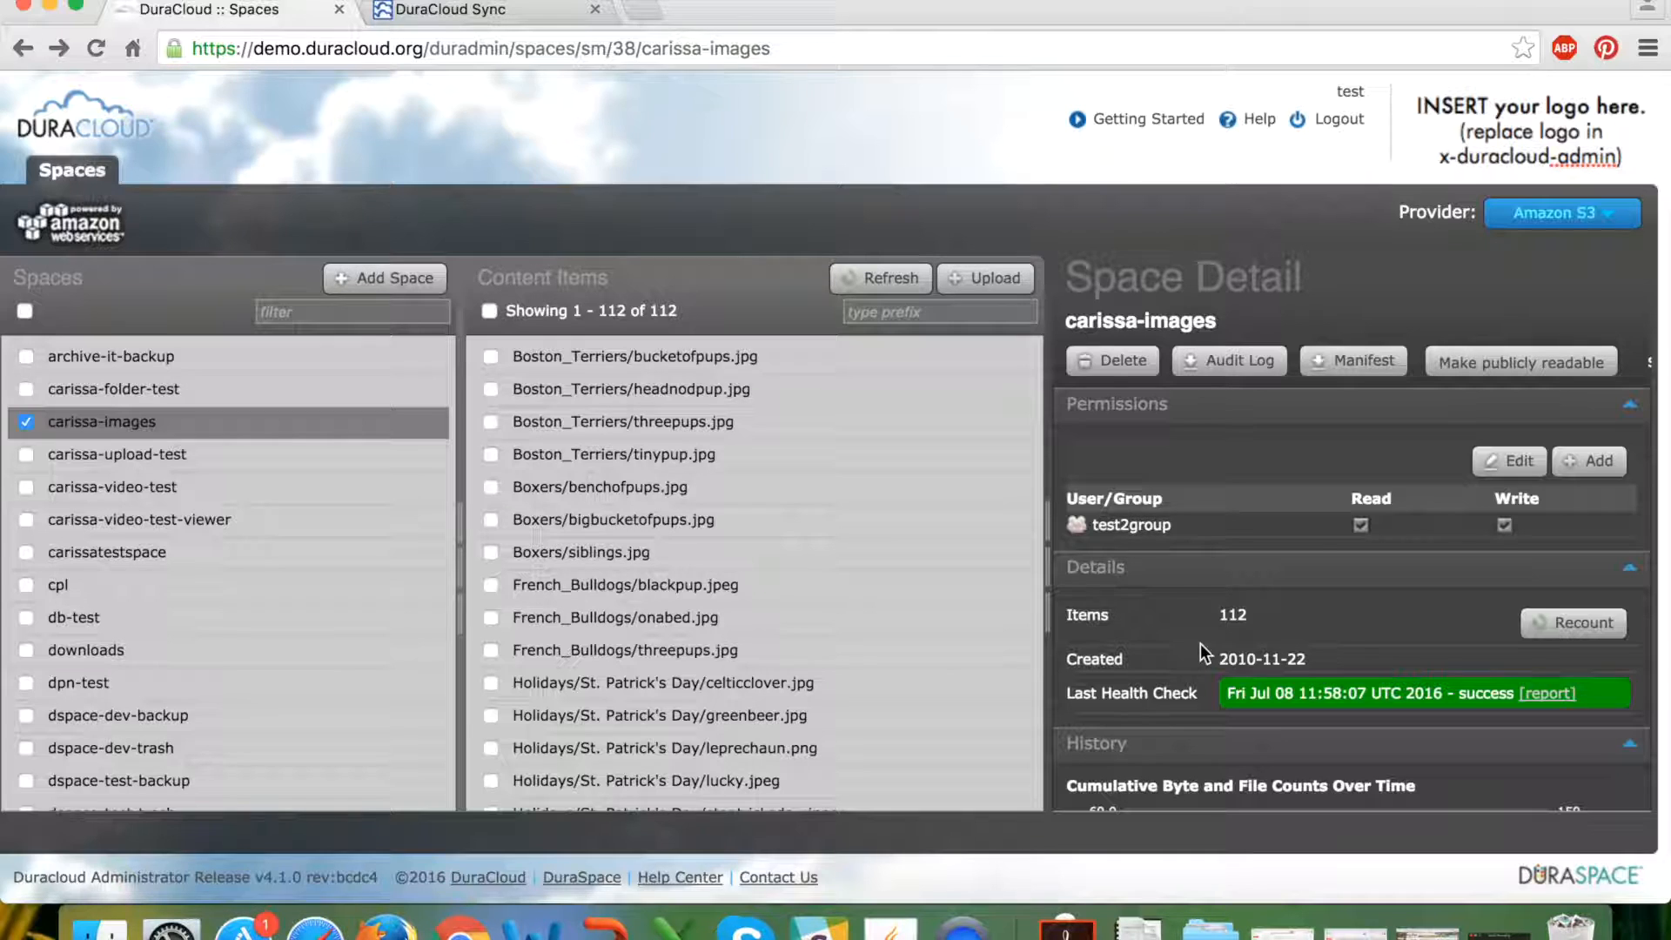
left_click_drag(1073, 283, 1307, 256)
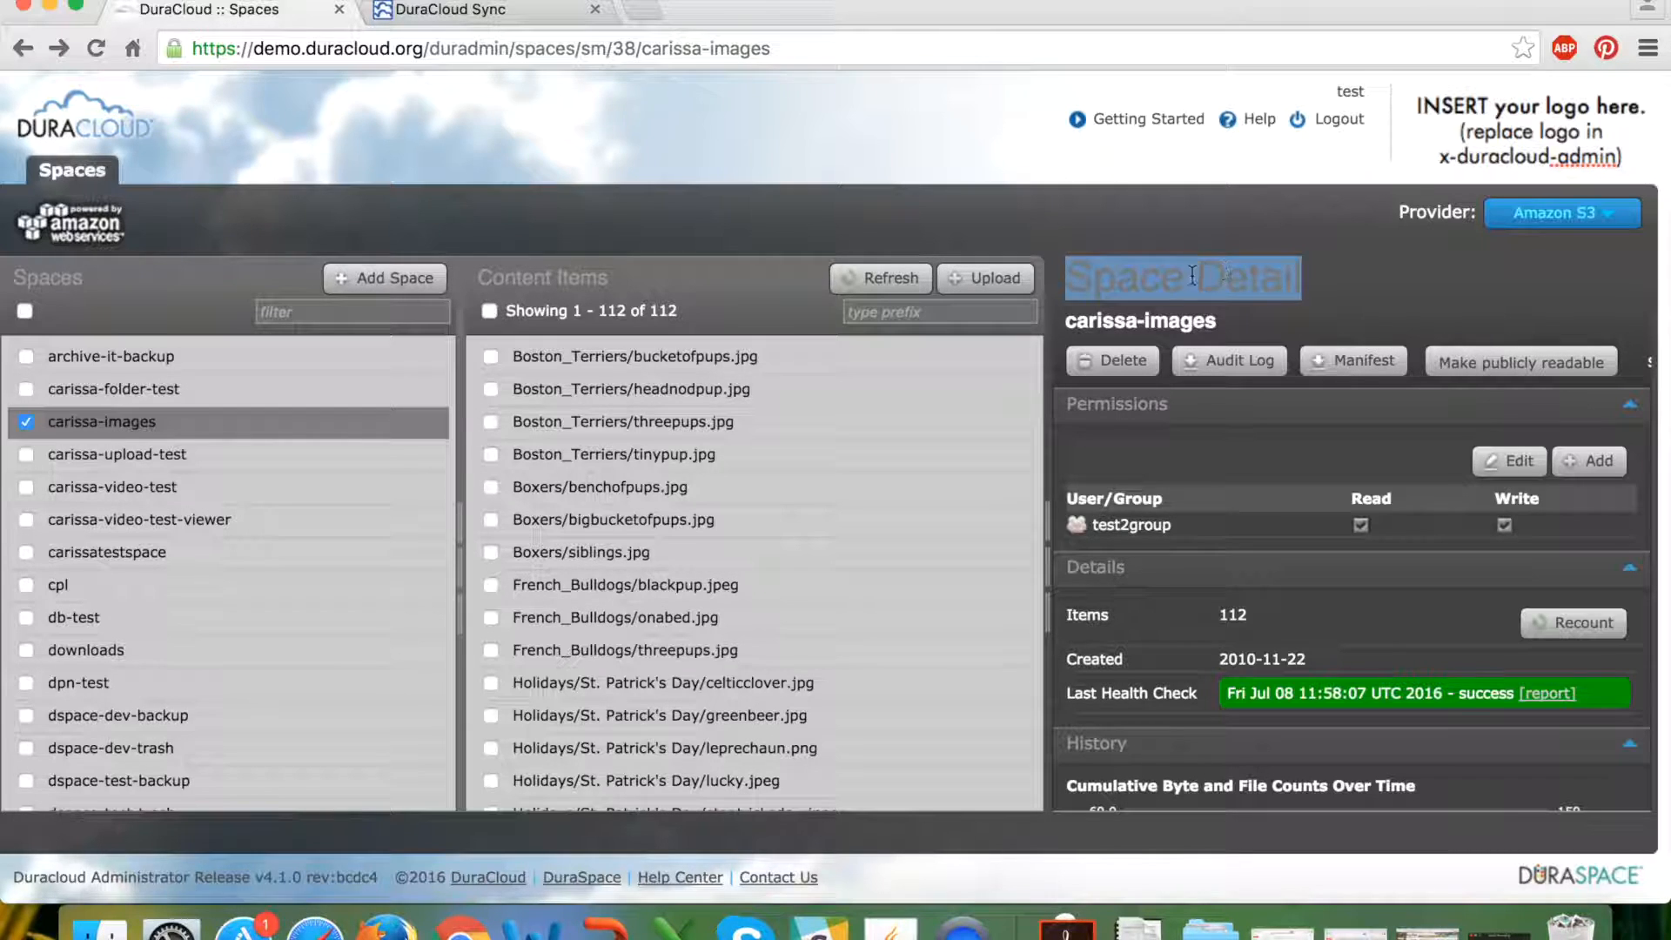
left_click_drag(1069, 321, 1241, 324)
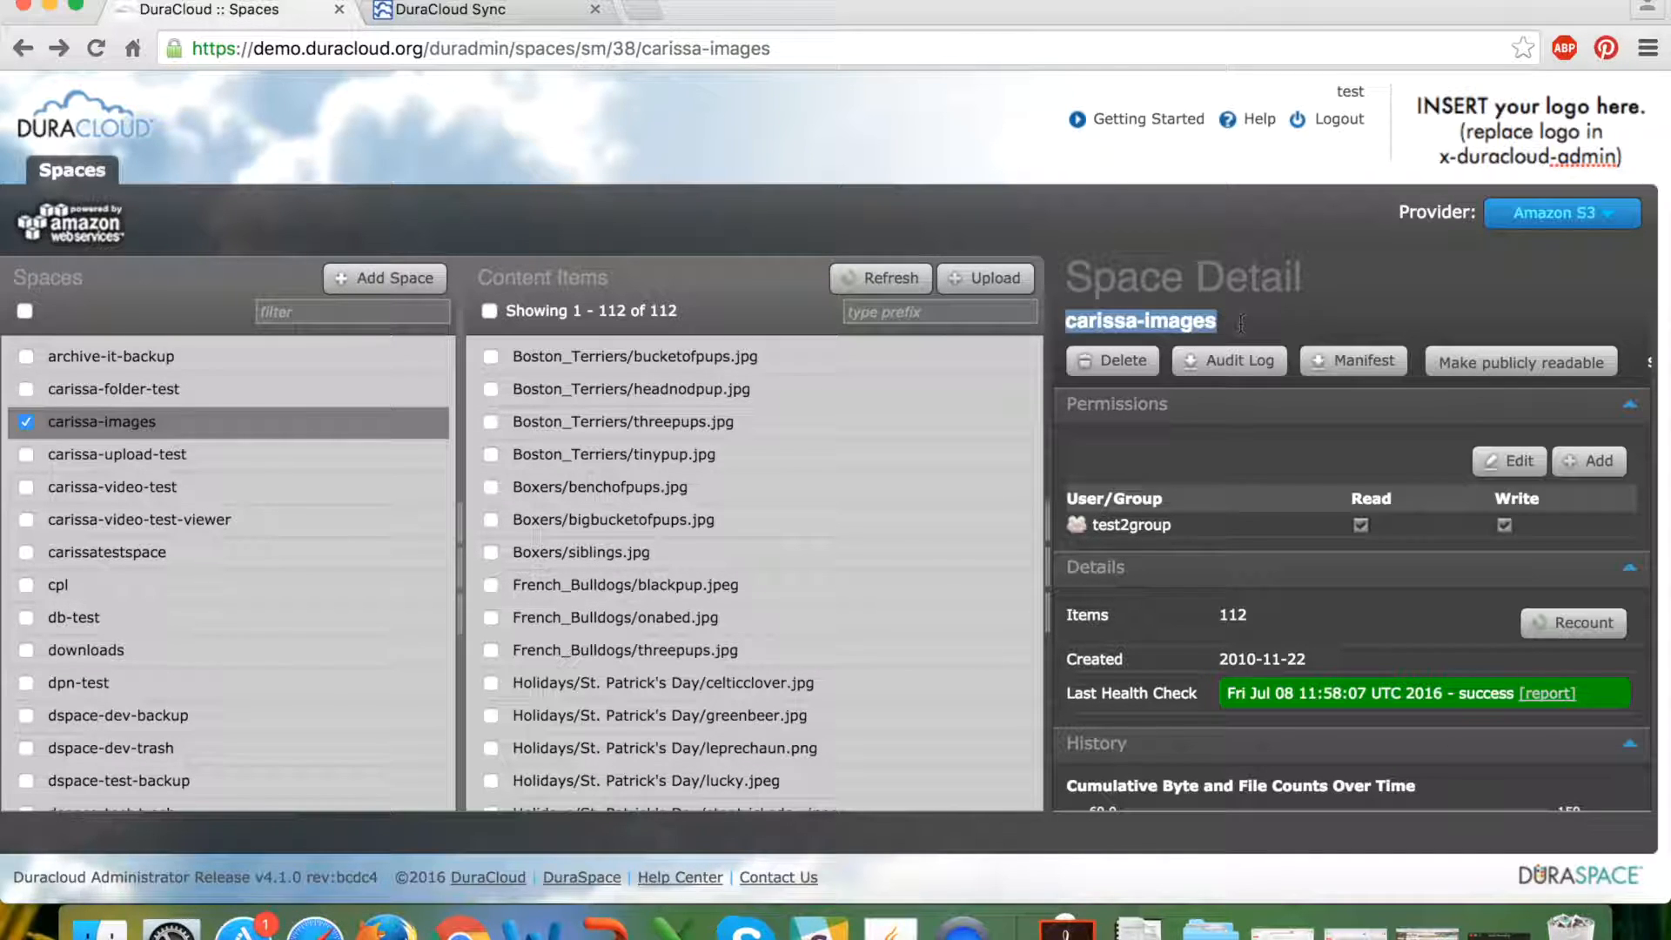
left_click(1141, 324)
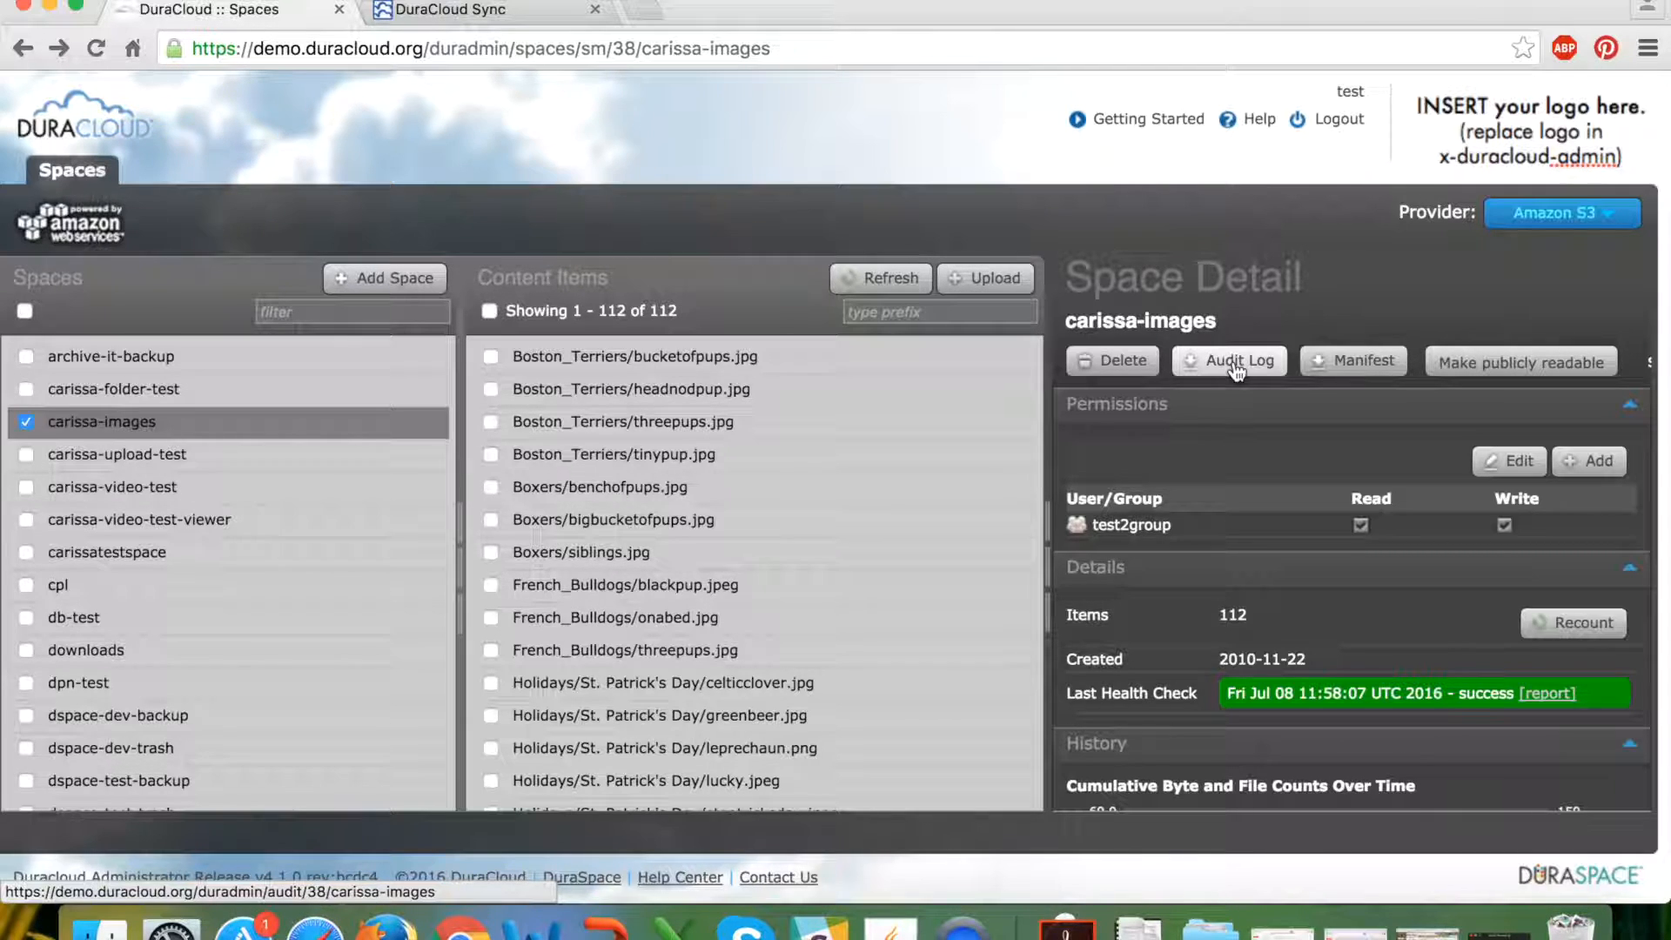
left_click(1237, 372)
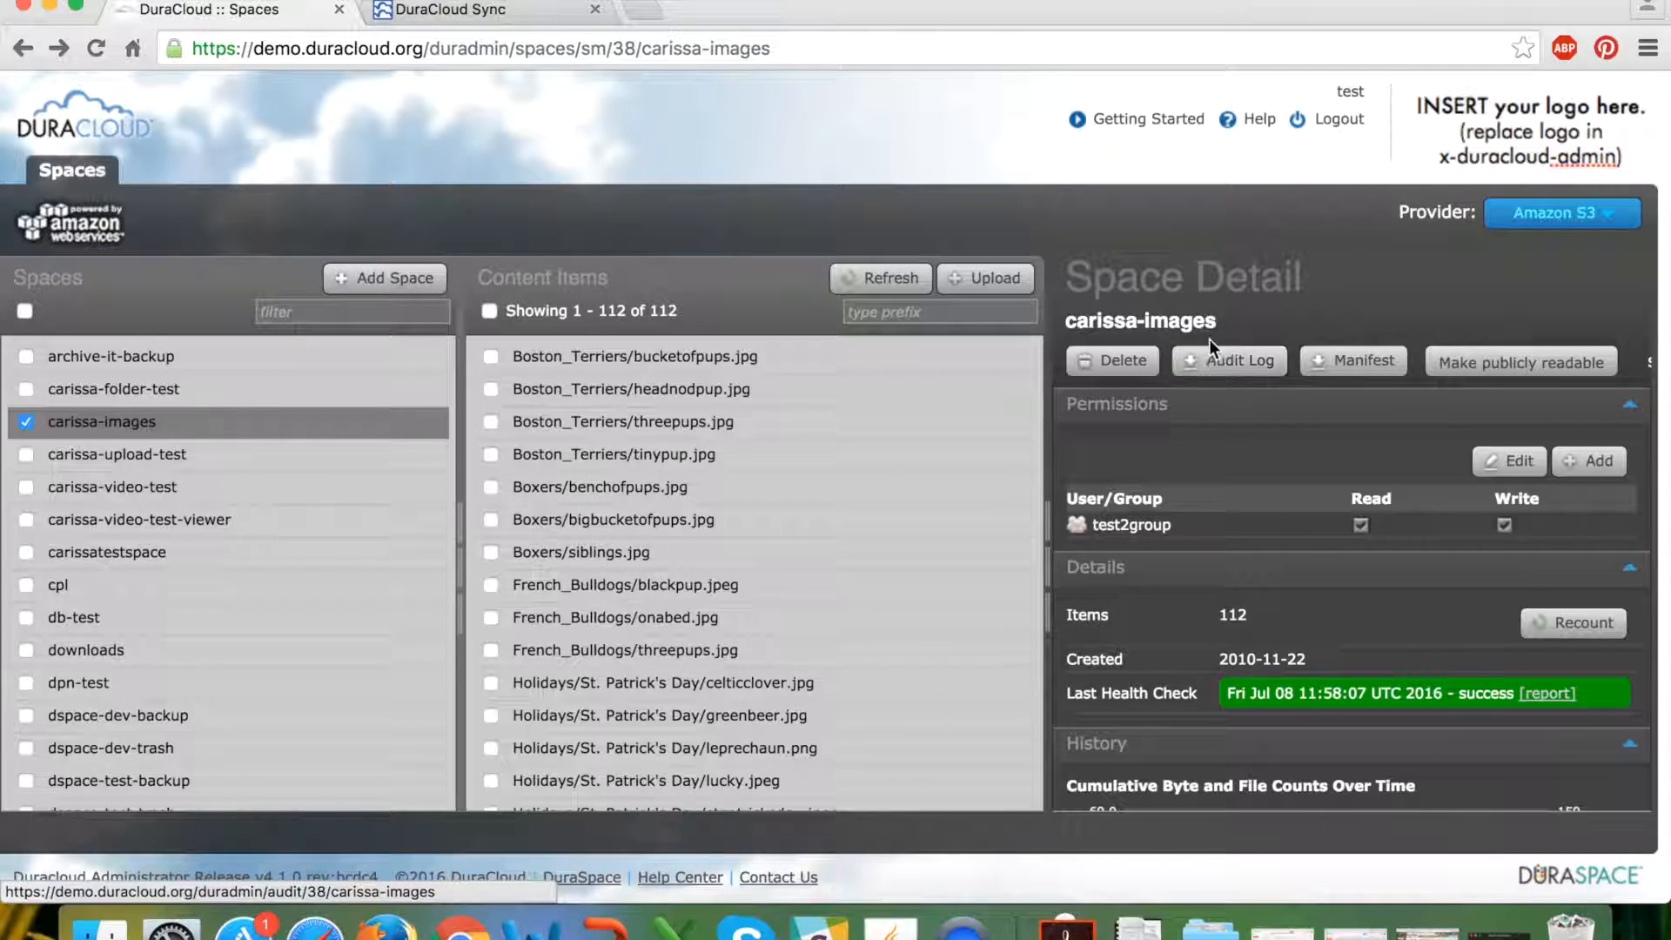
left_click(1237, 369)
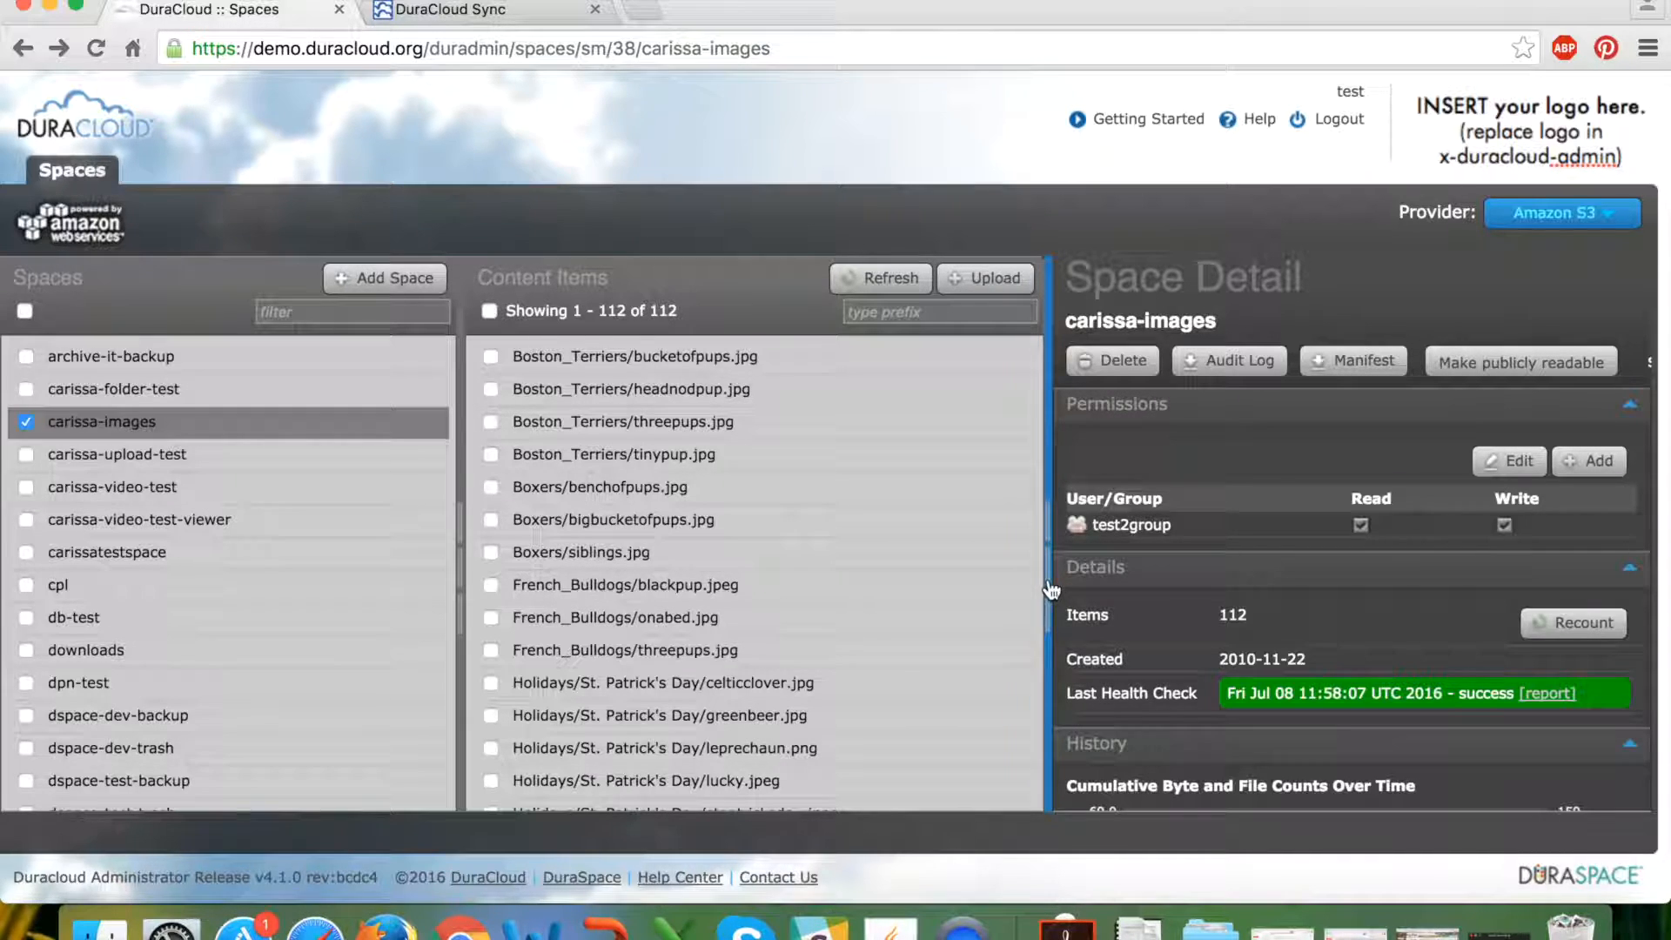
Resize the Content Items and Space Detail panes until the Streaming toggle shows.
left_click_drag(1048, 578, 878, 586)
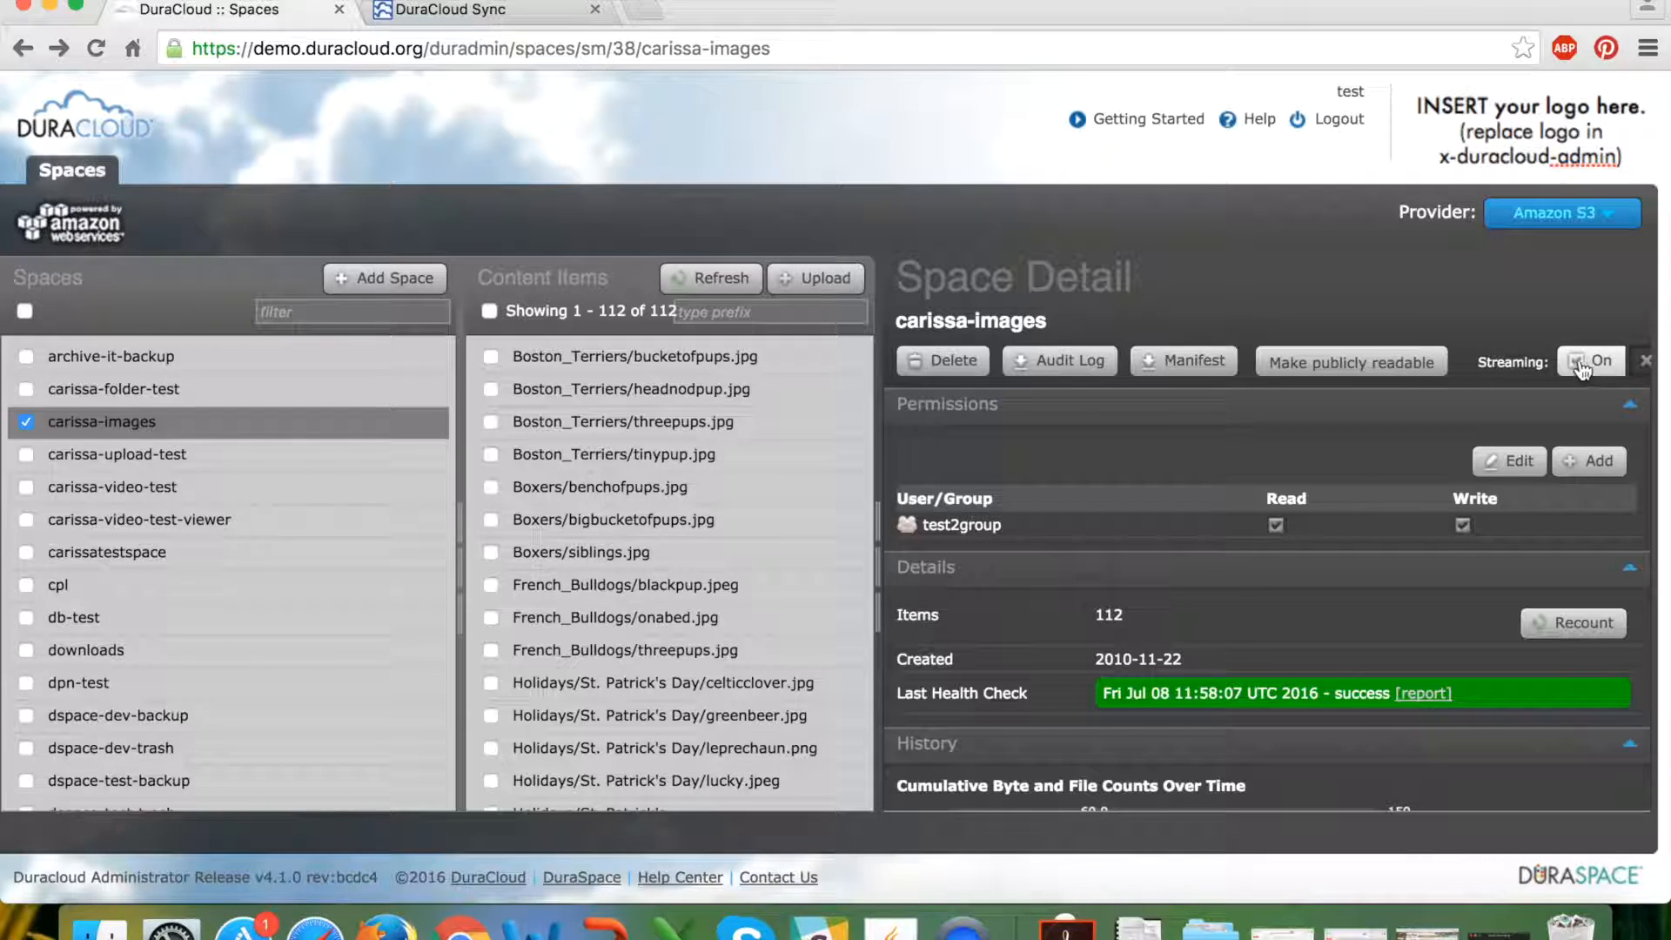
left_click_drag(880, 607, 1109, 592)
left_click_drag(1105, 526, 978, 550)
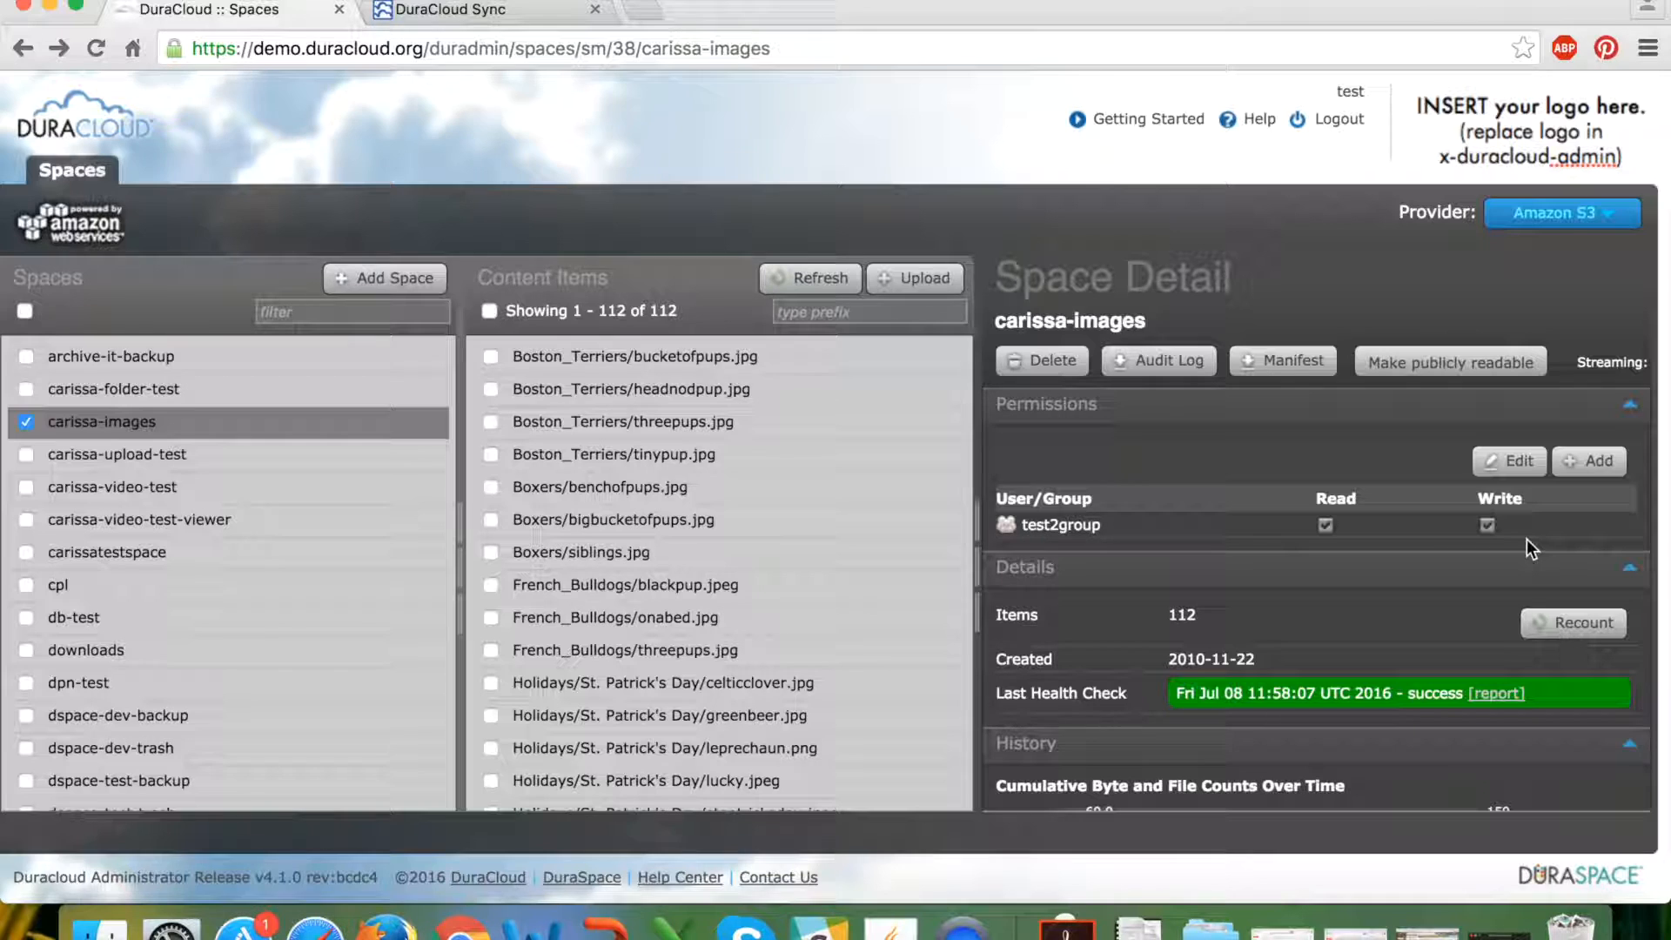
left_click(1497, 470)
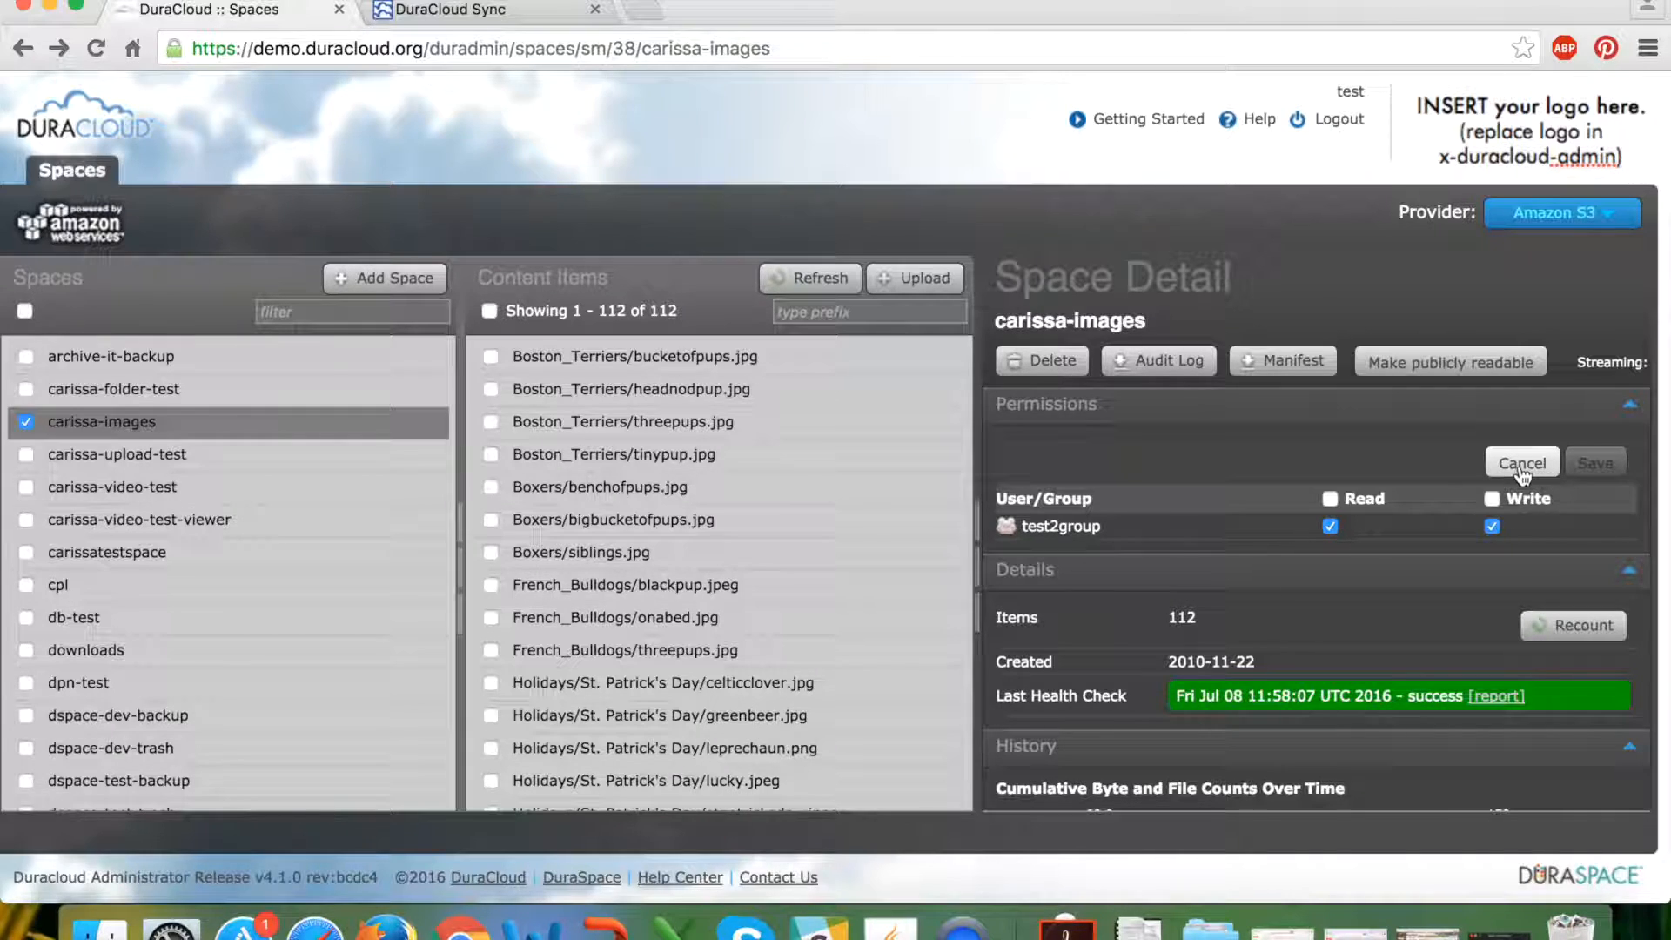
left_click(1521, 467)
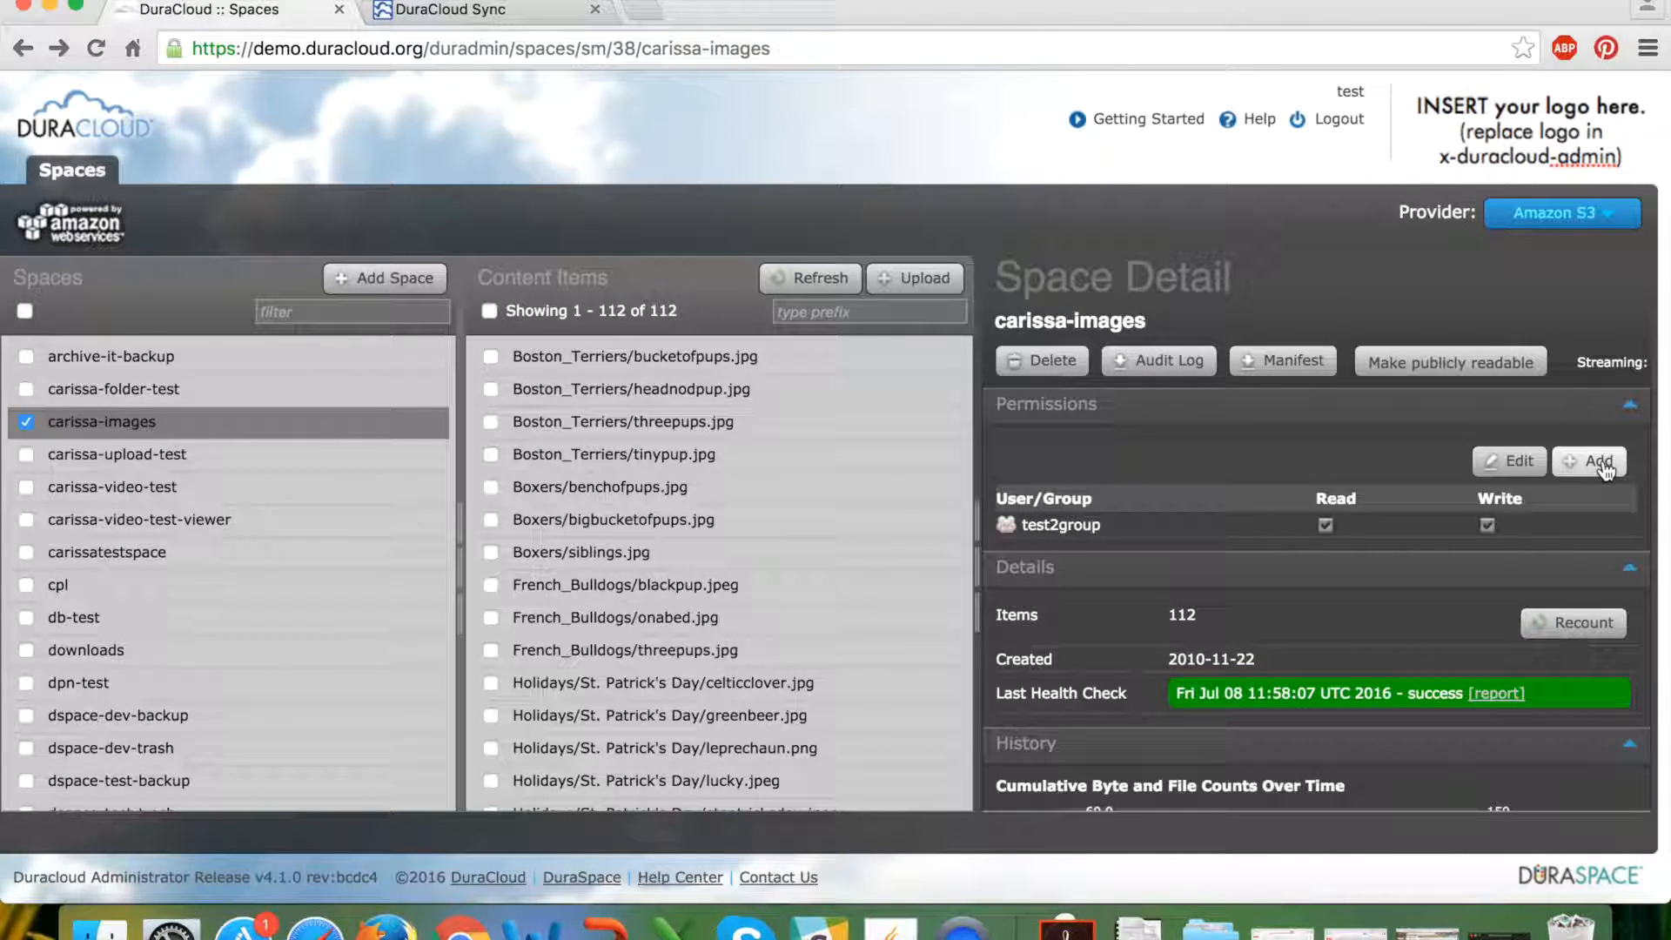
left_click(1602, 461)
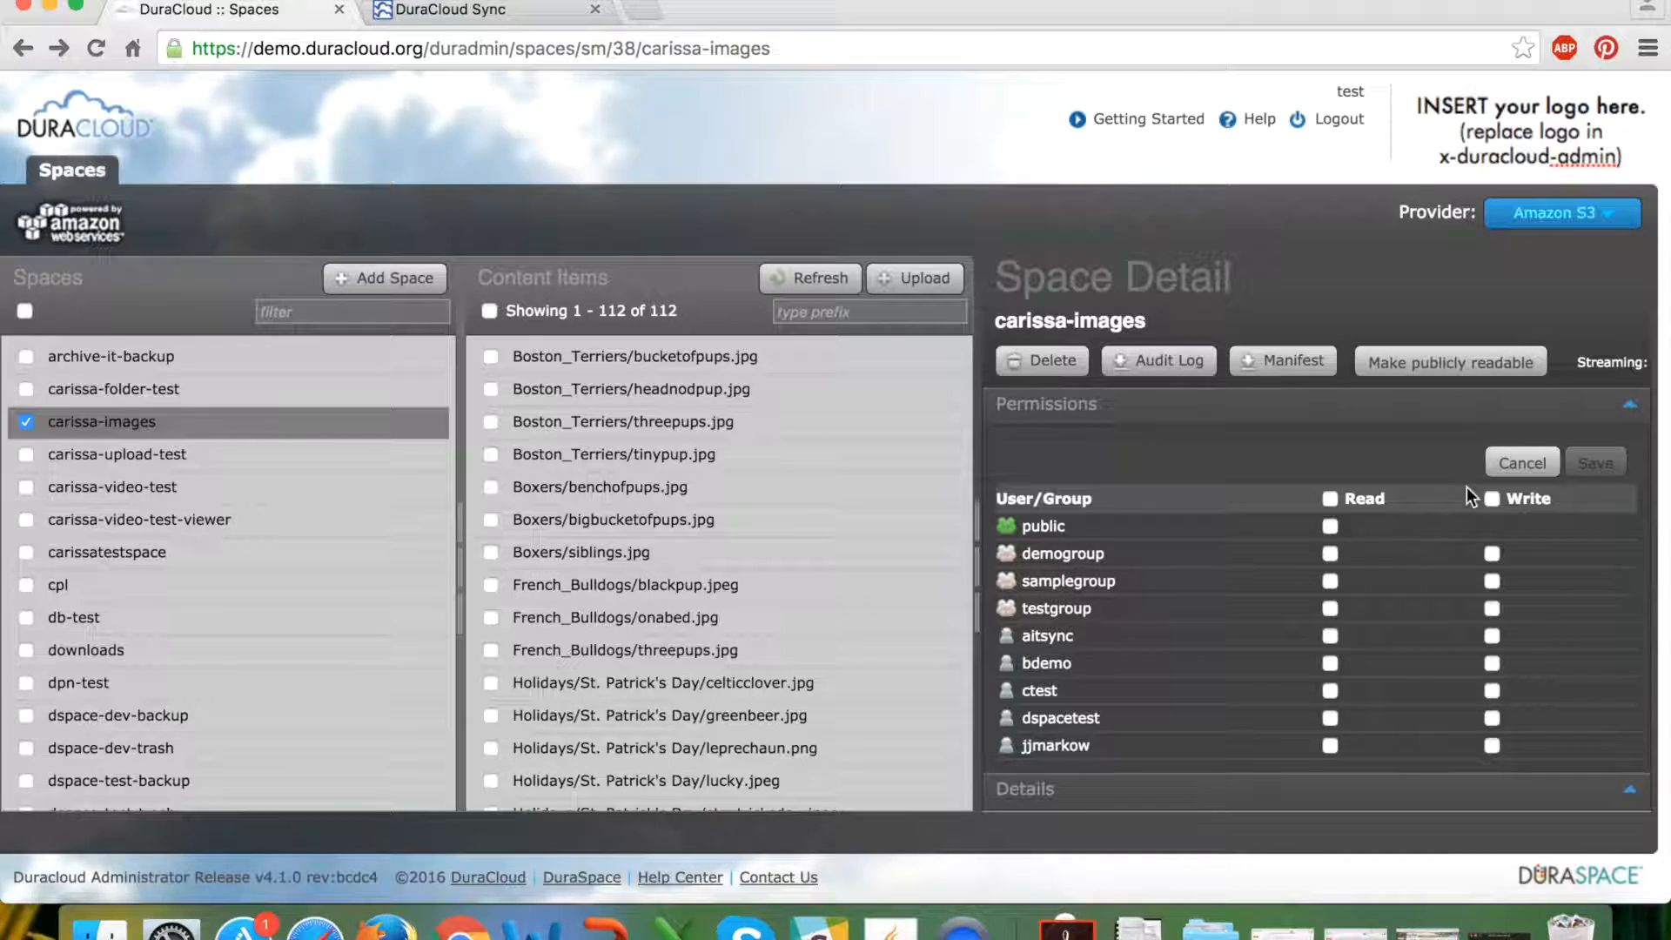
left_click(1523, 464)
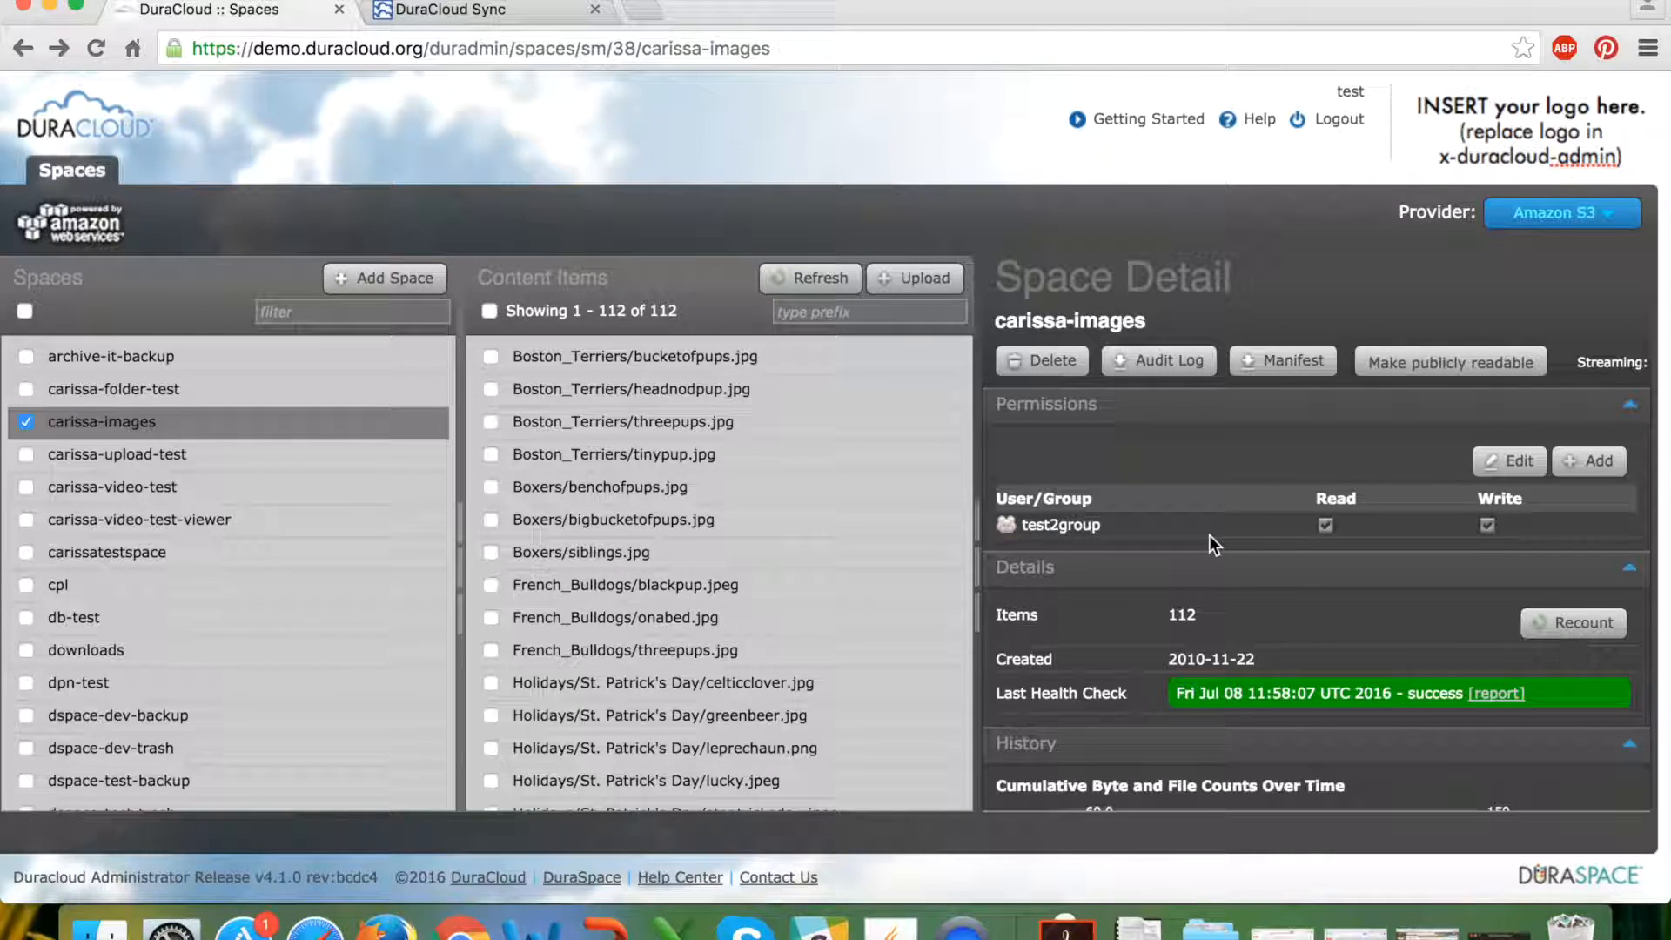
Scroll to Details and highlight item count 112, creation date 2010-11-22 and Last Health Check.
scroll(1299, 599, "down", 4)
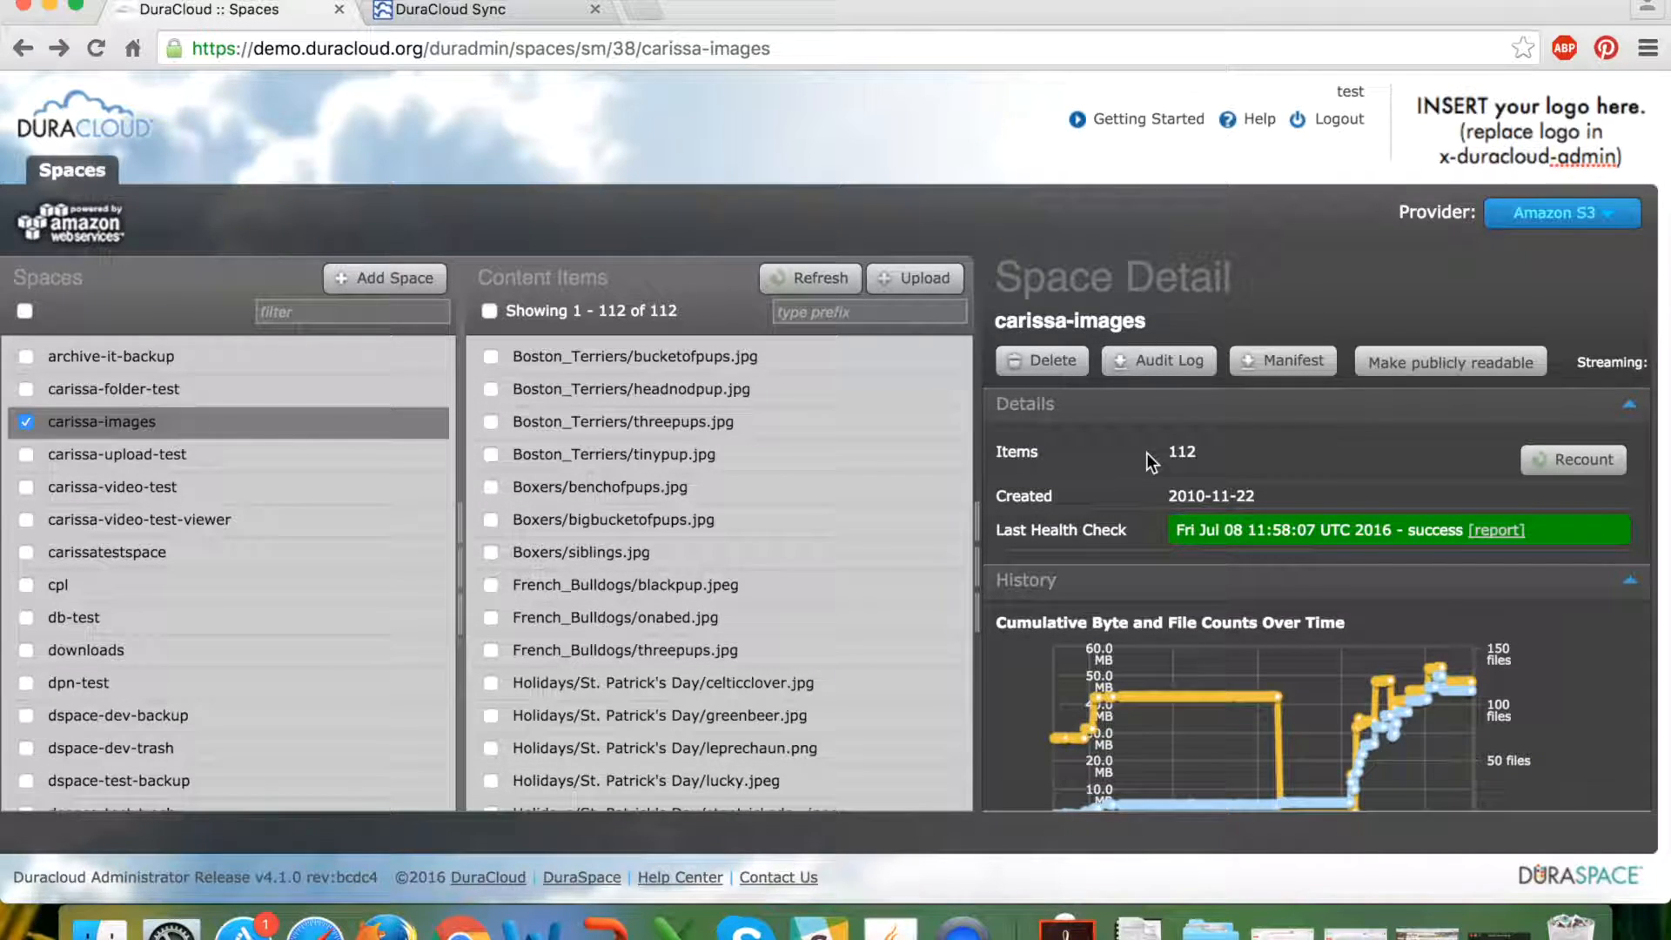
left_click_drag(1163, 454, 1201, 454)
left_click_drag(1164, 496, 1256, 498)
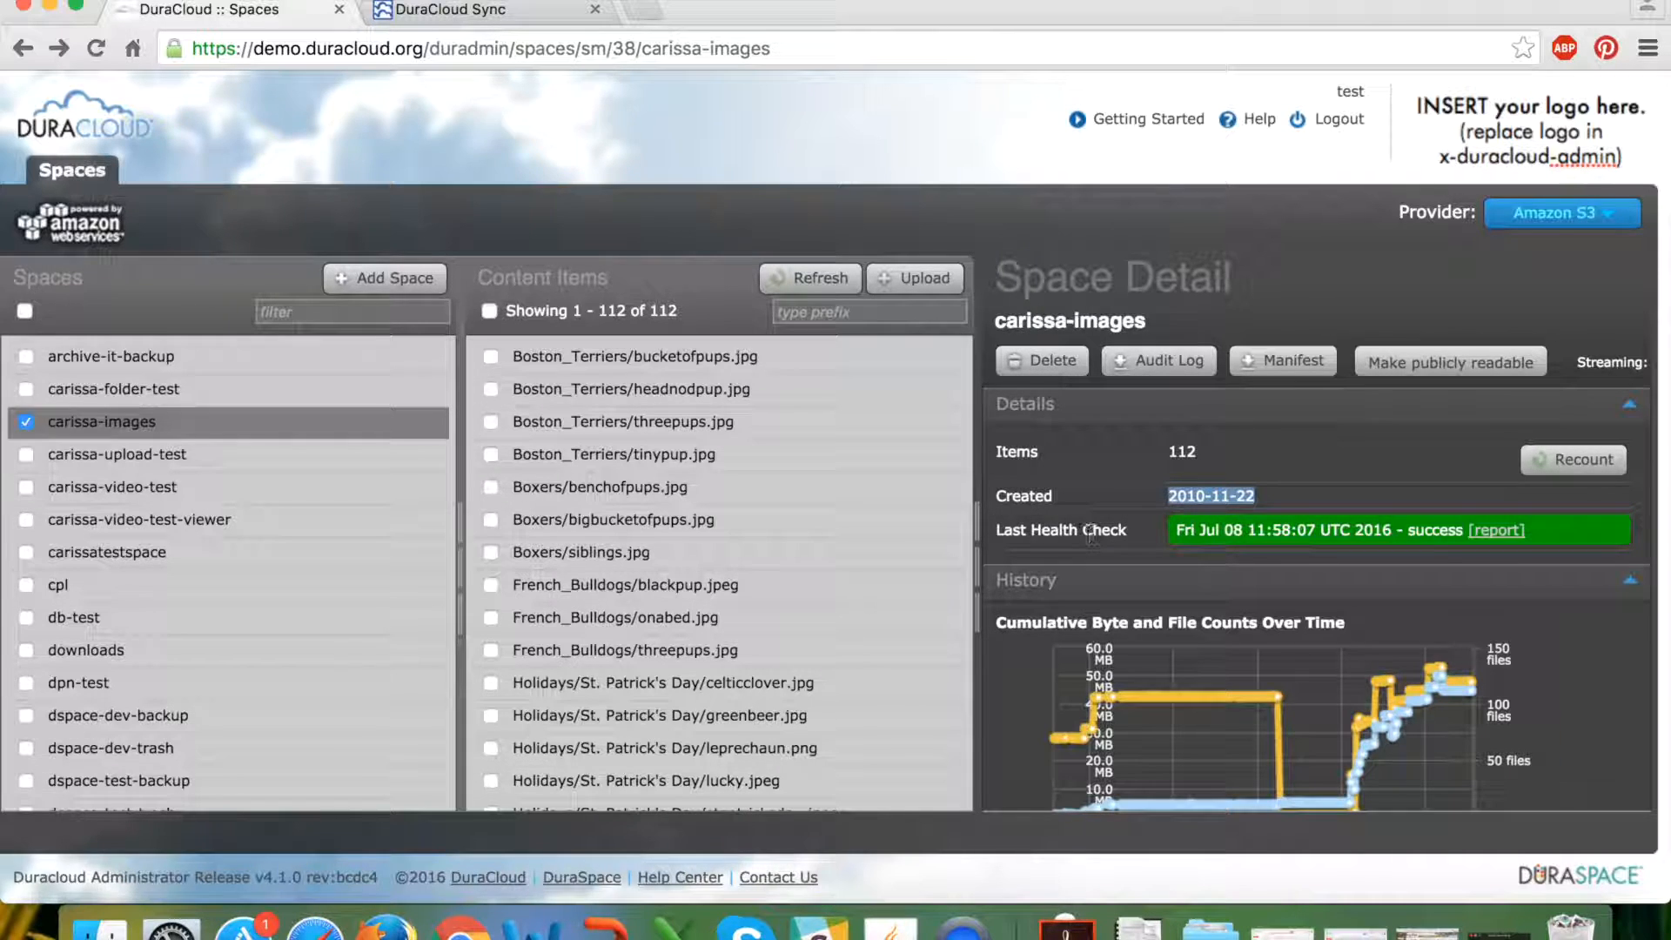
mouse_move(994, 533)
left_mouse_down()
mouse_move(1044, 453)
mouse_move(1125, 533)
mouse_move(997, 533)
left_mouse_up()
left_click(1125, 533)
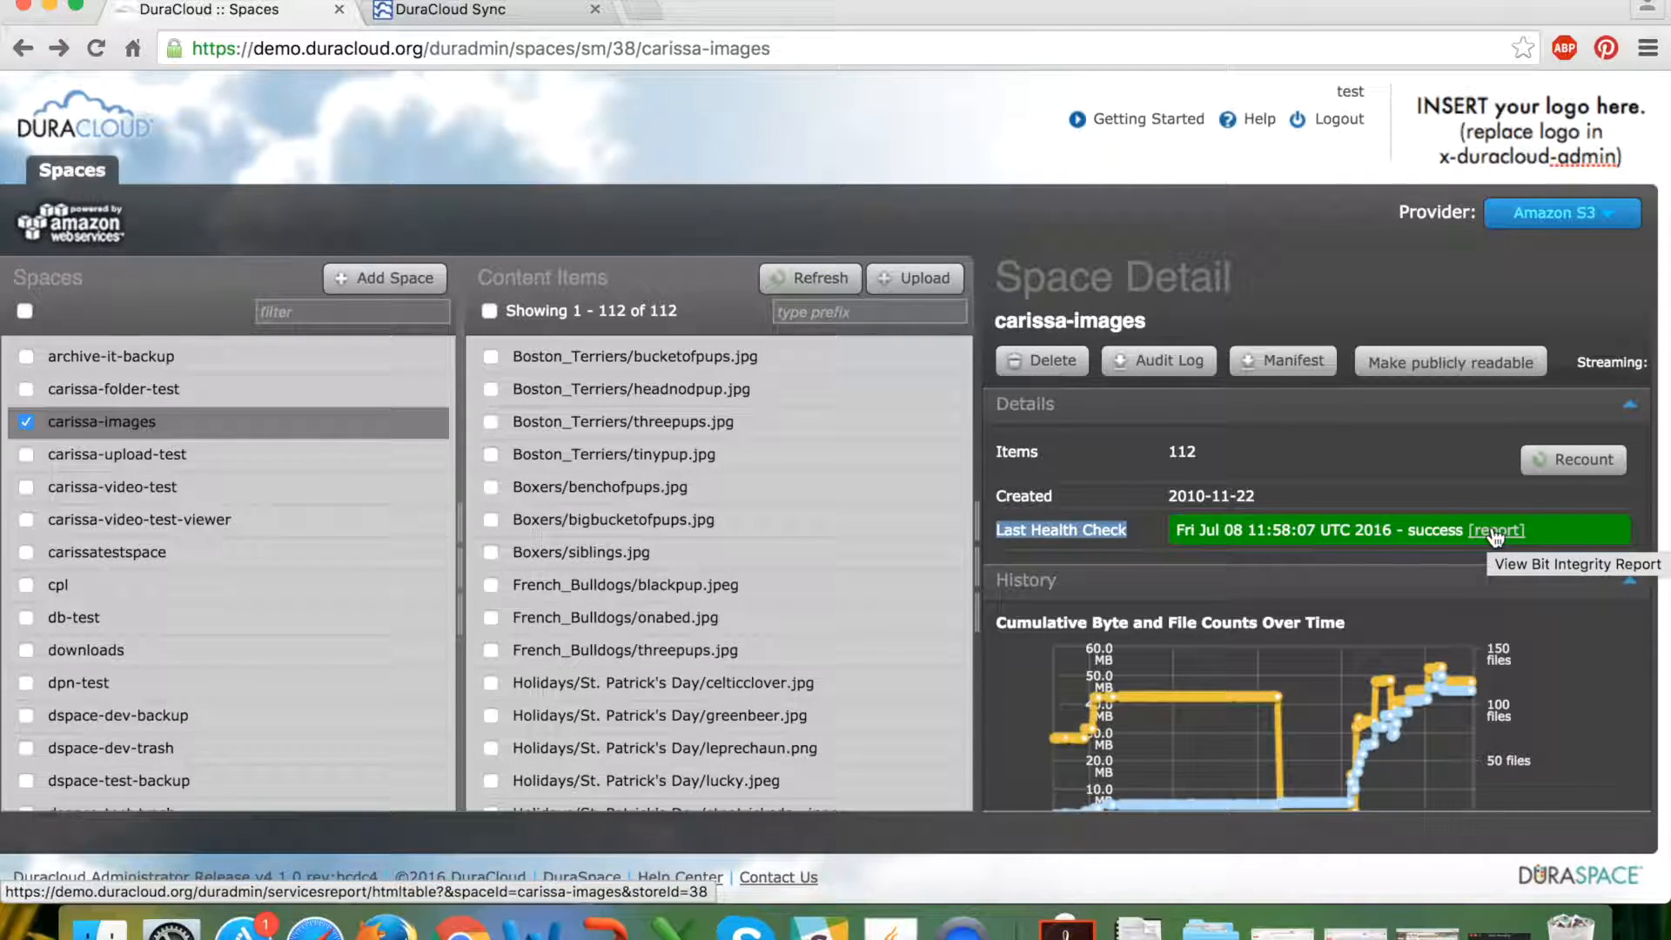
Open the bit integrity report for carissa-images' last health check.
left_click(1251, 537)
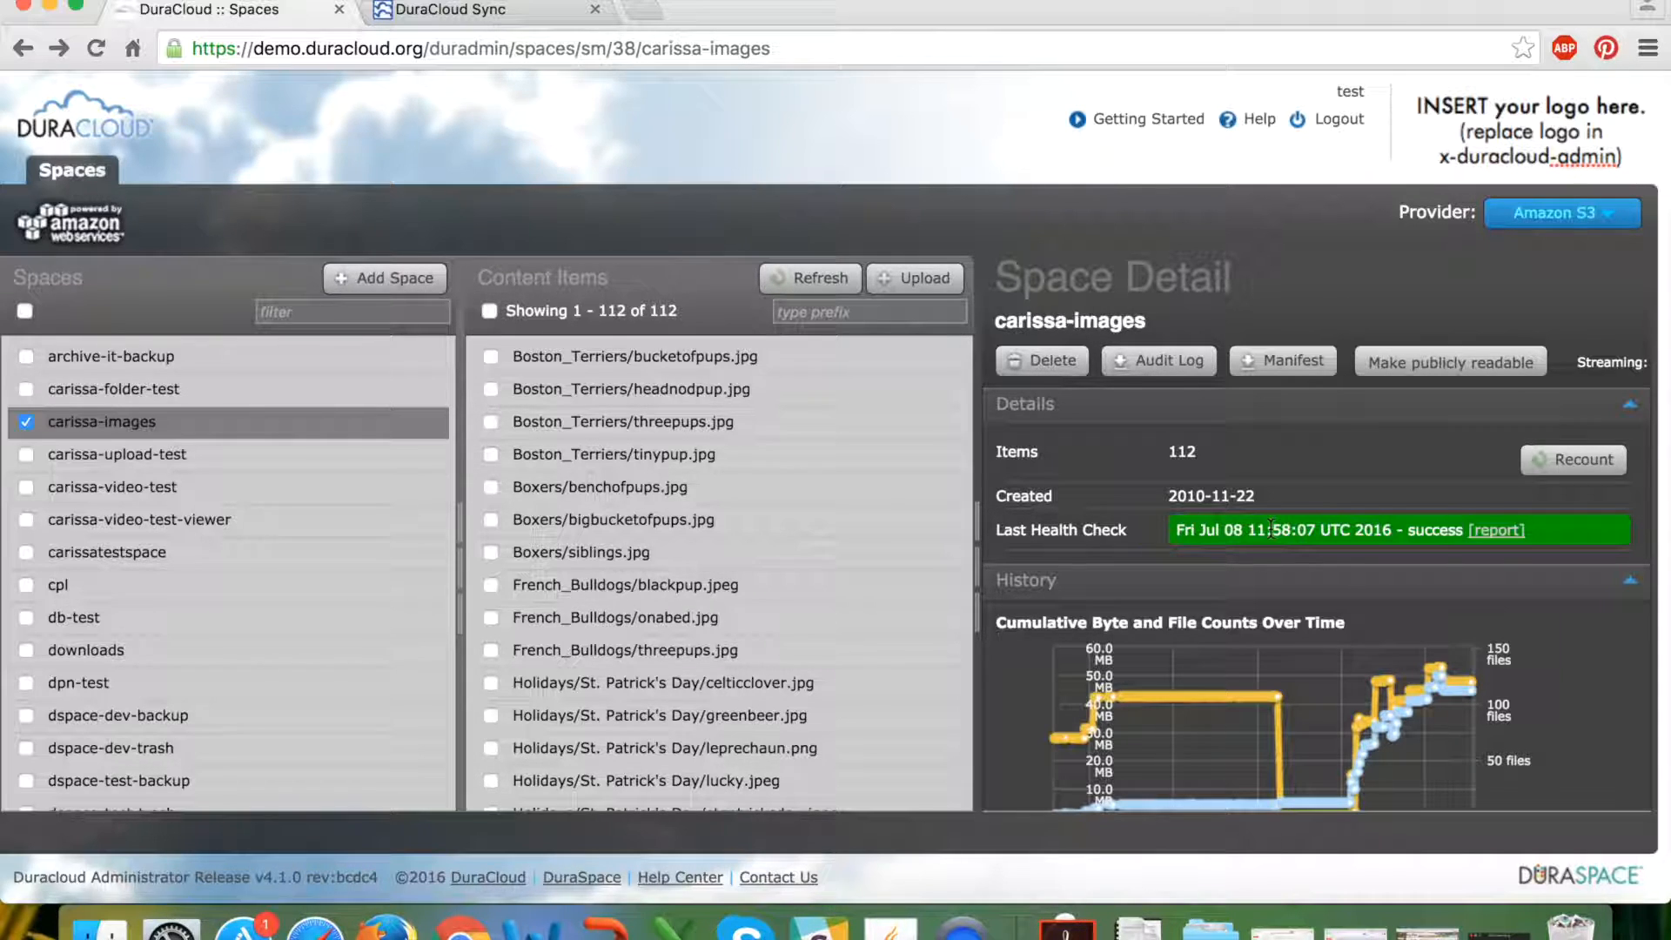
Show Boxers/benchofpups.jpg's Content Detail and select its file name link.
scroll(1271, 528, "down", 3)
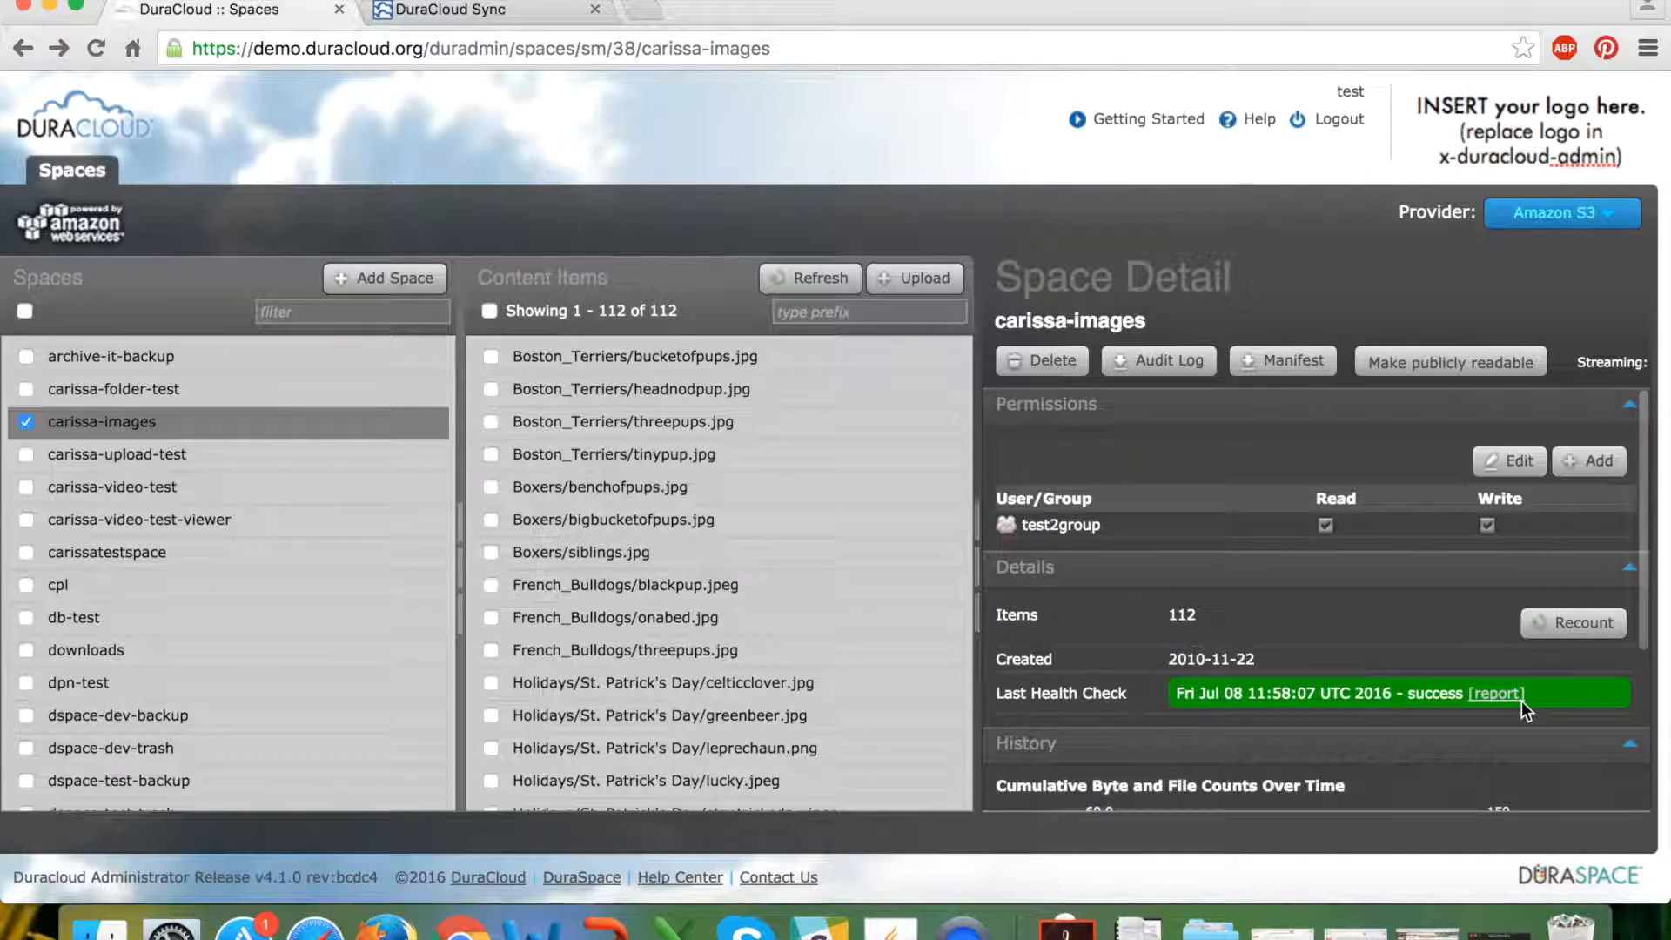
left_click(737, 493)
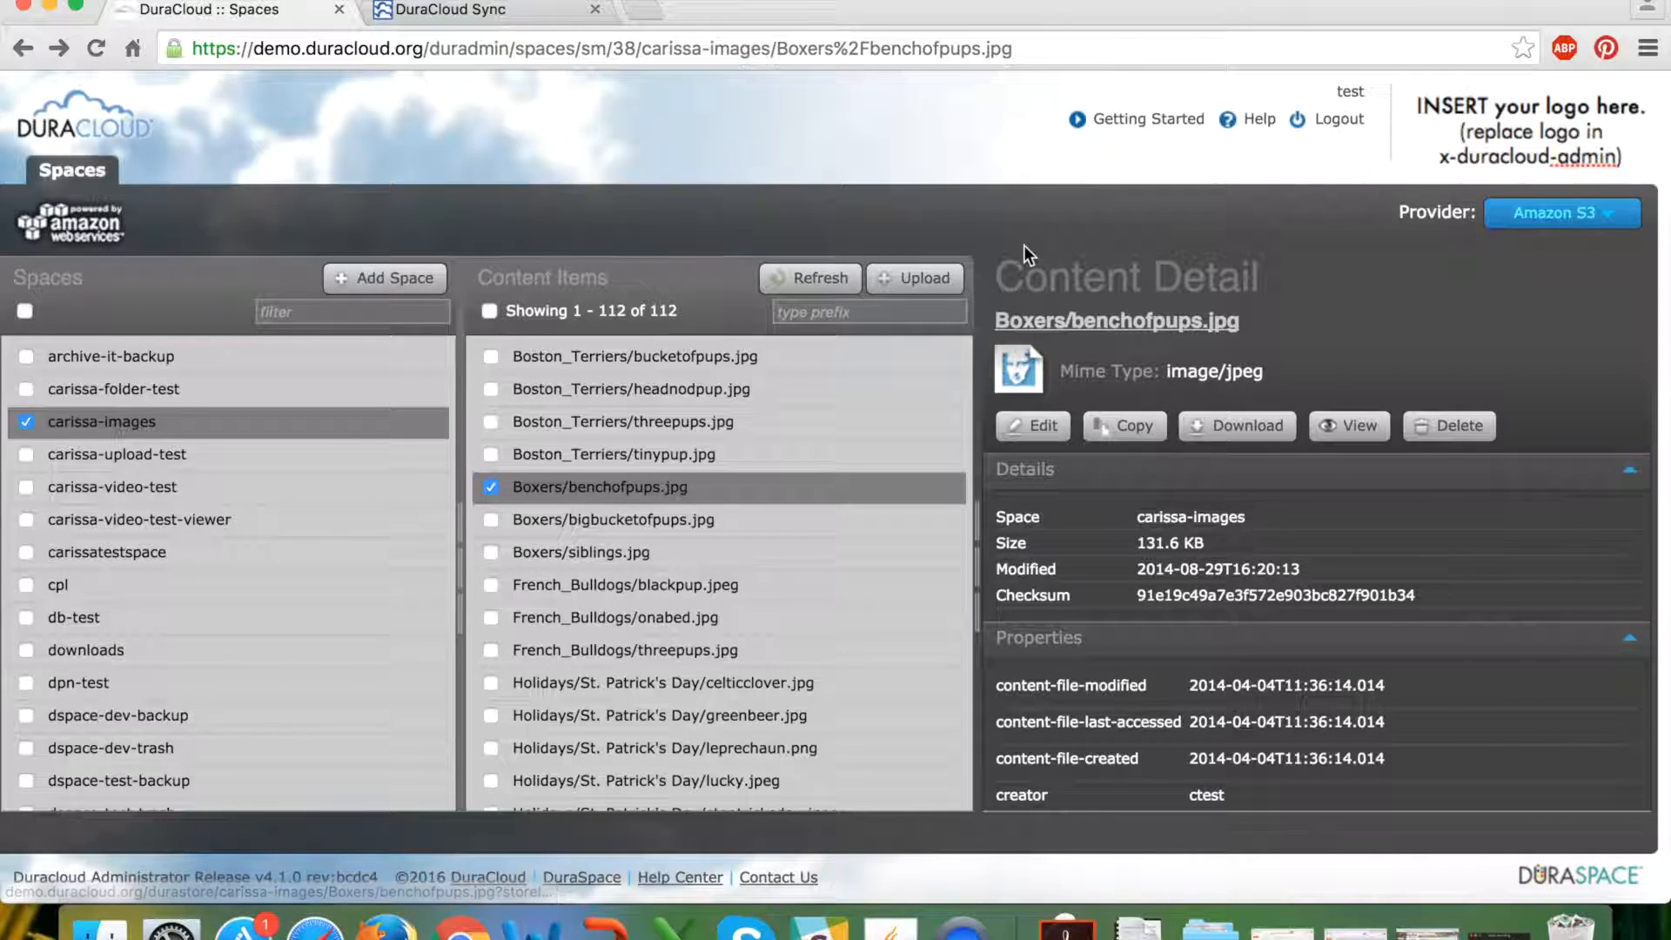
left_click_drag(1004, 276, 1263, 277)
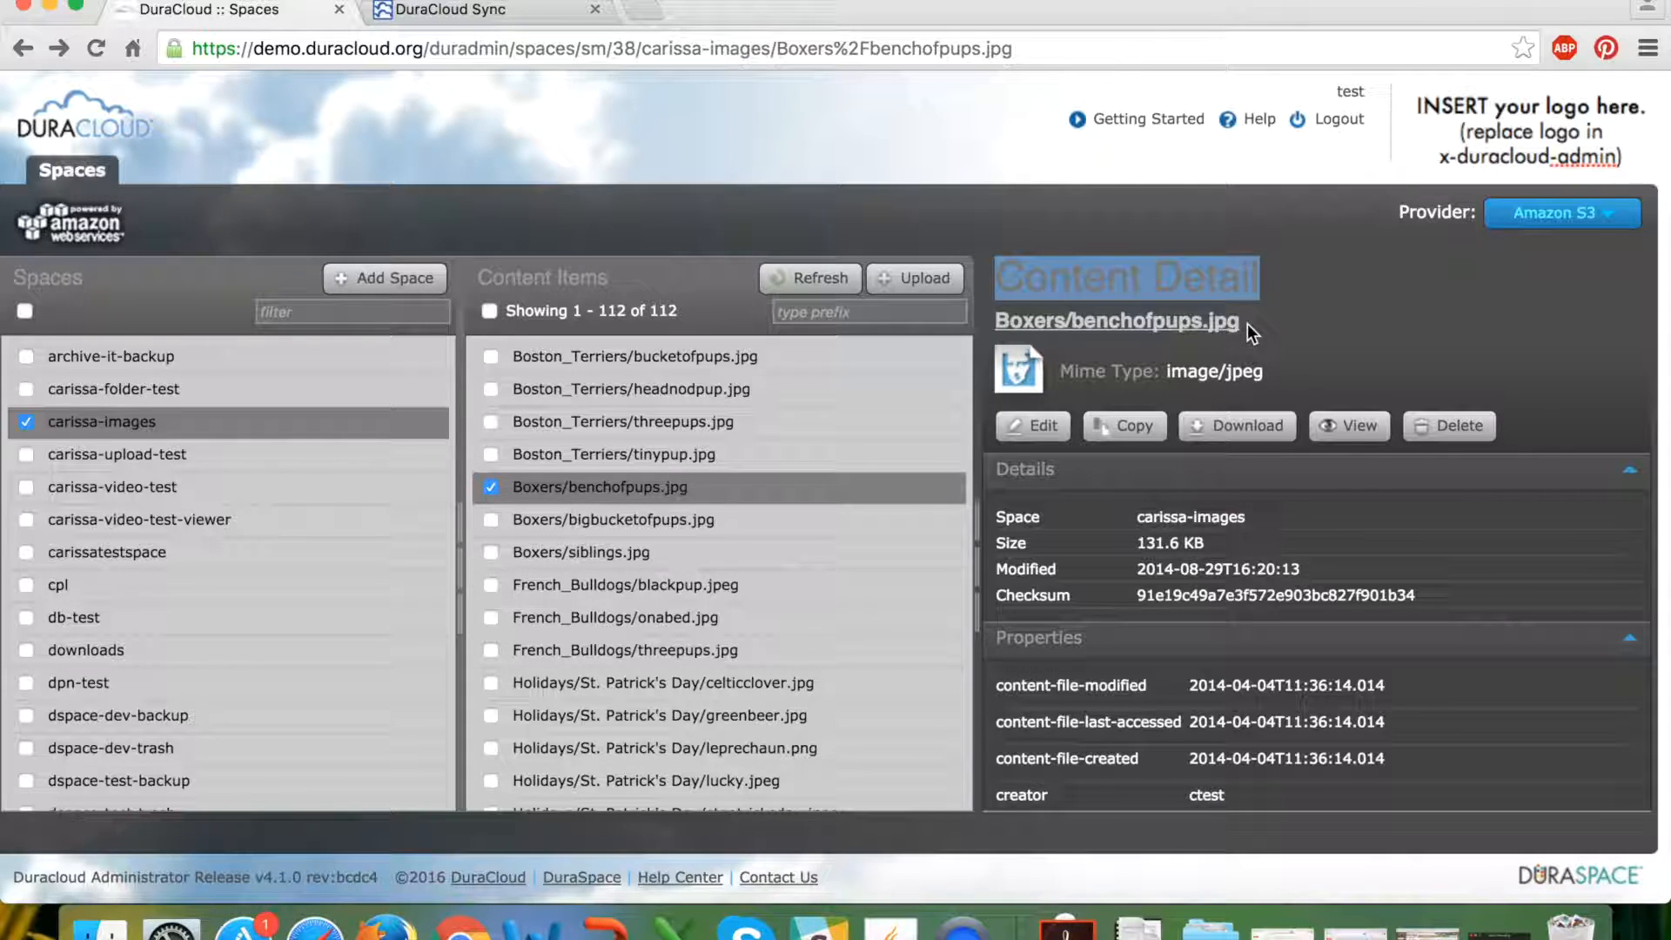
left_click_drag(1245, 324, 997, 324)
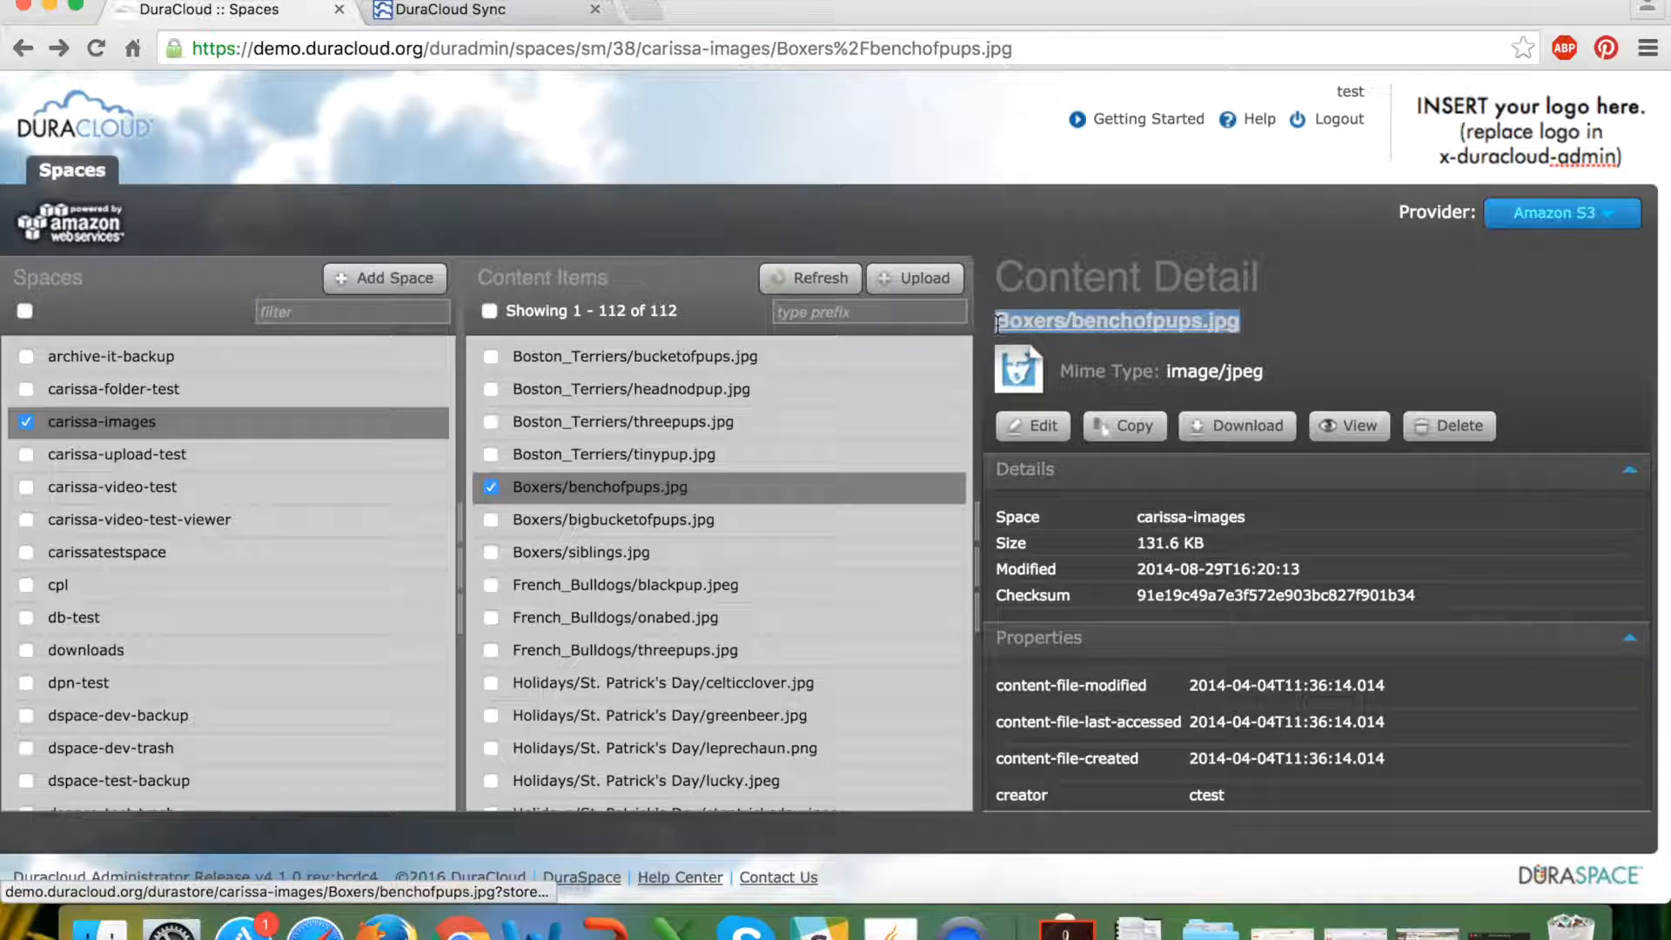
Open benchofpups.jpg in a new tab and log in with the content store's username and password.
left_click(1108, 331, "super")
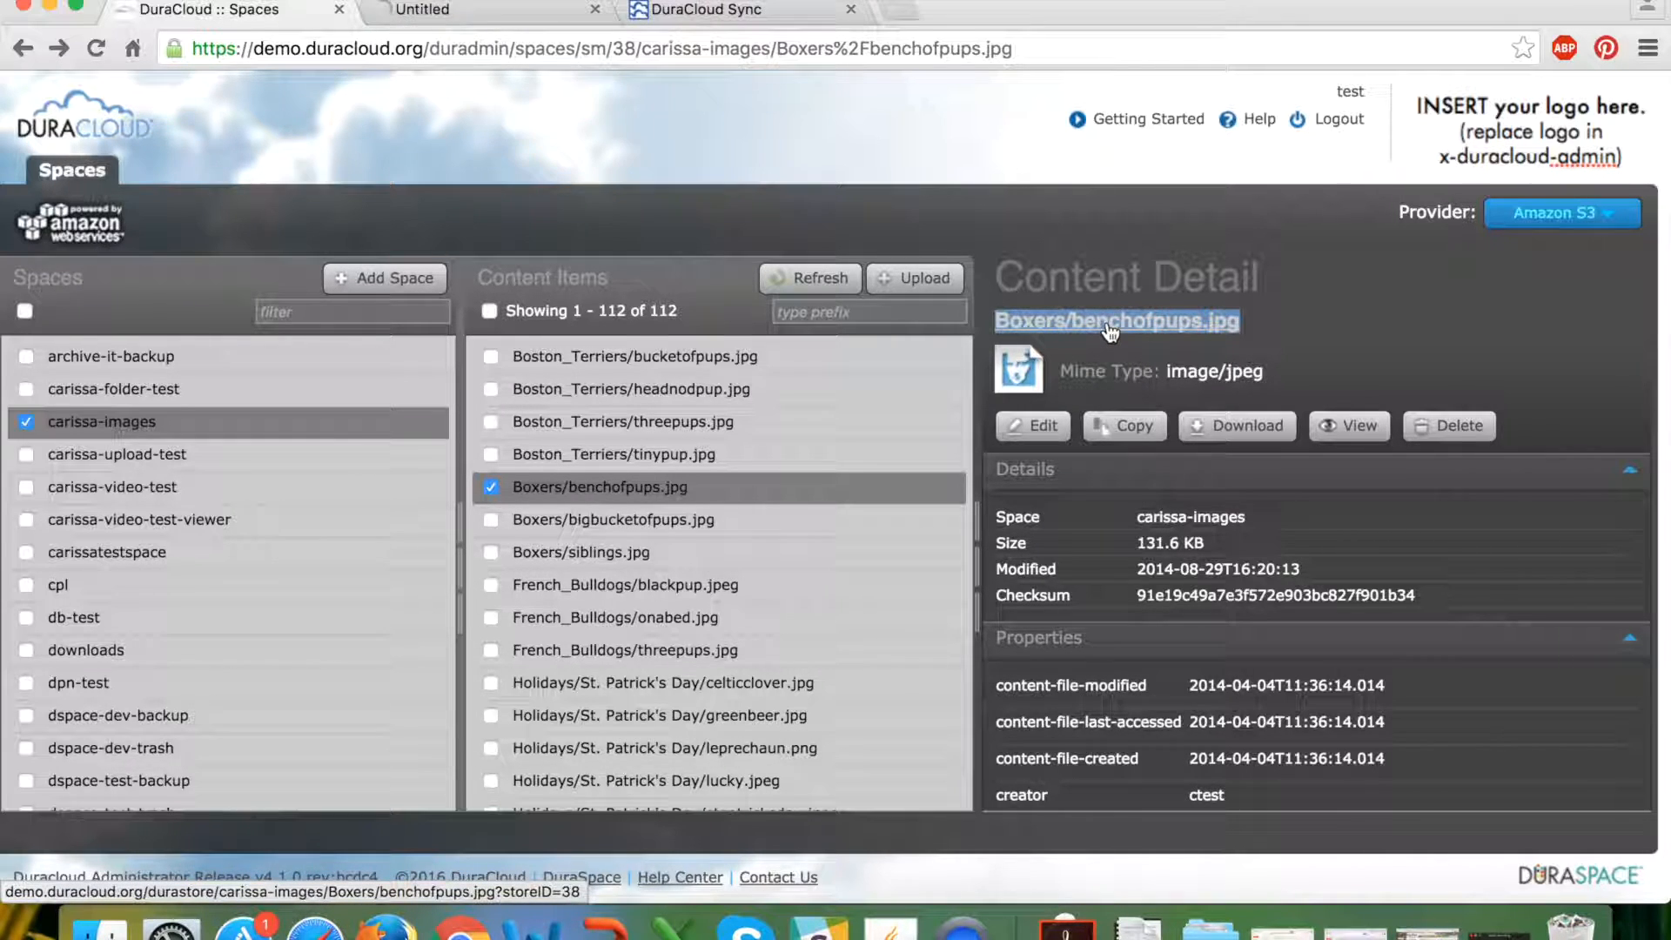
left_click(509, 11)
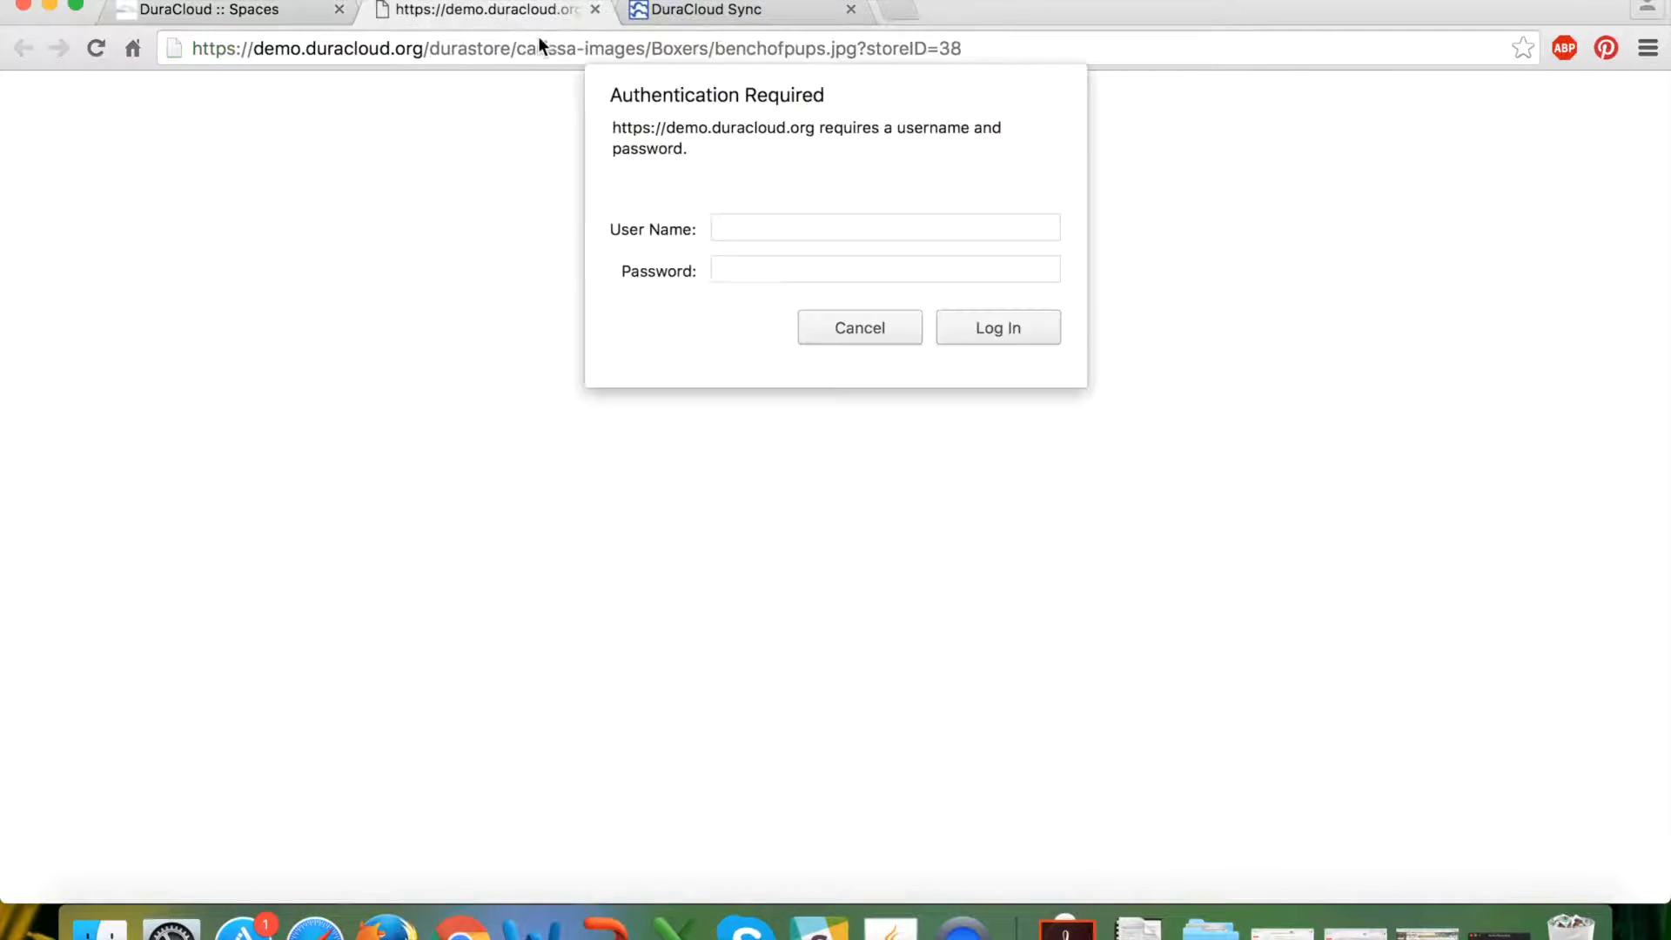
left_click(836, 235)
type("test")
key("Tab")
type("testpass12")
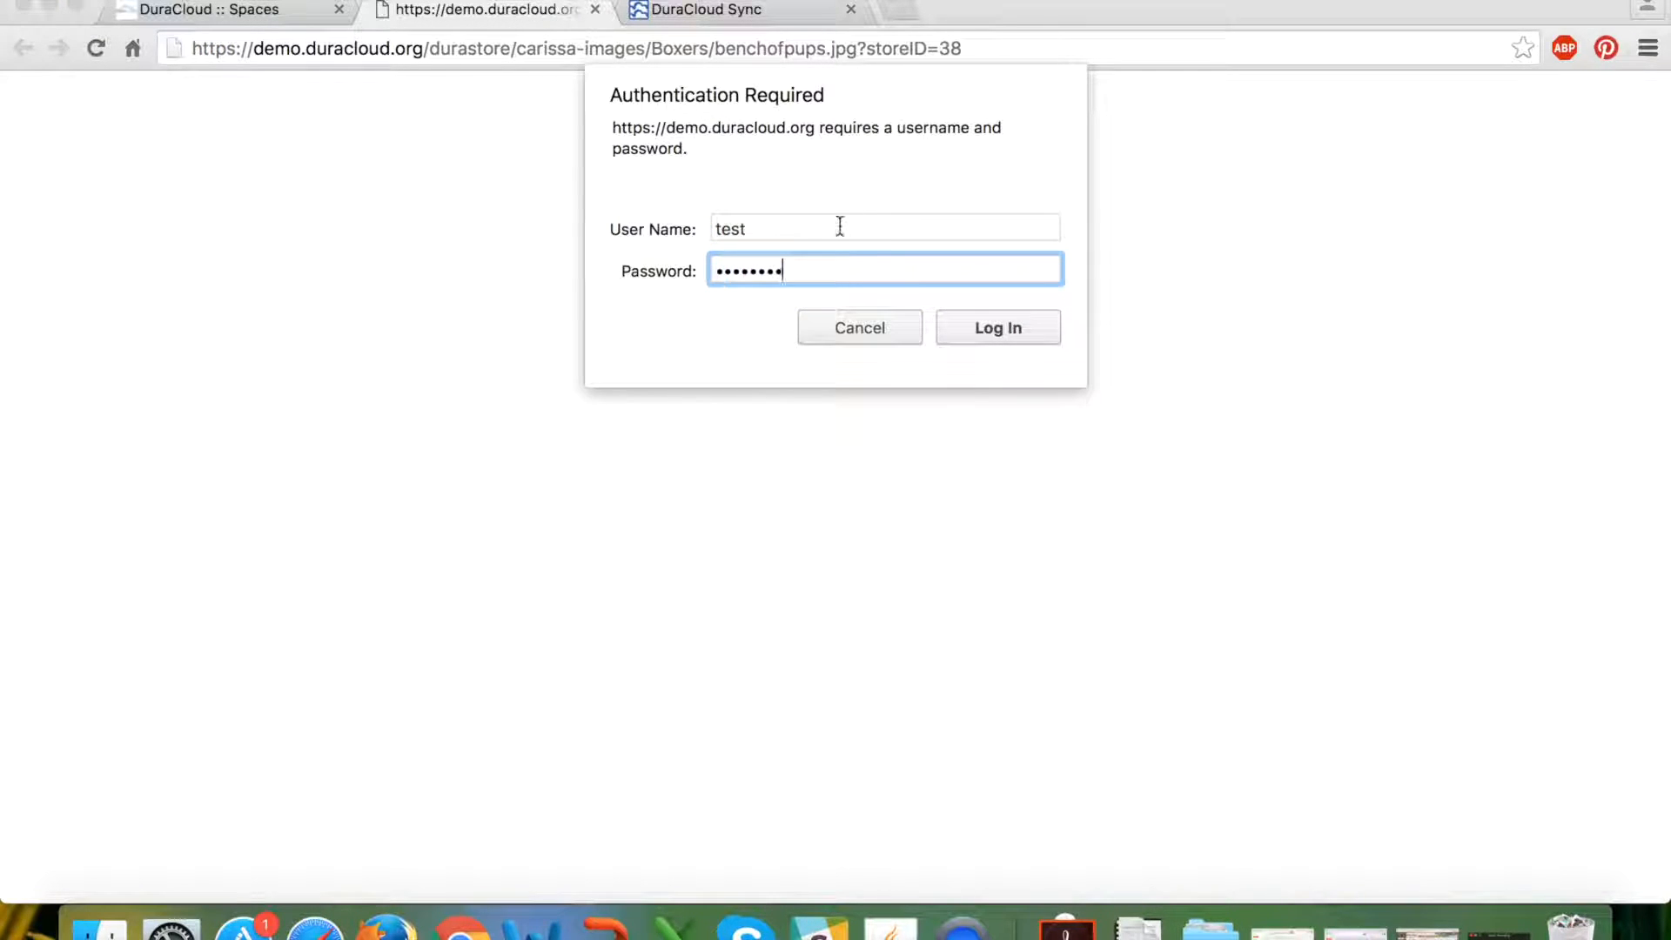
left_click(990, 329)
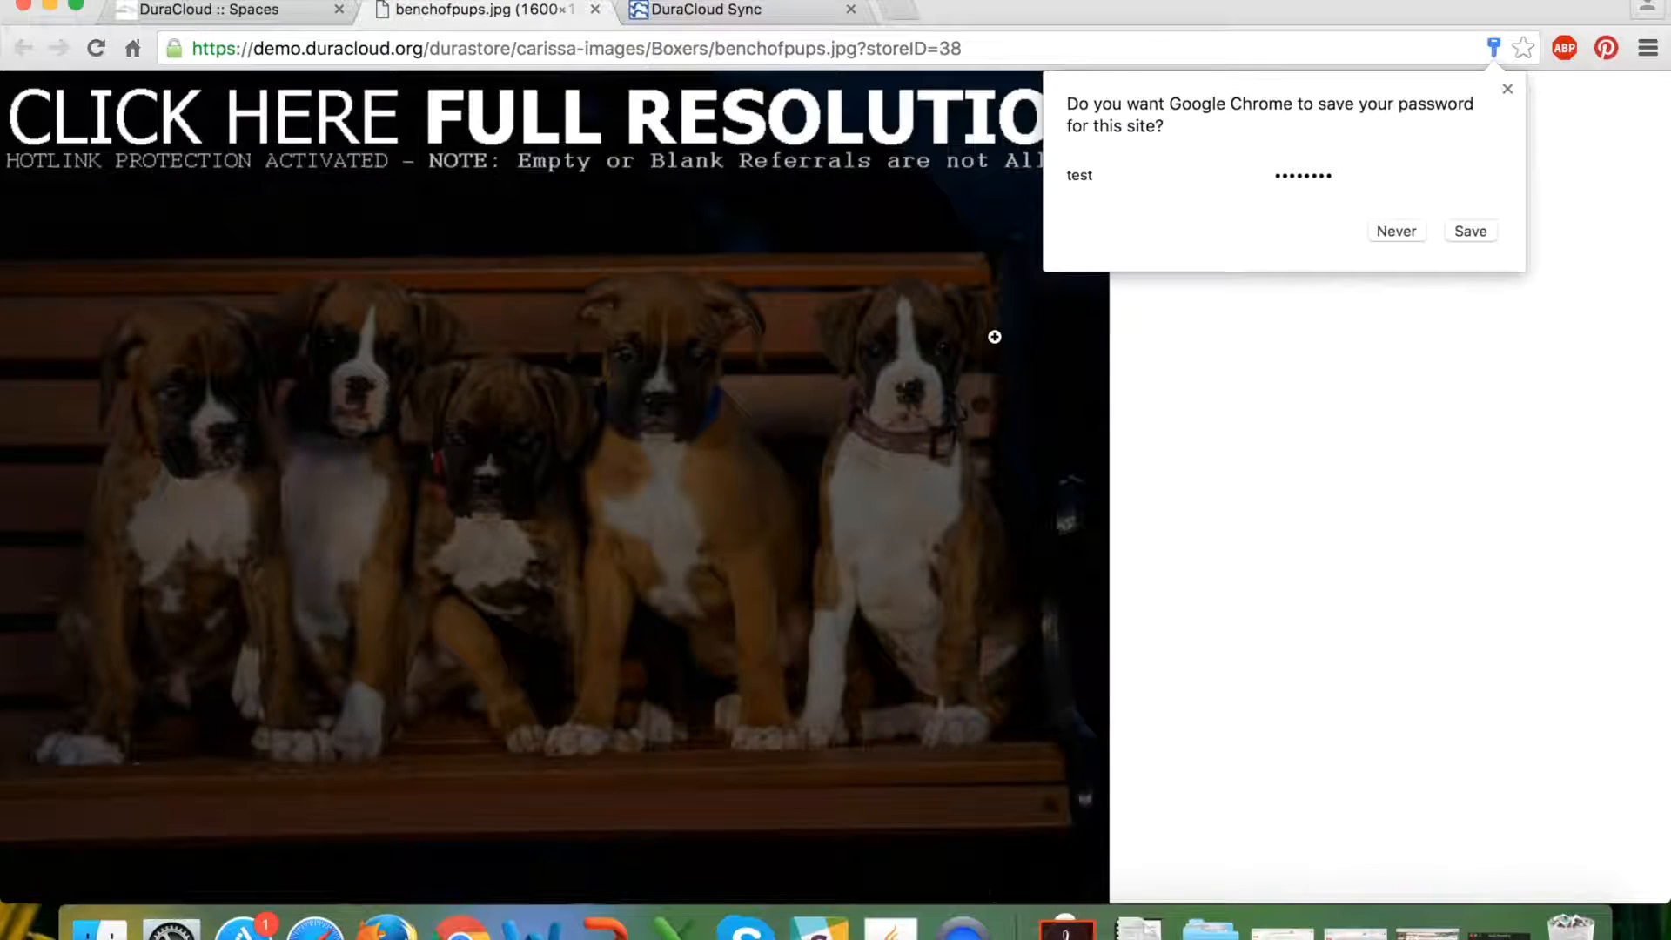
Decline saving the password, select the image's address, and close the image tab.
left_click(1508, 89)
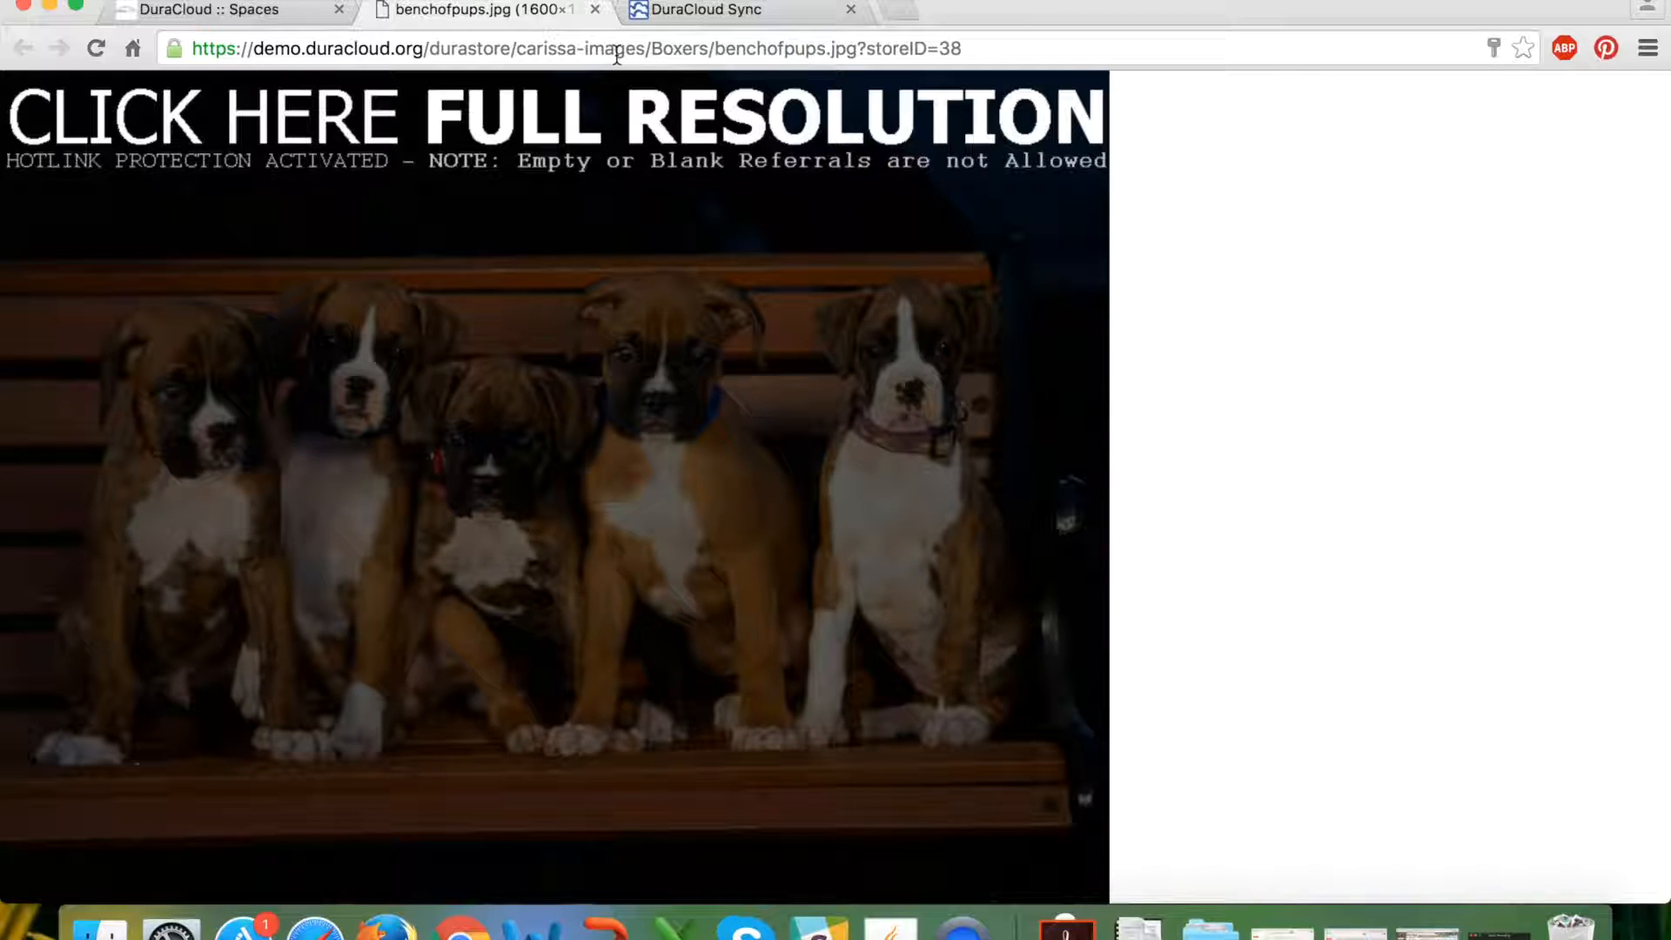
left_click(616, 54)
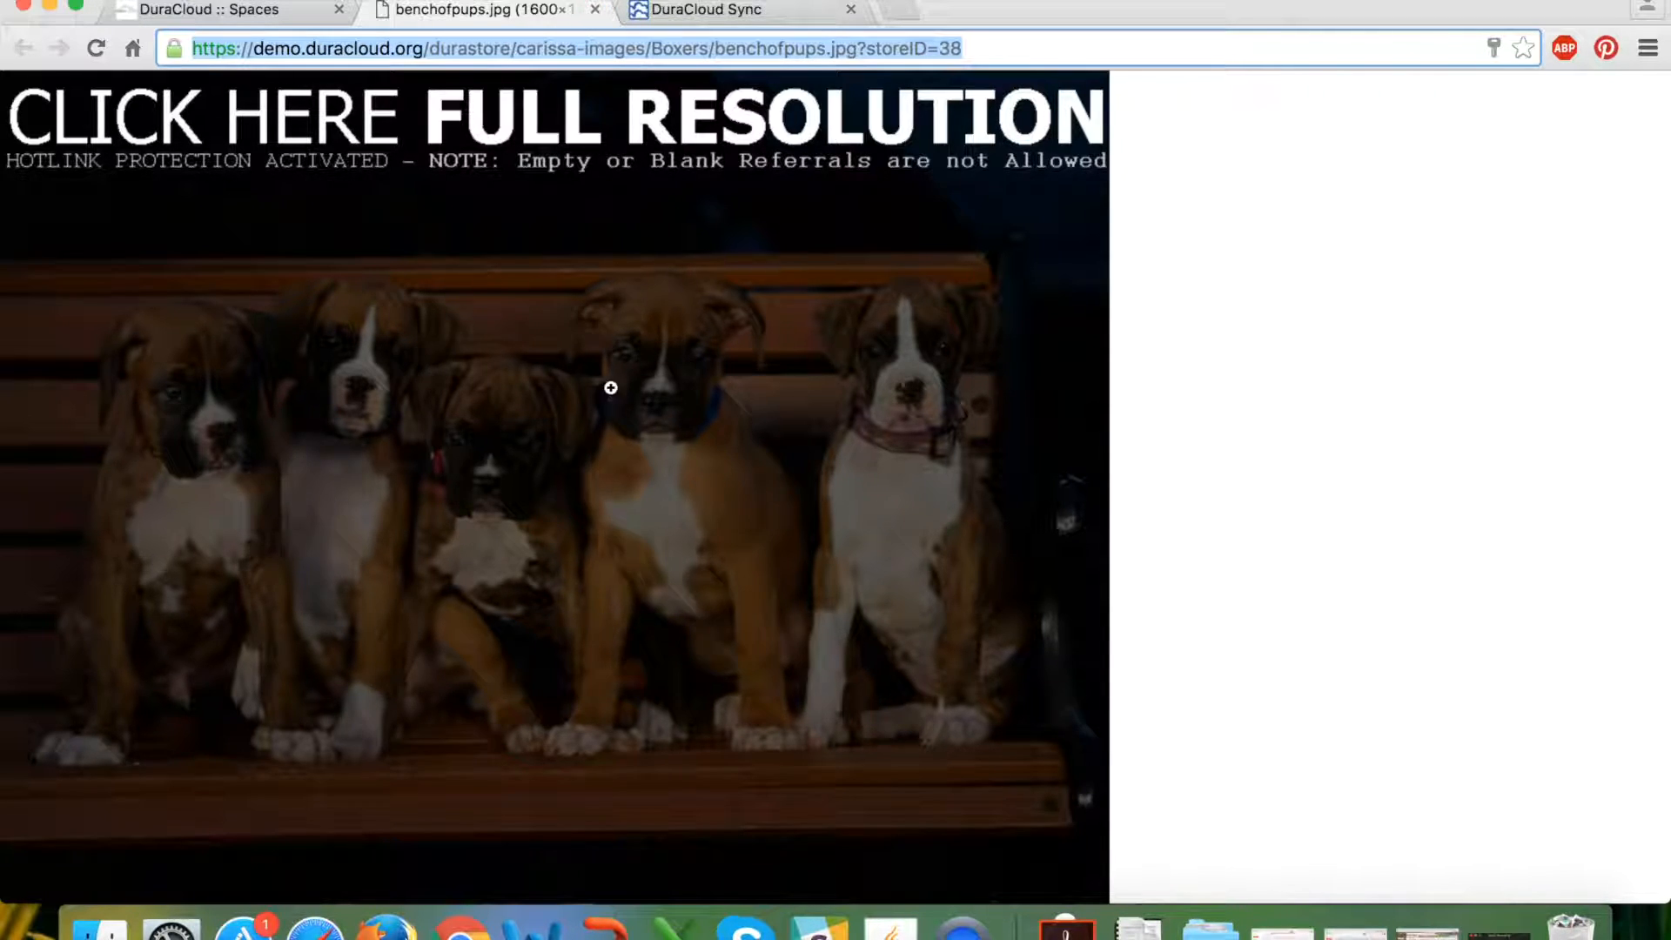
left_click(595, 9)
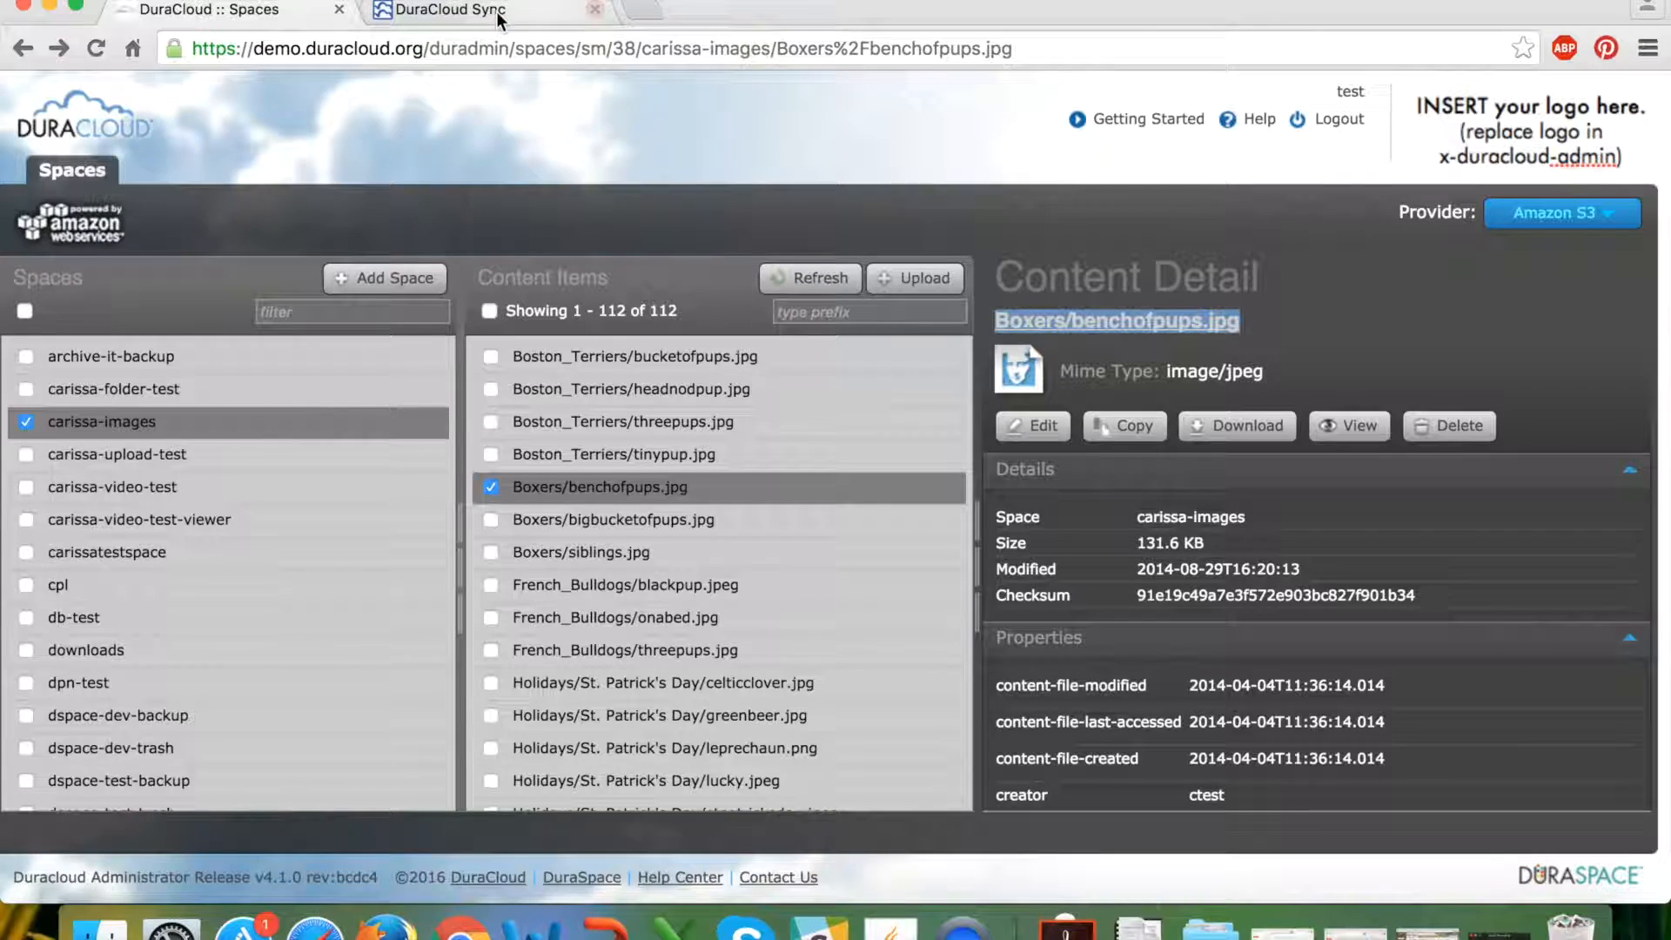
left_click(1280, 329)
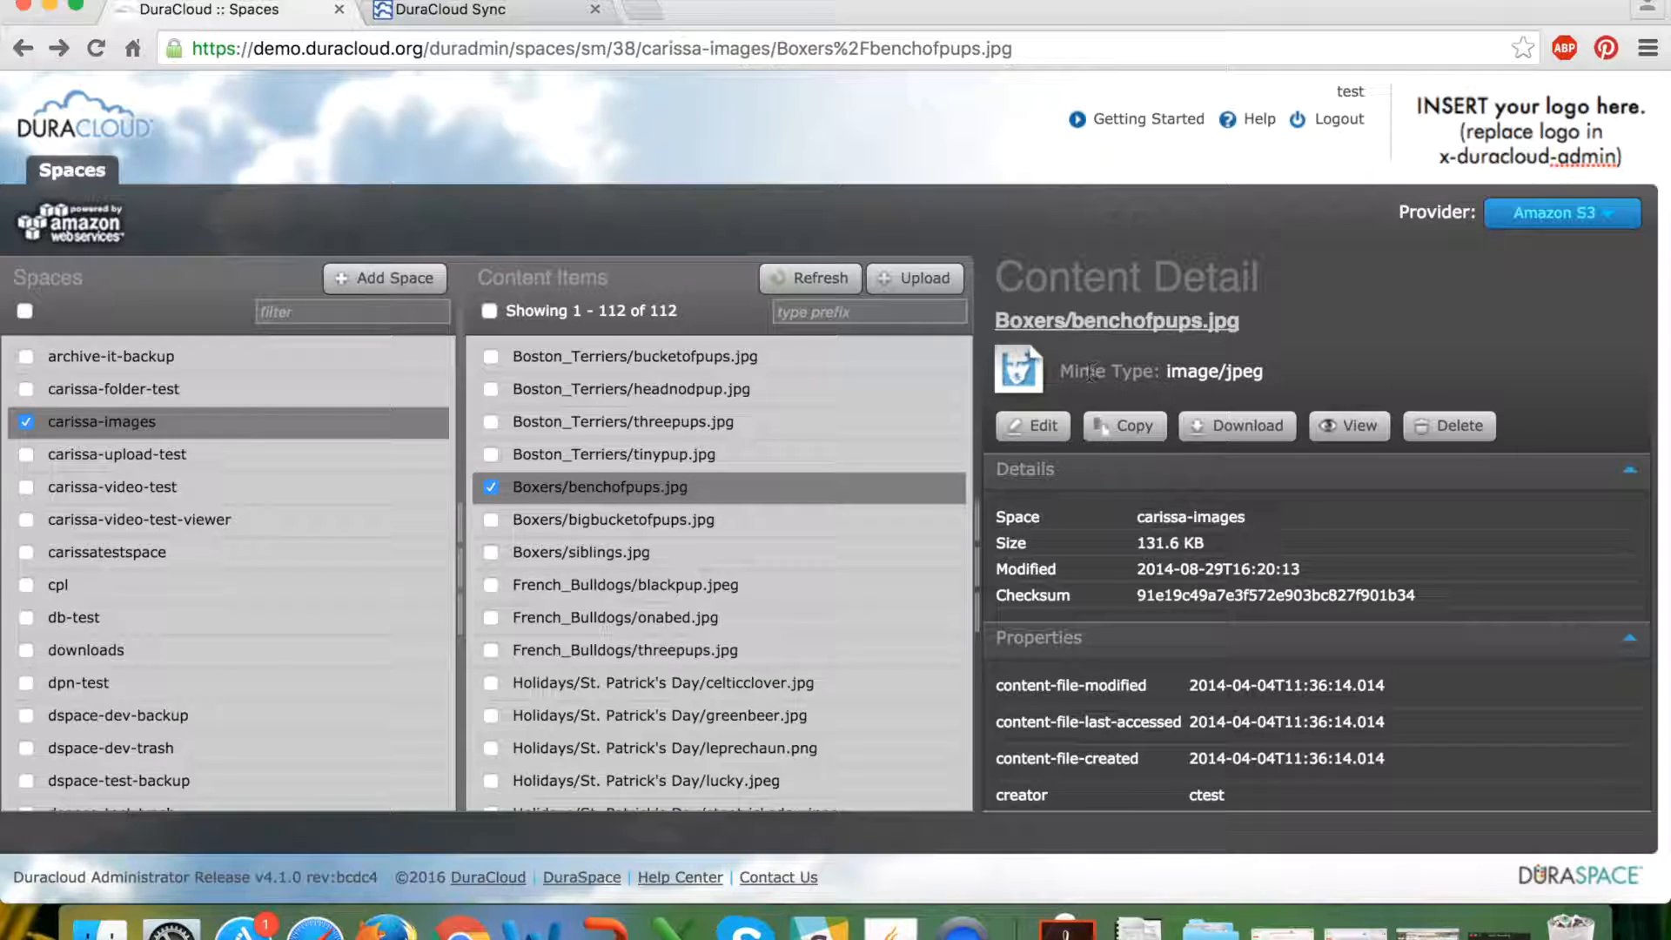
left_click_drag(1062, 373, 1266, 373)
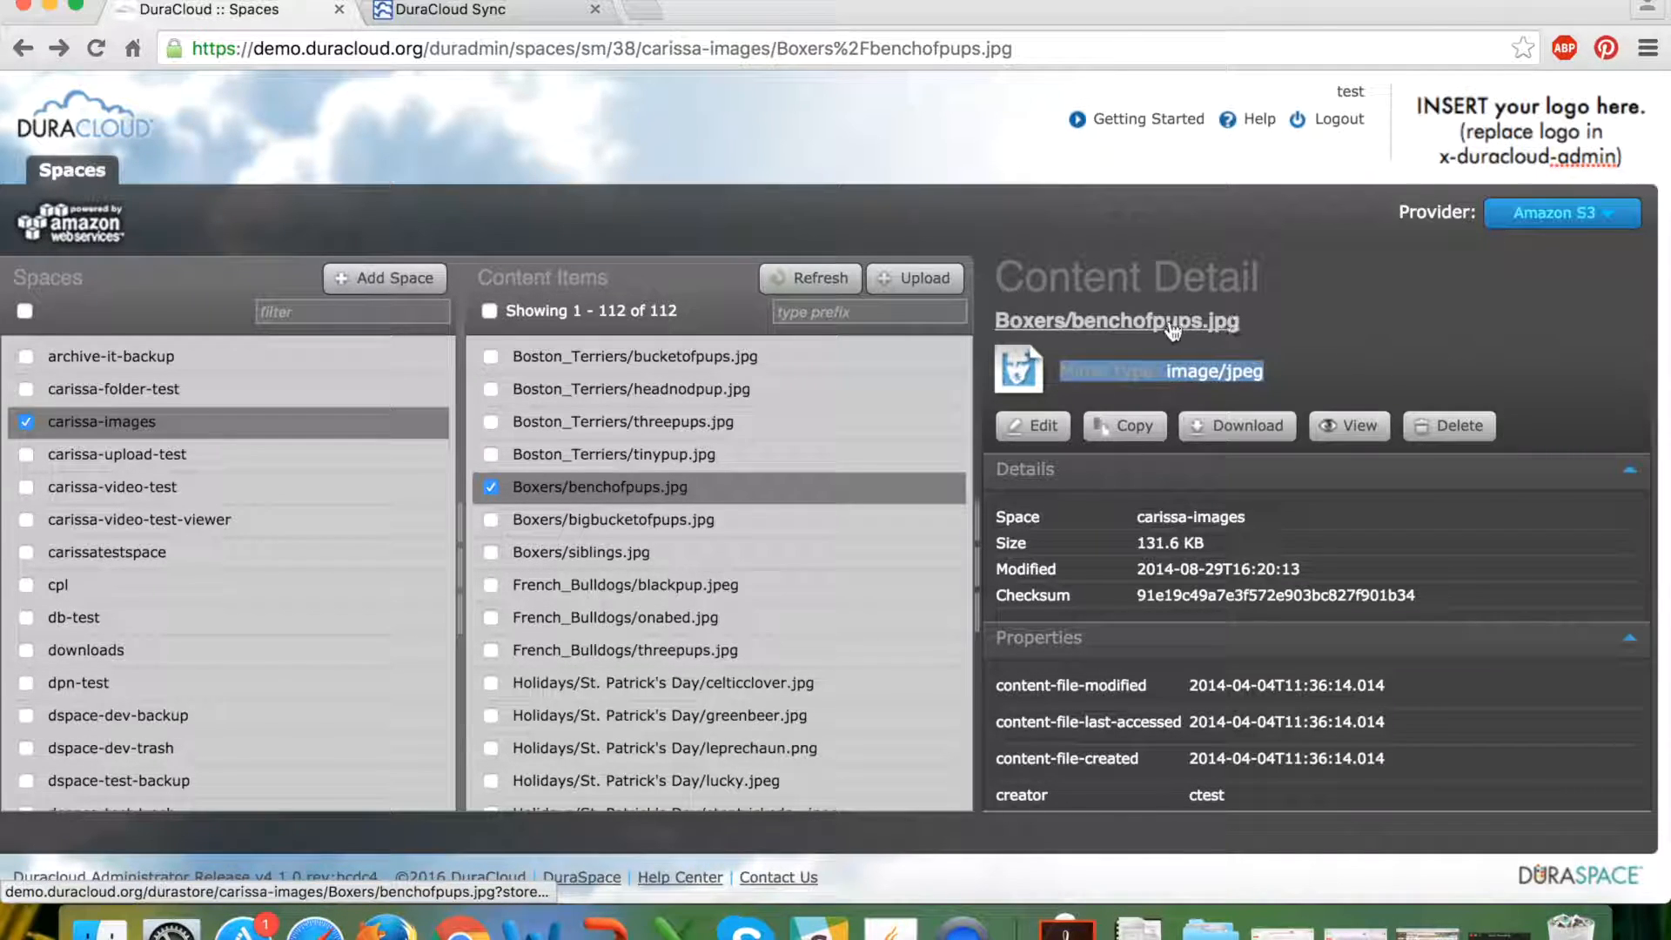
left_click(1071, 374)
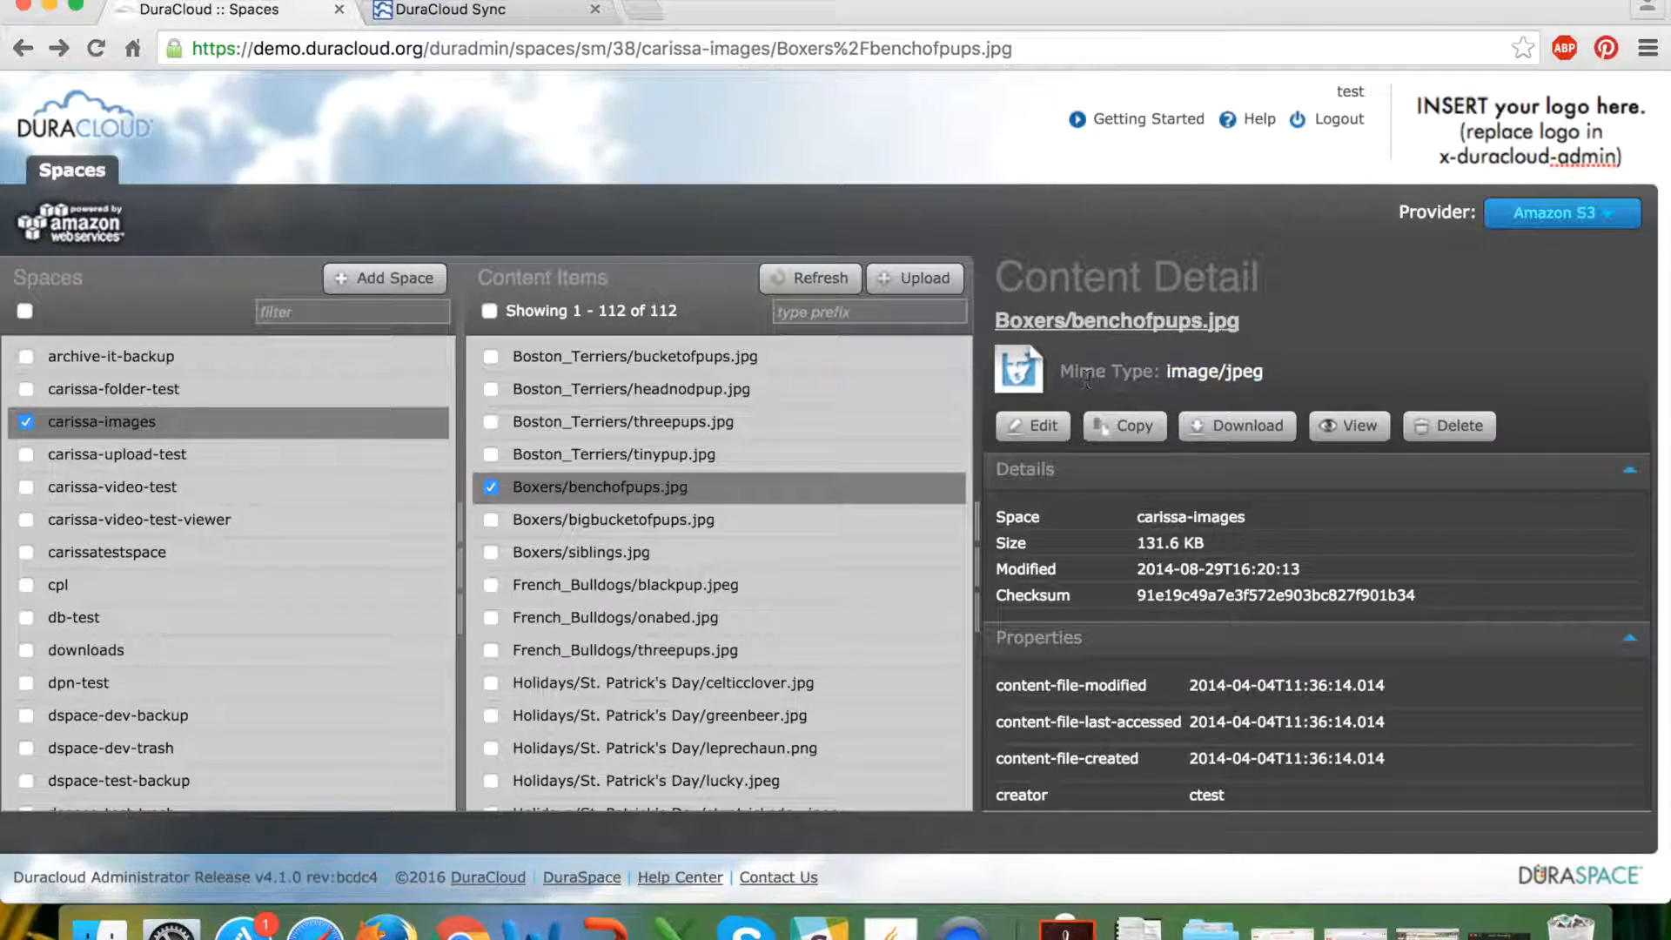
left_click_drag(1063, 374, 1272, 381)
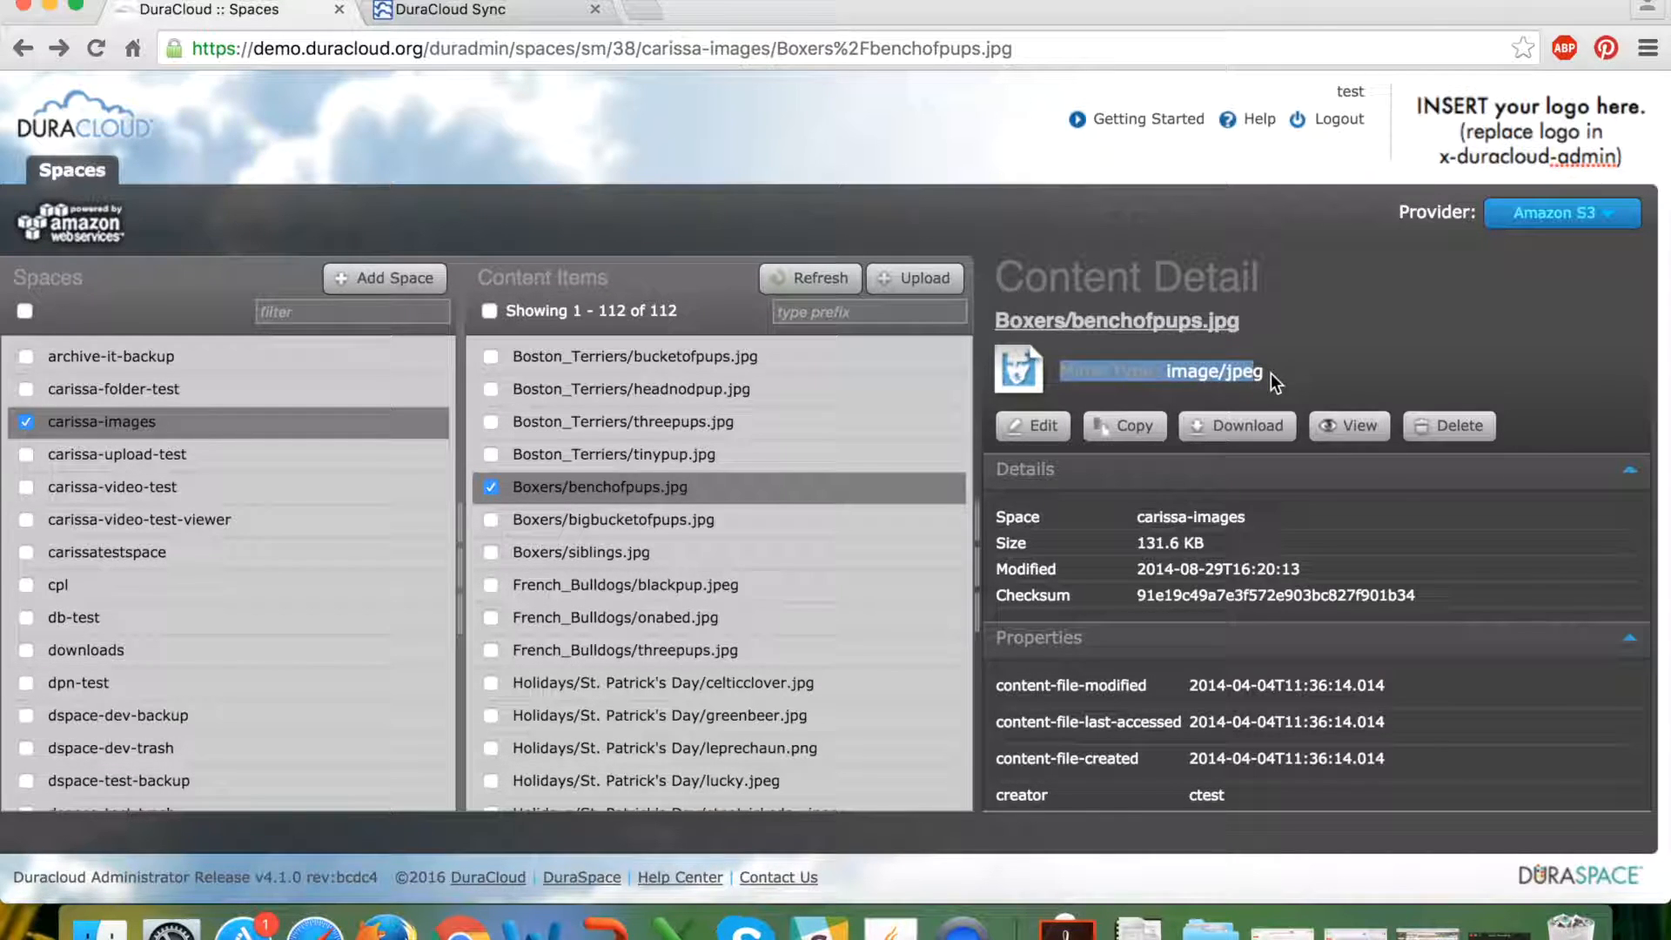
left_click(1067, 376)
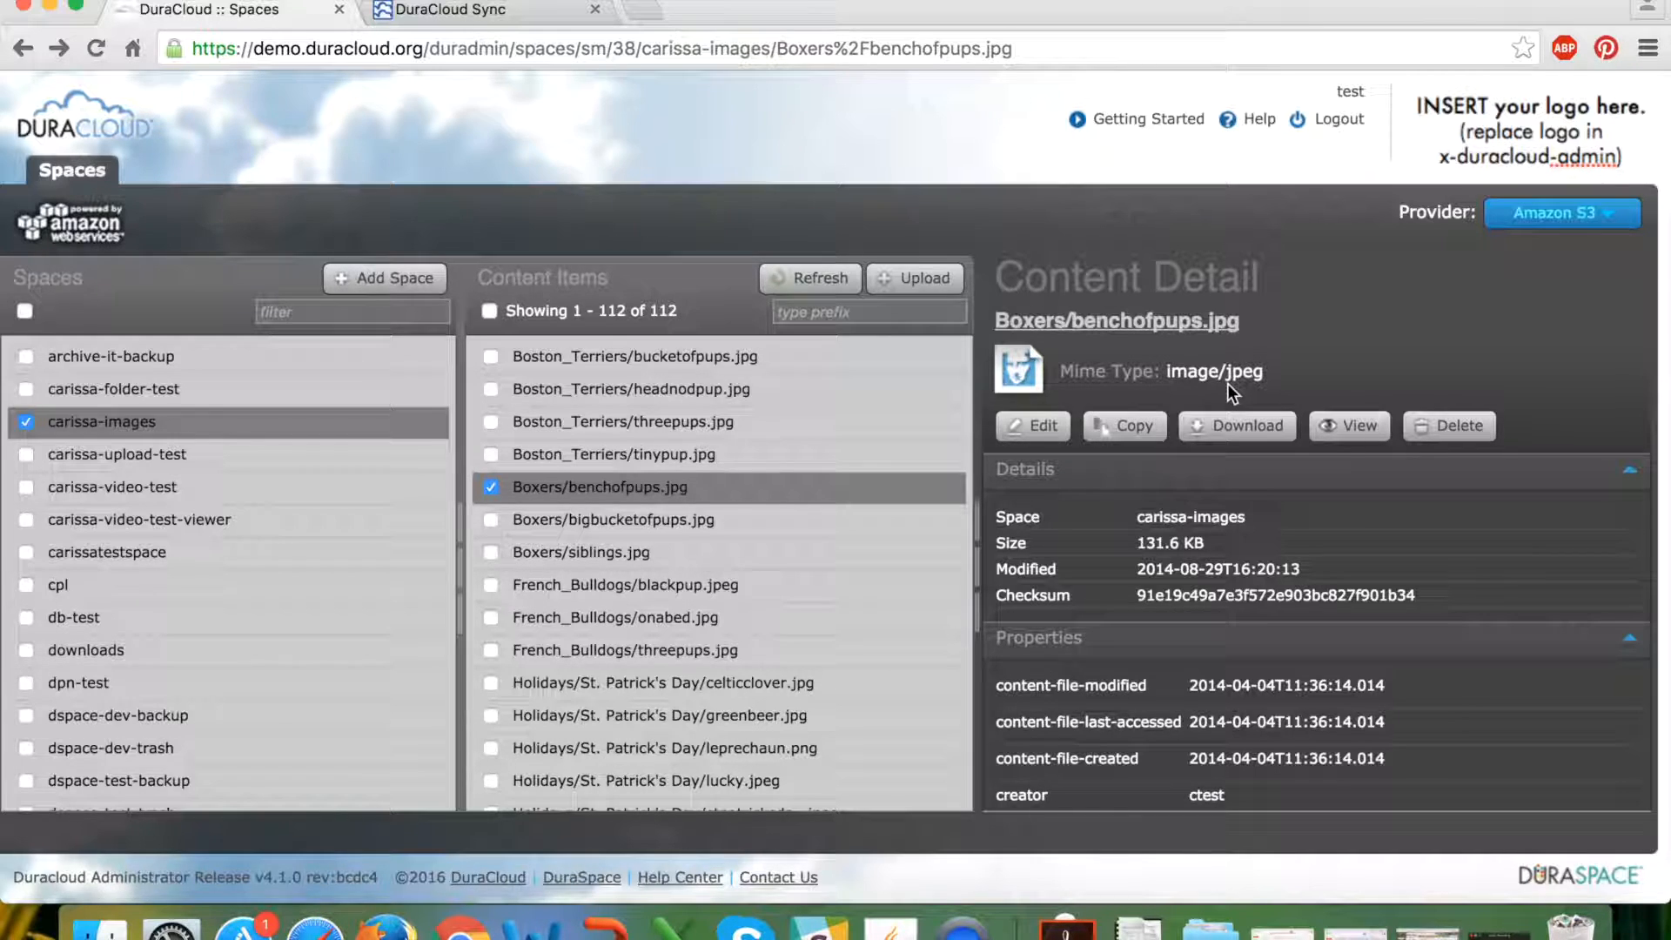
mouse_move(731, 538)
mouse_move(678, 490)
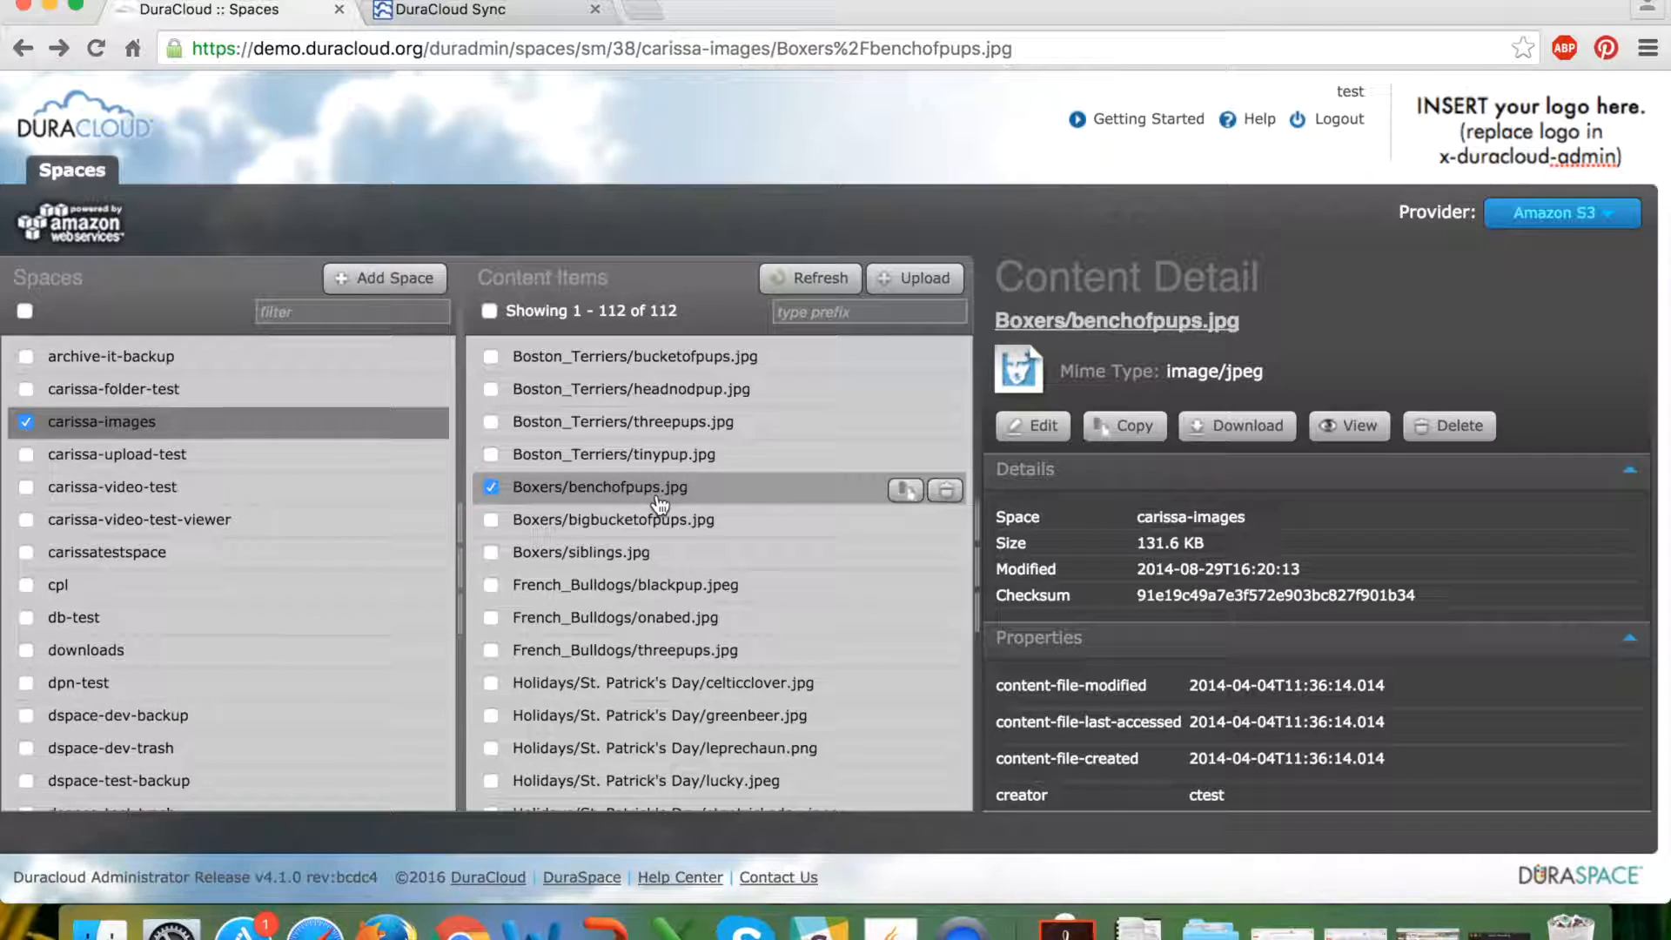
left_click_drag(1155, 372, 1269, 374)
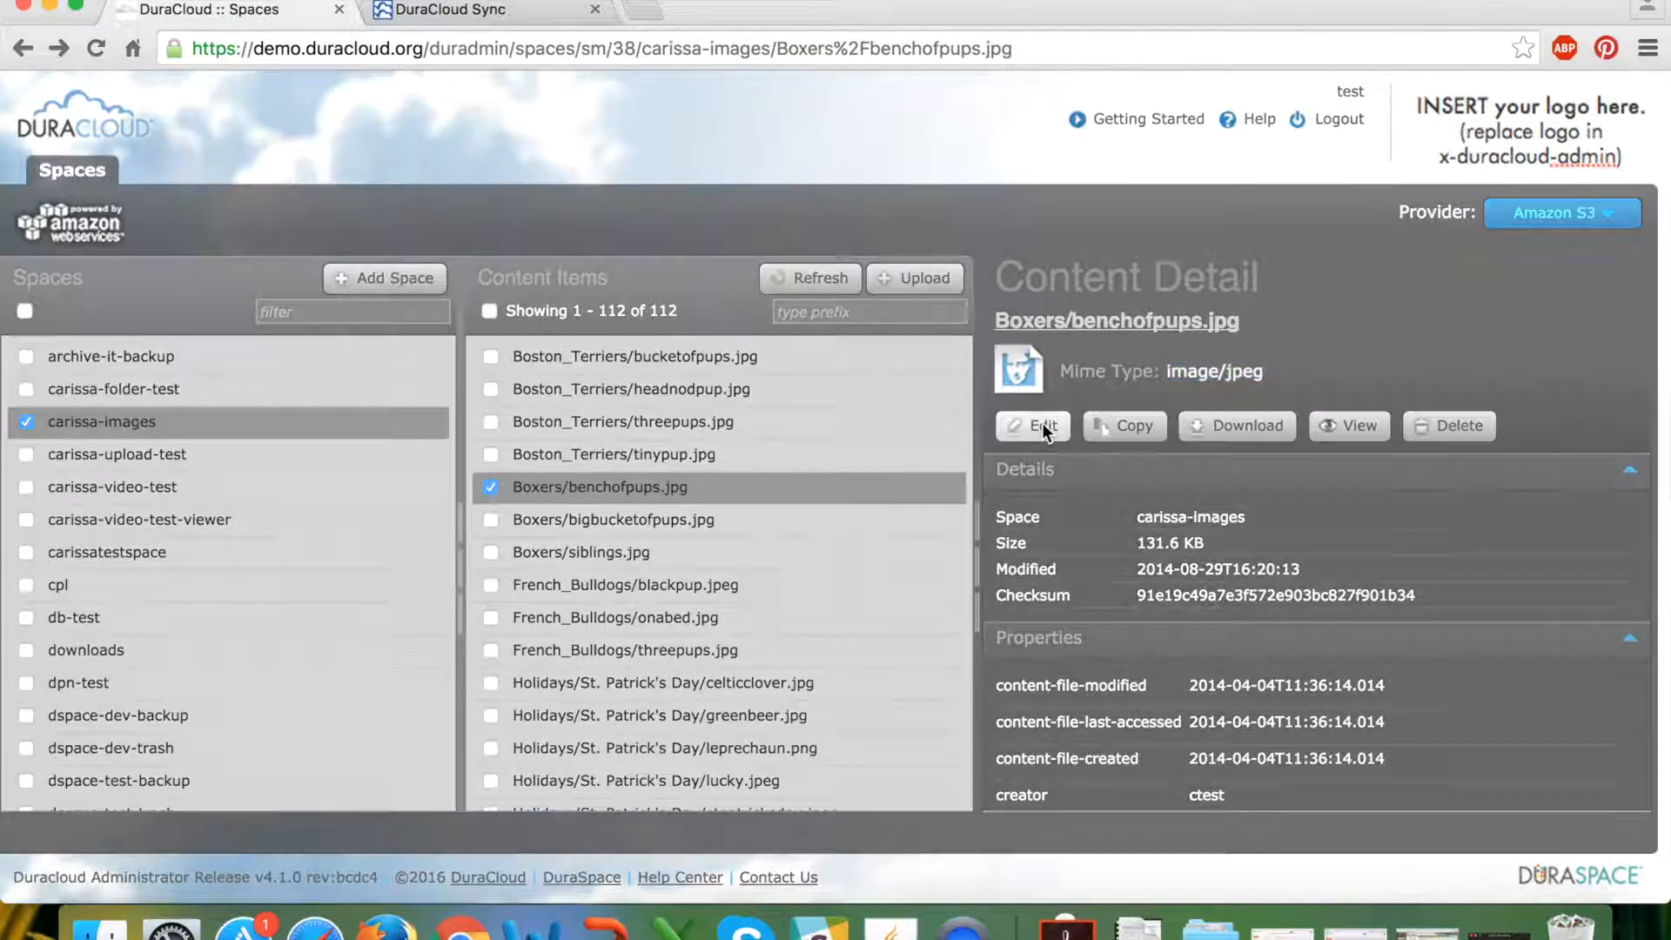
left_click(1042, 424)
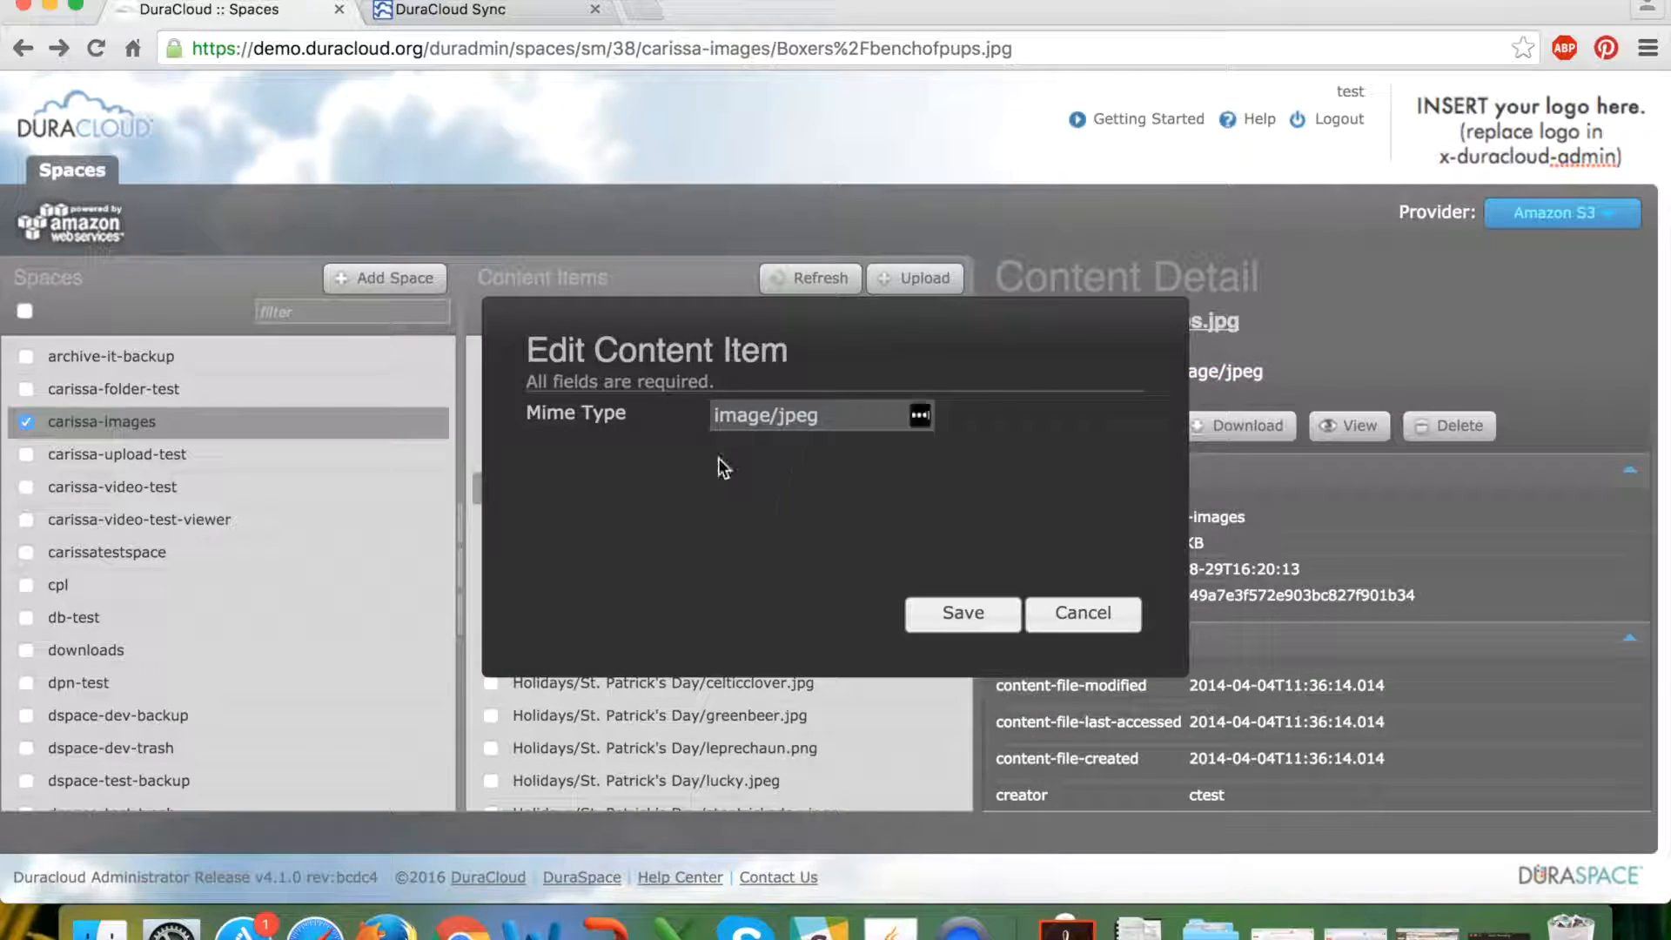
left_click(1083, 614)
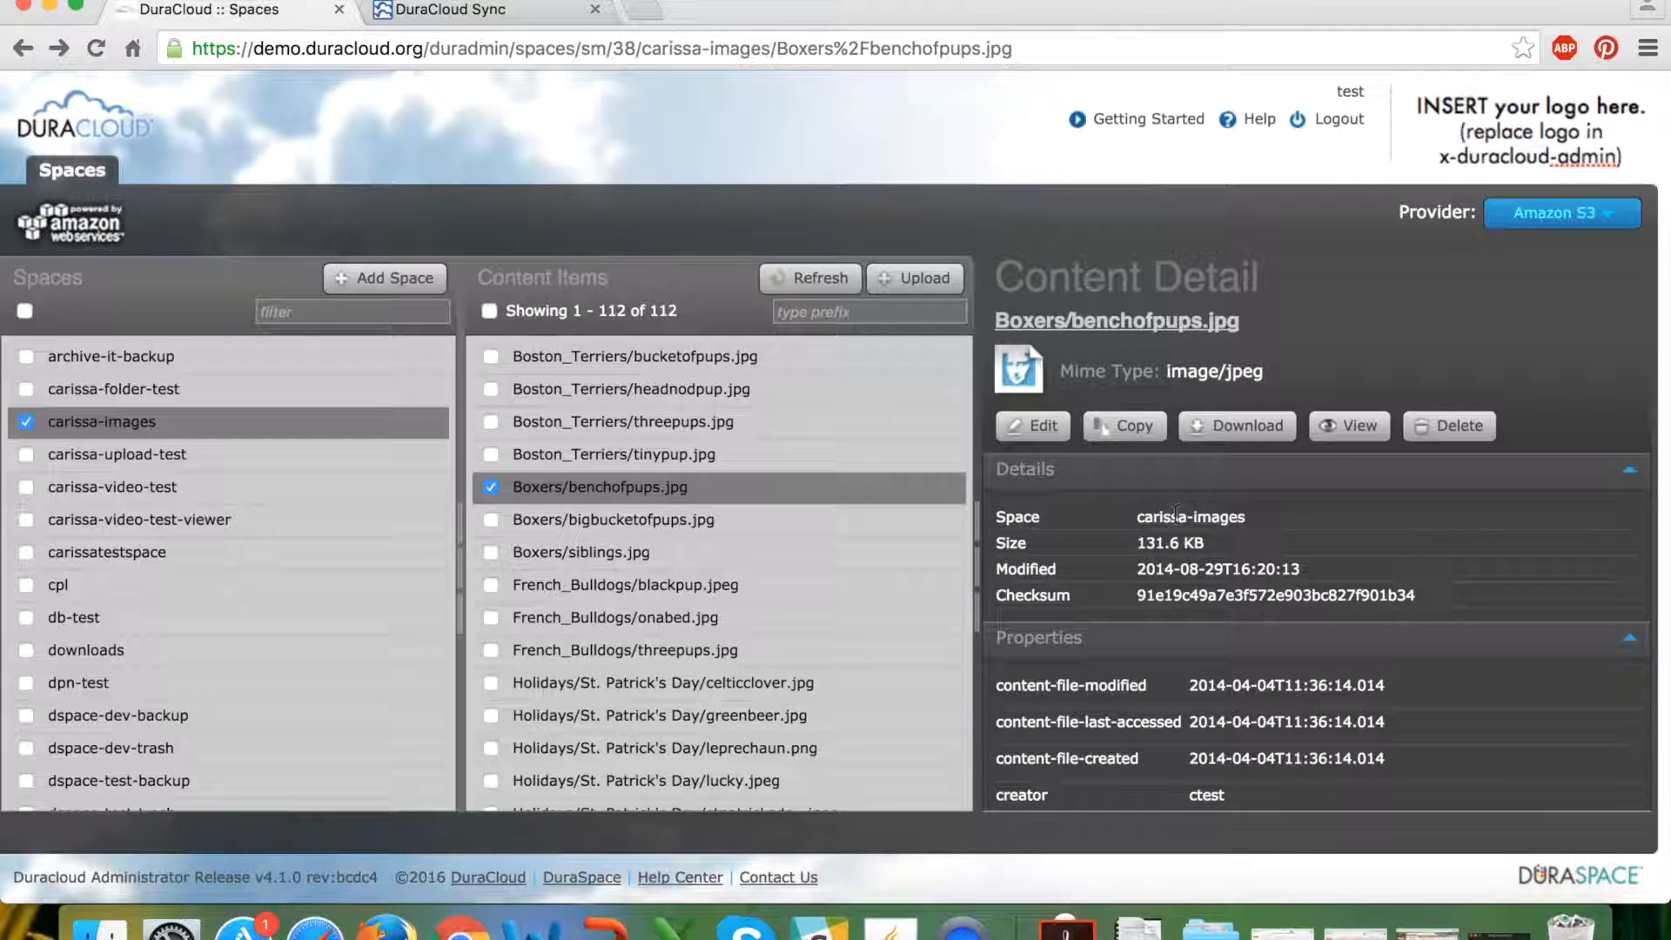
left_click_drag(1137, 568, 1297, 567)
scroll(1321, 566, "down", 1)
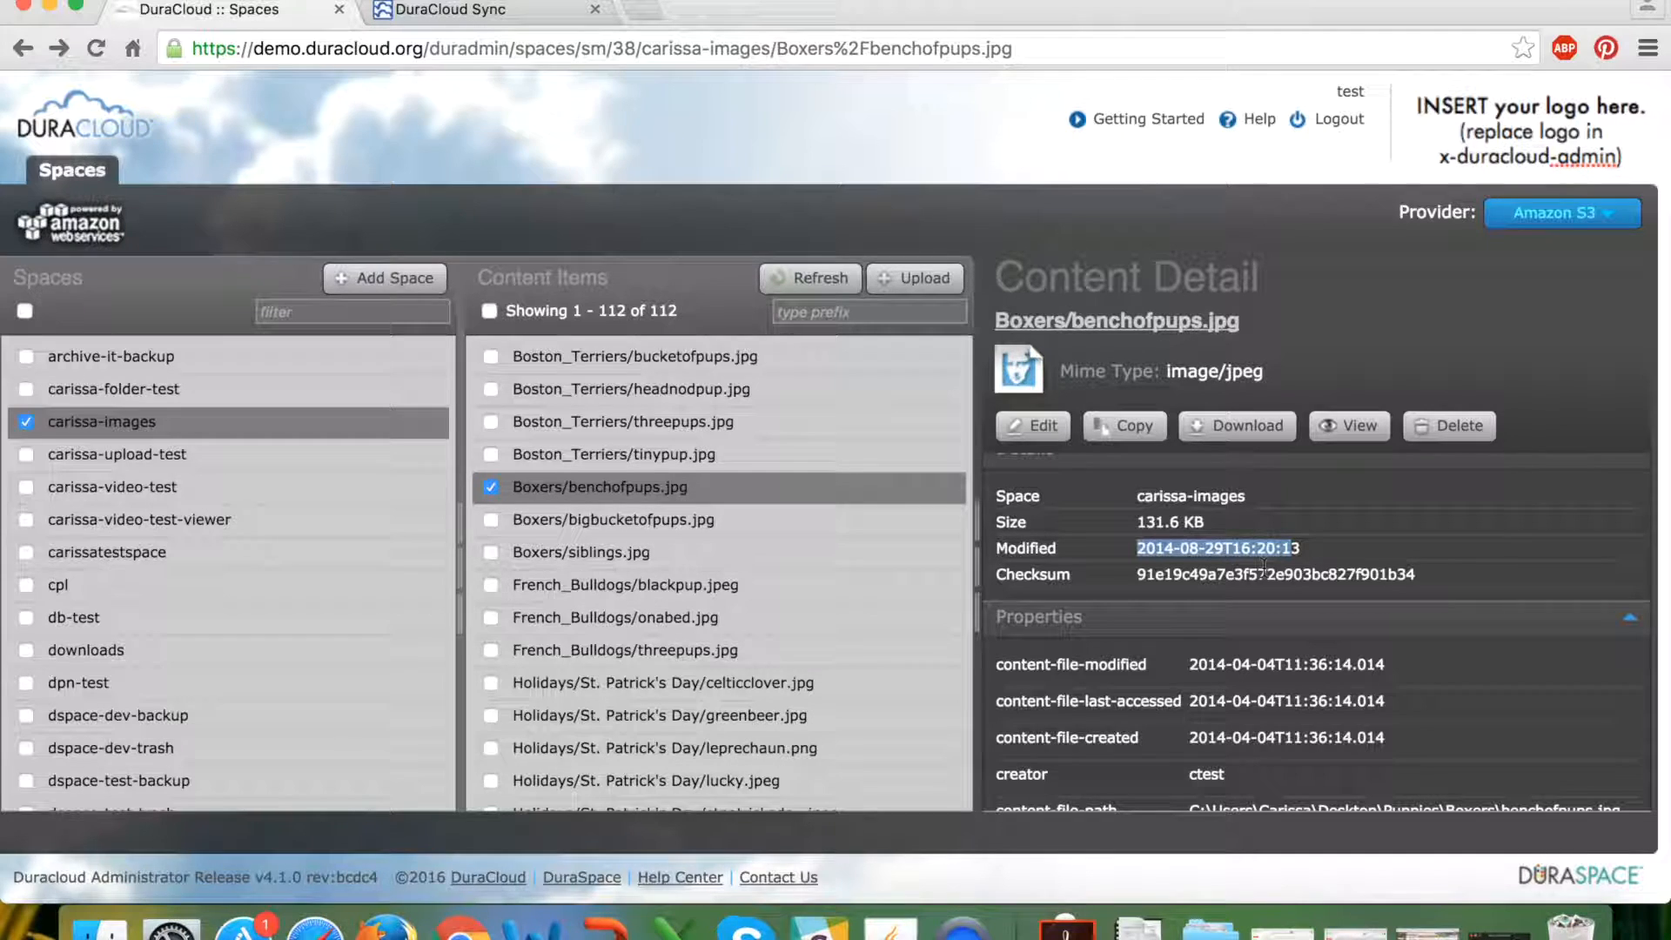
scroll(1264, 567, "down", 5)
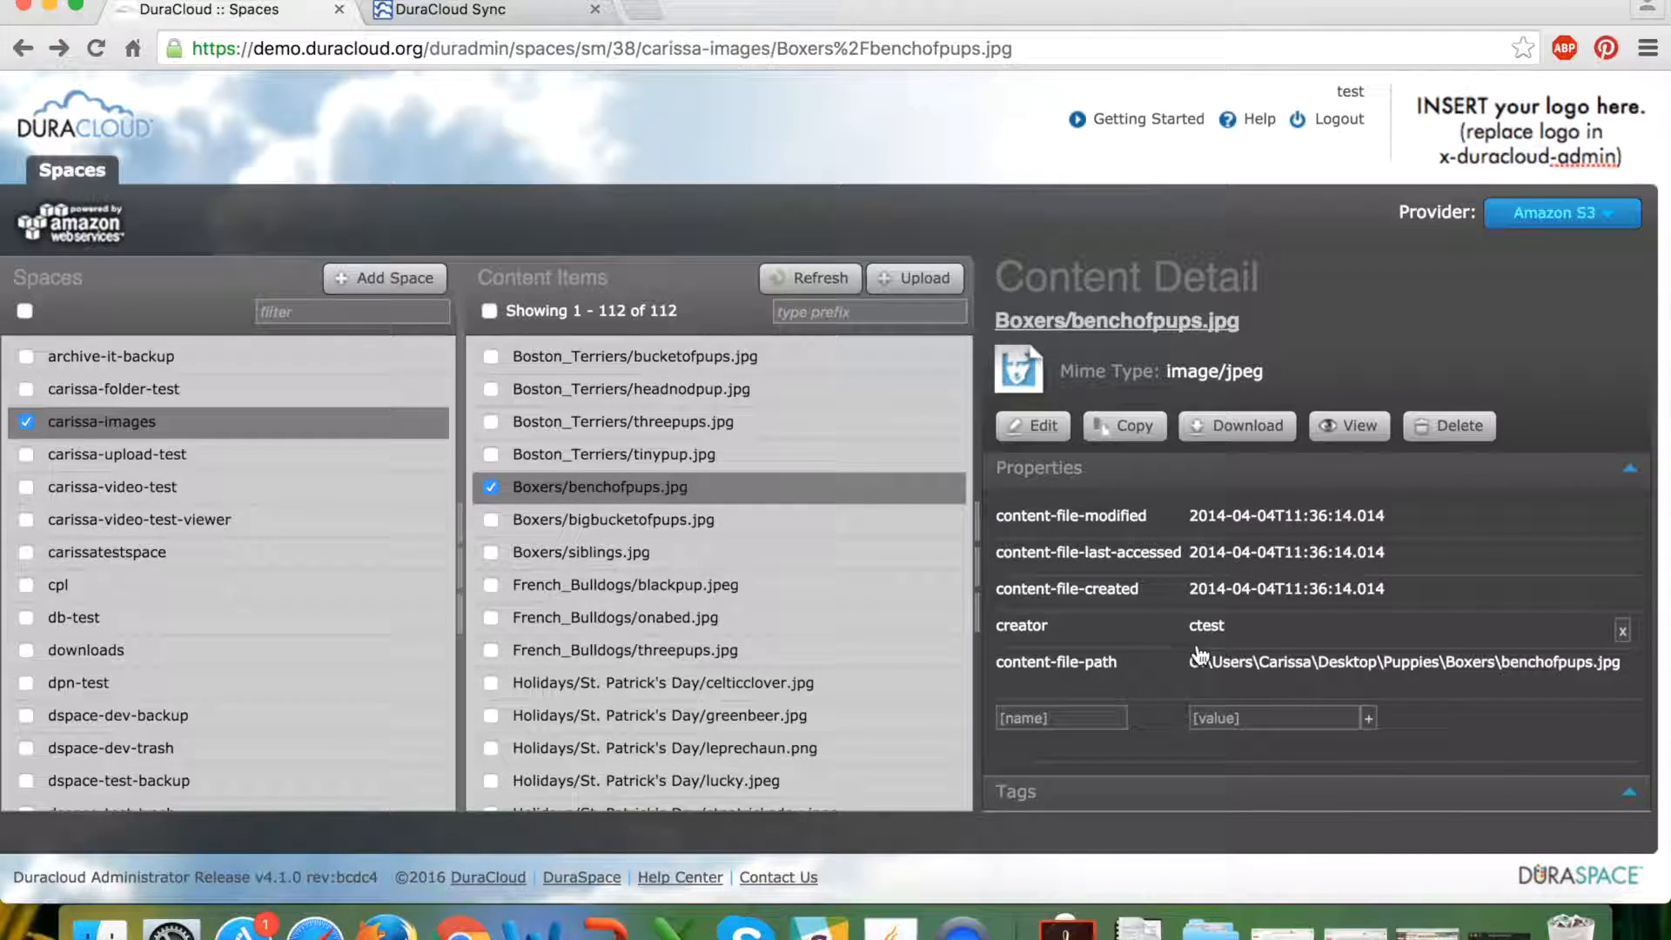
scroll(1131, 696, "down", 3)
scroll(1106, 754, "up", 6)
scroll(1114, 755, "up", 1)
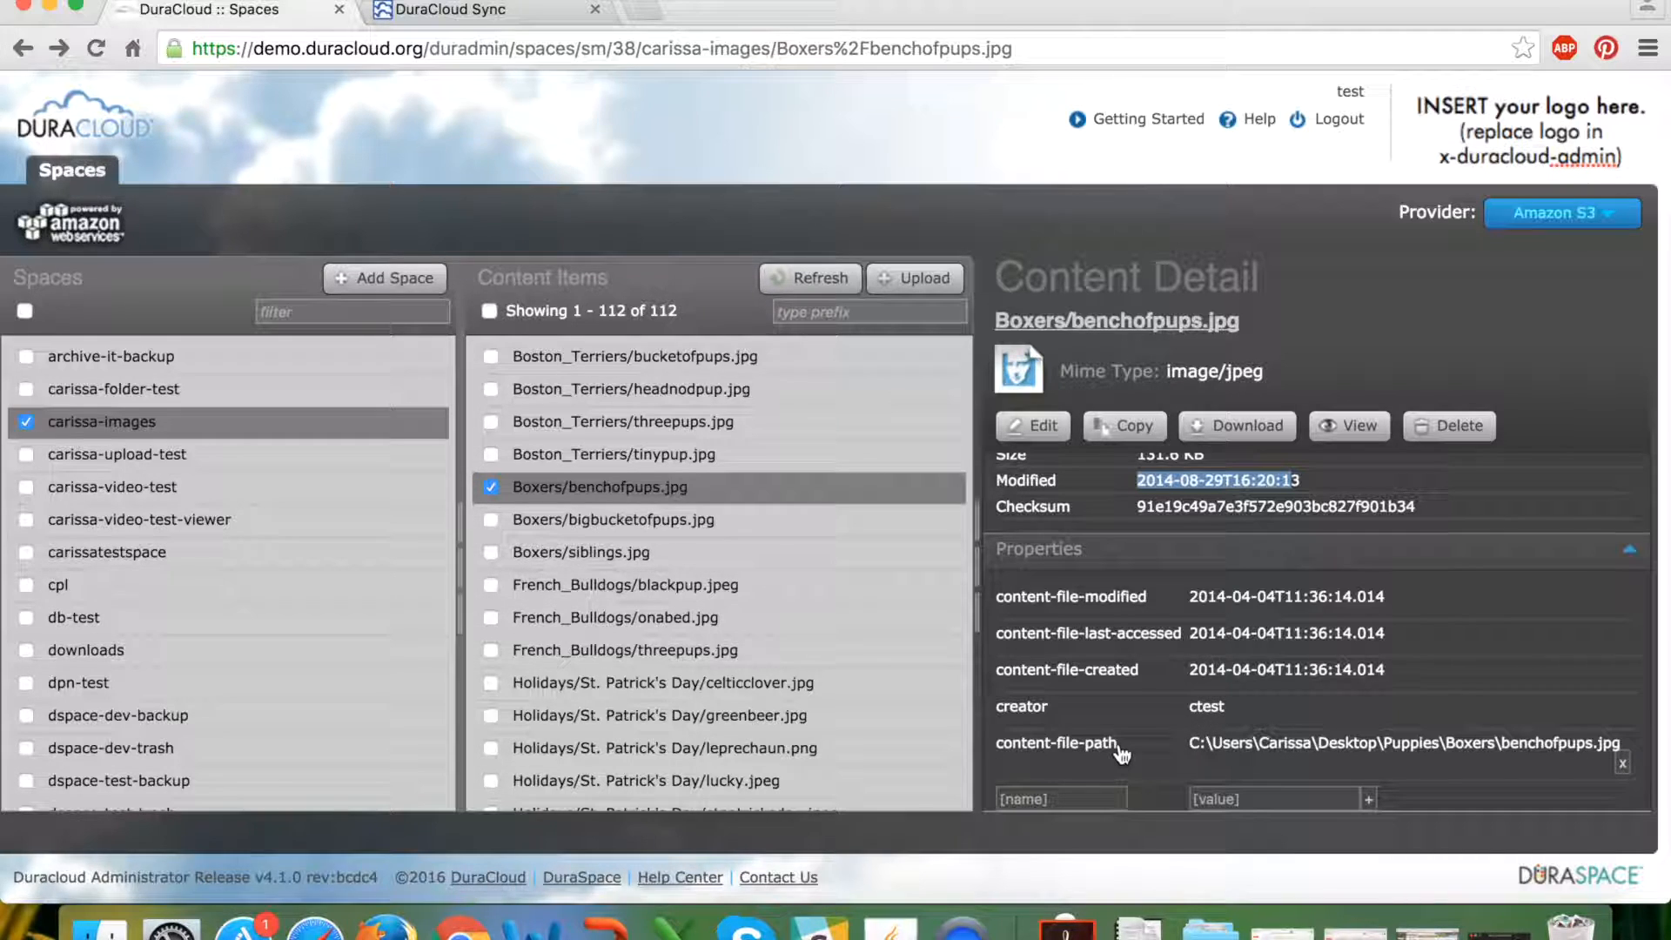
scroll(1123, 754, "down", 1)
scroll(1123, 753, "down", 1)
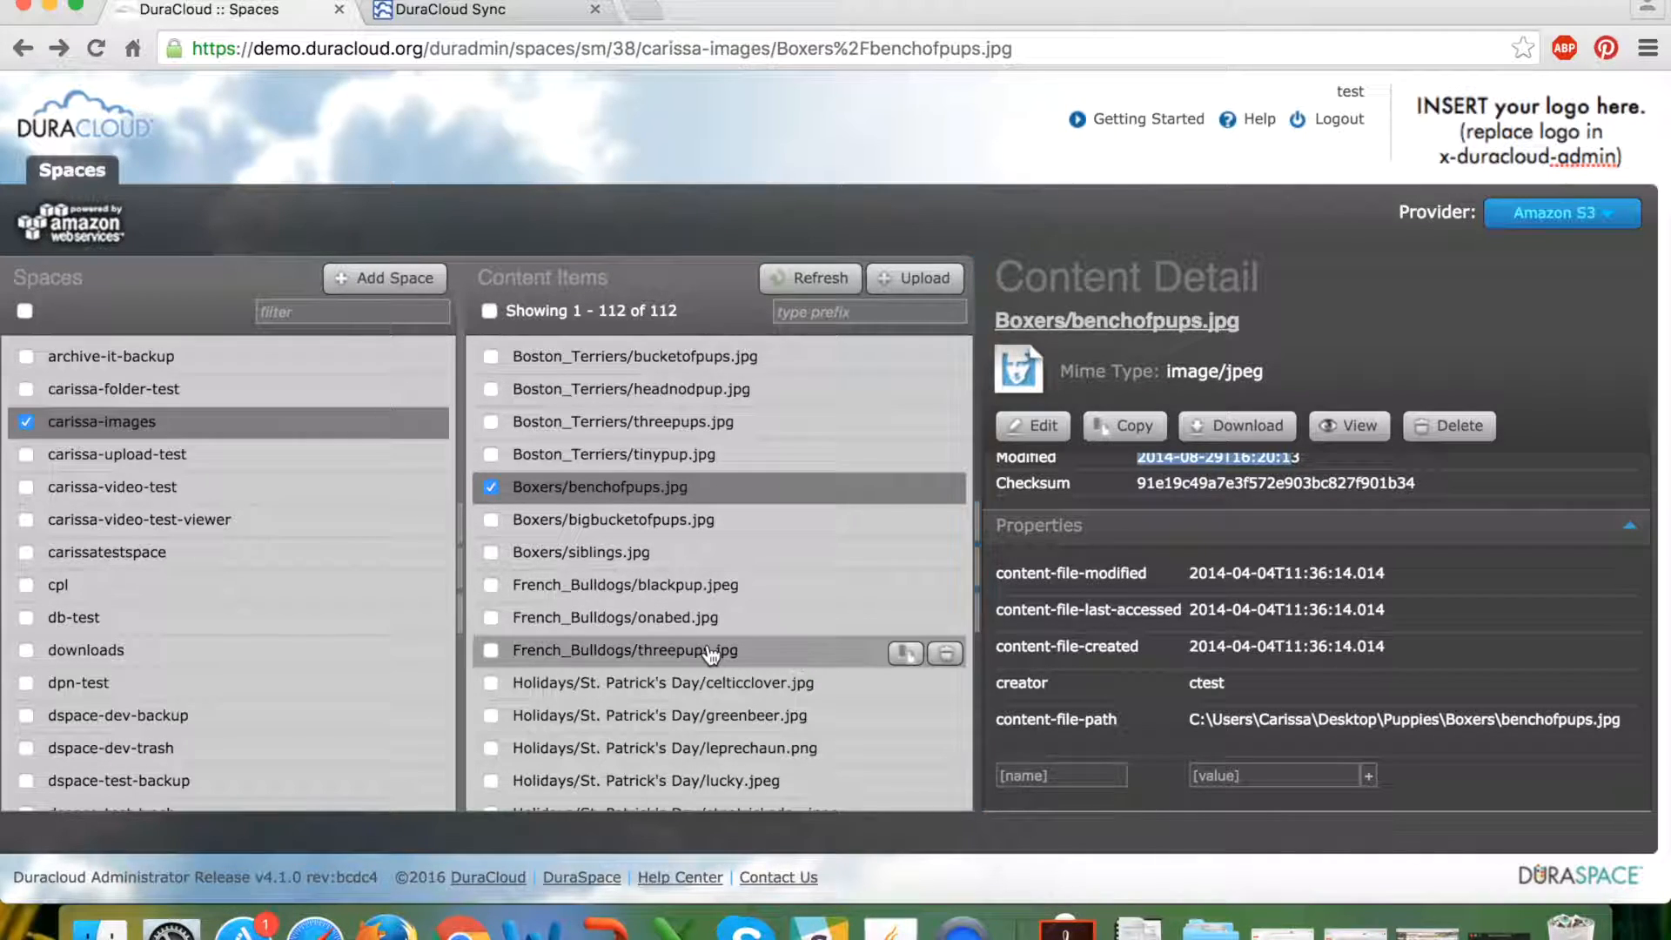
Open the Upload dialog for the carissa-images space from above the Content Items list.
scroll(712, 654, "down", 4)
scroll(712, 654, "down", 10)
scroll(712, 654, "up", 12)
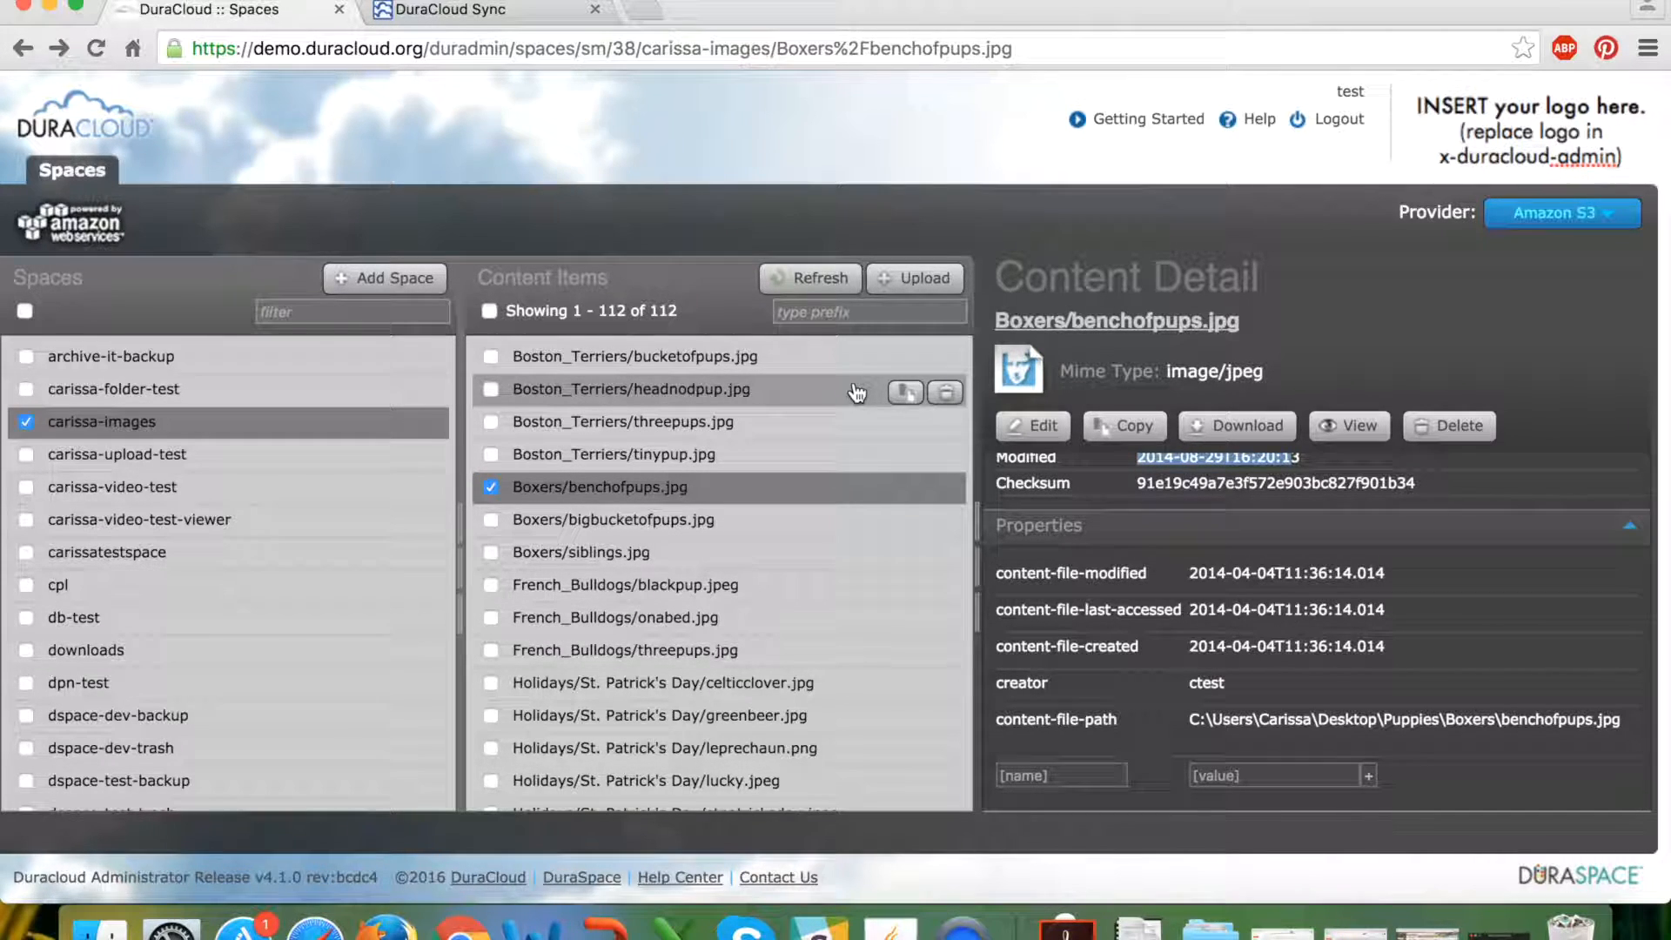
left_click(912, 280)
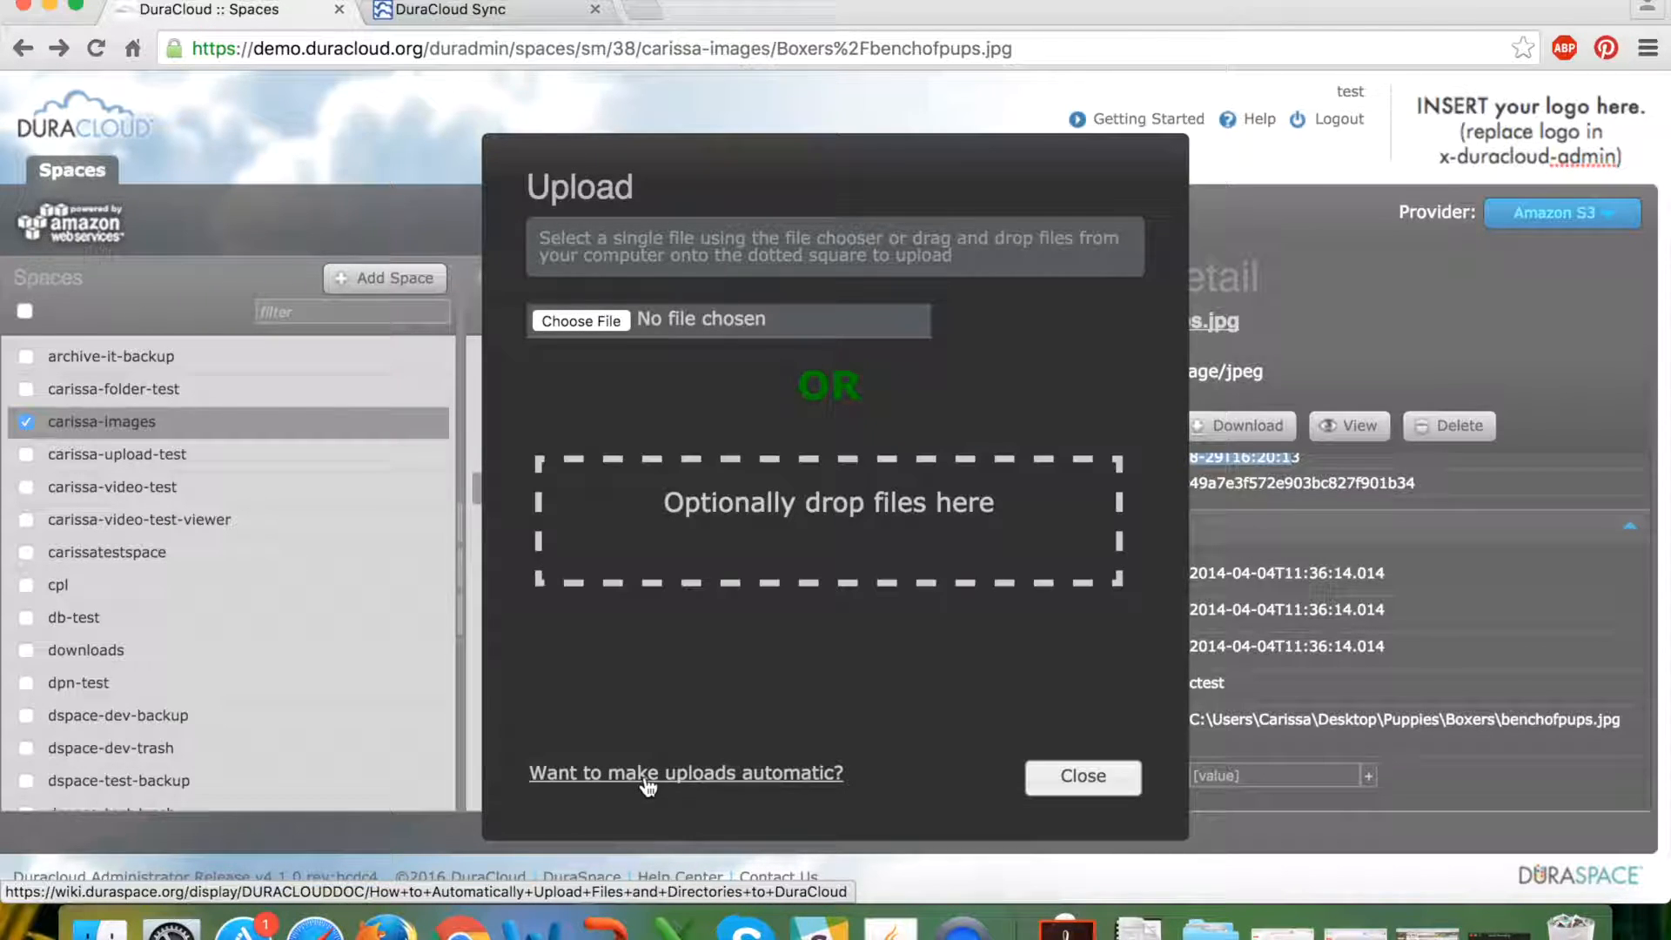
Follow the automatic-uploads guide to the DuraCloud Downloads page of Sync Tool installers.
left_click(647, 776)
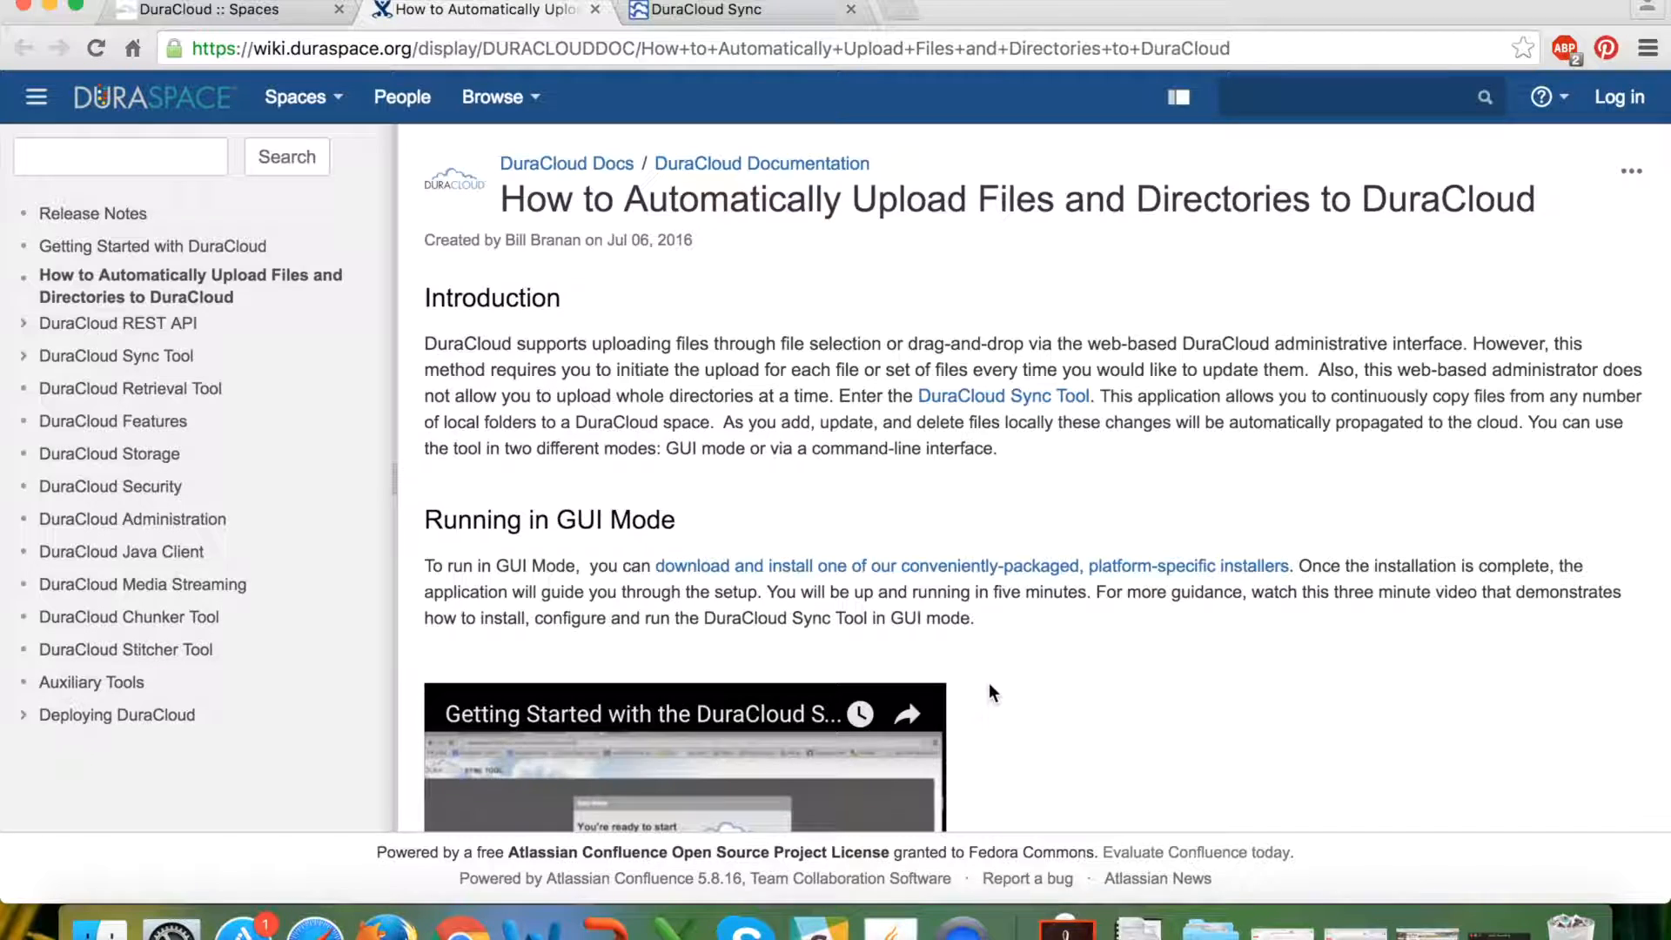
scroll(1194, 587, "down", 3)
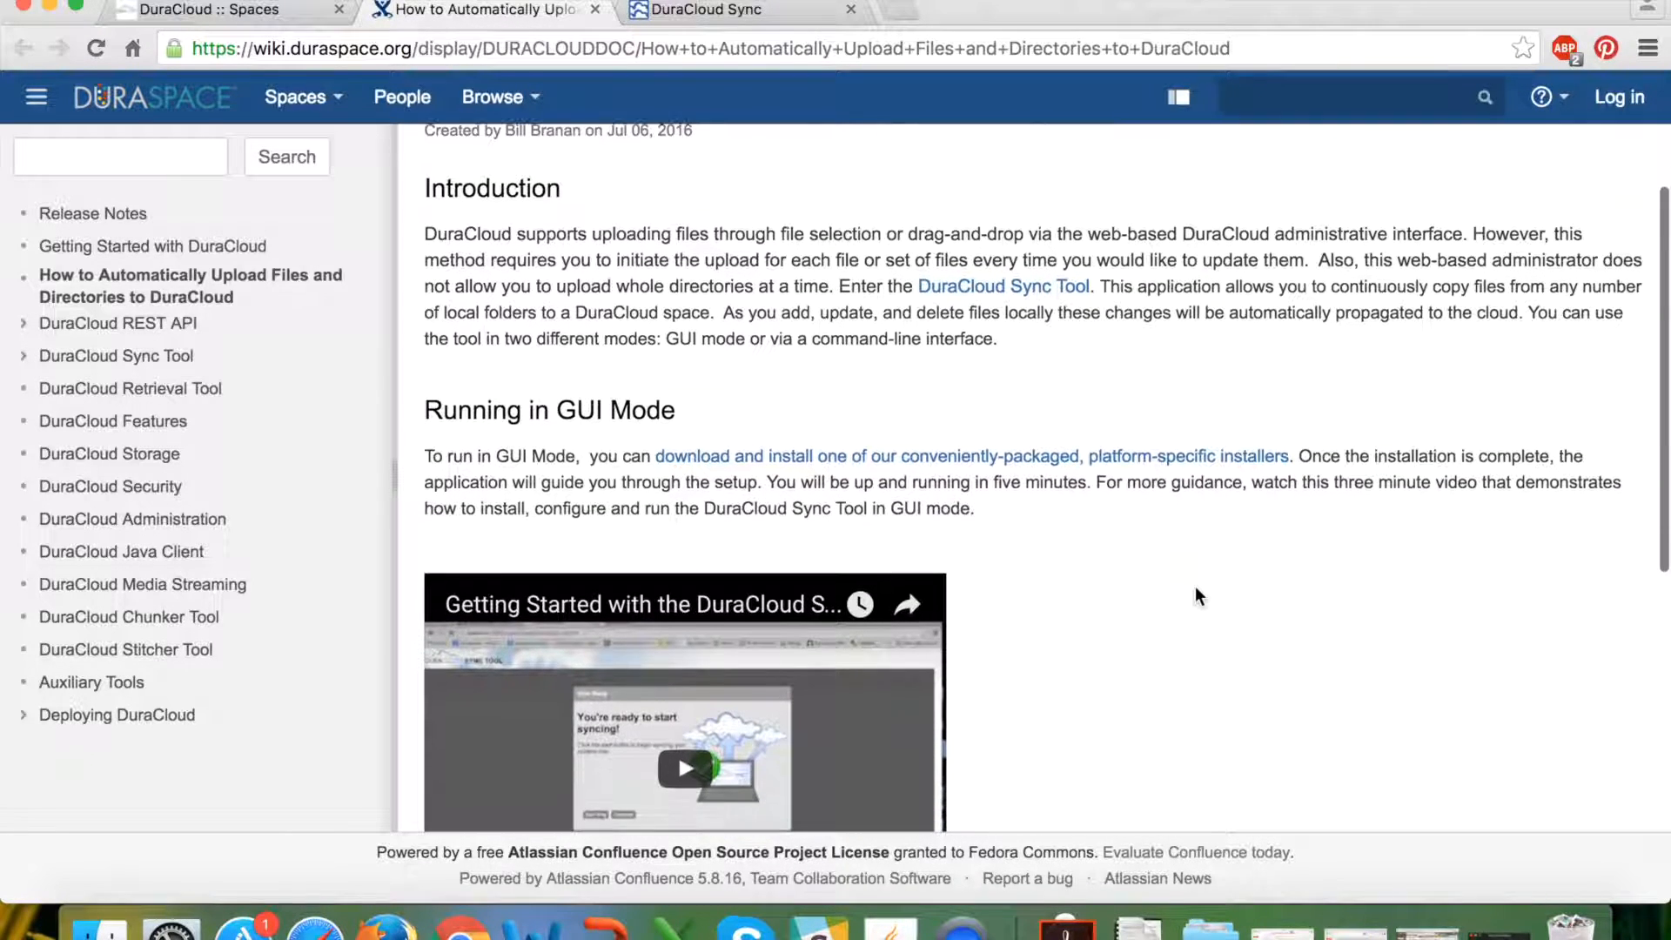
left_click(1010, 461)
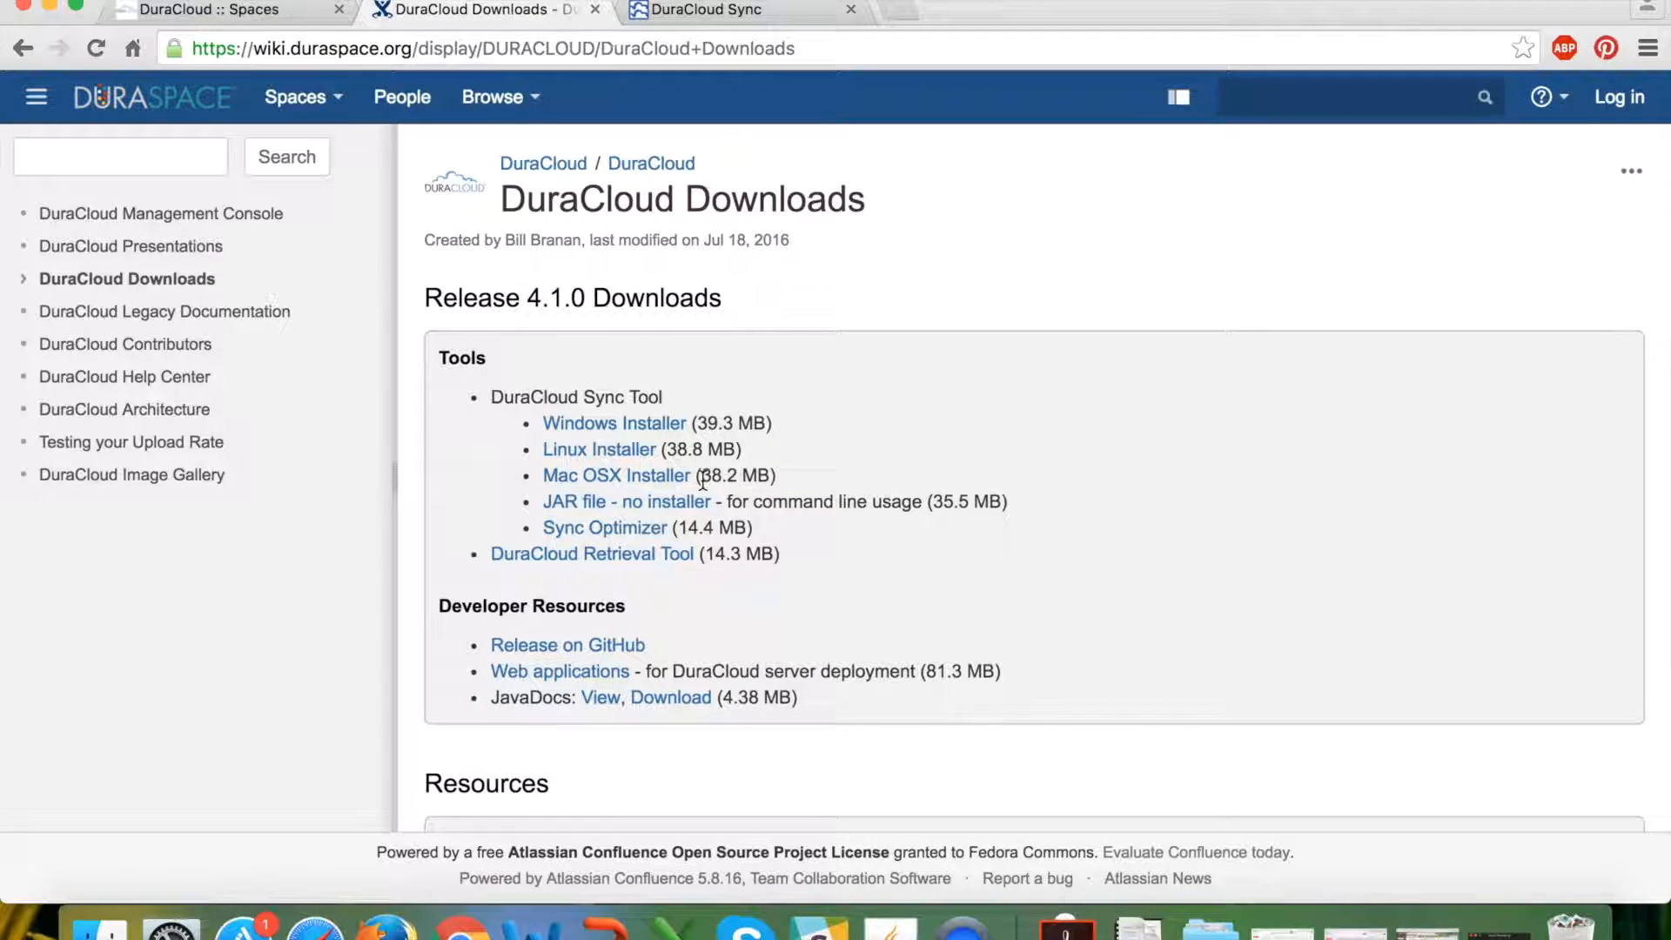
key("F11")
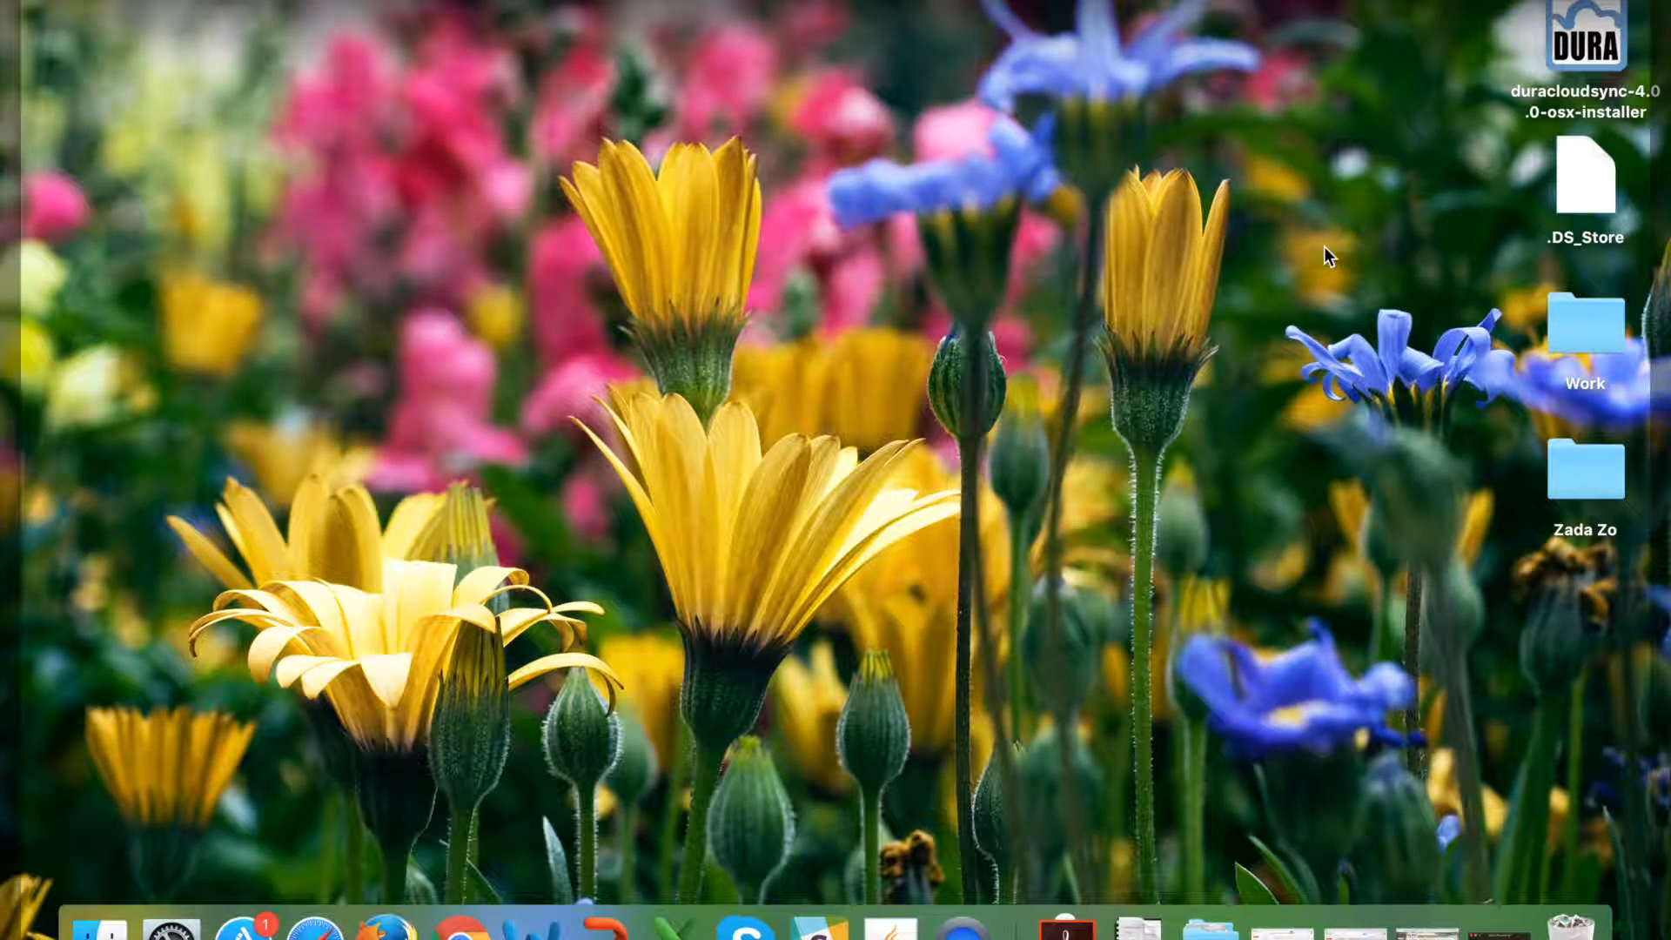
left_click(1564, 58)
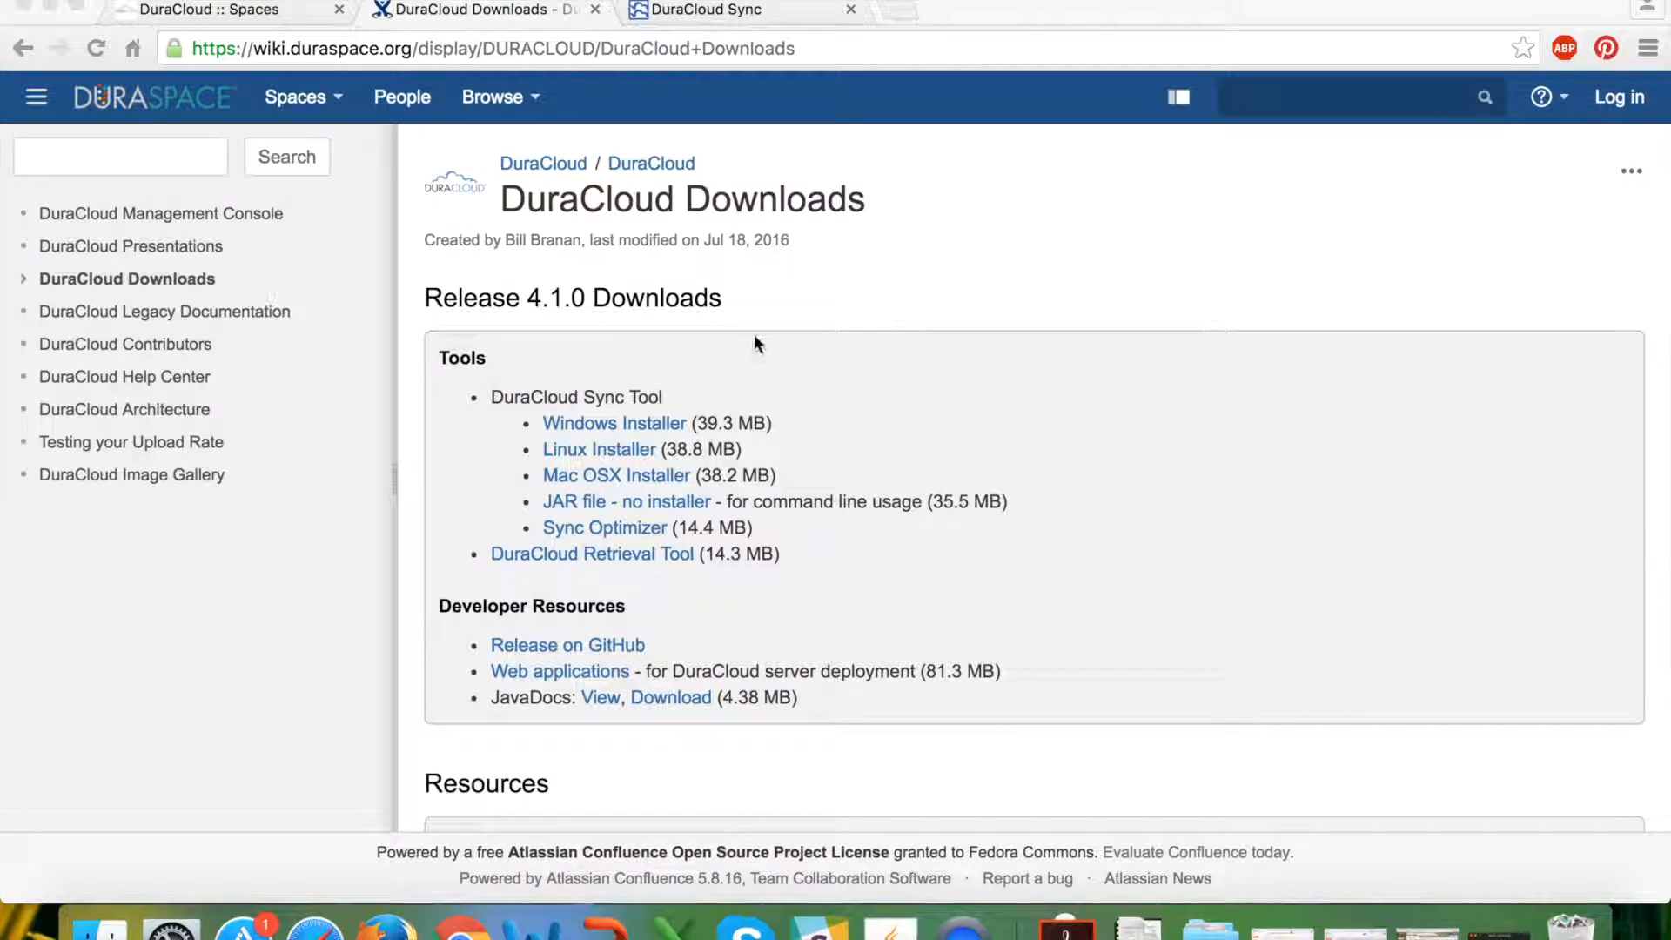
Switch to the DuraCloud Sync tab and continue past the Welcome screen to Set Mode.
left_click(747, 13)
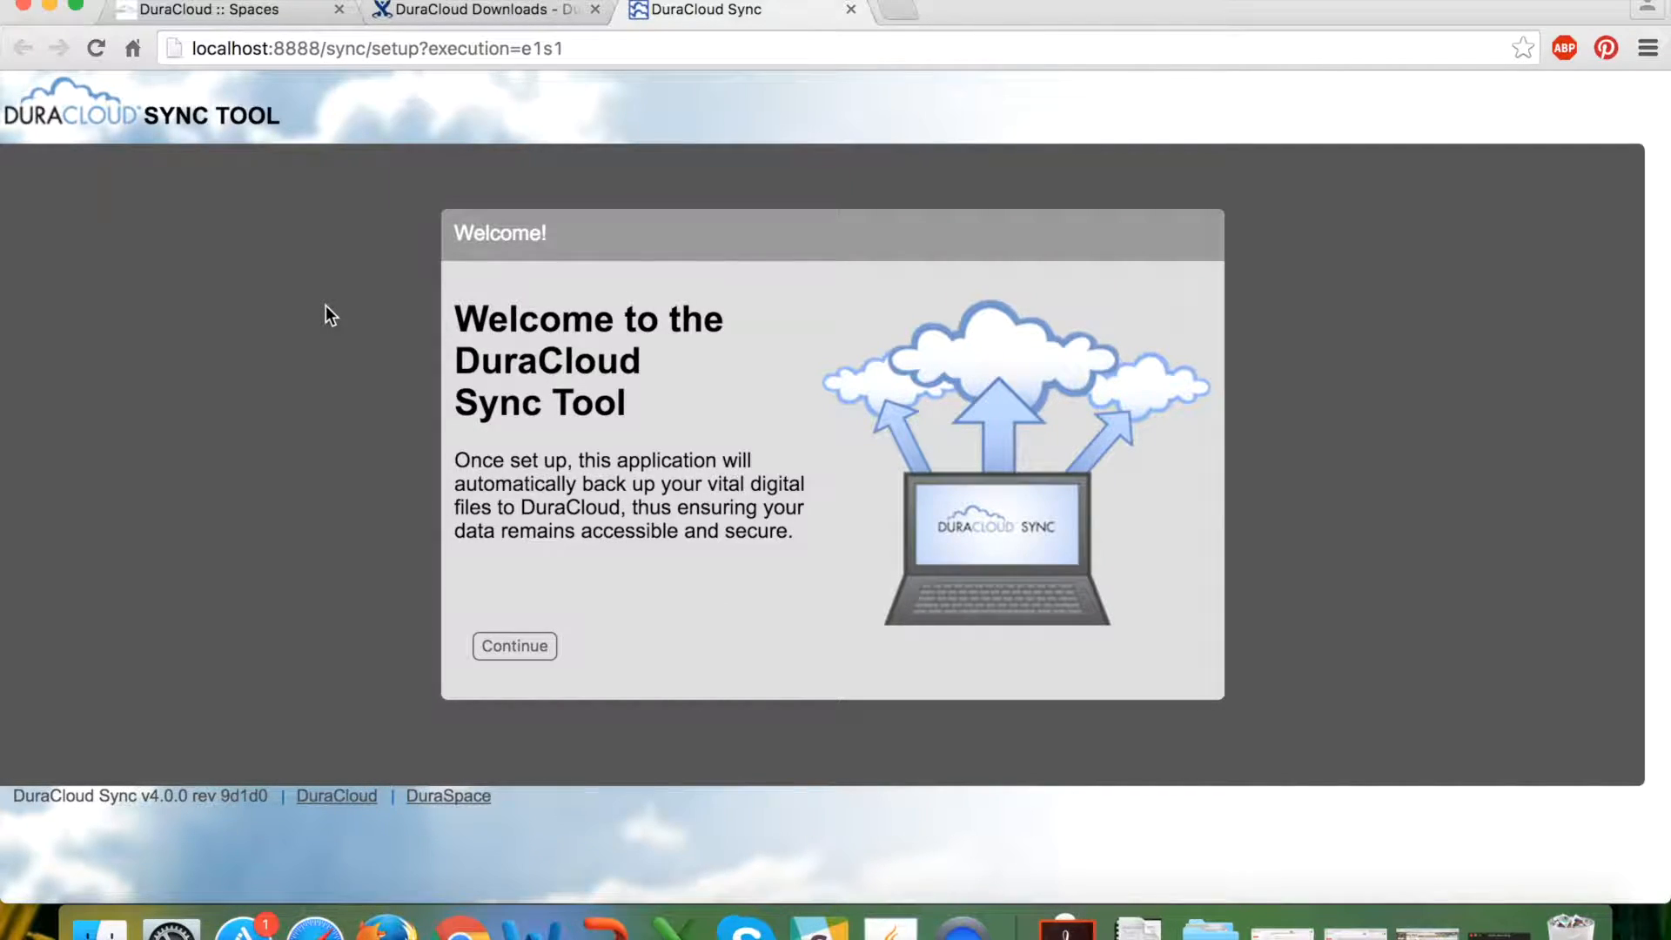
left_click(521, 644)
left_click(536, 652)
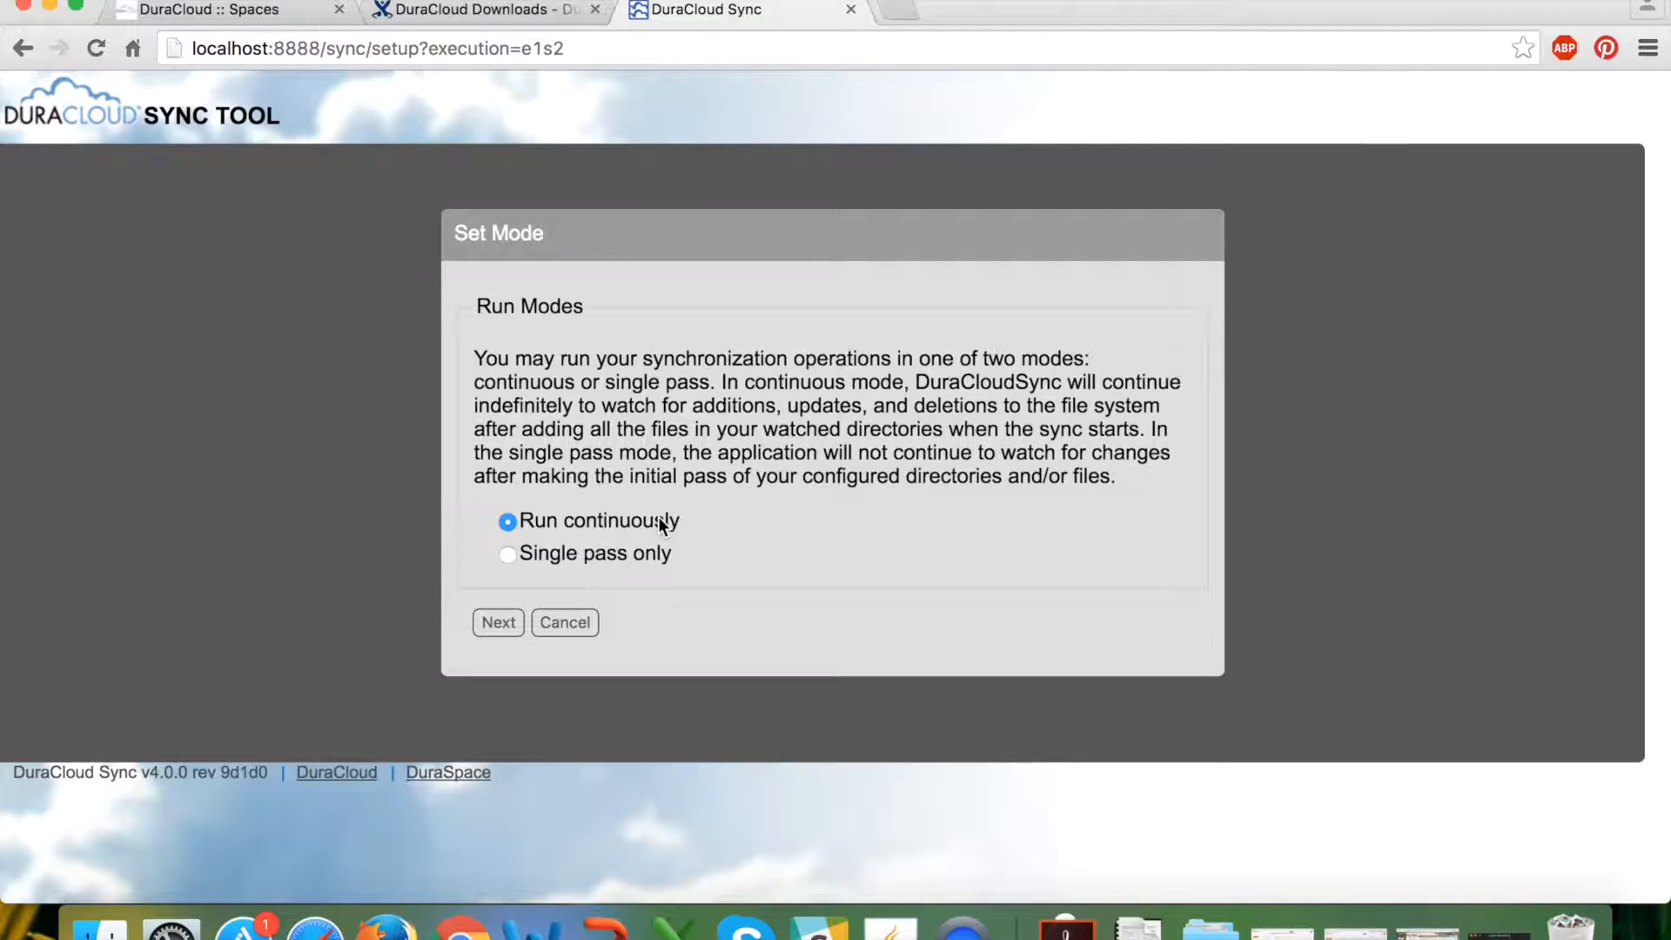
Select the 'Single pass only' run mode.
left_click(507, 557)
Keep continuous mode, then submit host demo.duracloud.org with the account username and password.
left_click(509, 524)
left_click(487, 619)
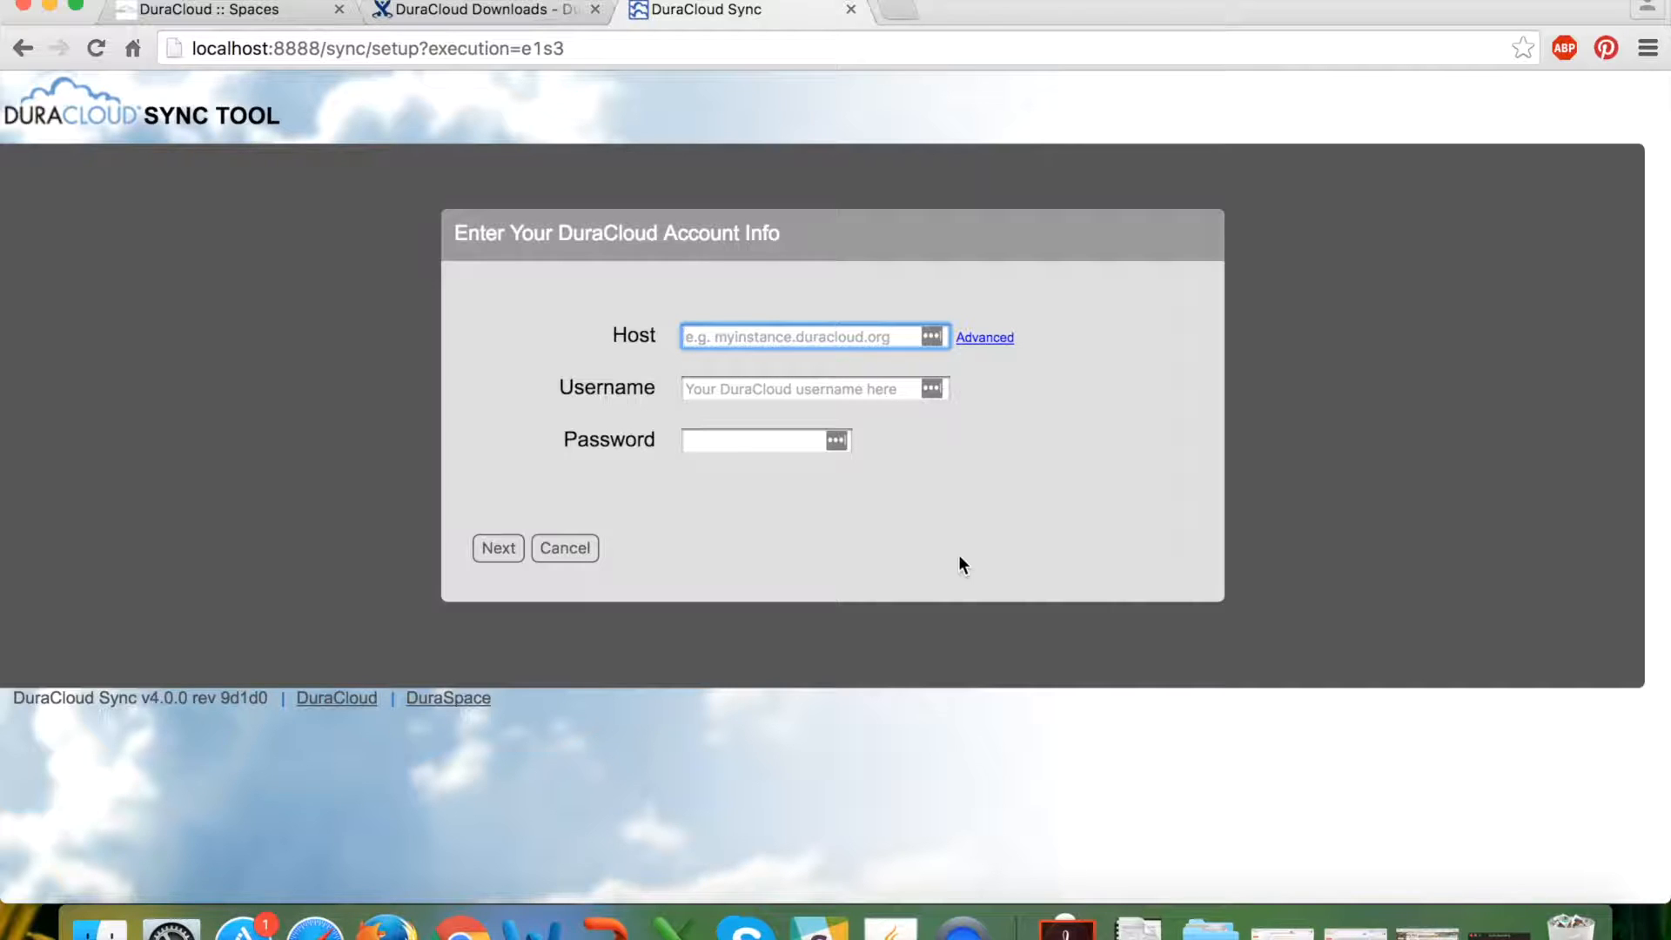
type("demo.duracloud.or")
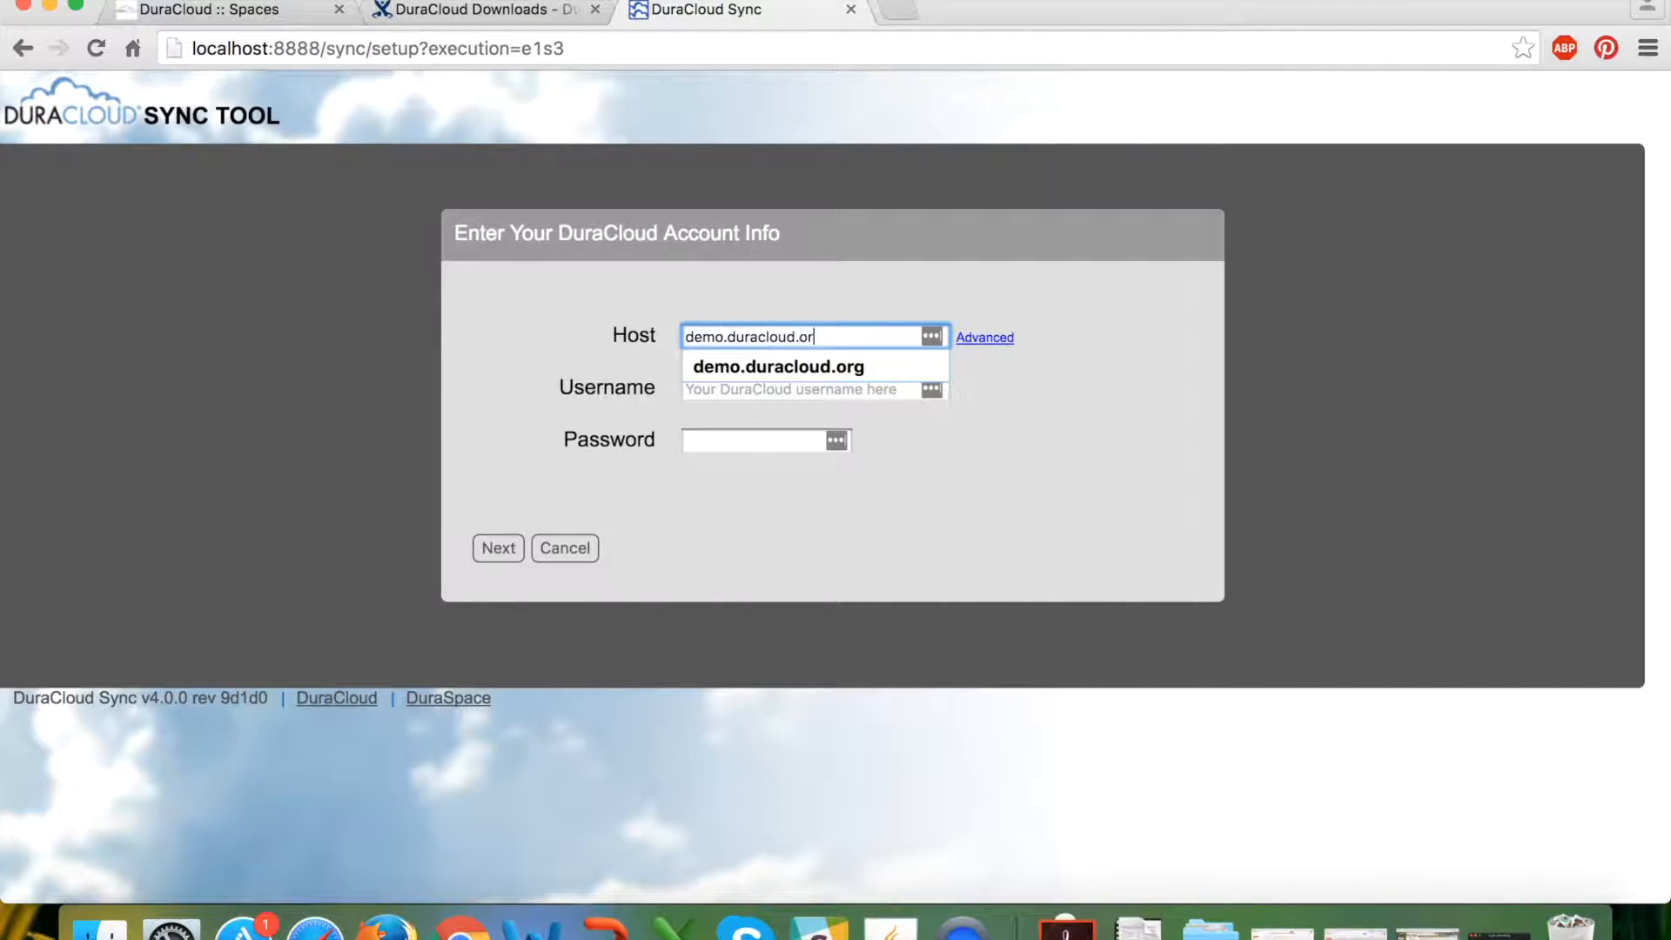
type("g")
key("Tab")
key("Tab")
type("test")
key("Tab")
type("••••••••")
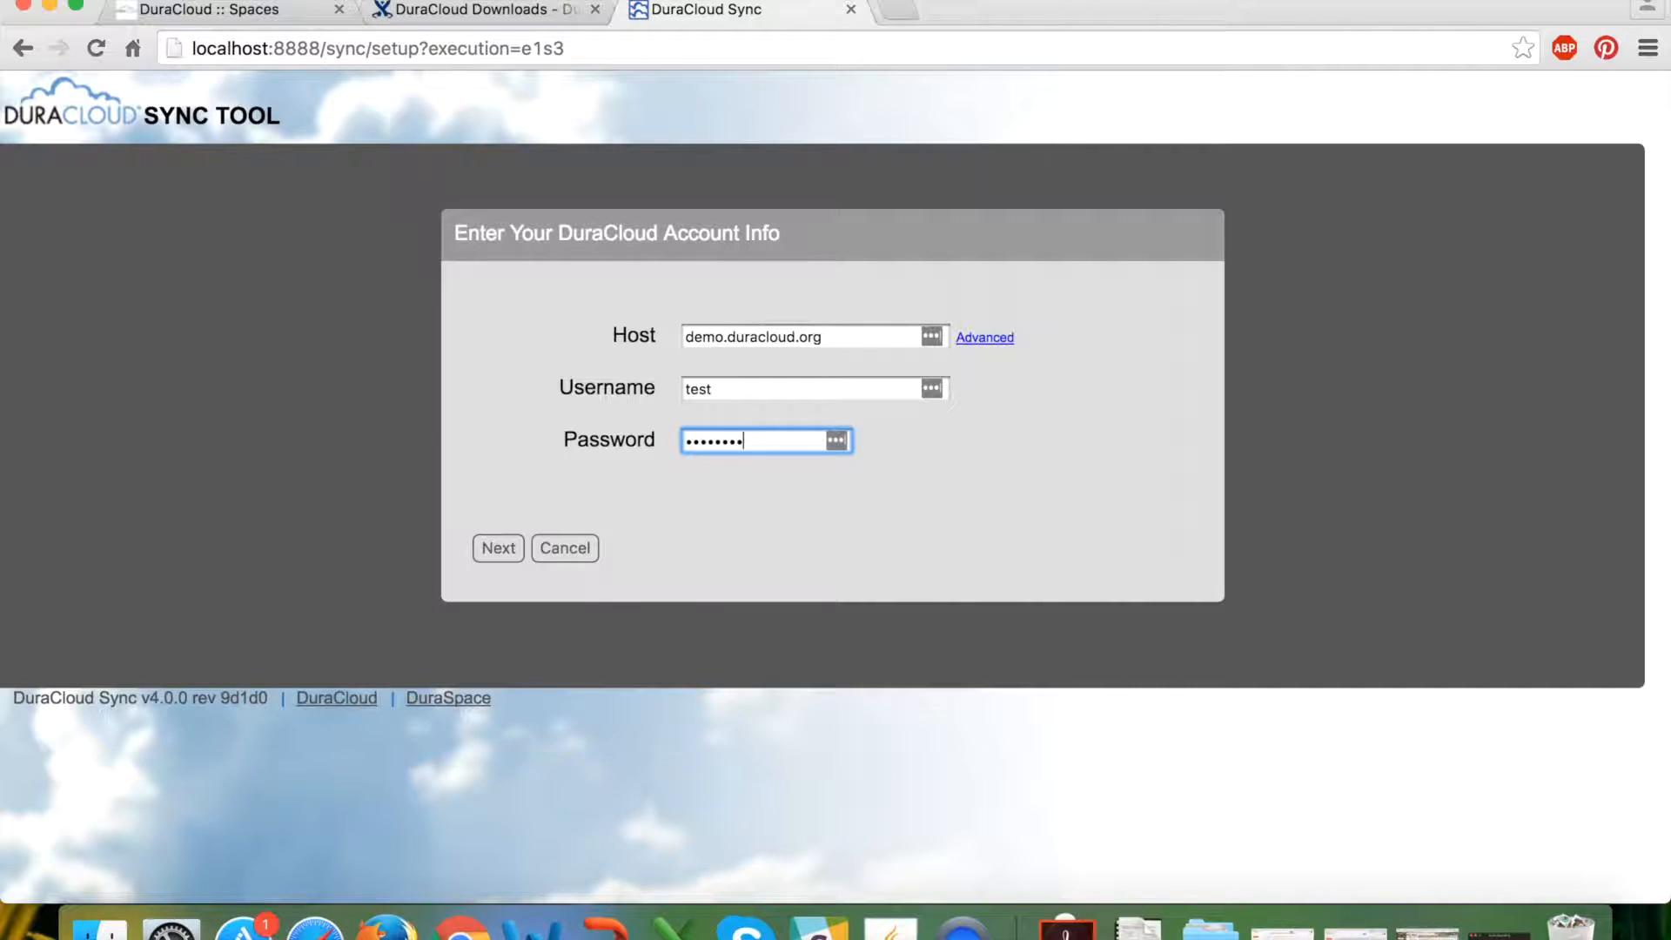
left_click(496, 548)
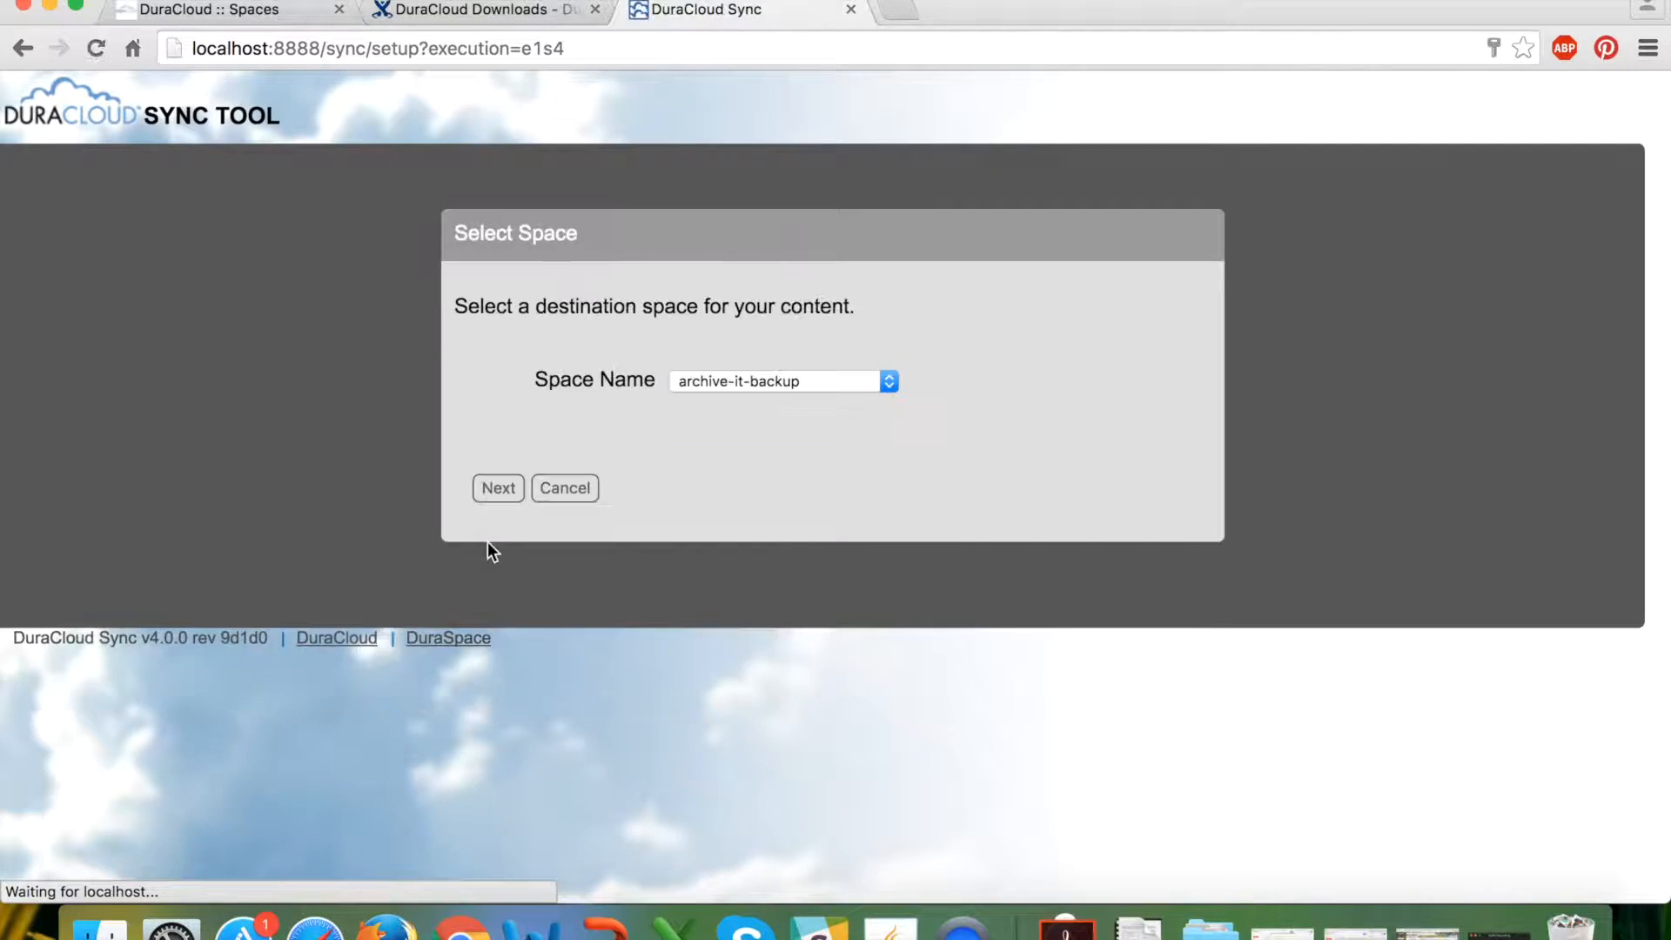
Pick zada-photos-today from the Space Name dropdown instead of archive-it-backup.
left_click(888, 385)
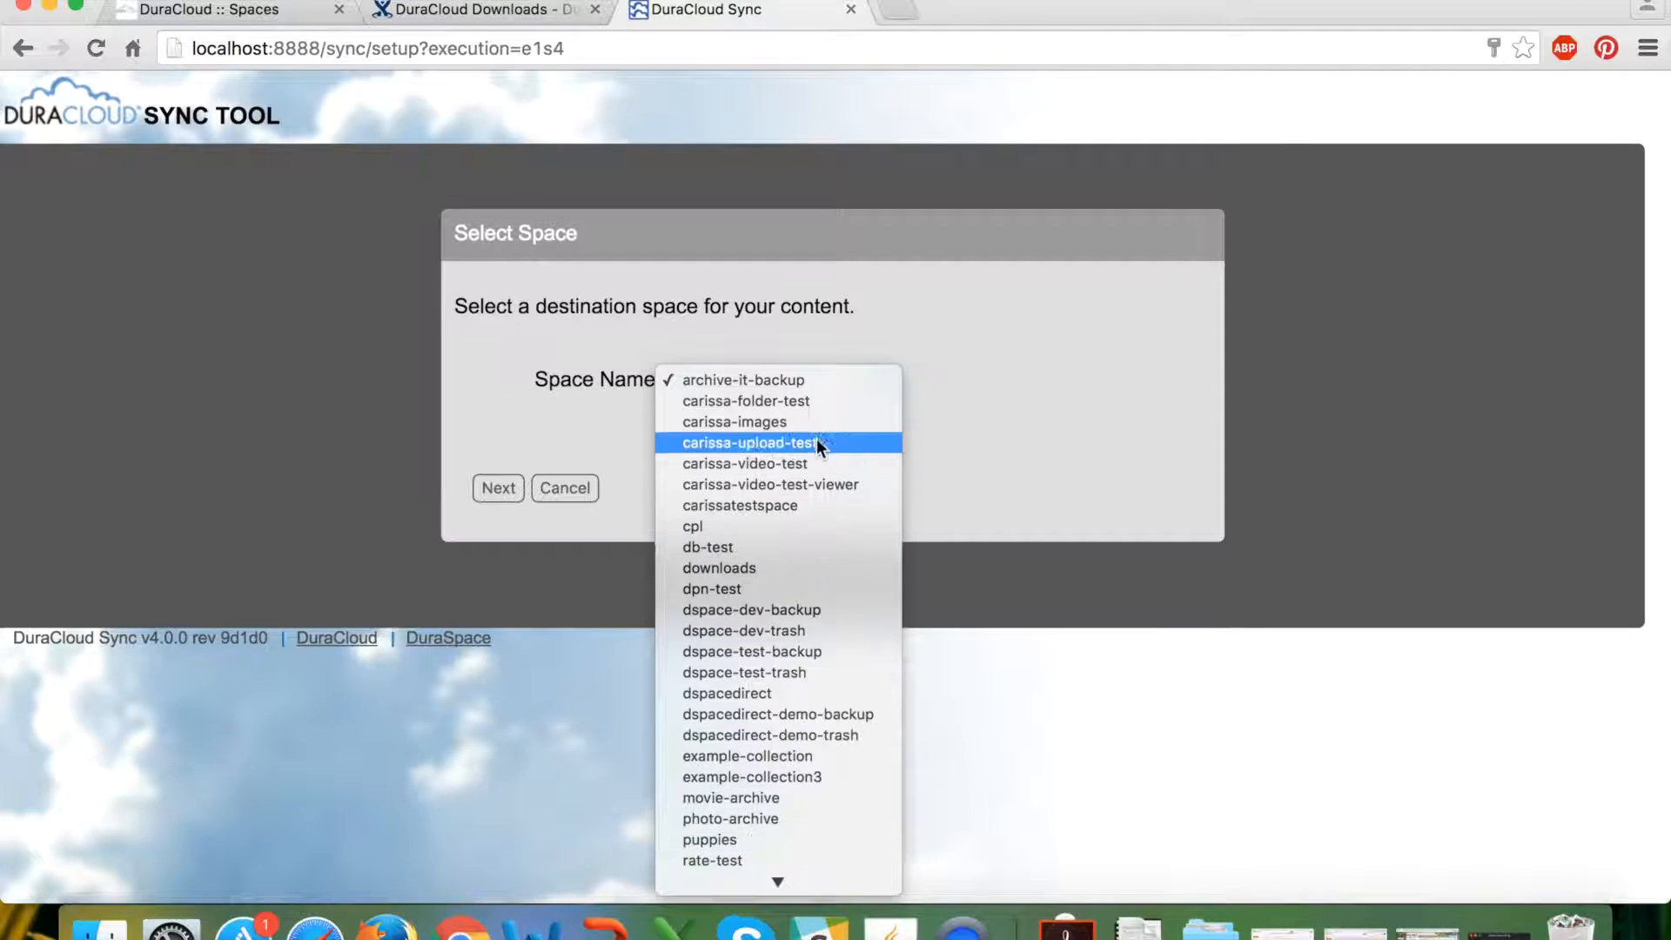
scroll(802, 715, "down", 1)
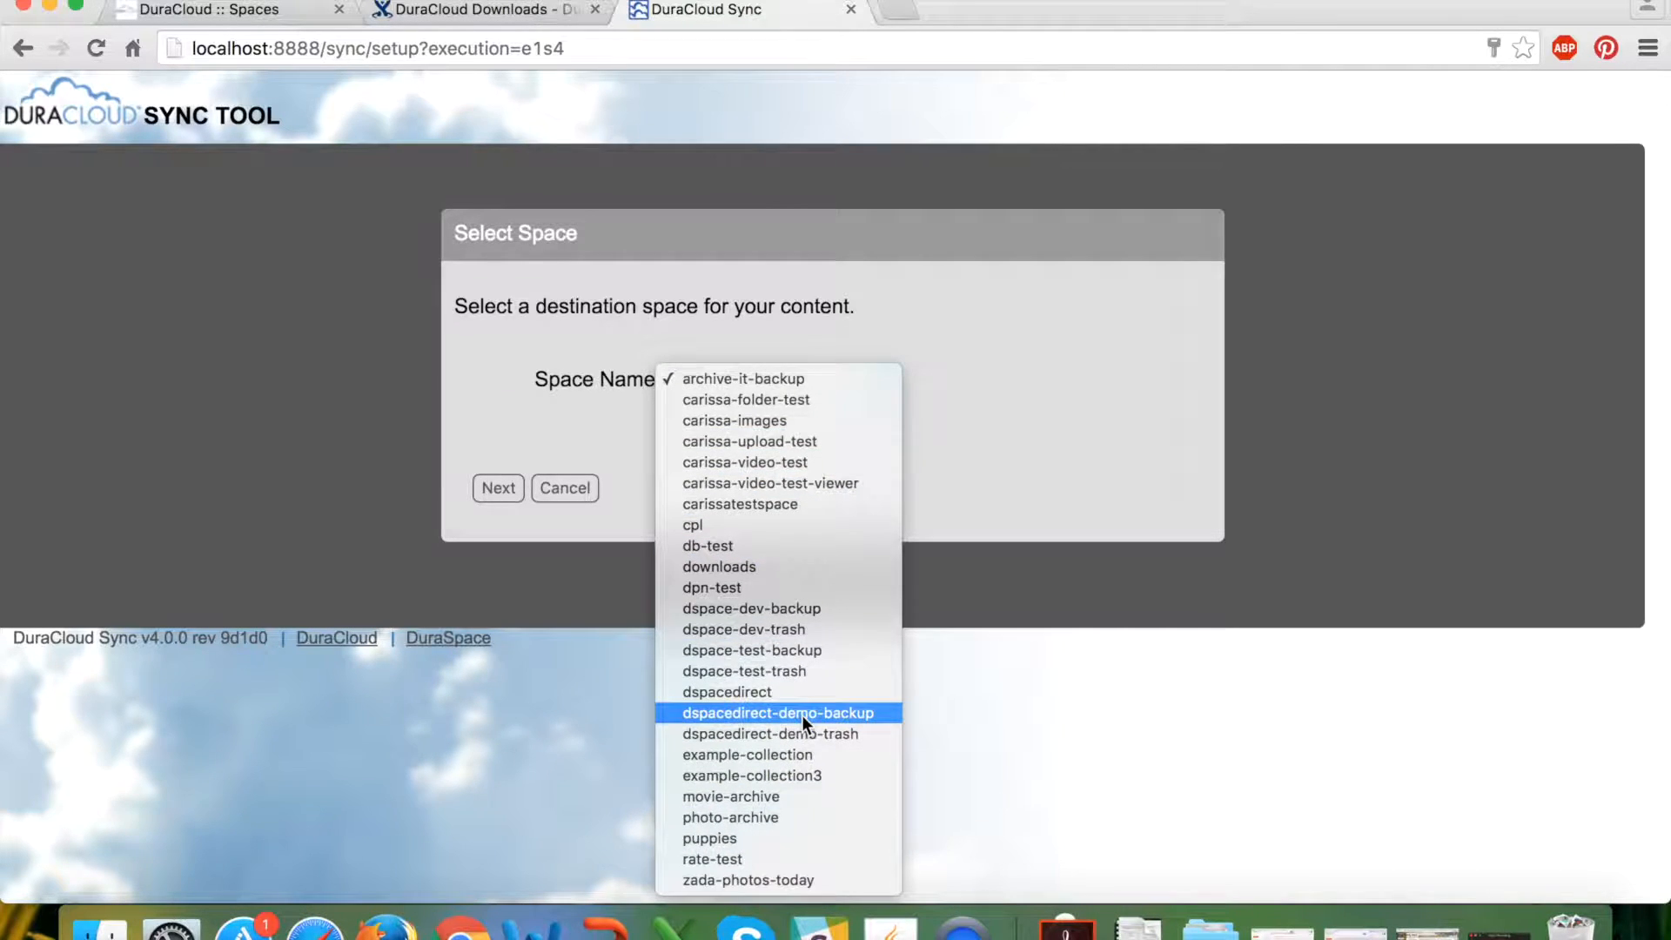
left_click(804, 880)
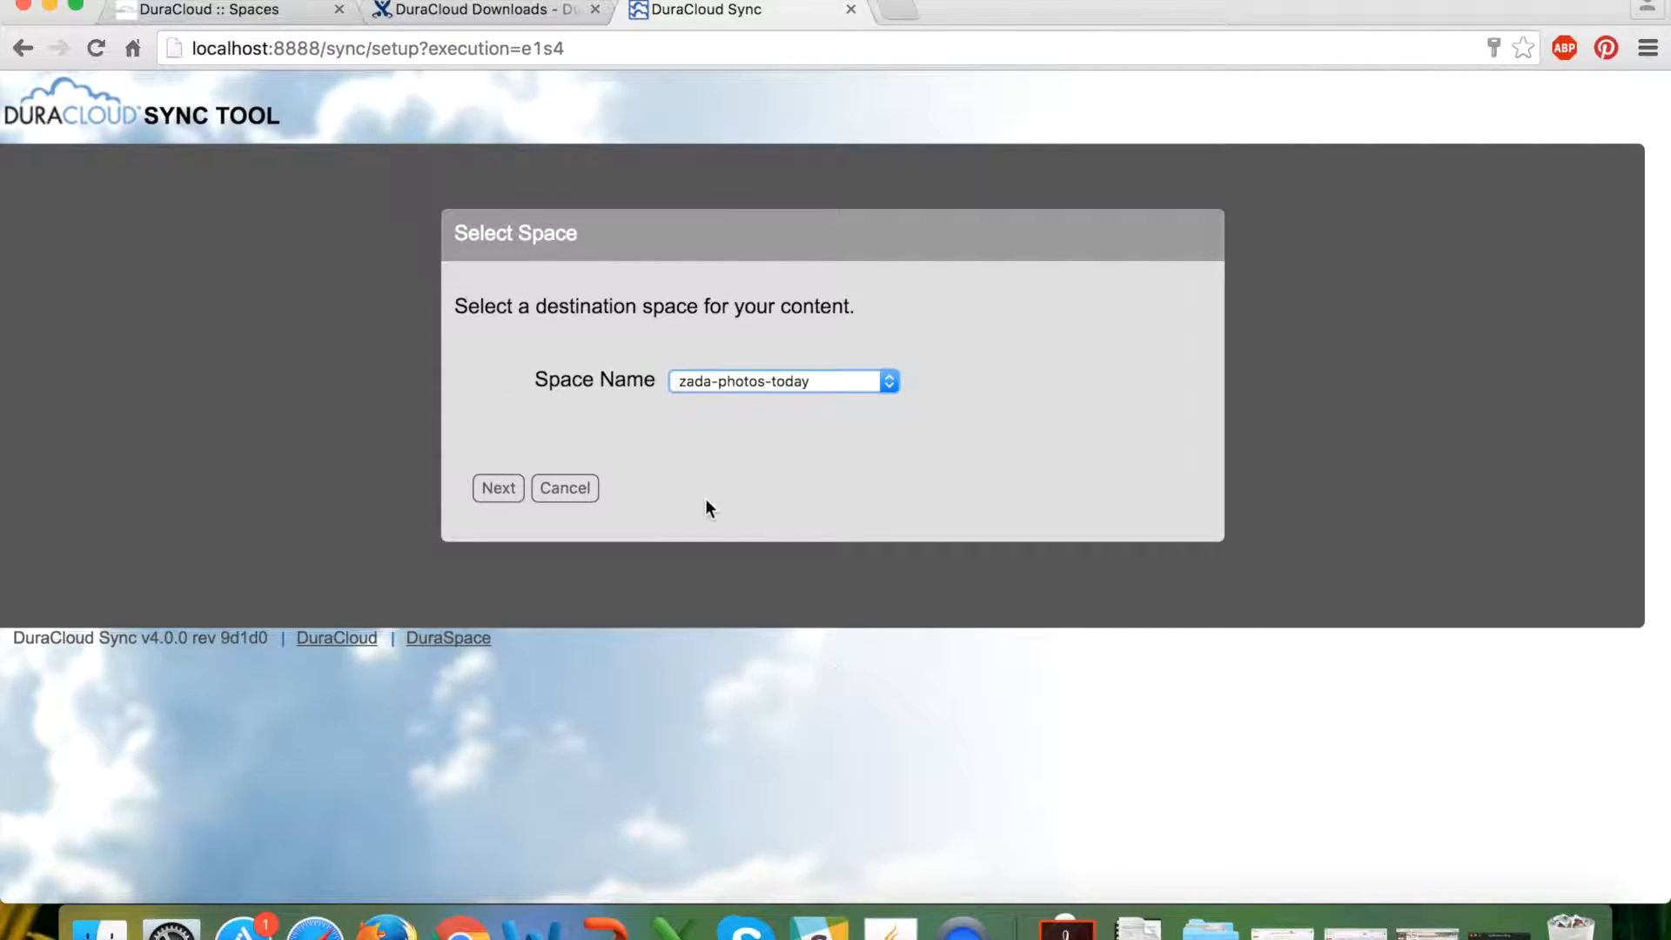
left_click(251, 10)
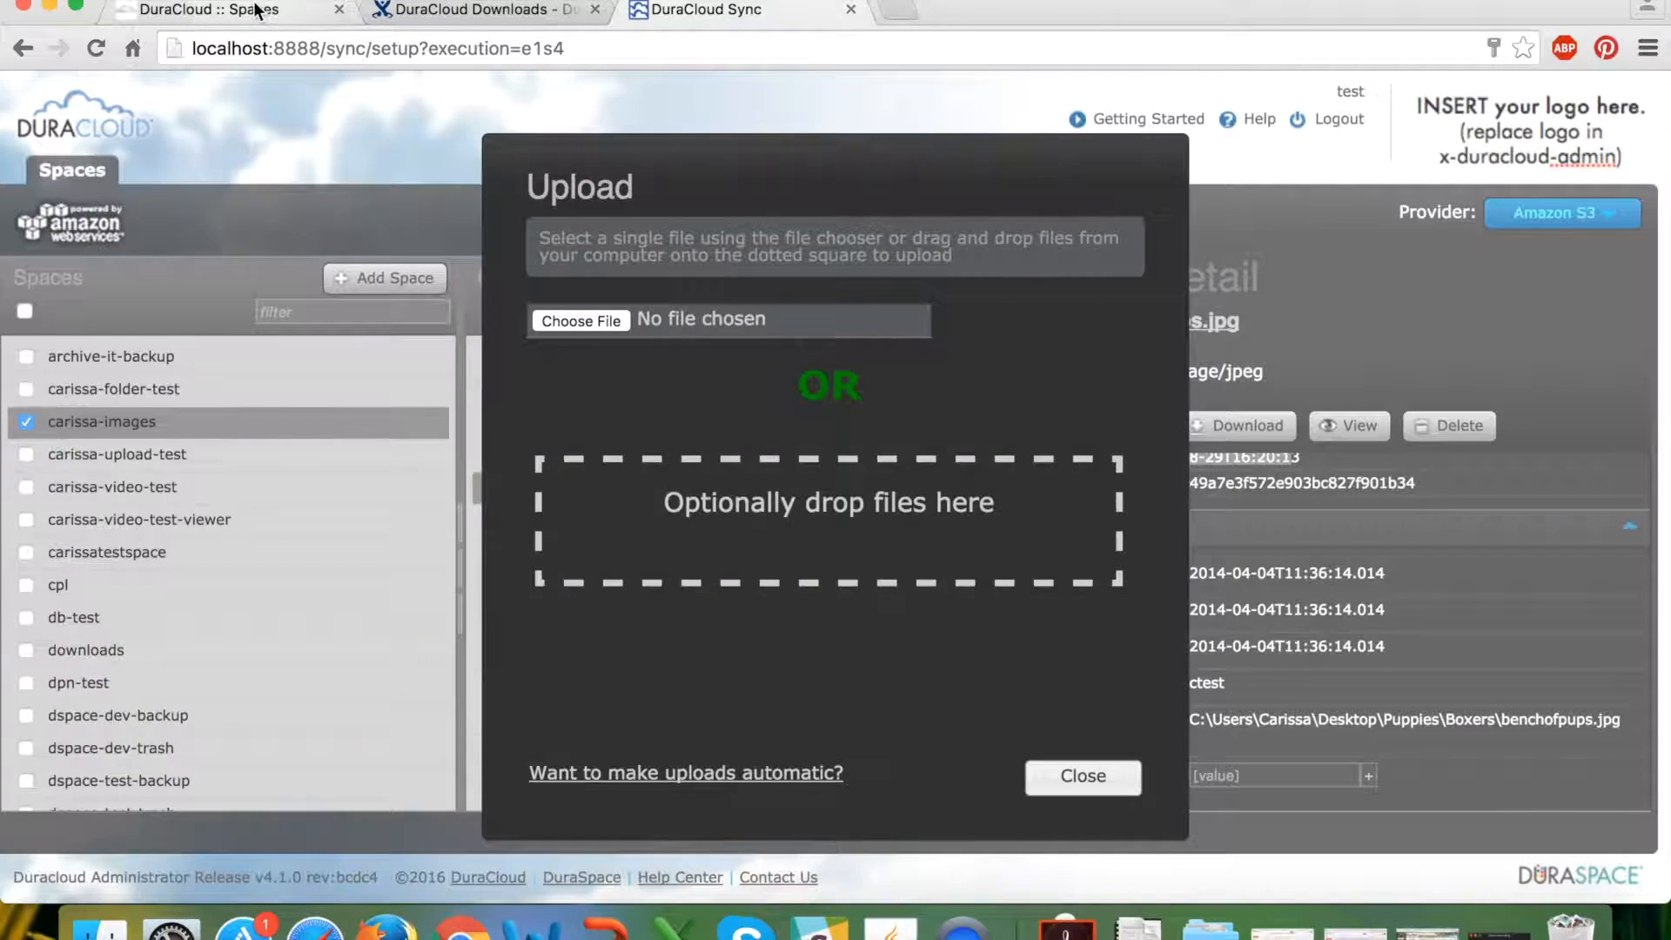
left_click(1079, 777)
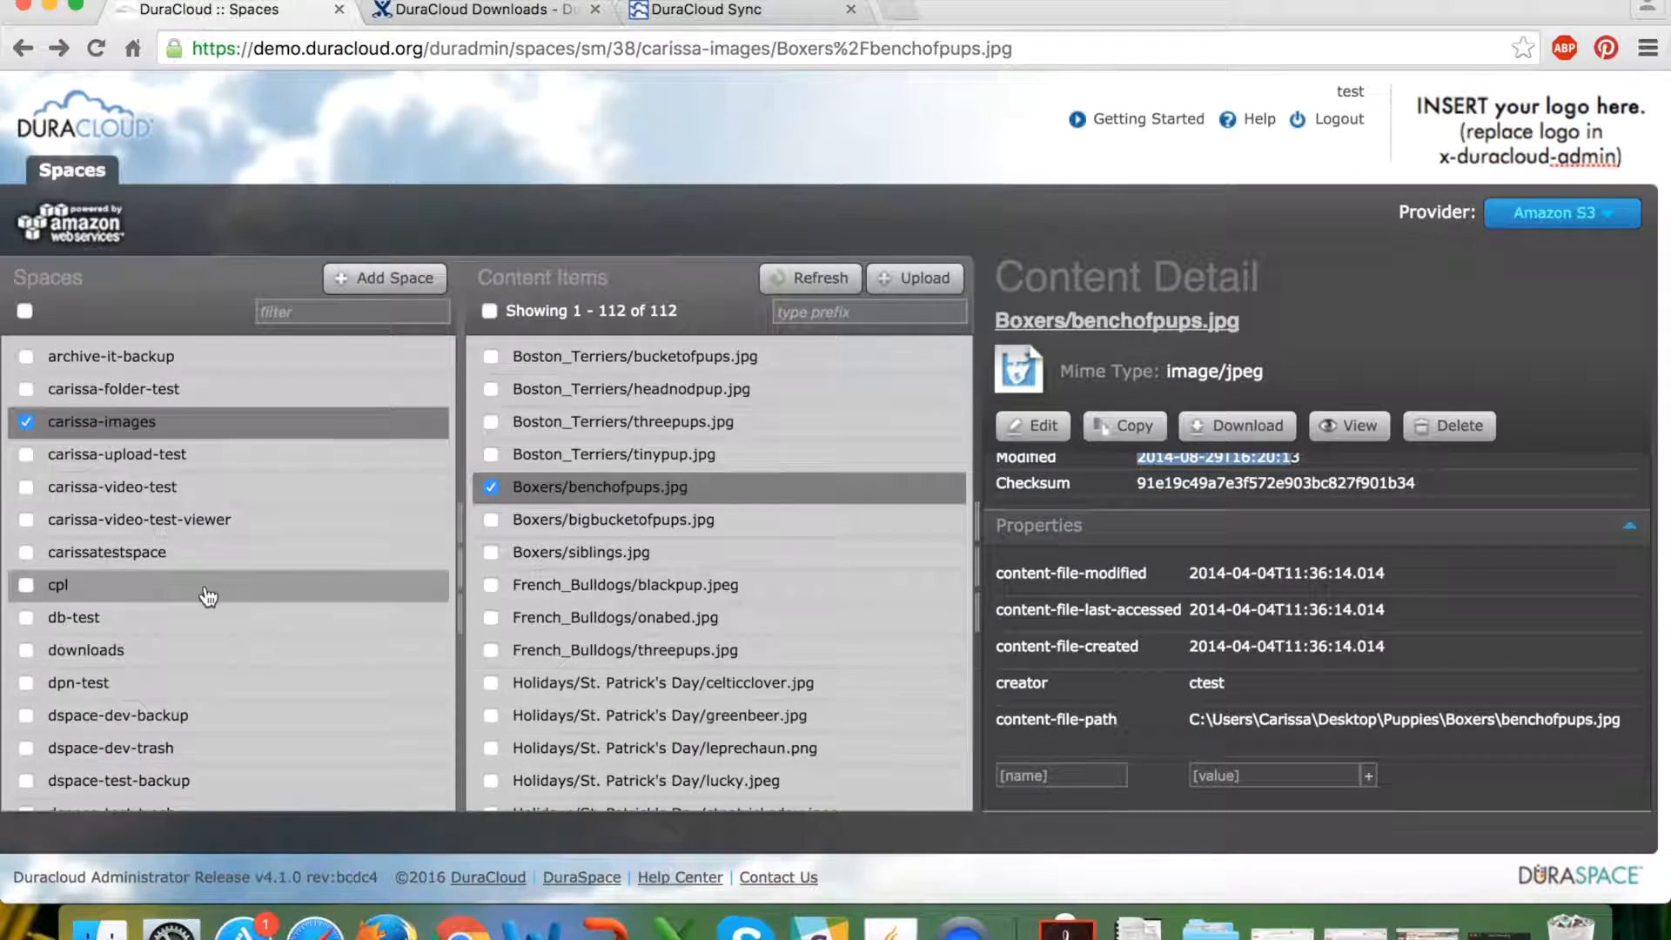
scroll(148, 671, "down", 5)
left_click(124, 783)
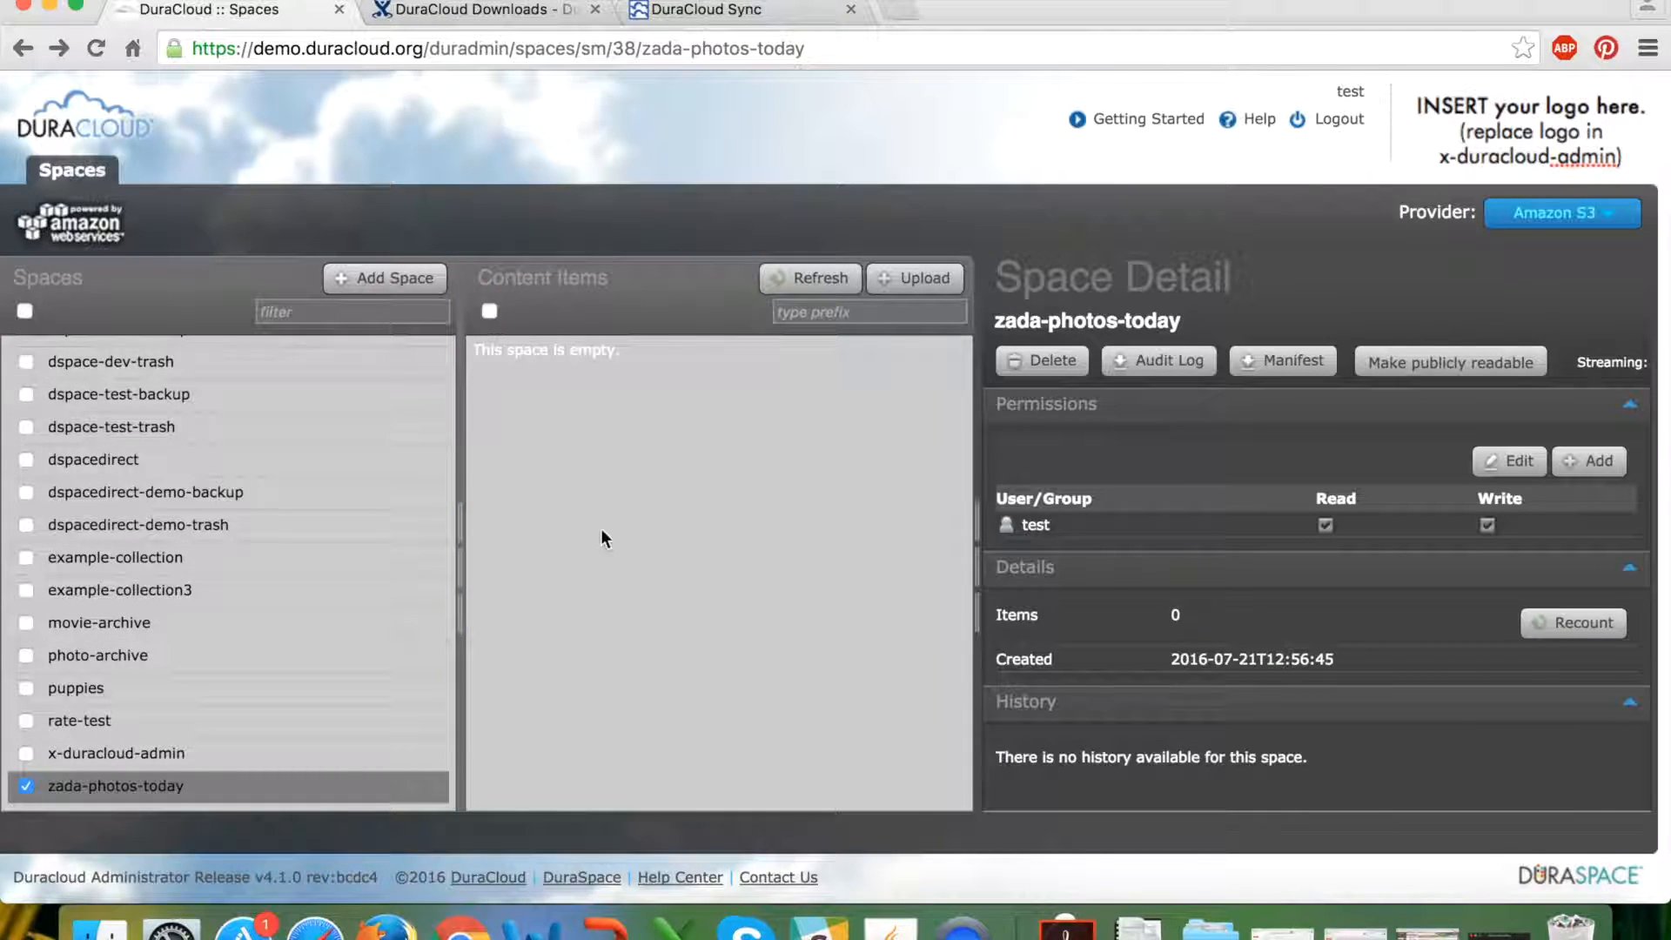
left_click(759, 17)
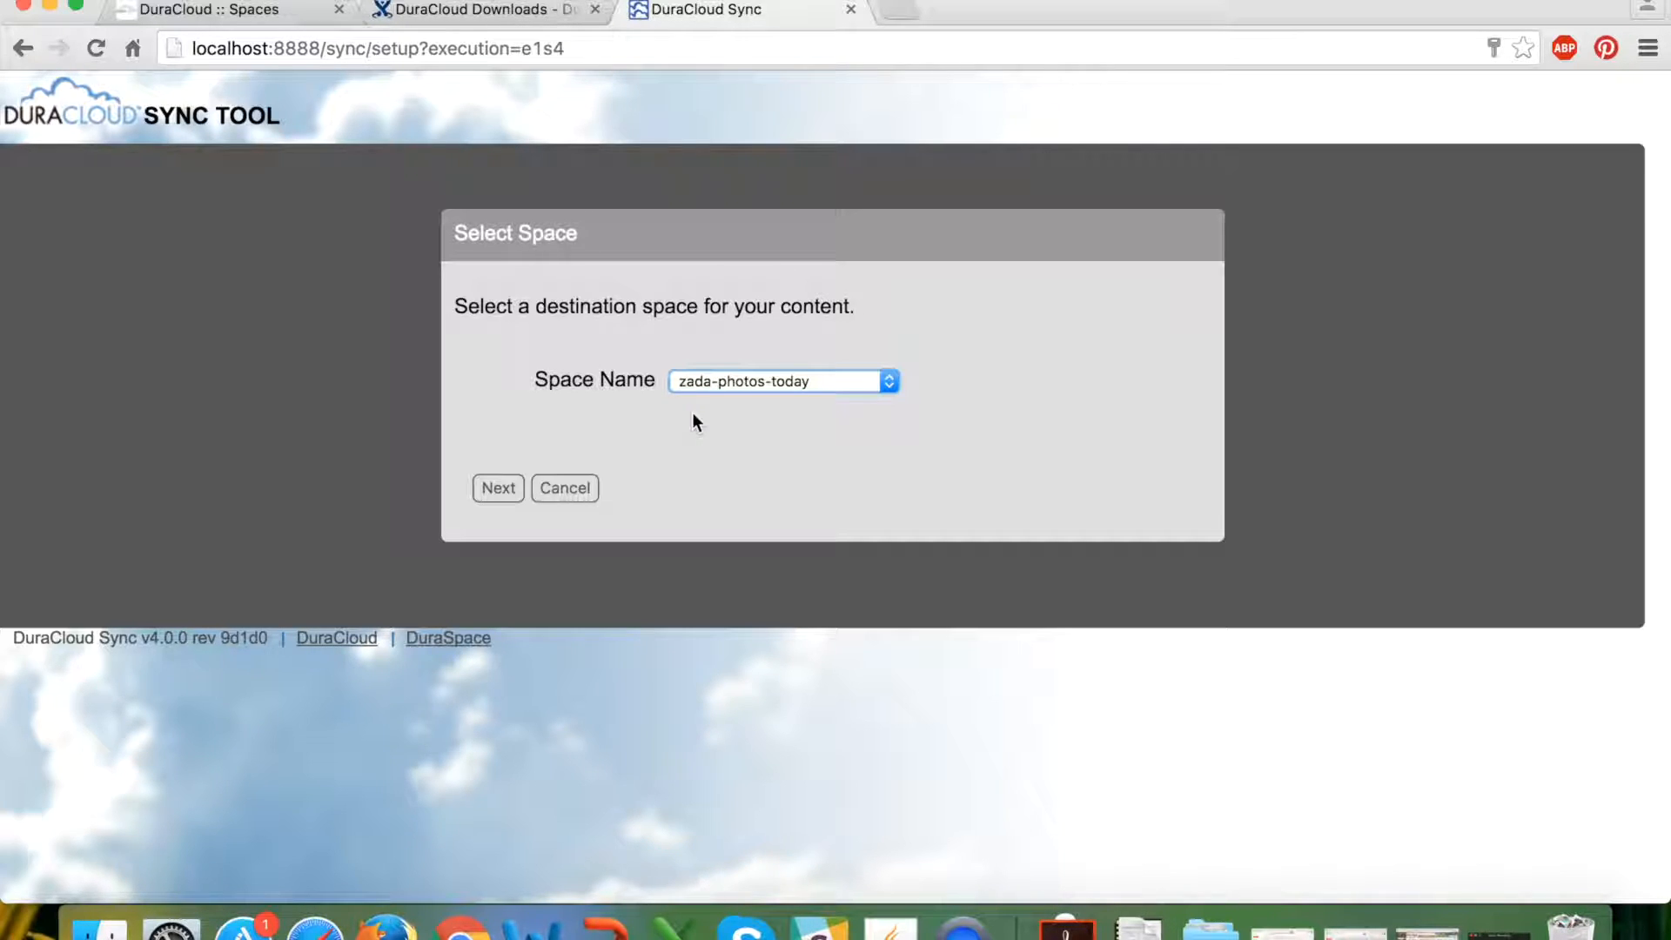
Add the Desktop folder Zada Zo, found under Users > home > Desktop, as a sync directory.
left_click(496, 489)
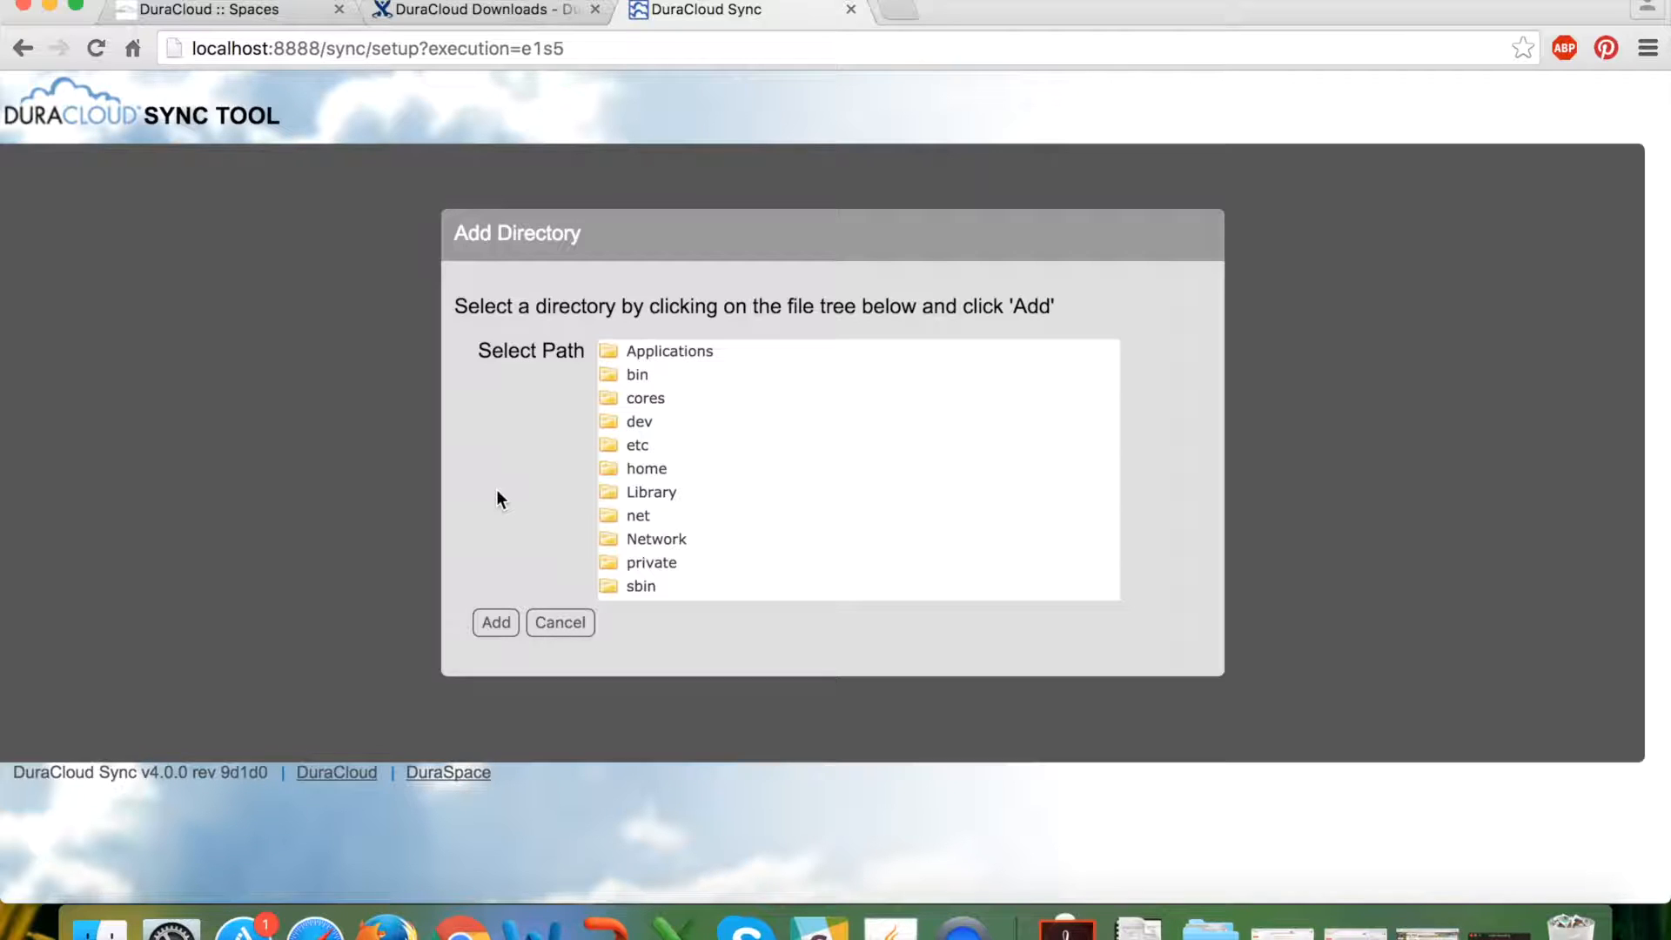
scroll(722, 447, "down", 5)
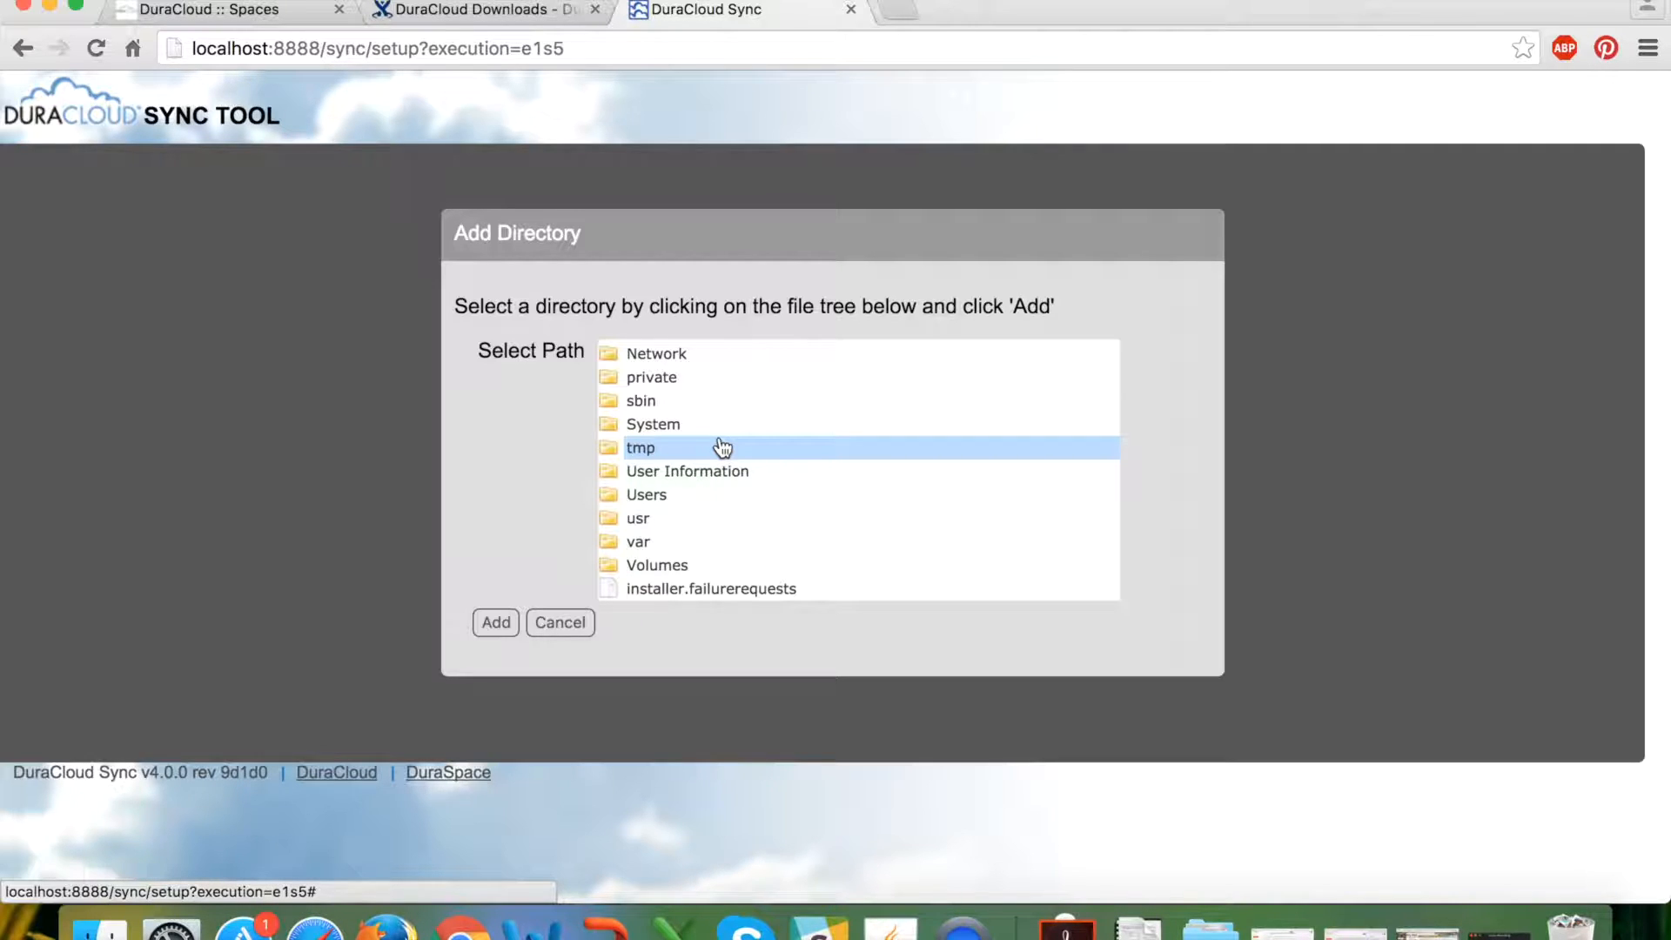
left_click(706, 495)
left_click(705, 521)
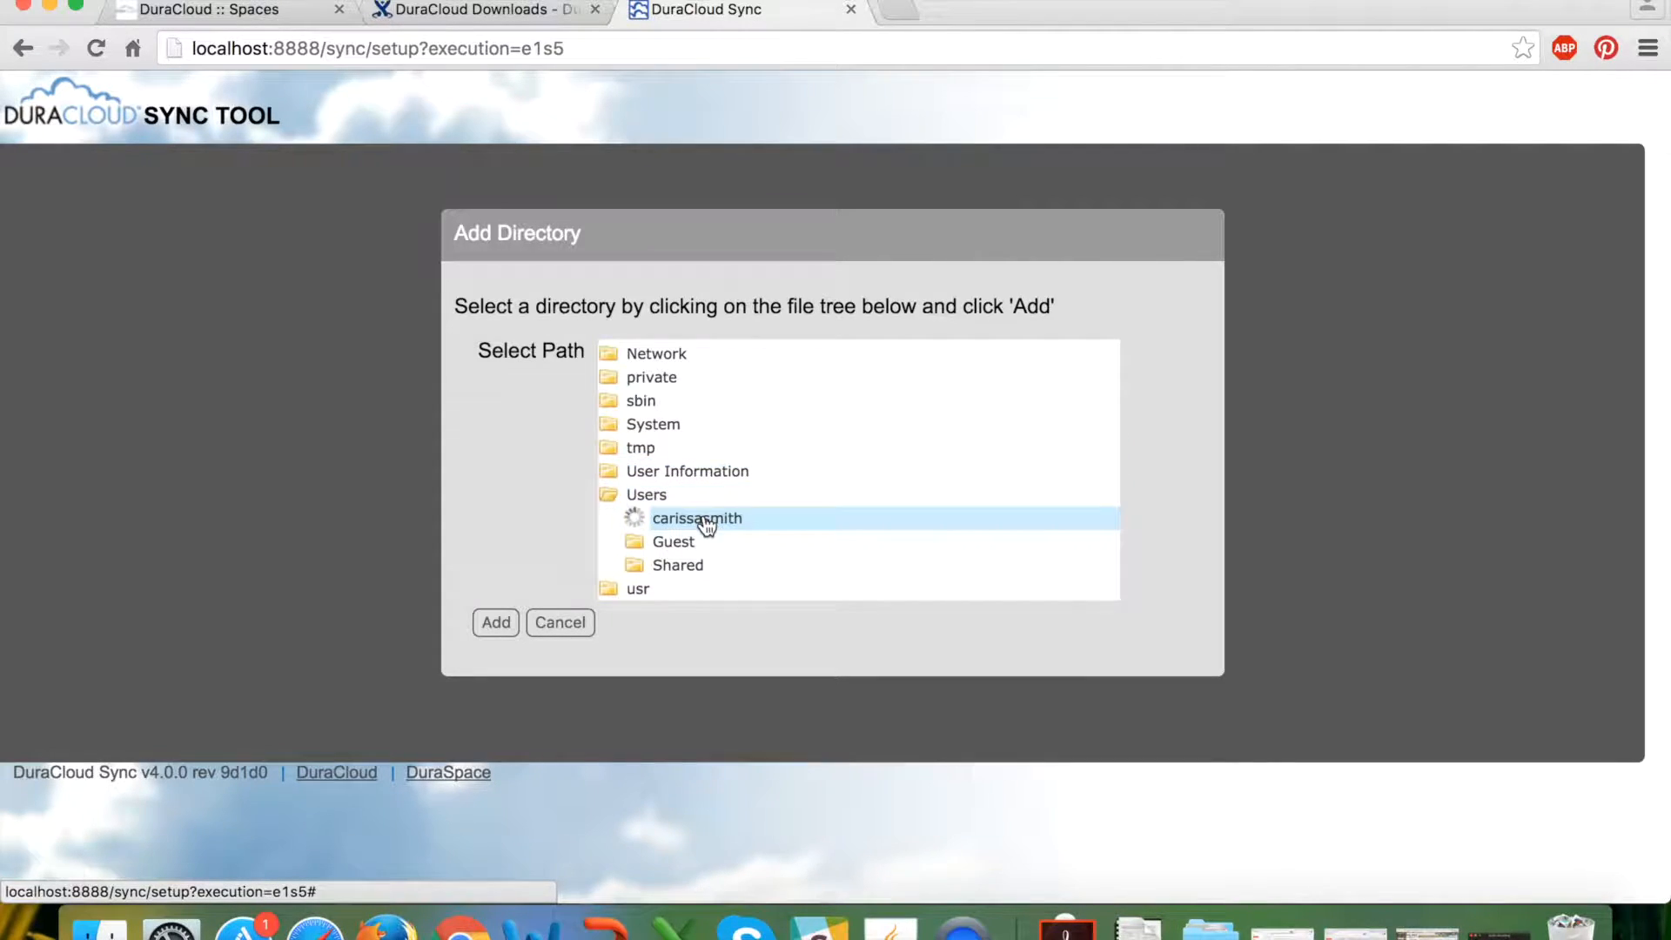
scroll(770, 500, "down", 2)
left_click(747, 475)
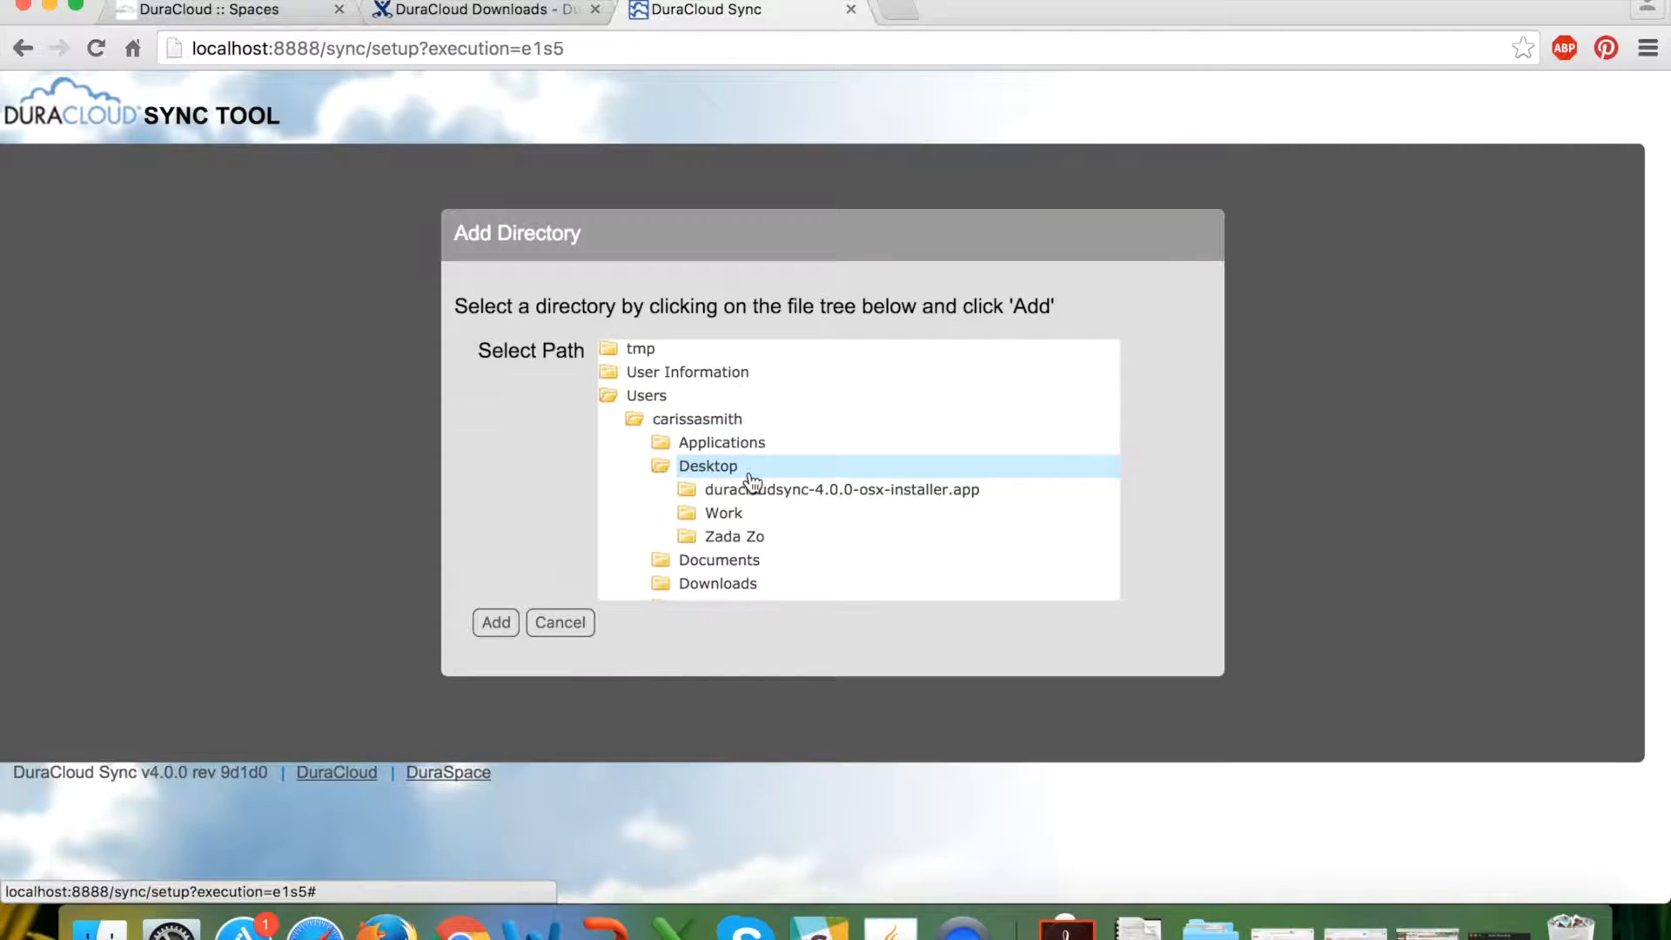
scroll(850, 496, "down", 1)
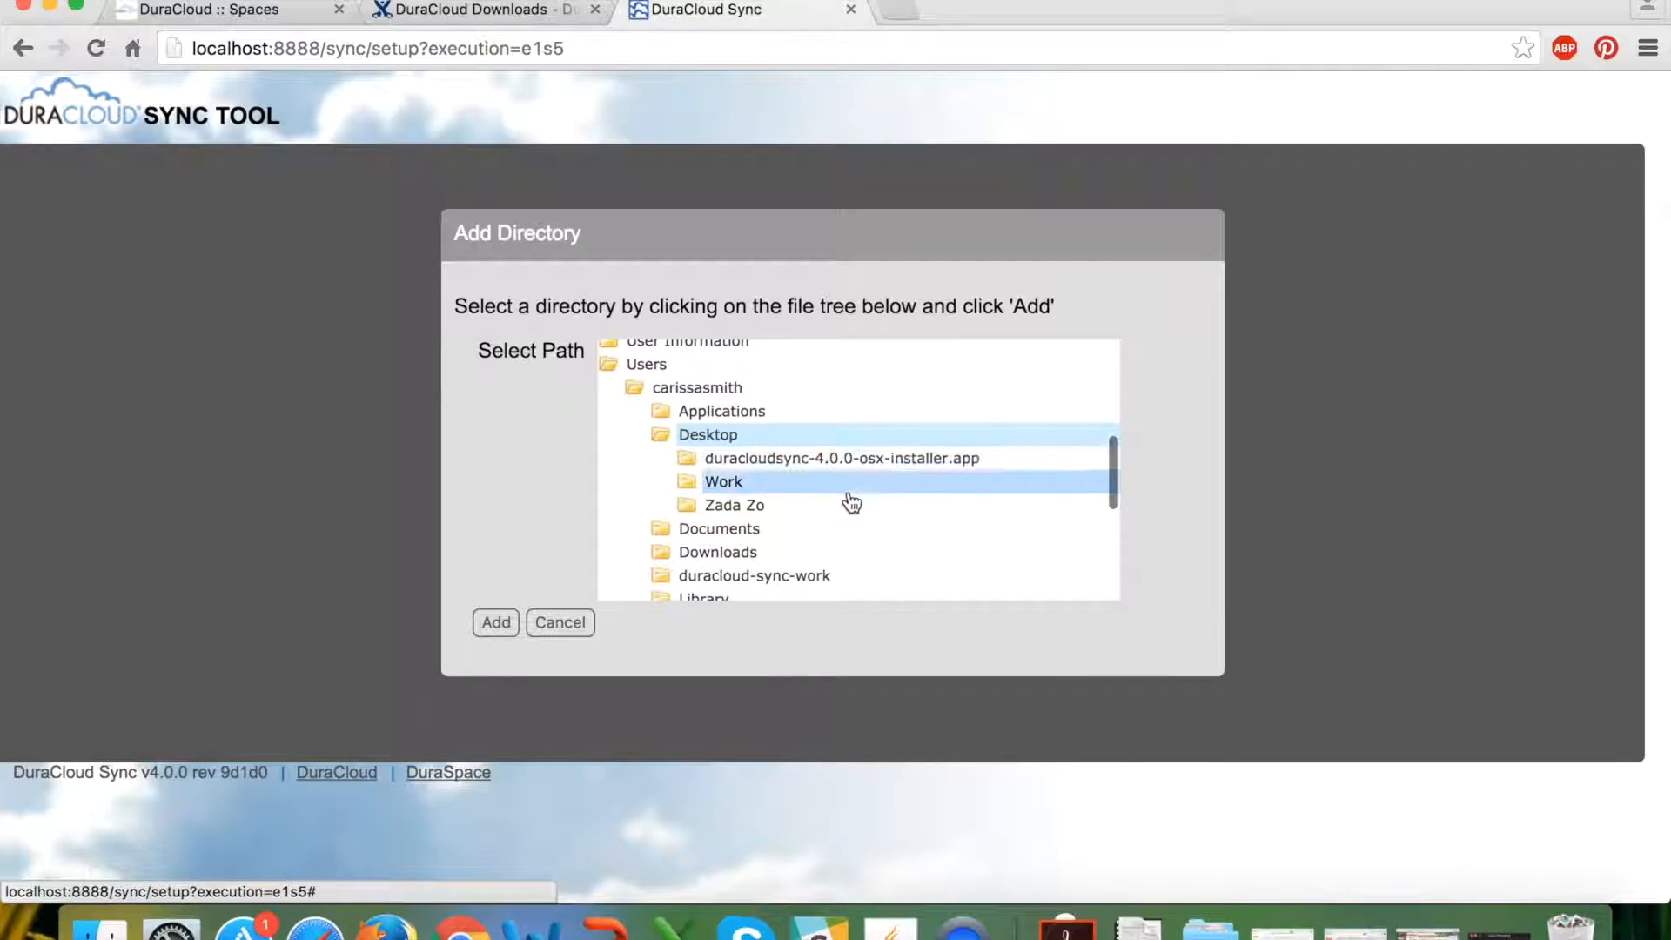
left_click(760, 513)
scroll(914, 500, "down", 2)
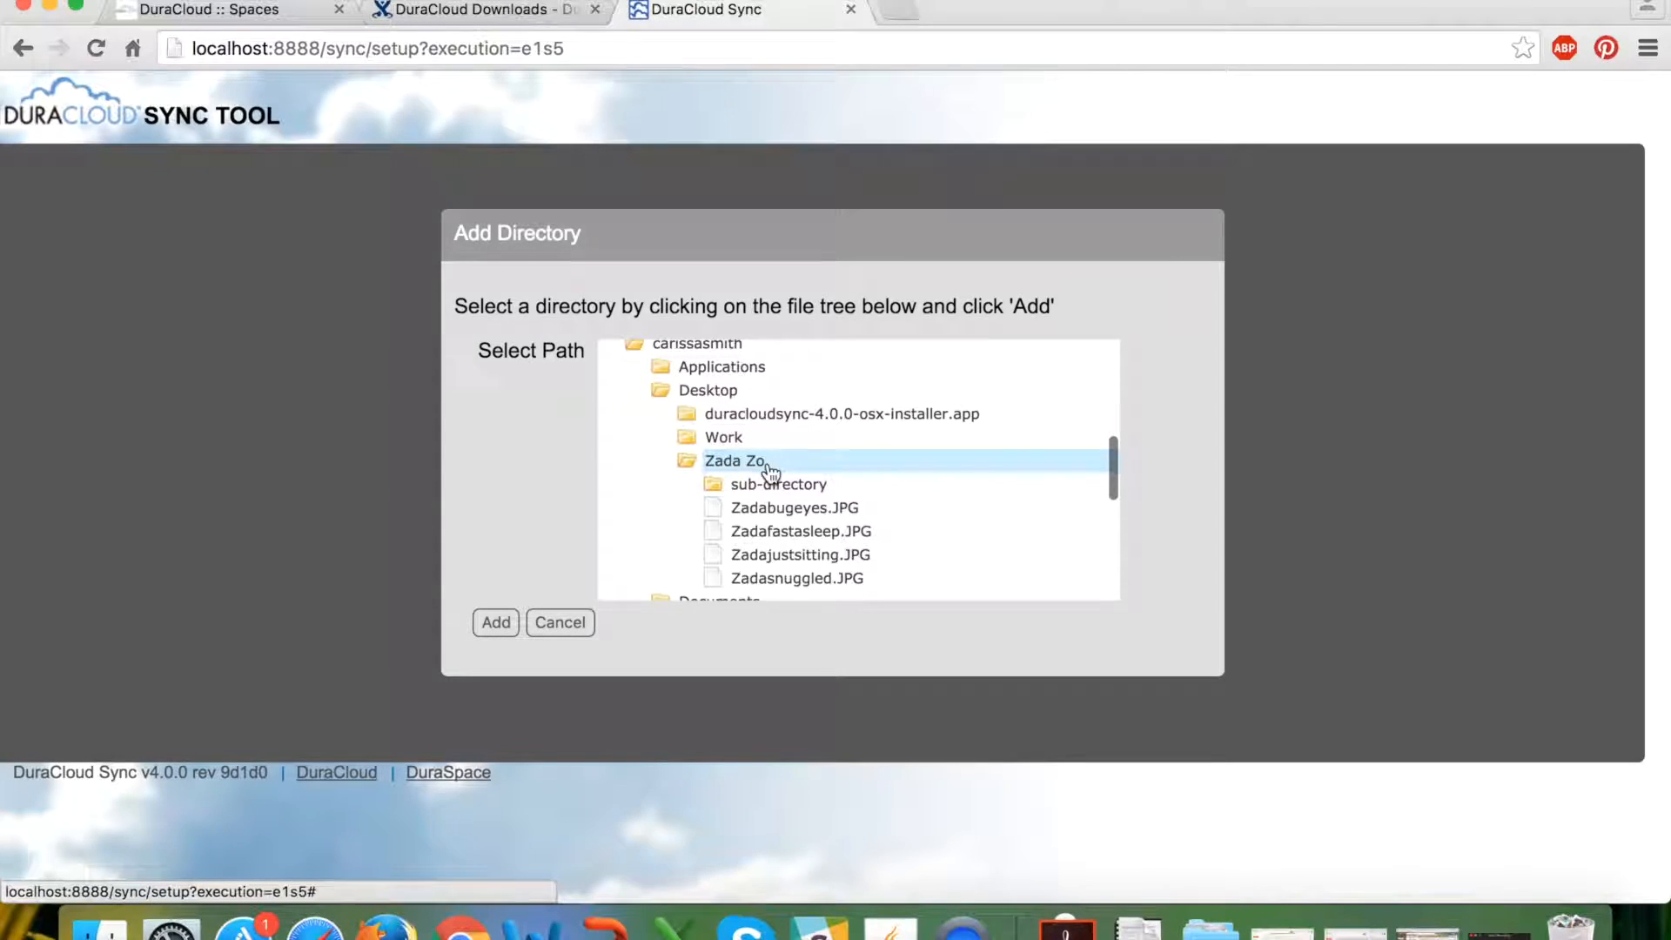
left_click(759, 484)
left_click(496, 624)
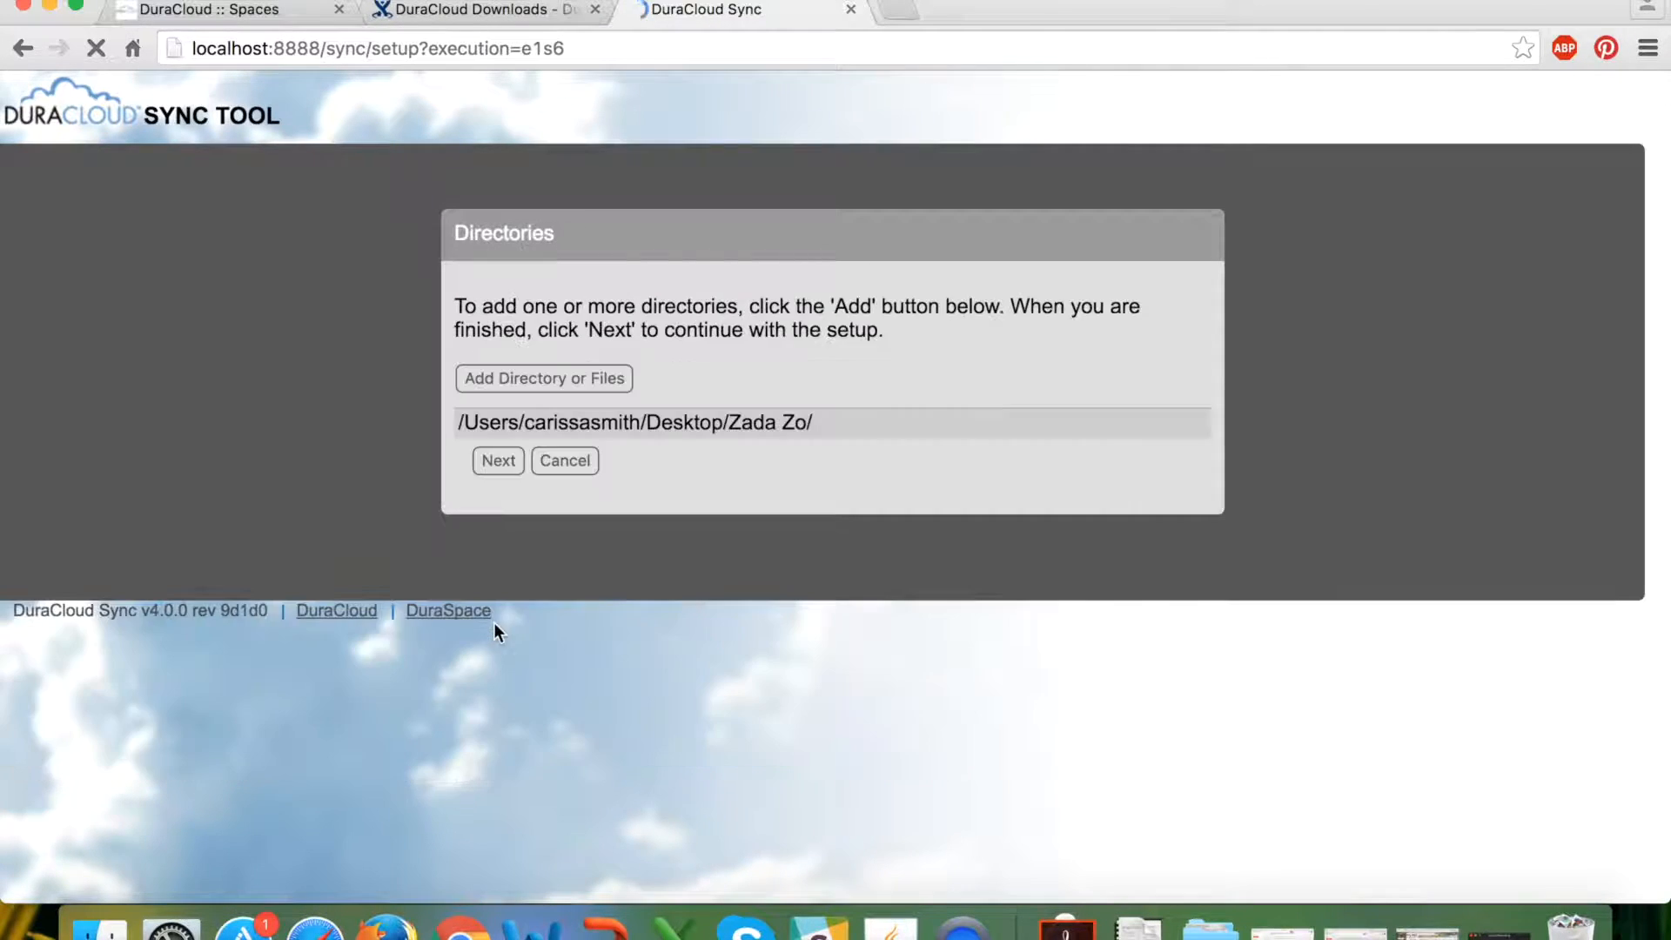
Start adding another item, browsing Users and System > Library > BridgeSupport before collapsing System.
left_click(551, 383)
scroll(802, 440, "down", 1)
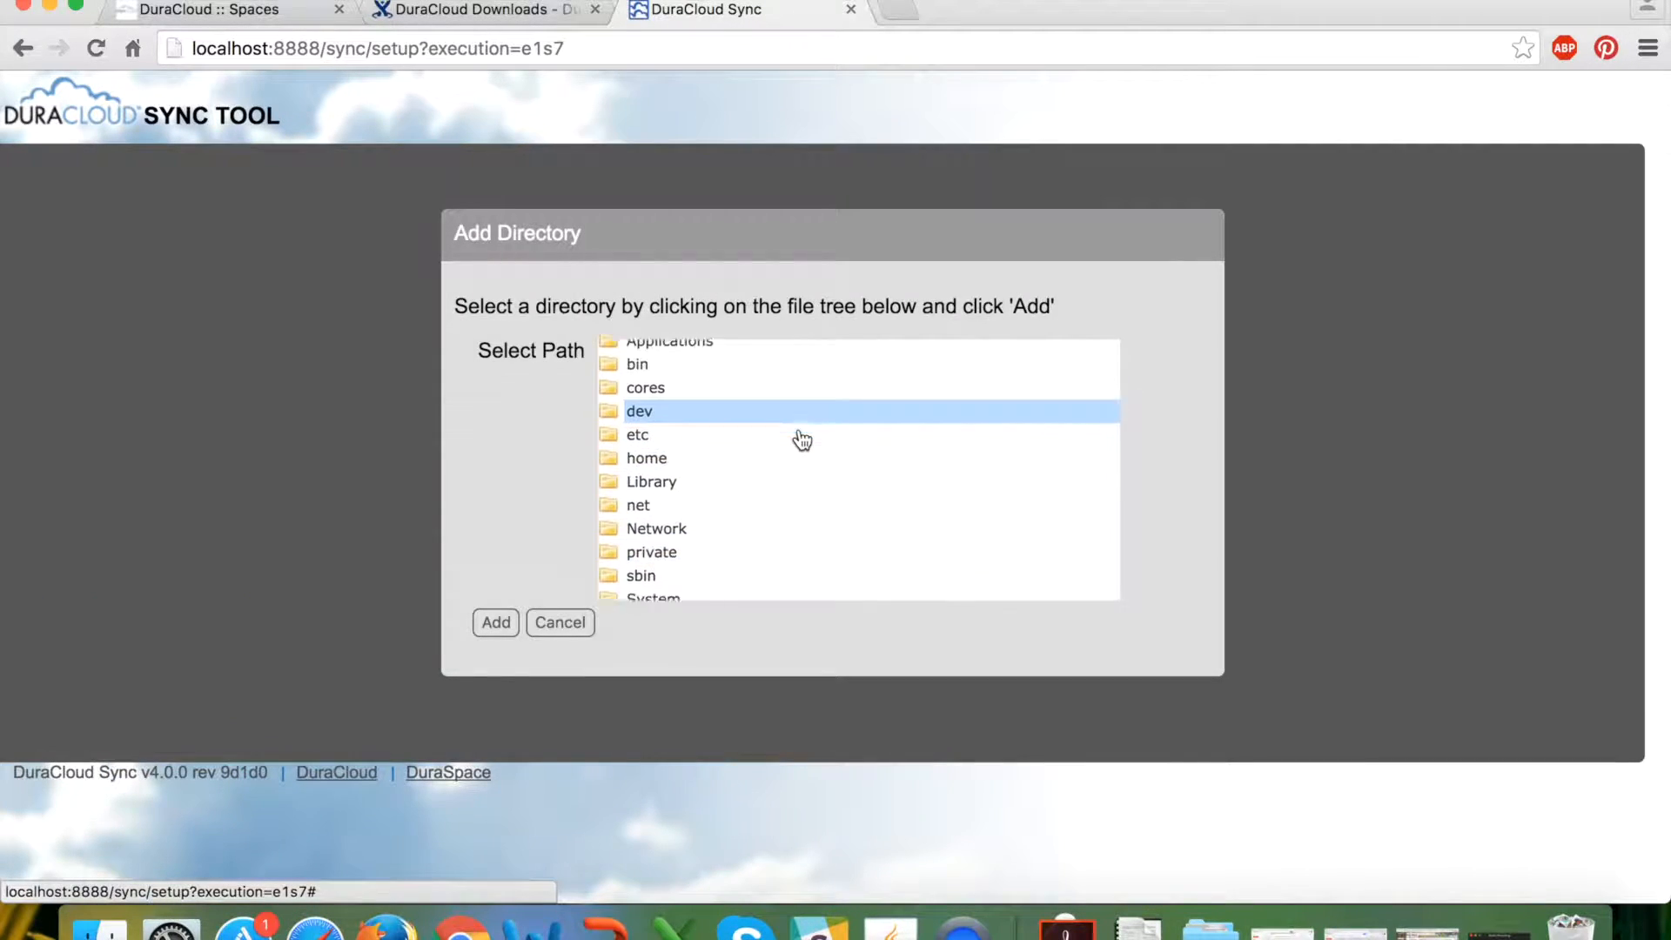
scroll(802, 441, "down", 3)
left_click(687, 492)
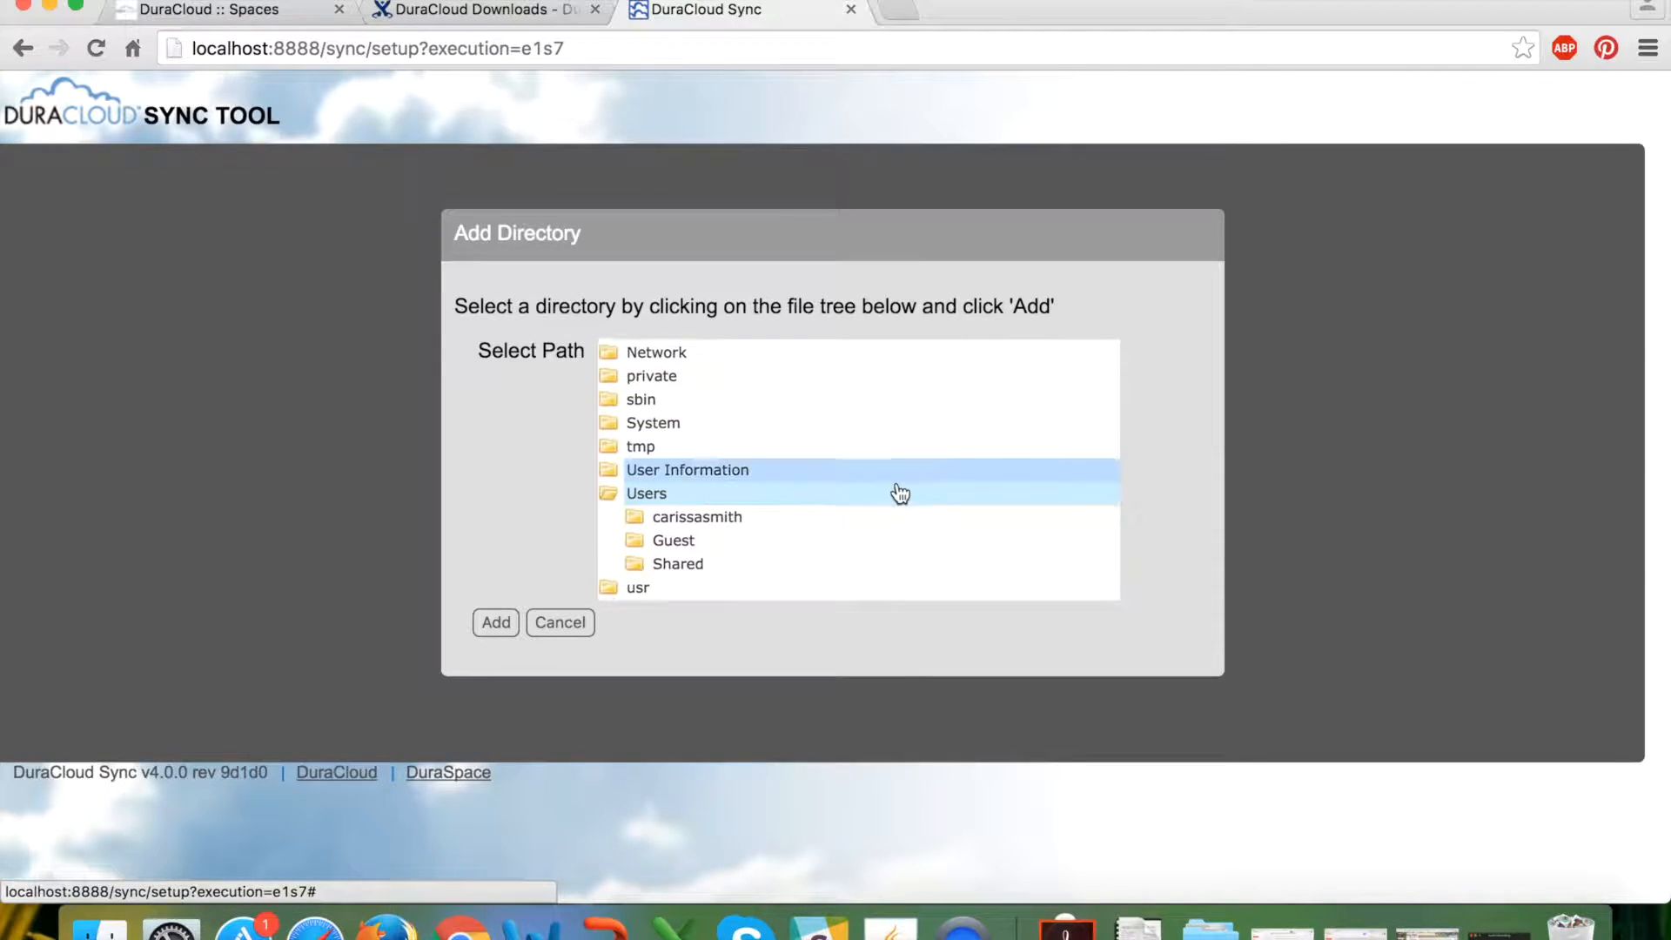
scroll(900, 493, "down", 1)
scroll(900, 493, "up", 5)
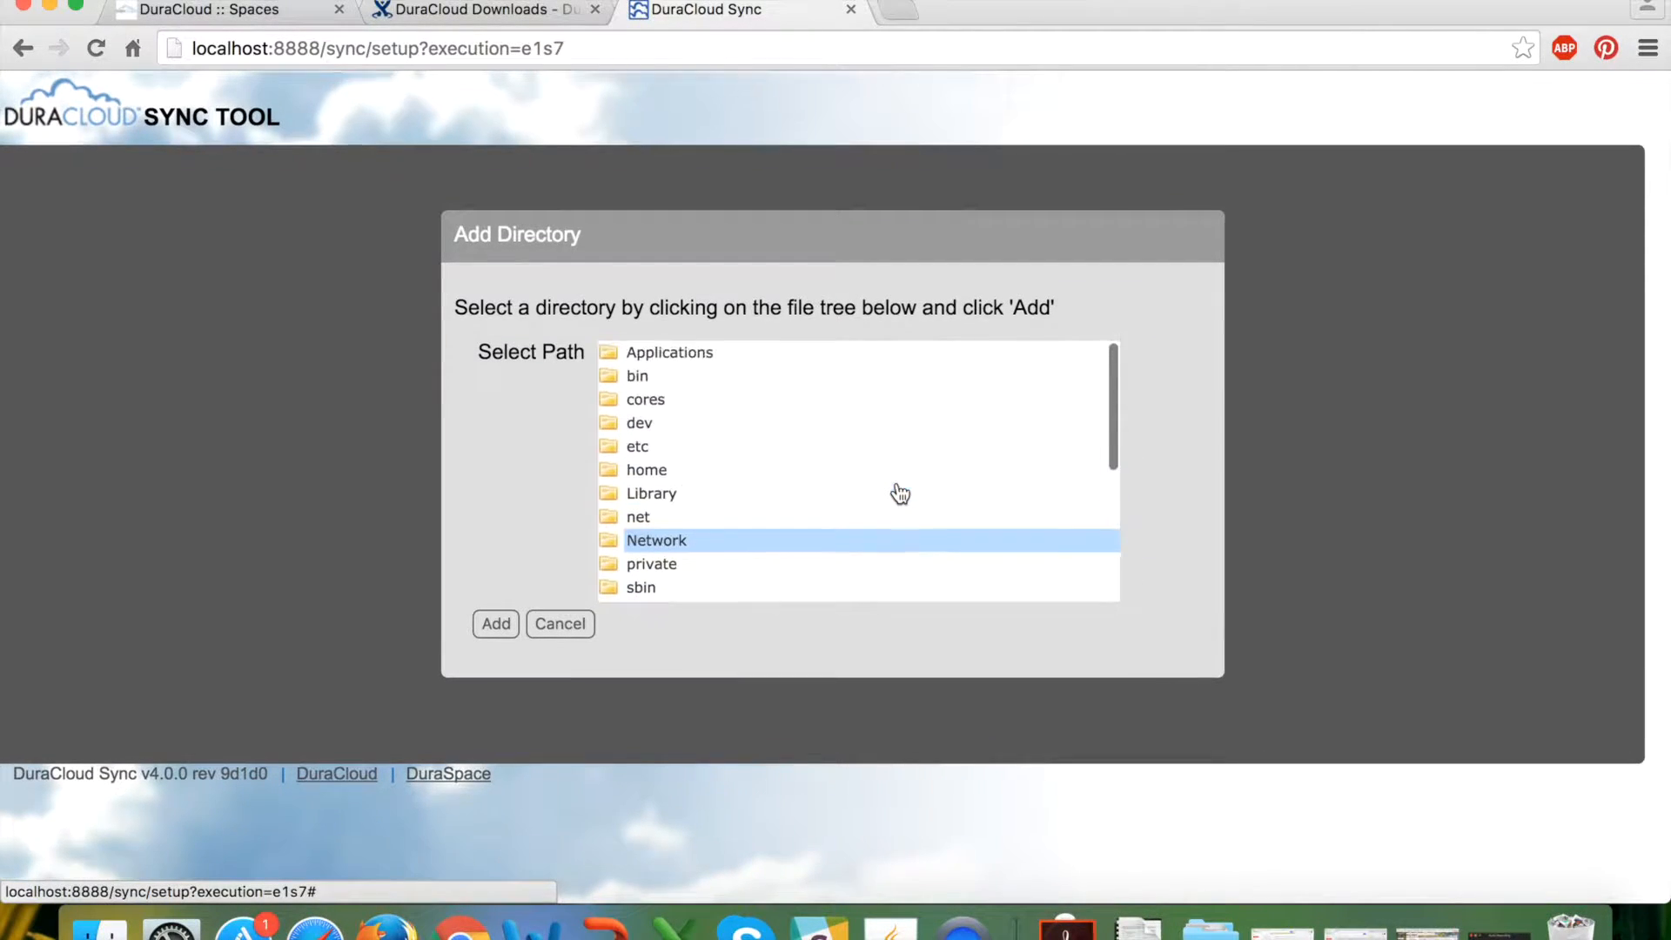
scroll(900, 494, "down", 4)
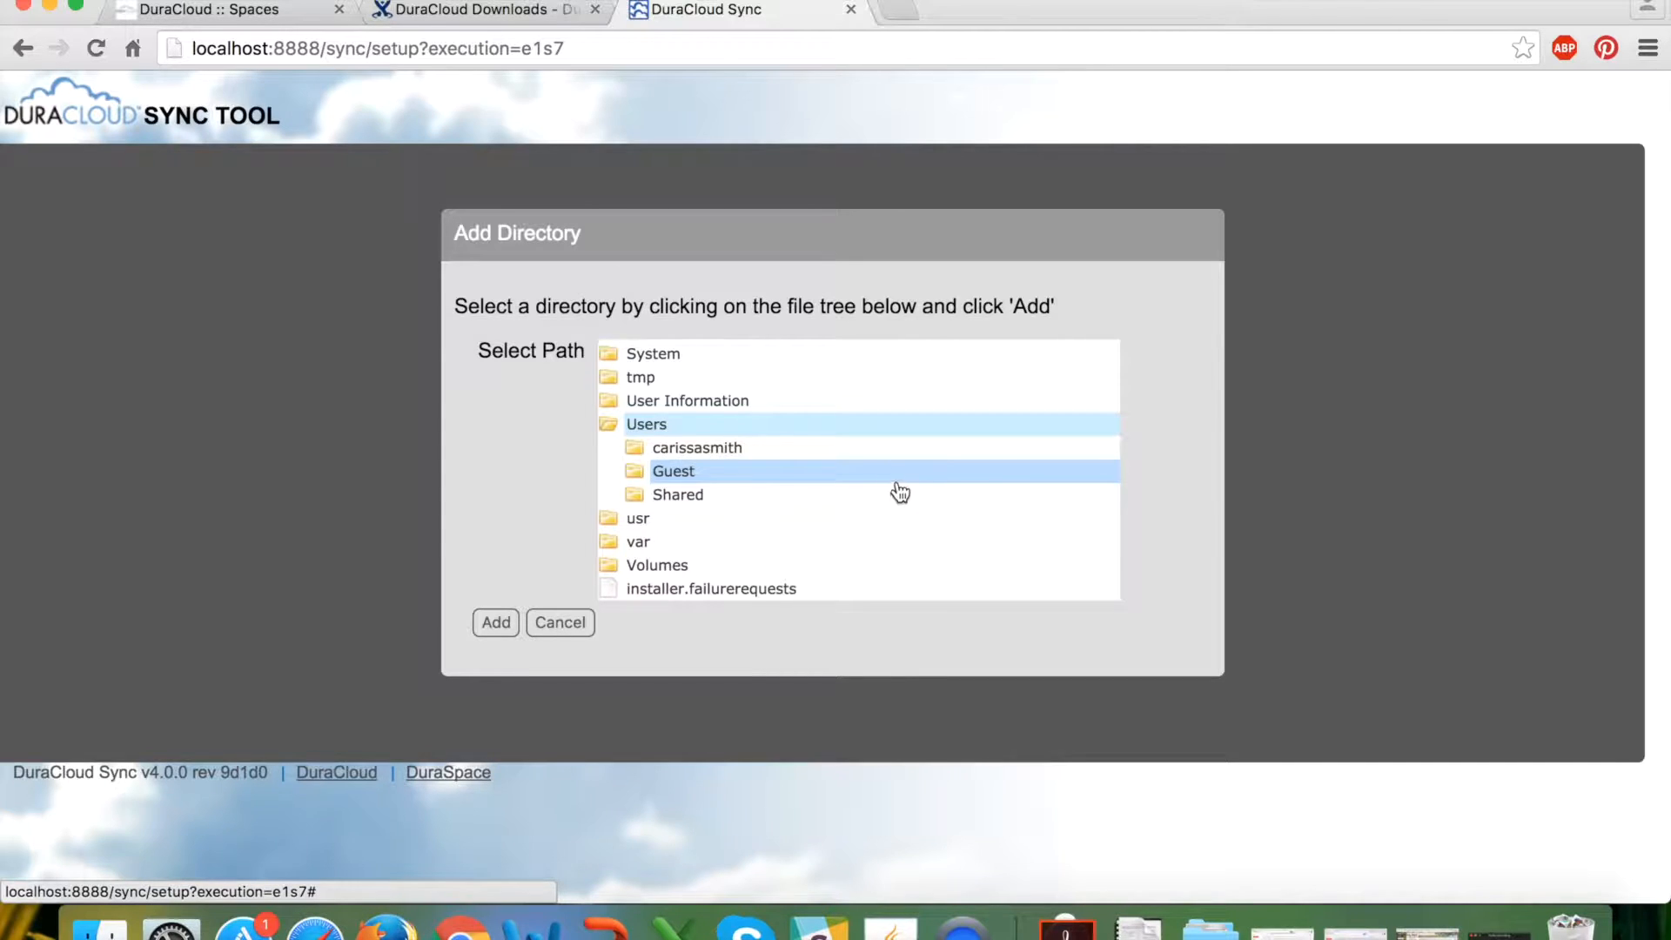
scroll(806, 425, "up", 2)
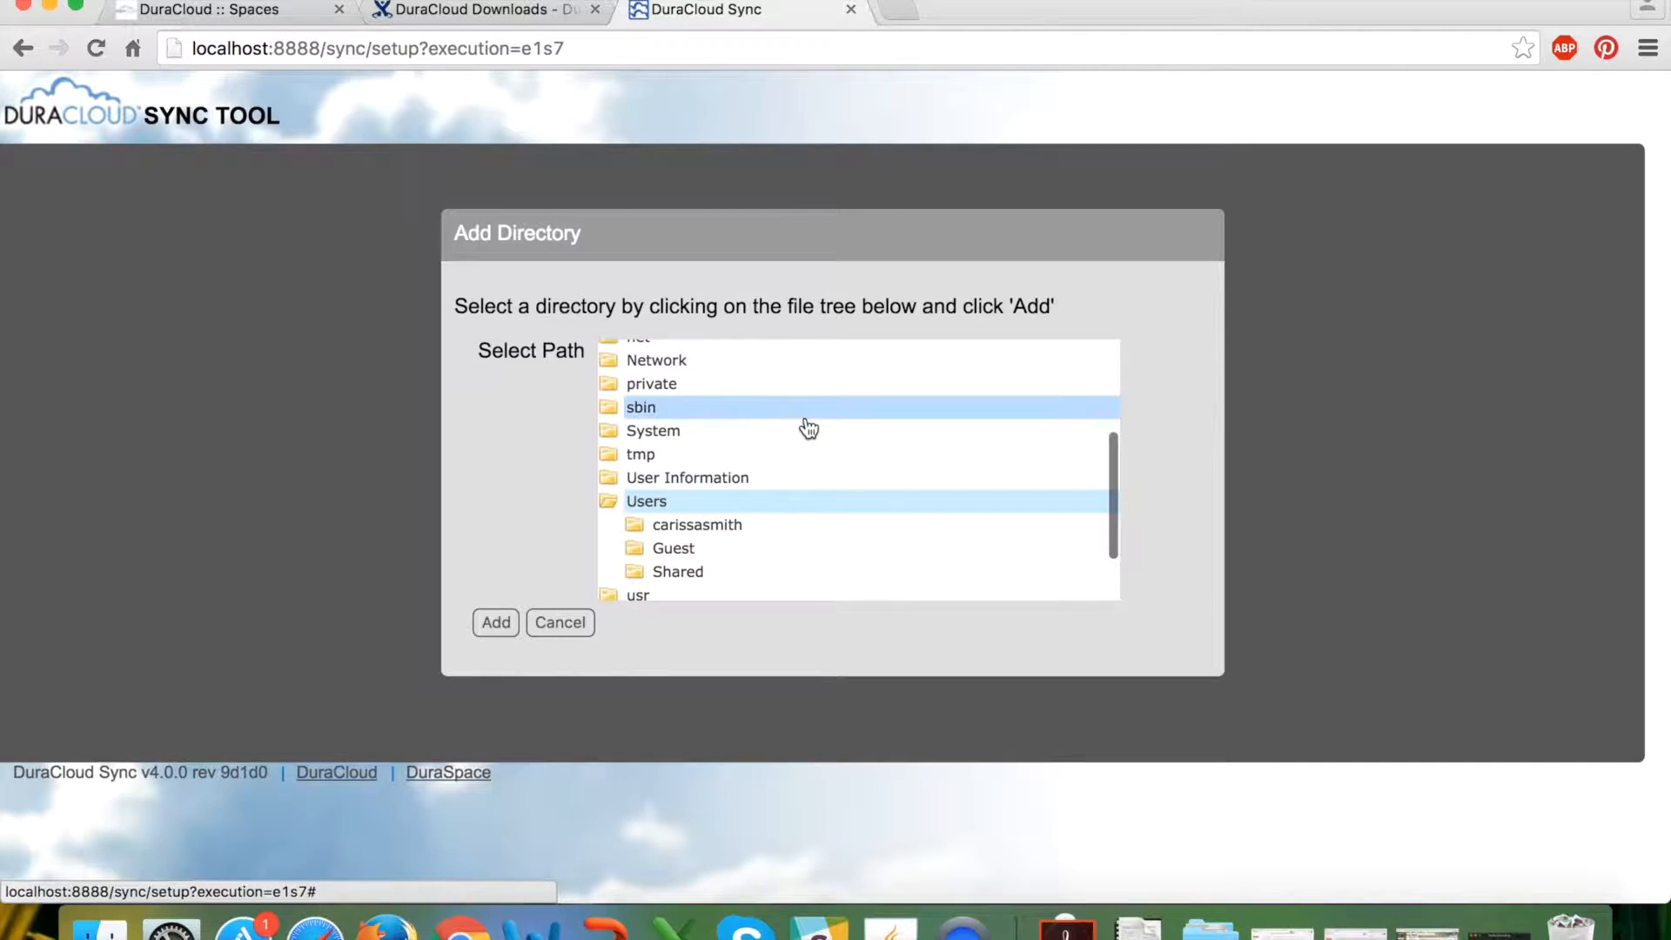
left_click(681, 433)
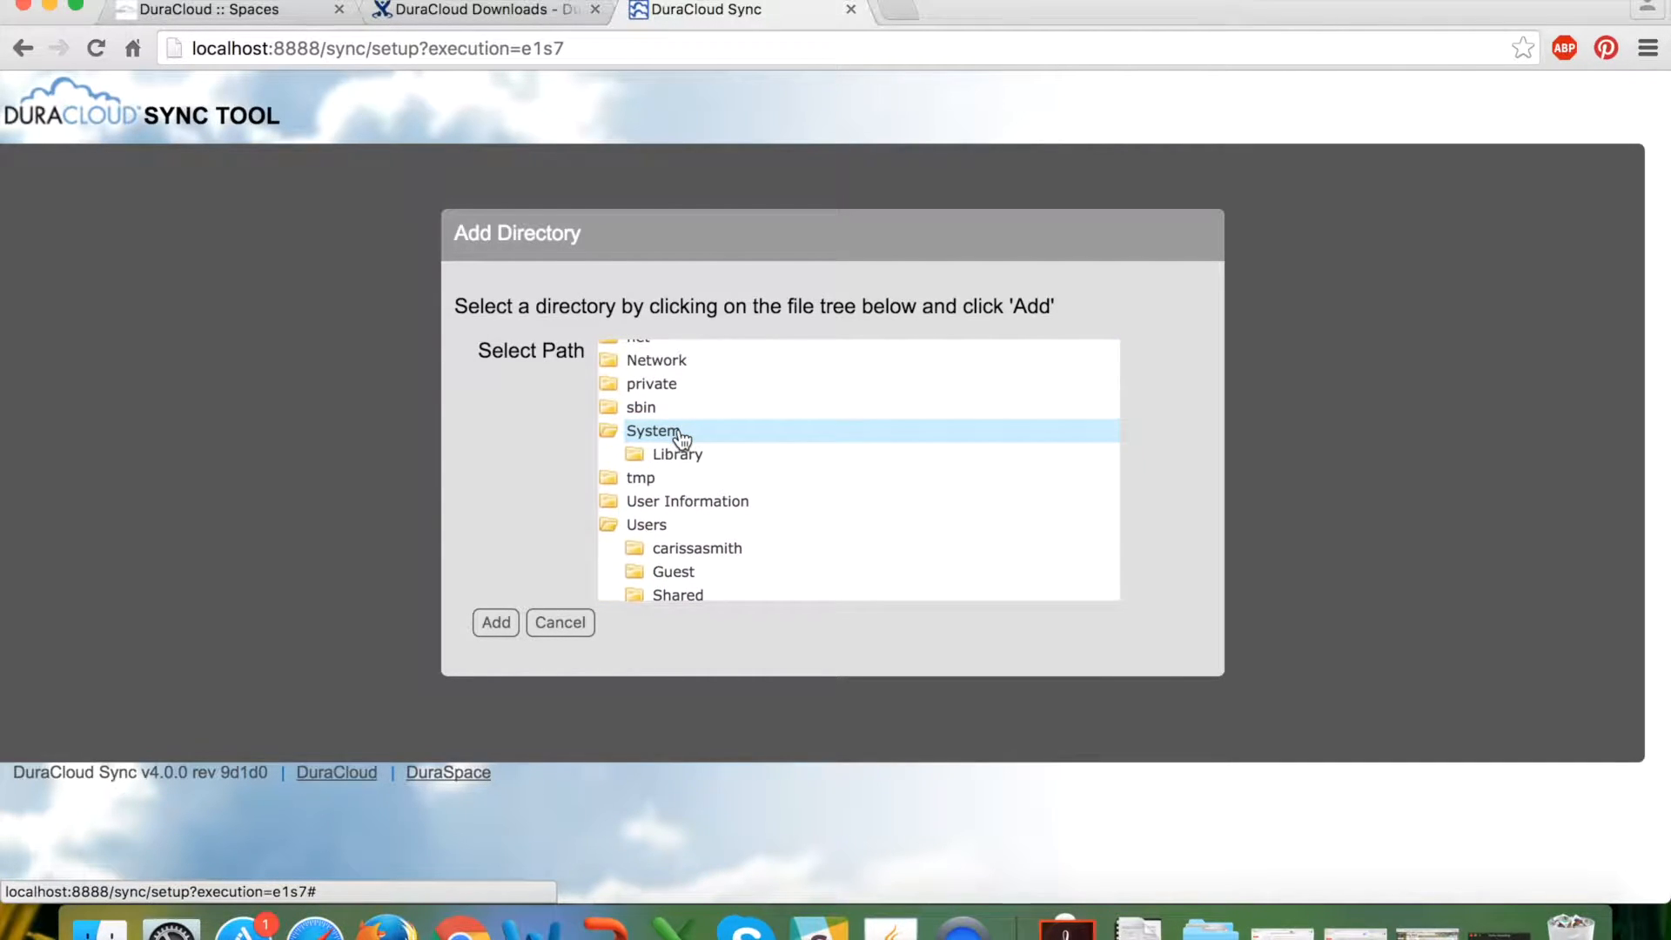
left_click(683, 453)
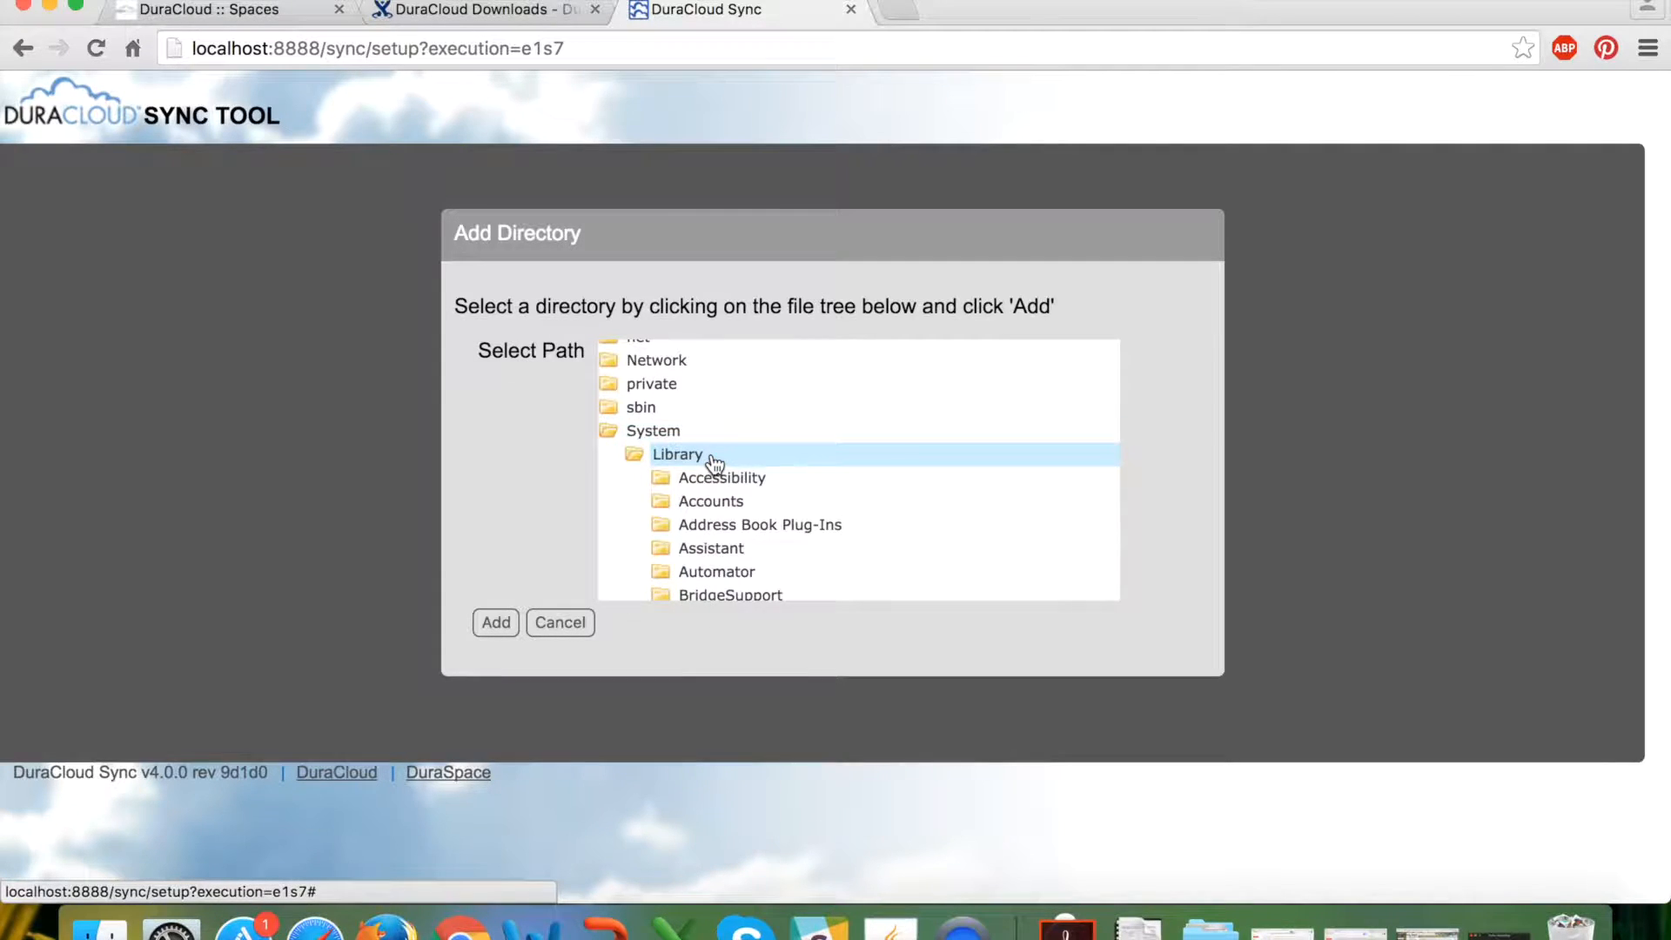
scroll(744, 548, "down", 2)
left_click(757, 501)
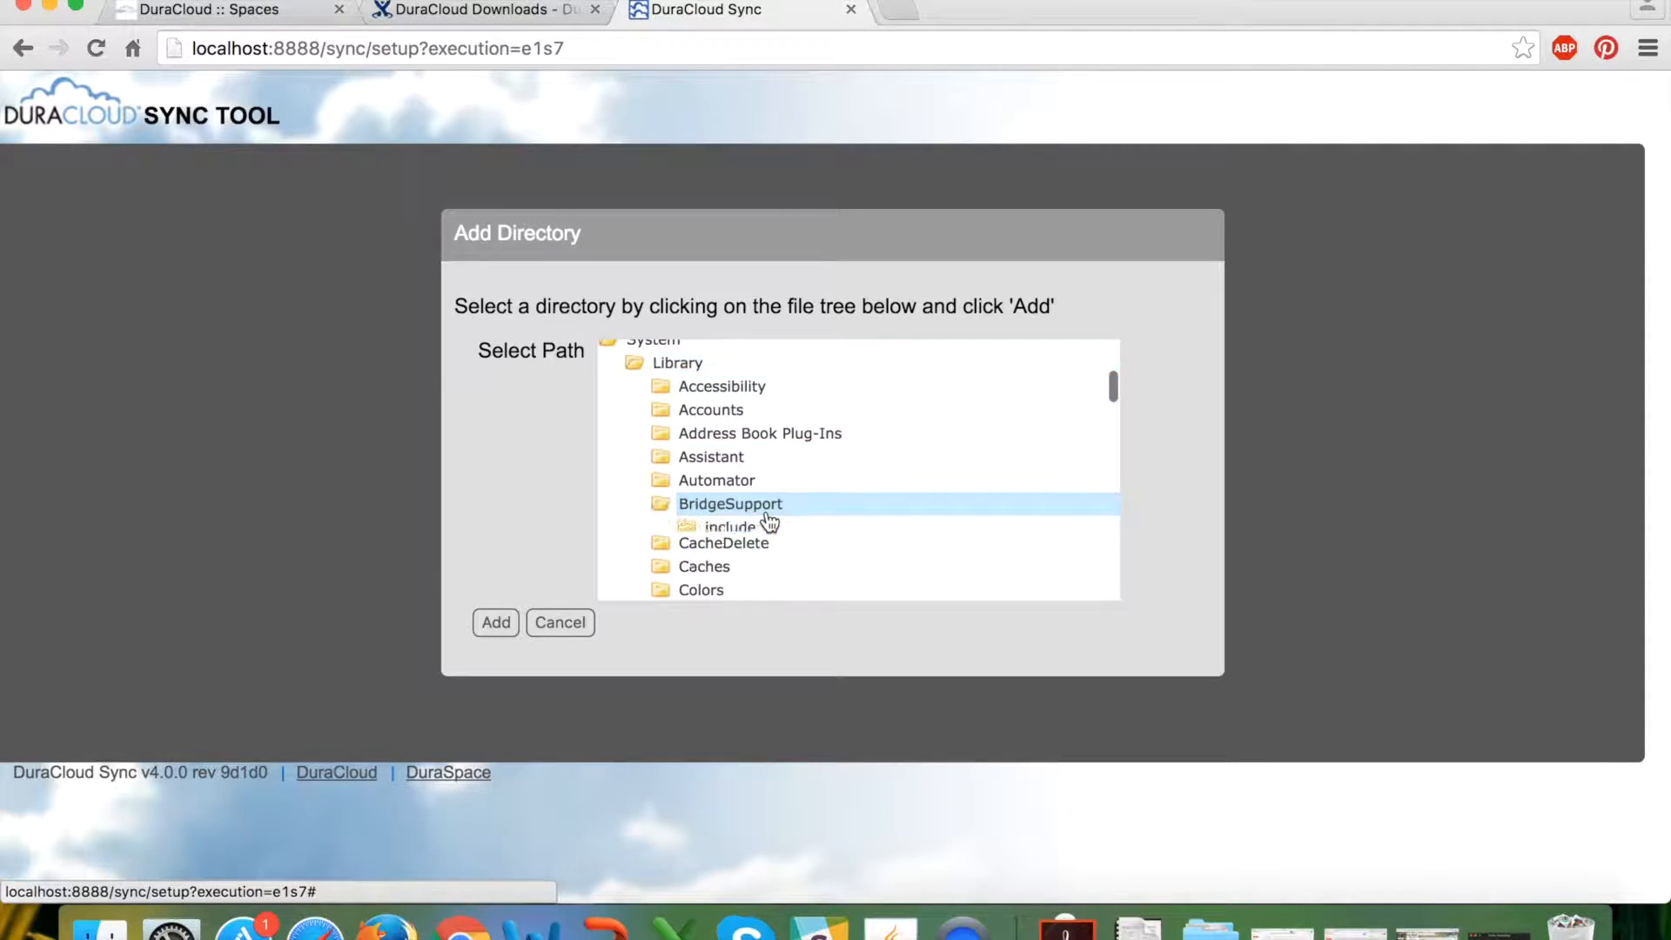
scroll(876, 533, "down", 3)
scroll(880, 535, "up", 3)
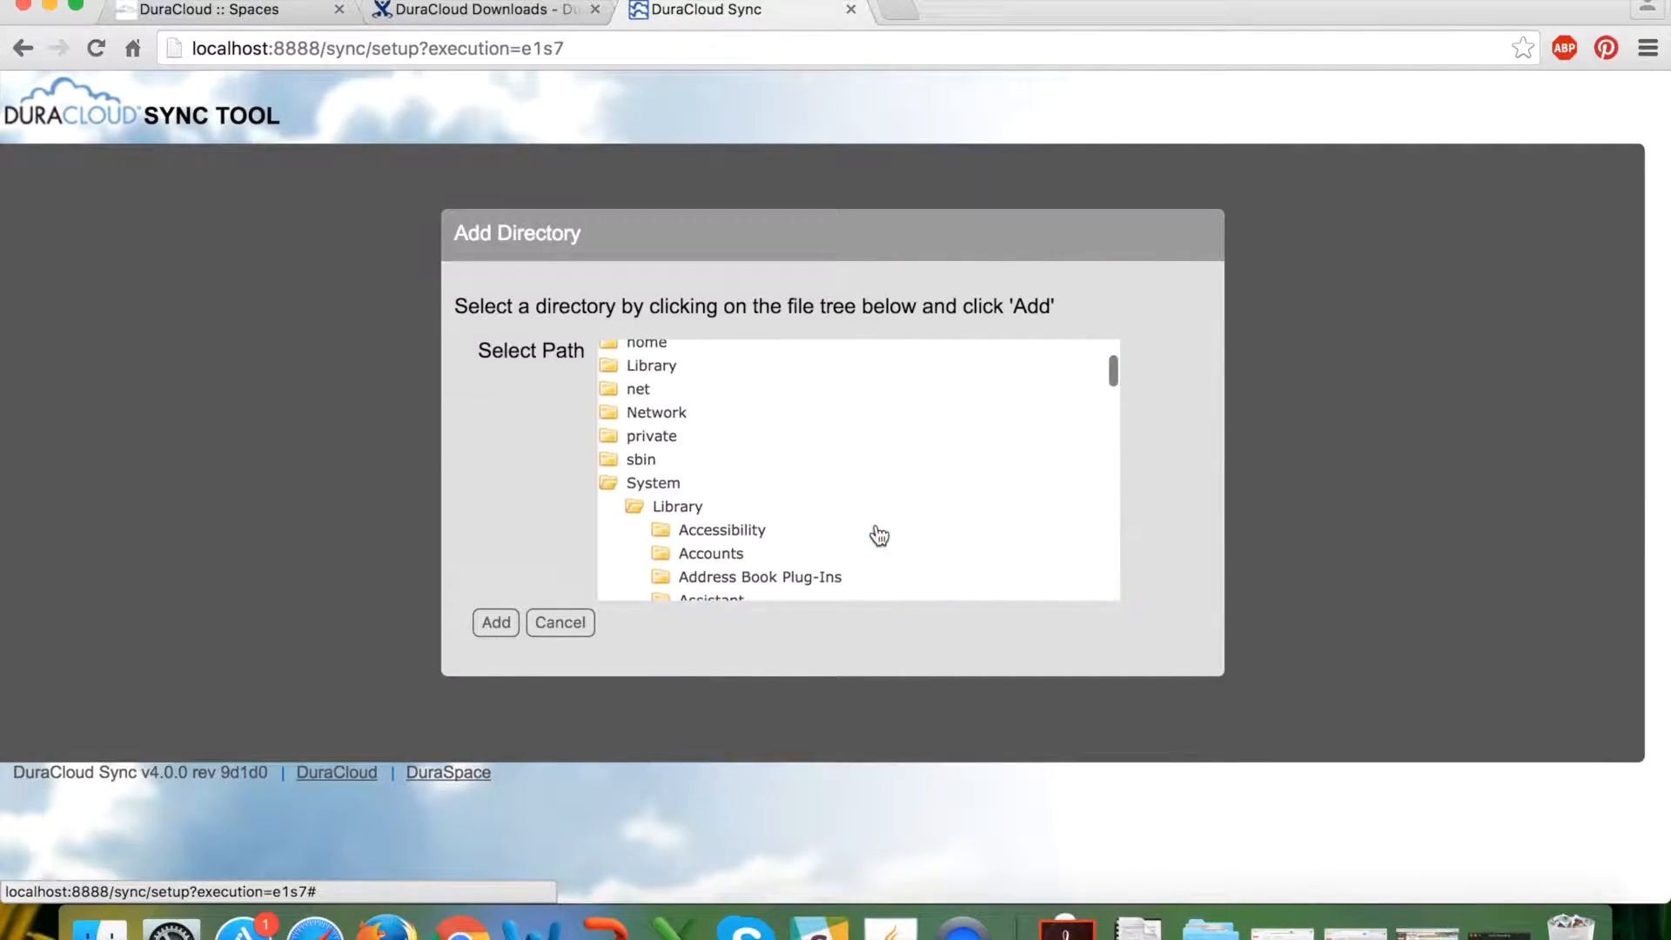
left_click(678, 488)
Add Summer Stream.jpg from the home folder's Documents > Desktop Images to the sync list.
scroll(827, 515, "down", 2)
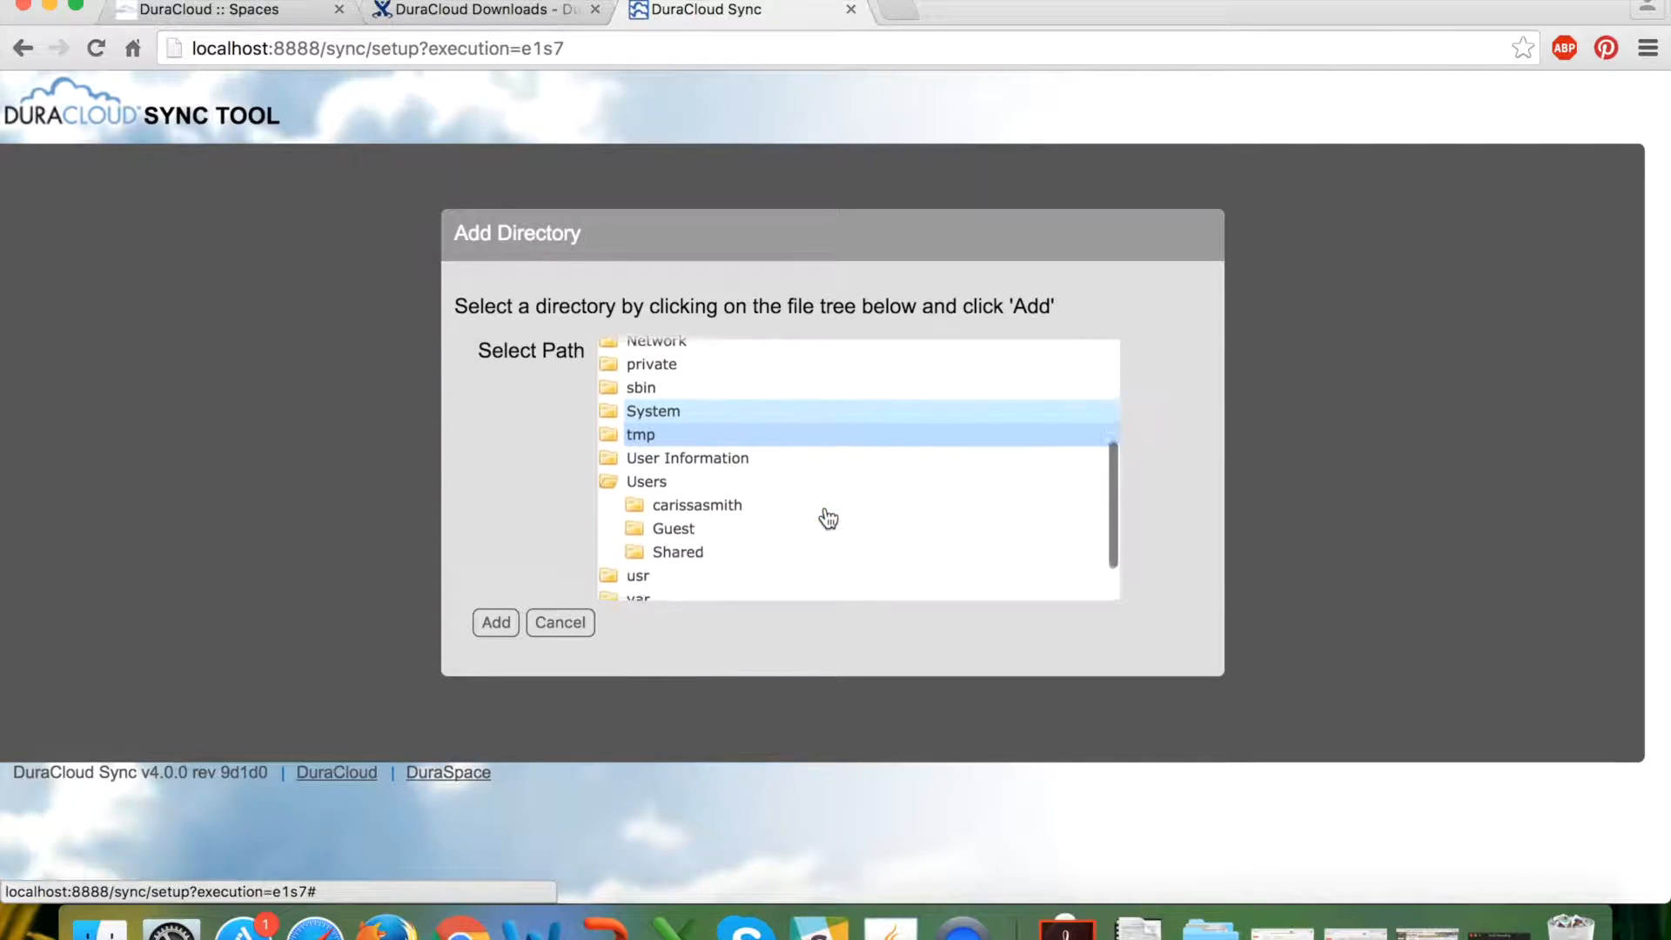
scroll(818, 515, "down", 1)
left_click(727, 476)
scroll(870, 526, "down", 2)
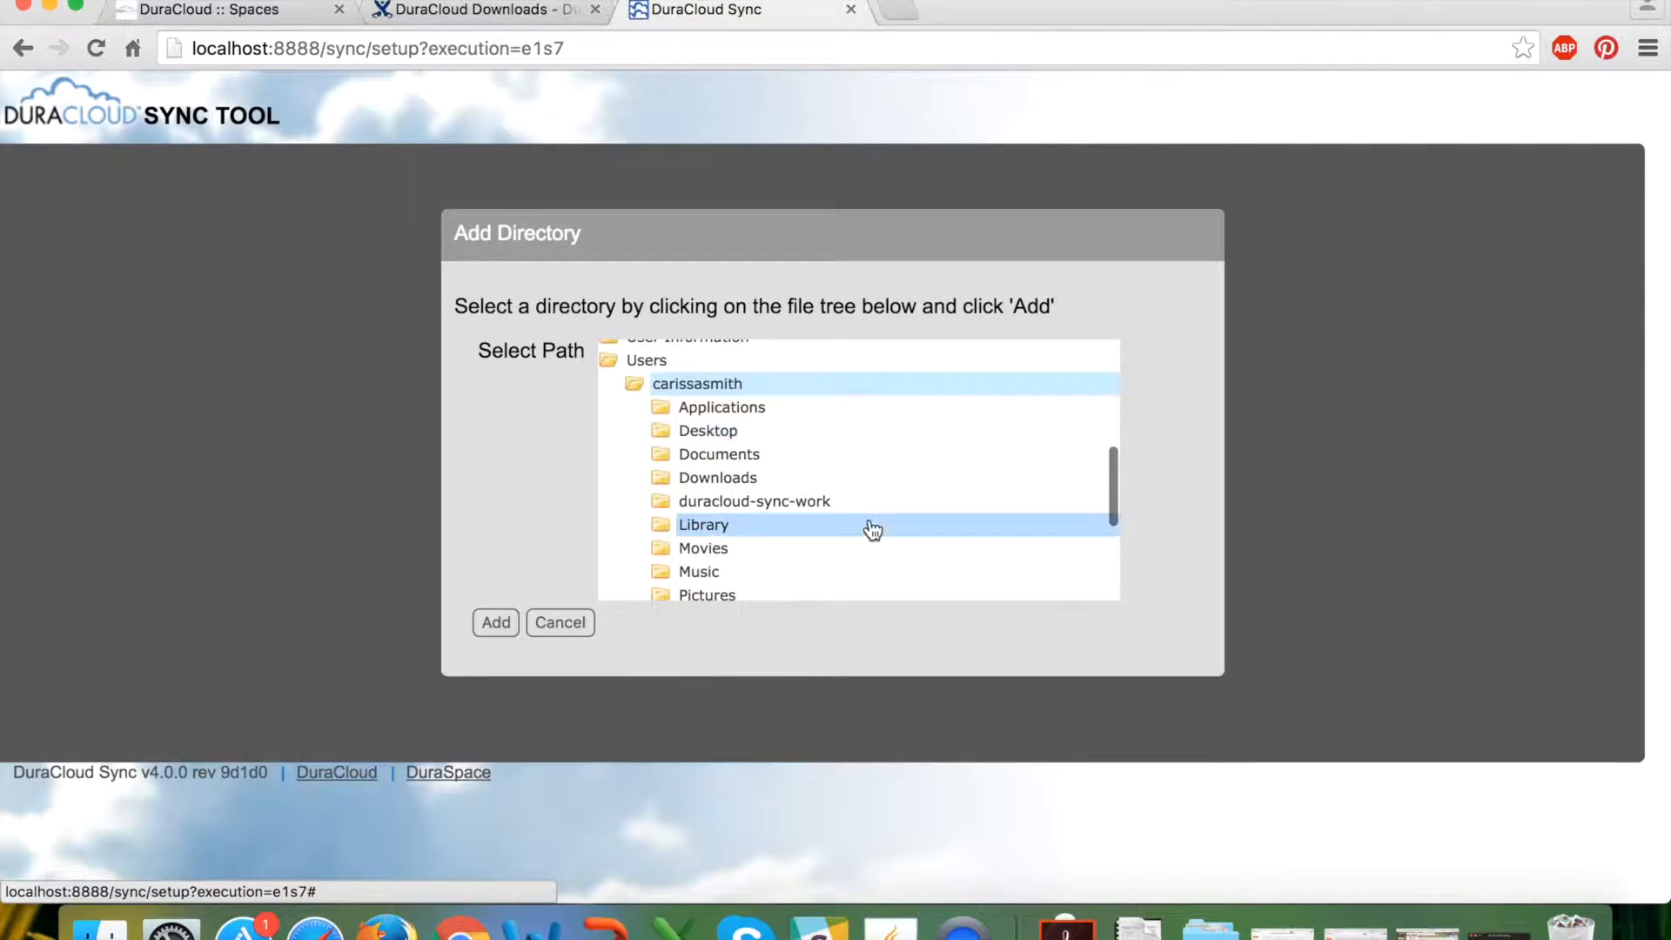
left_click(753, 458)
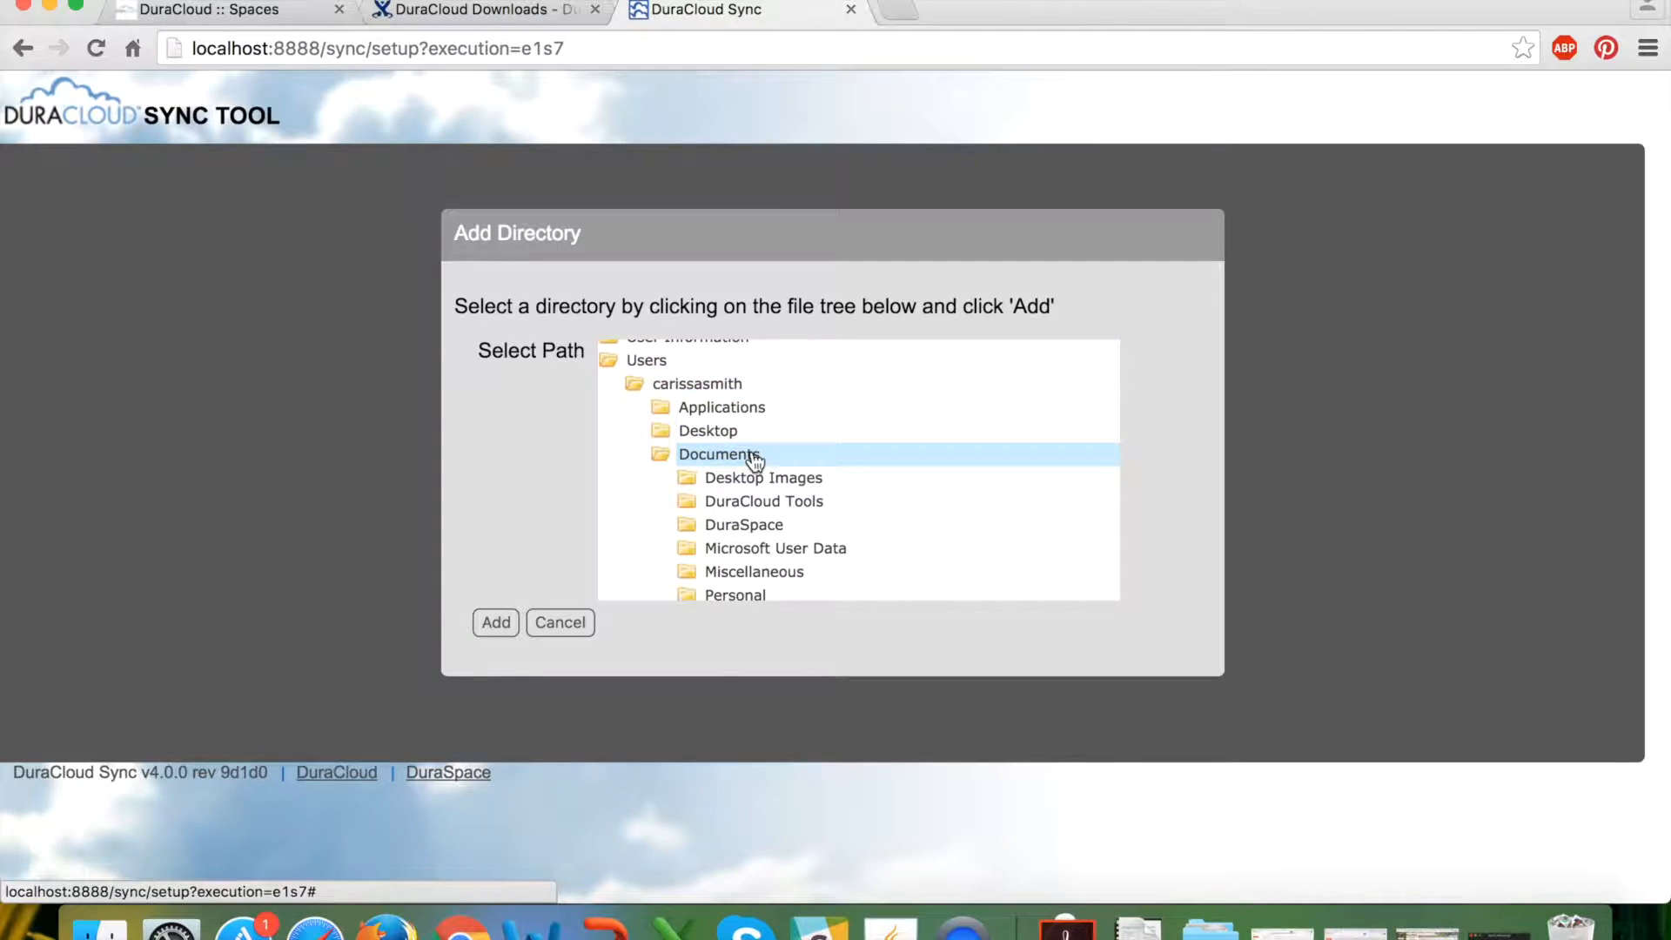
scroll(918, 479, "down", 1)
left_click(821, 454)
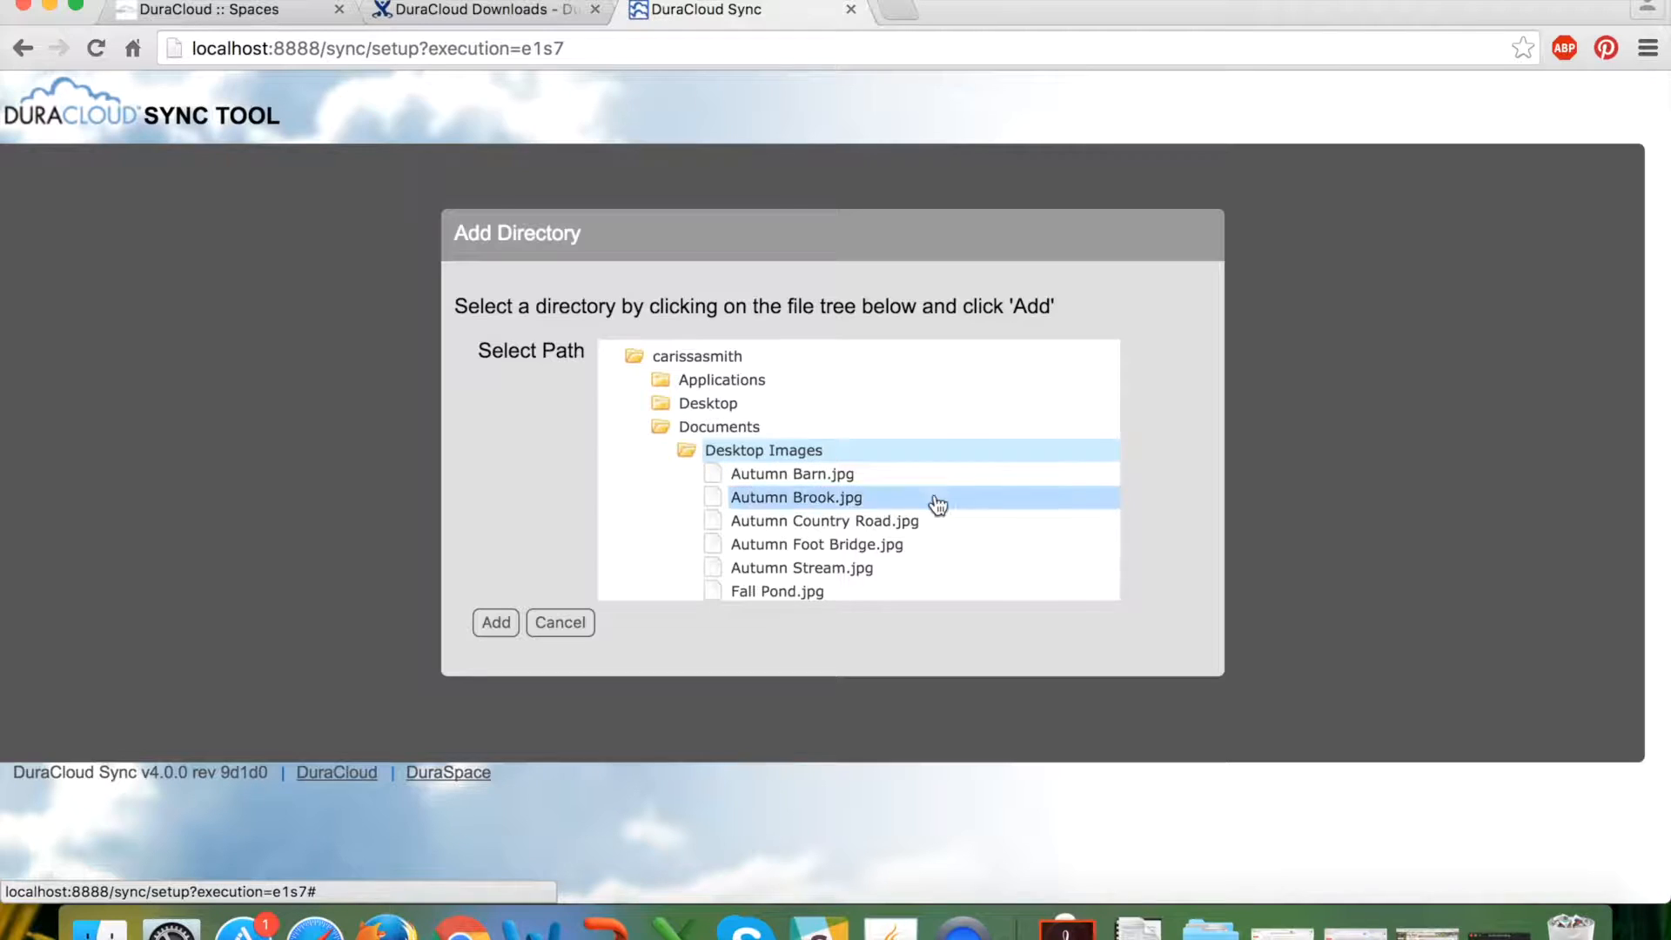
scroll(937, 504, "down", 3)
scroll(968, 505, "down", 1)
scroll(966, 504, "down", 5)
scroll(871, 528, "down", 1)
scroll(871, 528, "down", 3)
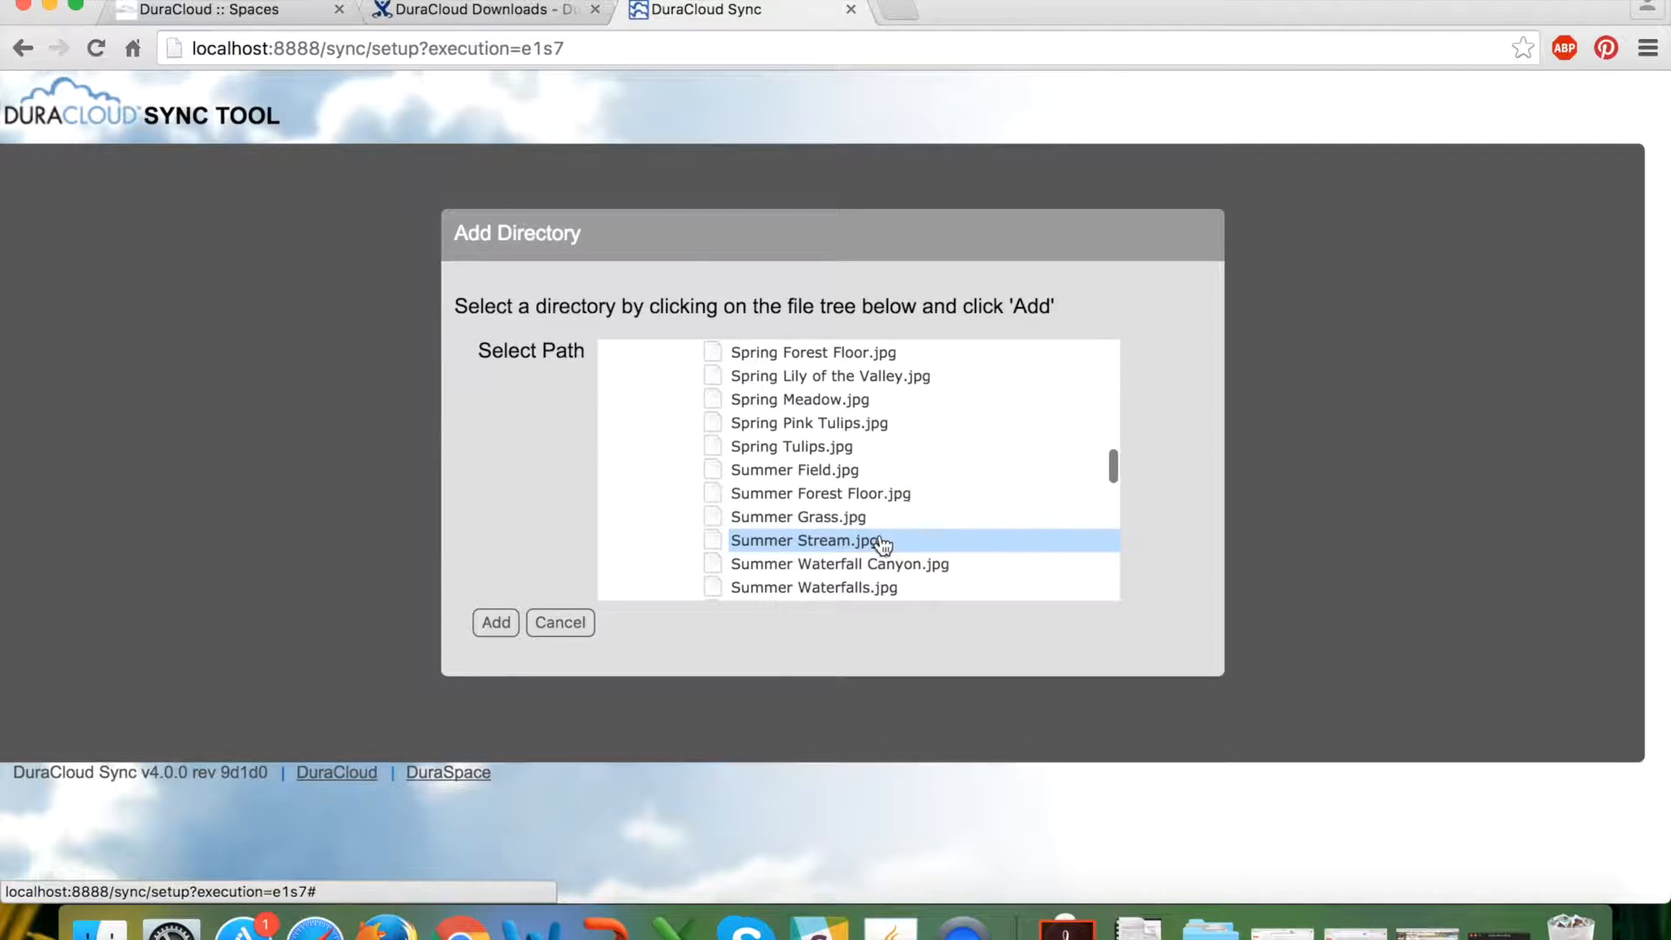
left_click(802, 540)
left_click(487, 621)
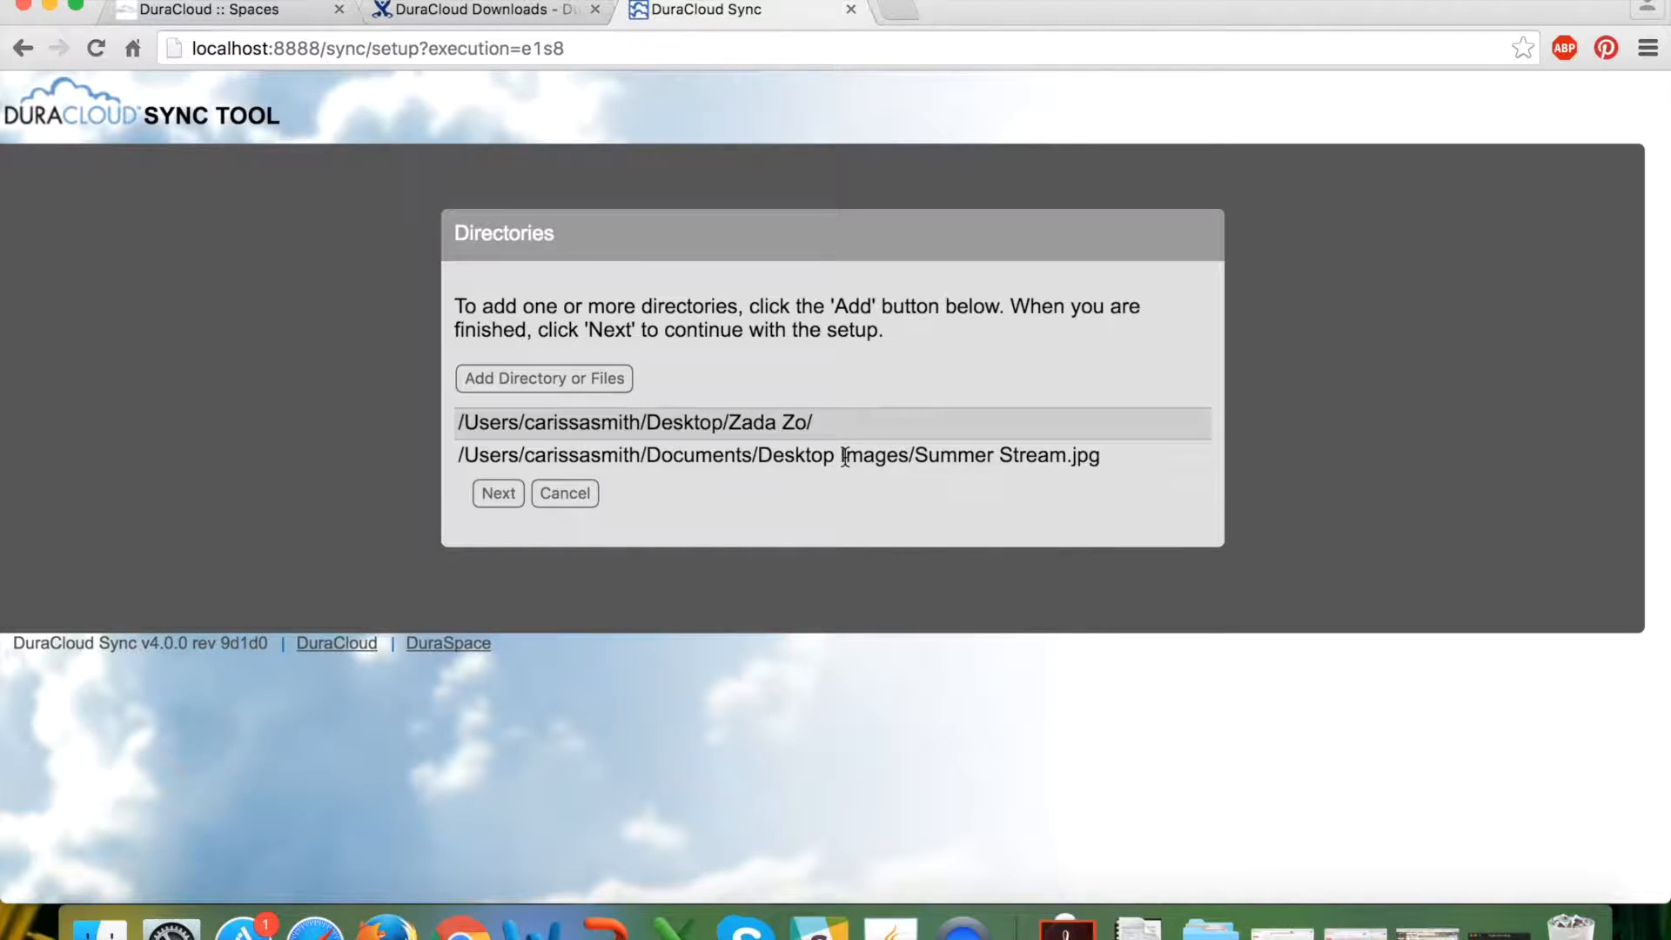
Advance to Set Sync Policies and hide Chrome with Cmd+H.
left_click(496, 498)
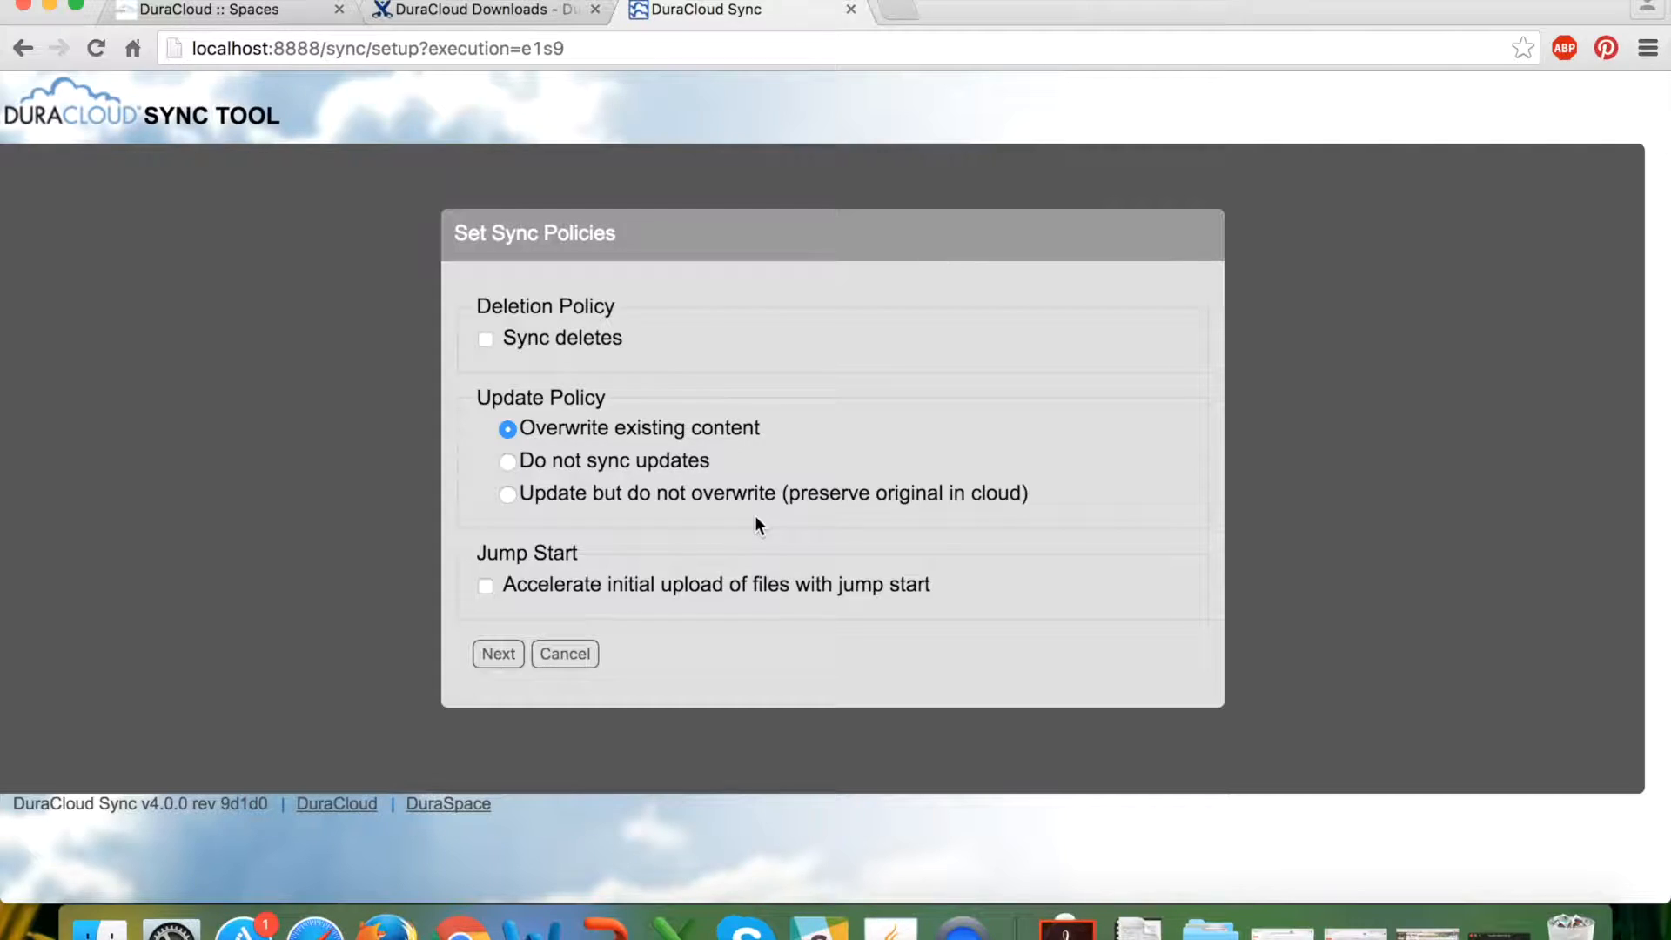
key("super+h")
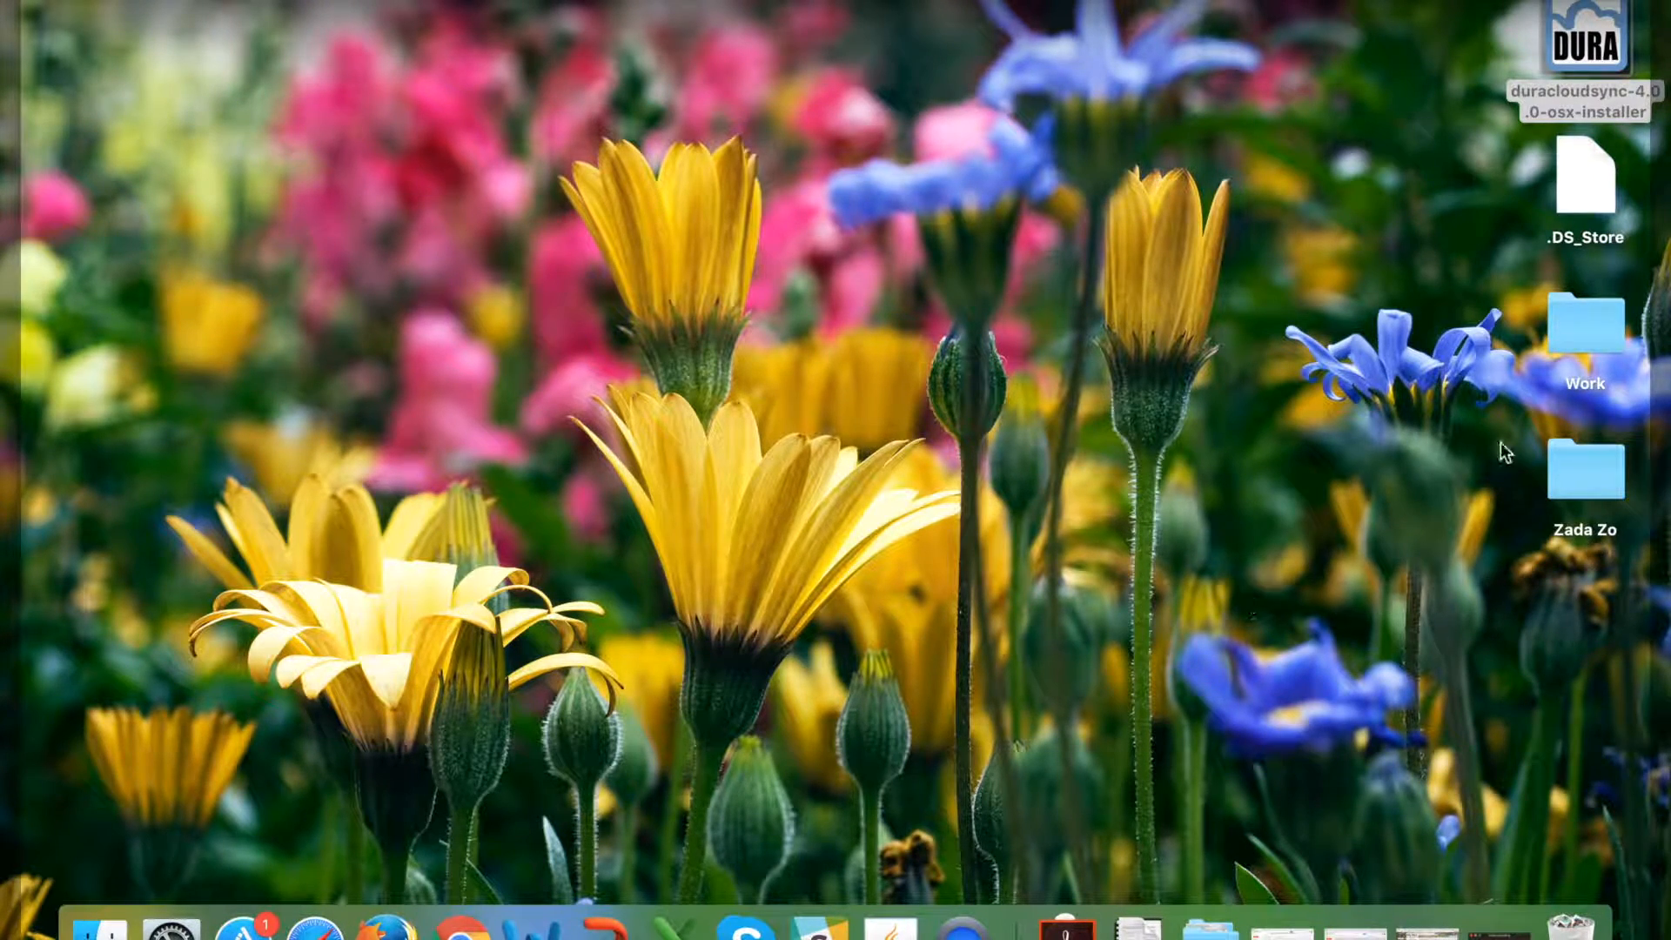
double_click(1591, 470)
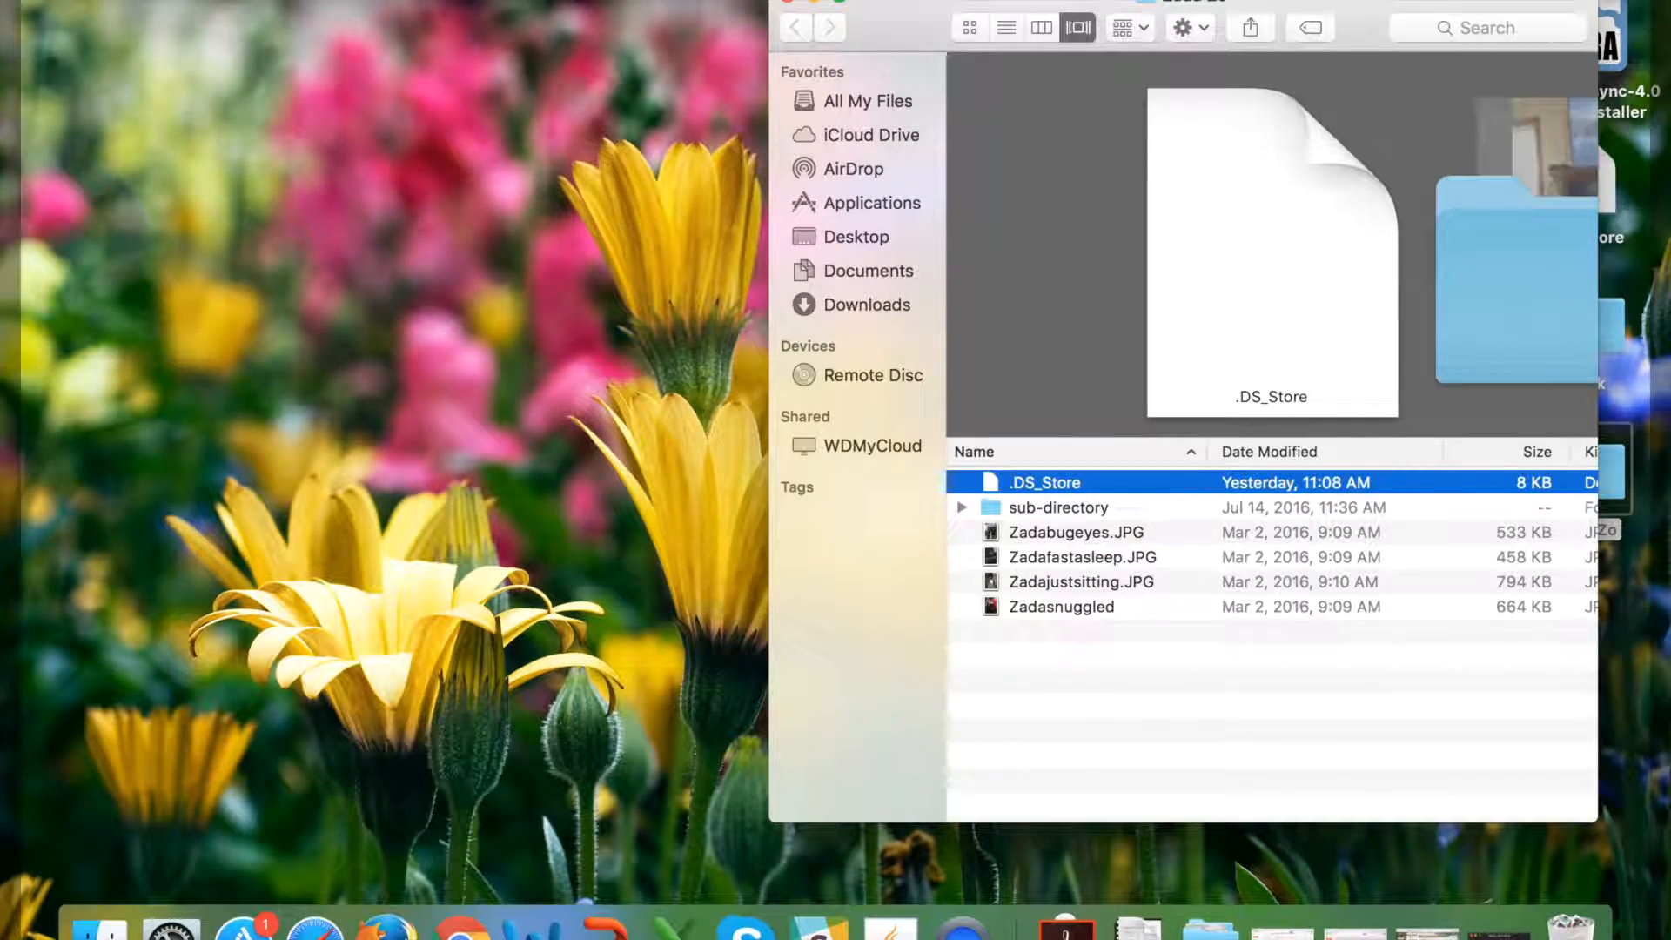
left_click_drag(1196, 10, 724, 8)
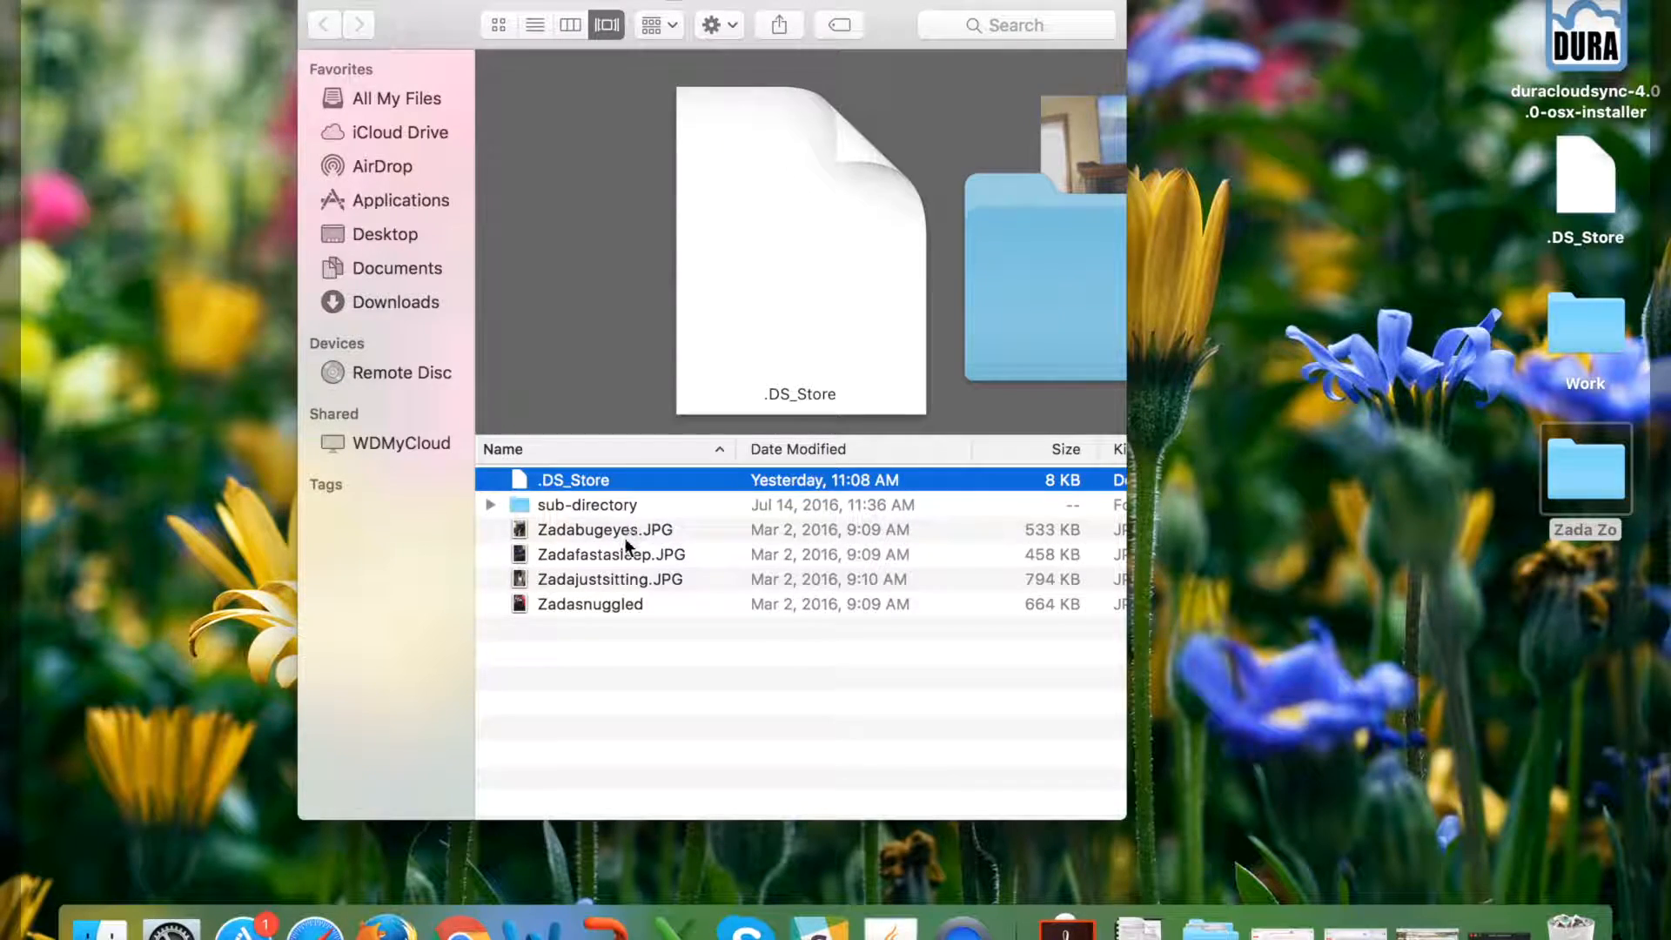
left_click(624, 533)
left_click(614, 604, "shift")
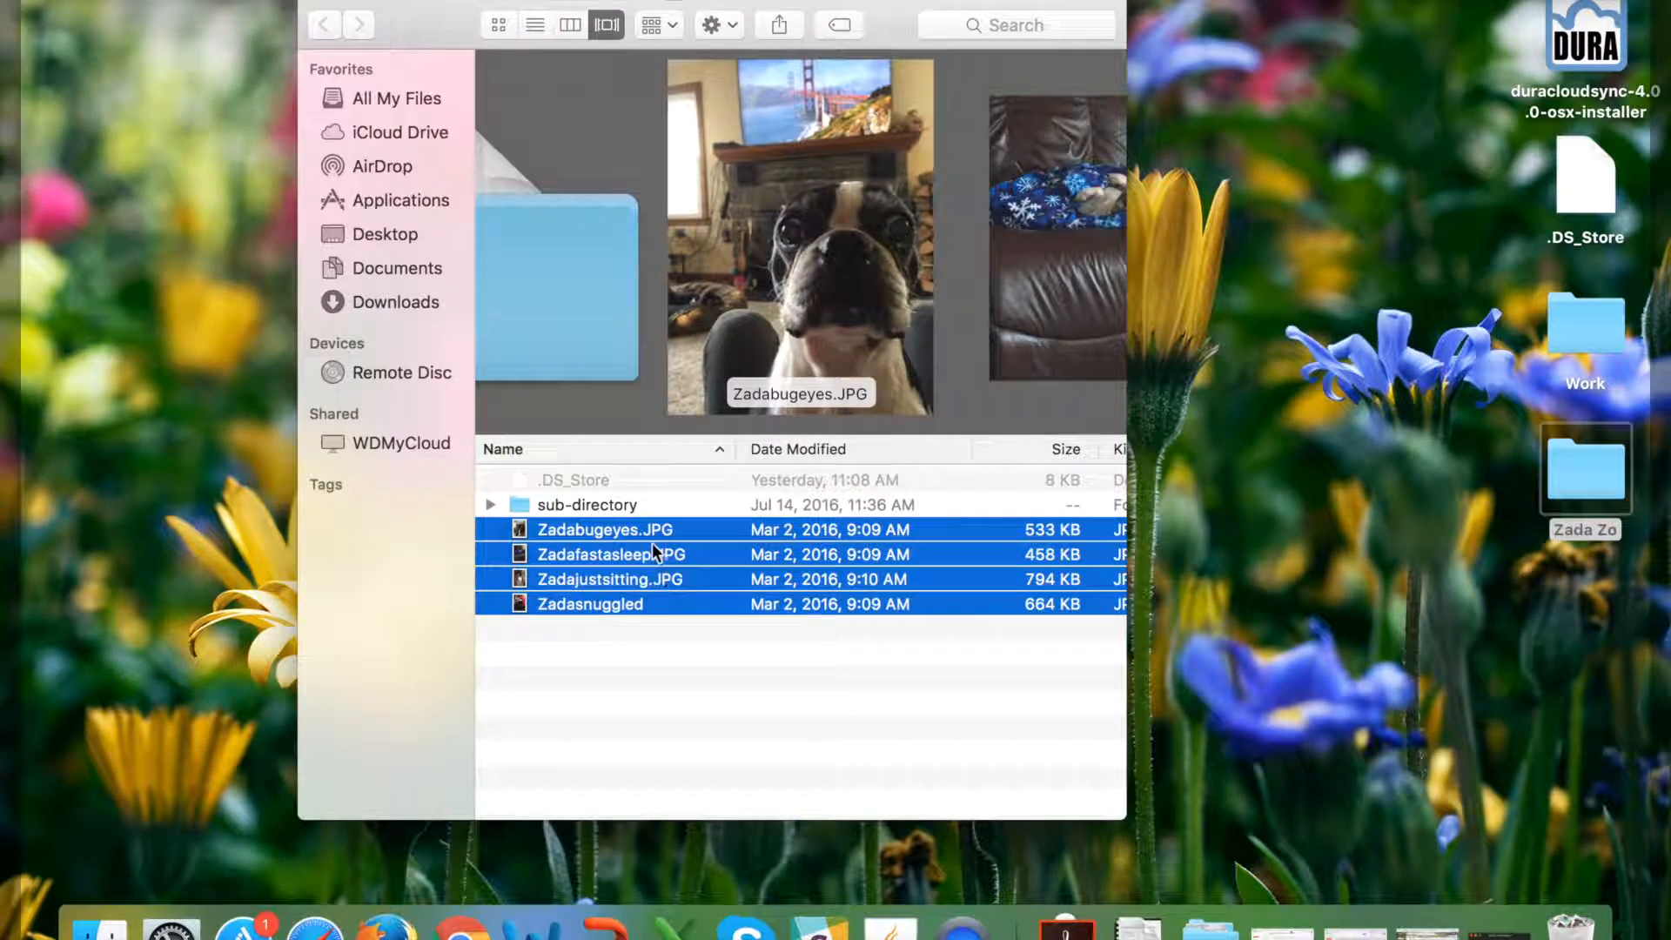
double_click(590, 502)
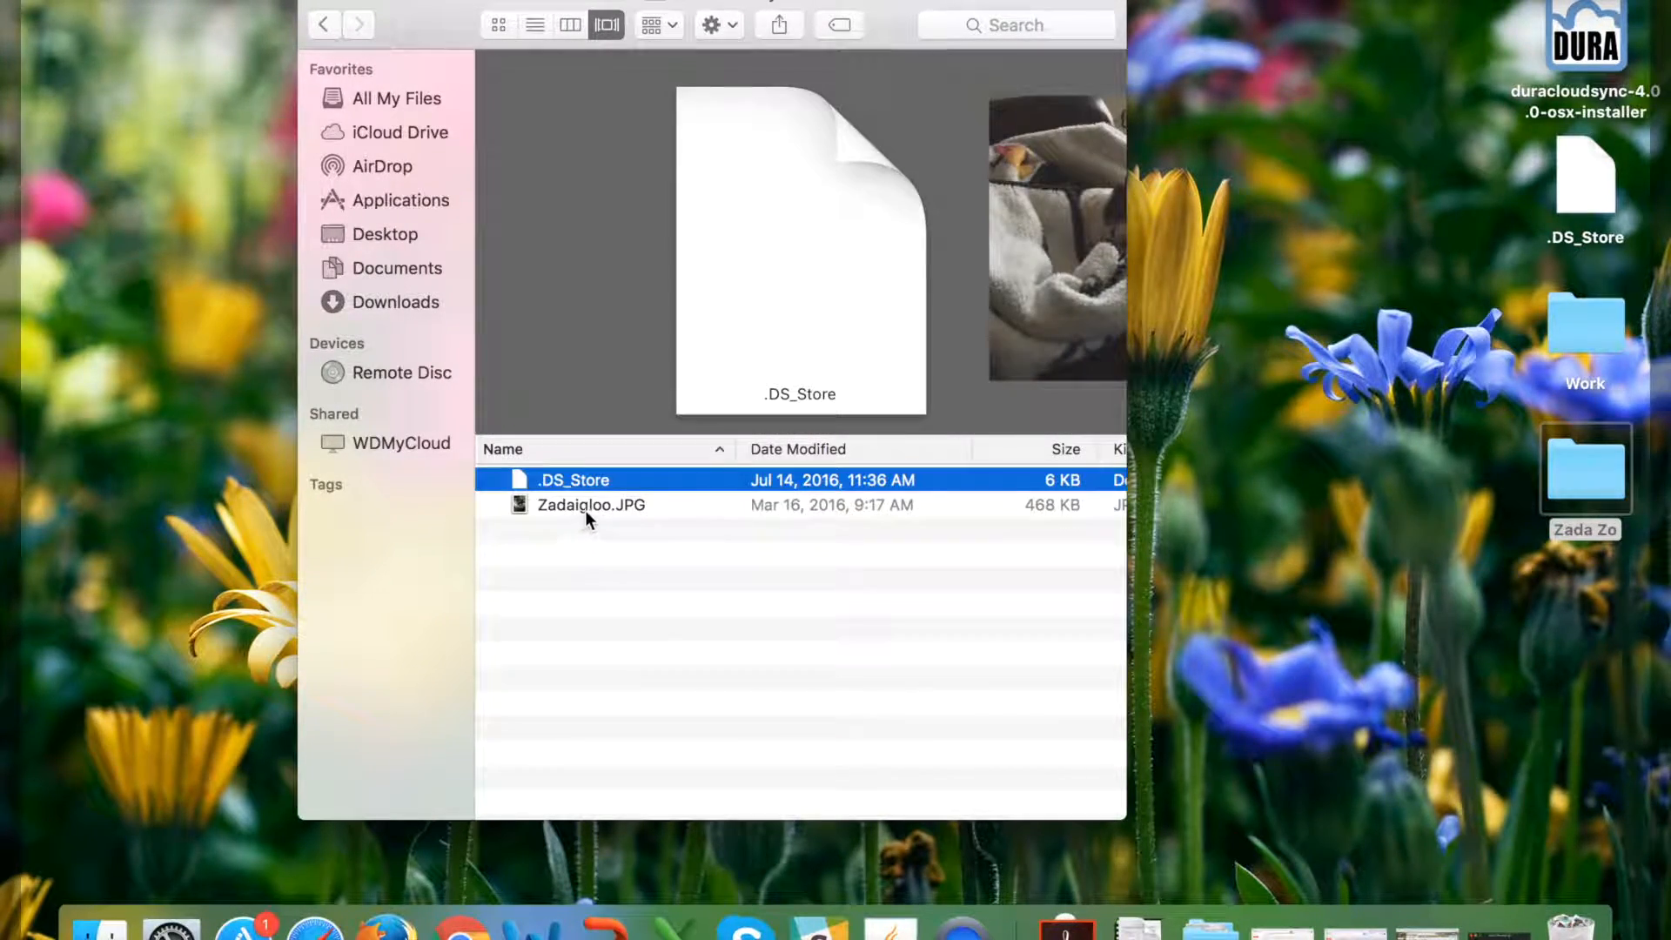
left_click(585, 510)
left_click_drag(425, 9, 406, 118)
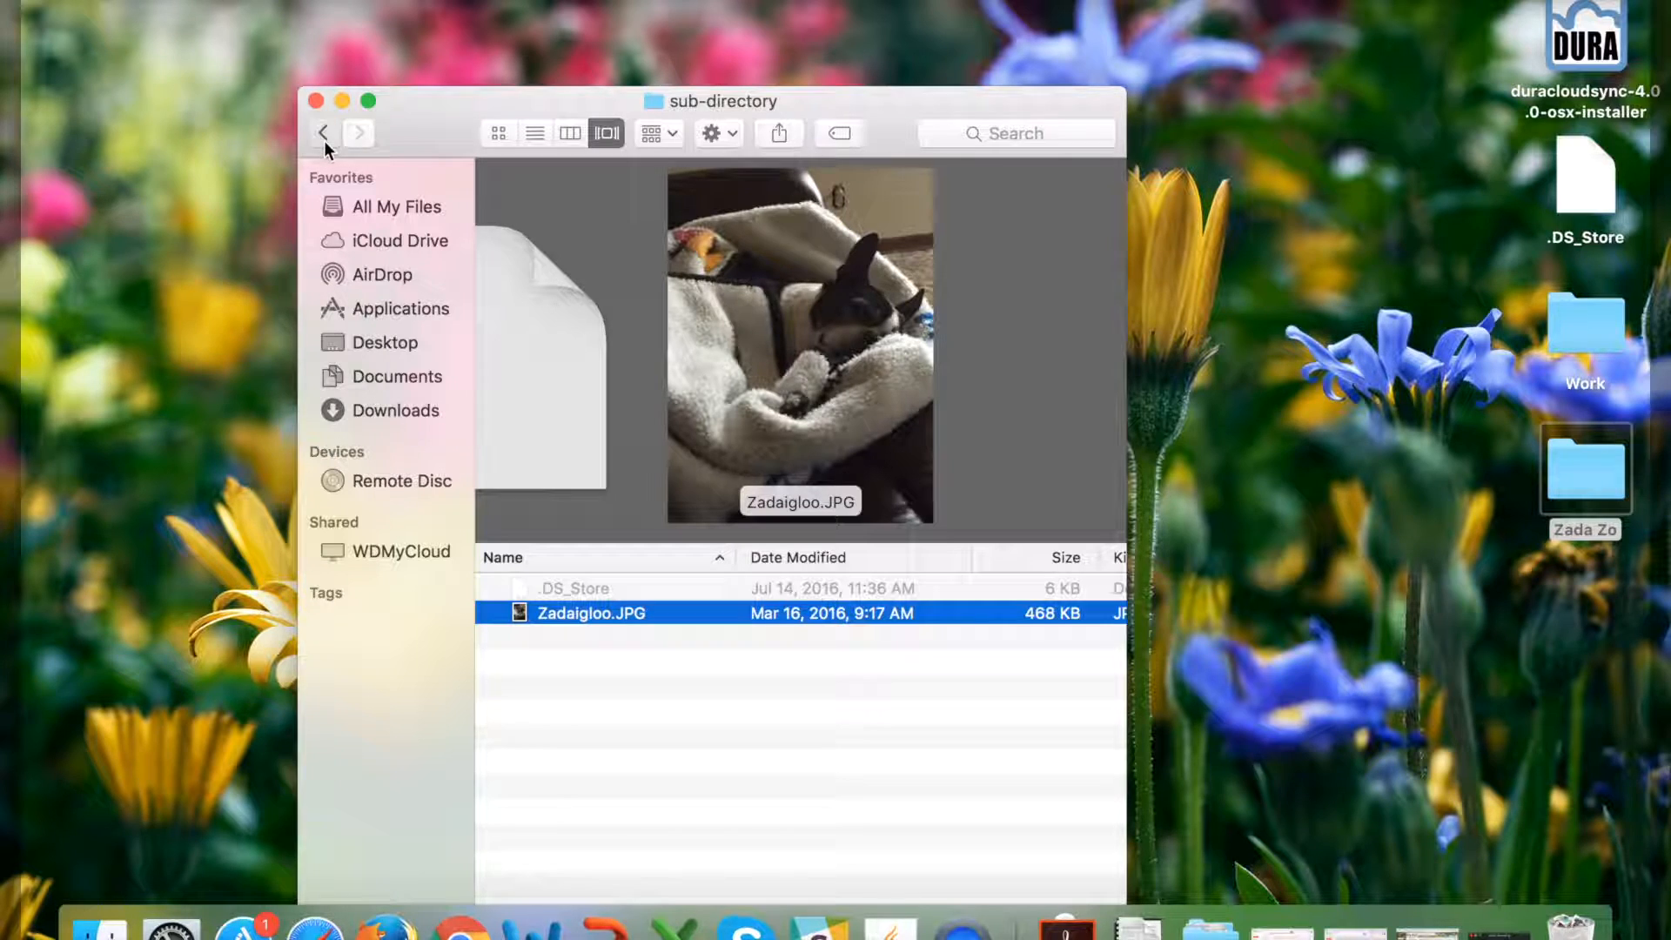
left_click(323, 134)
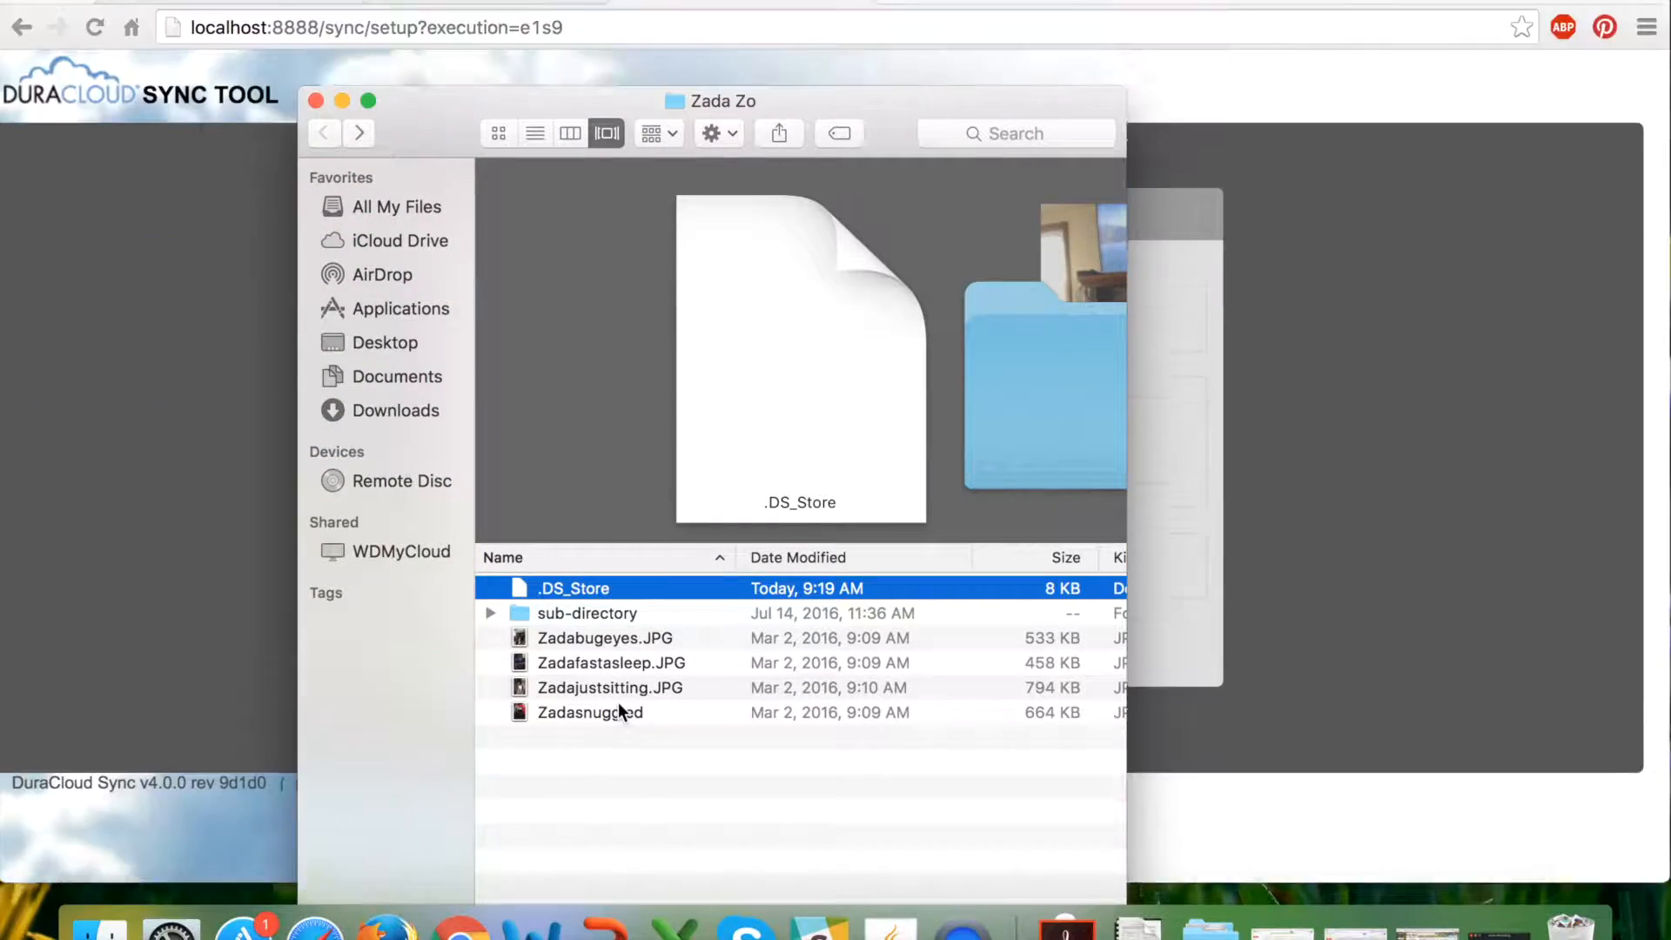
left_click(175, 410)
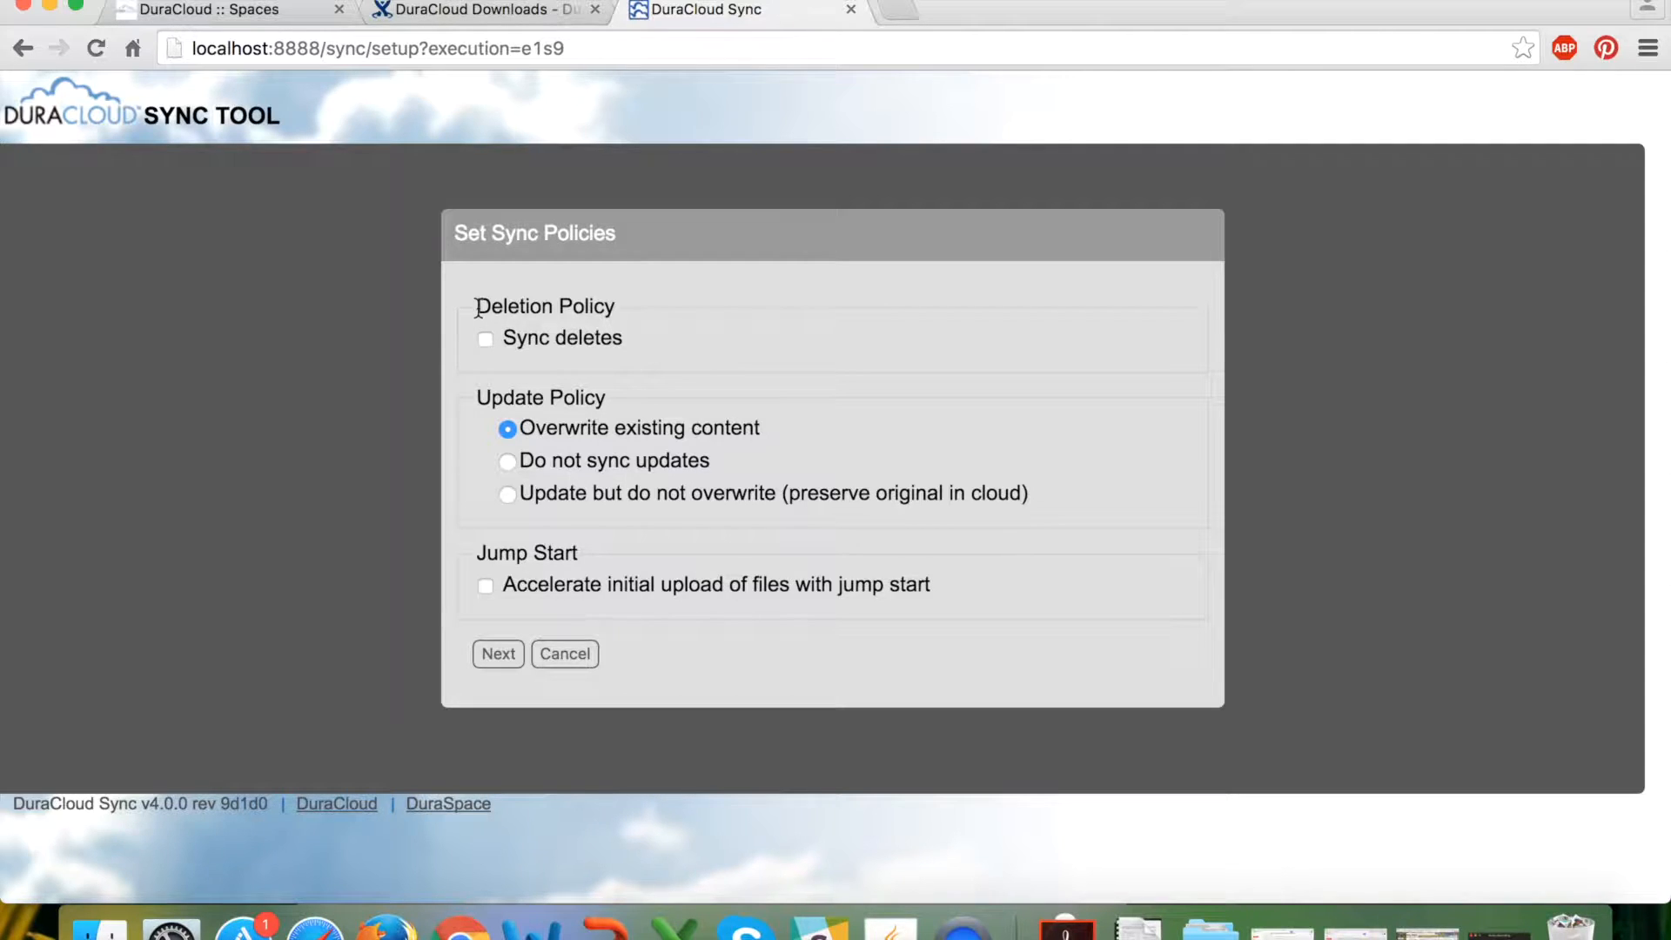
left_click_drag(475, 306, 611, 306)
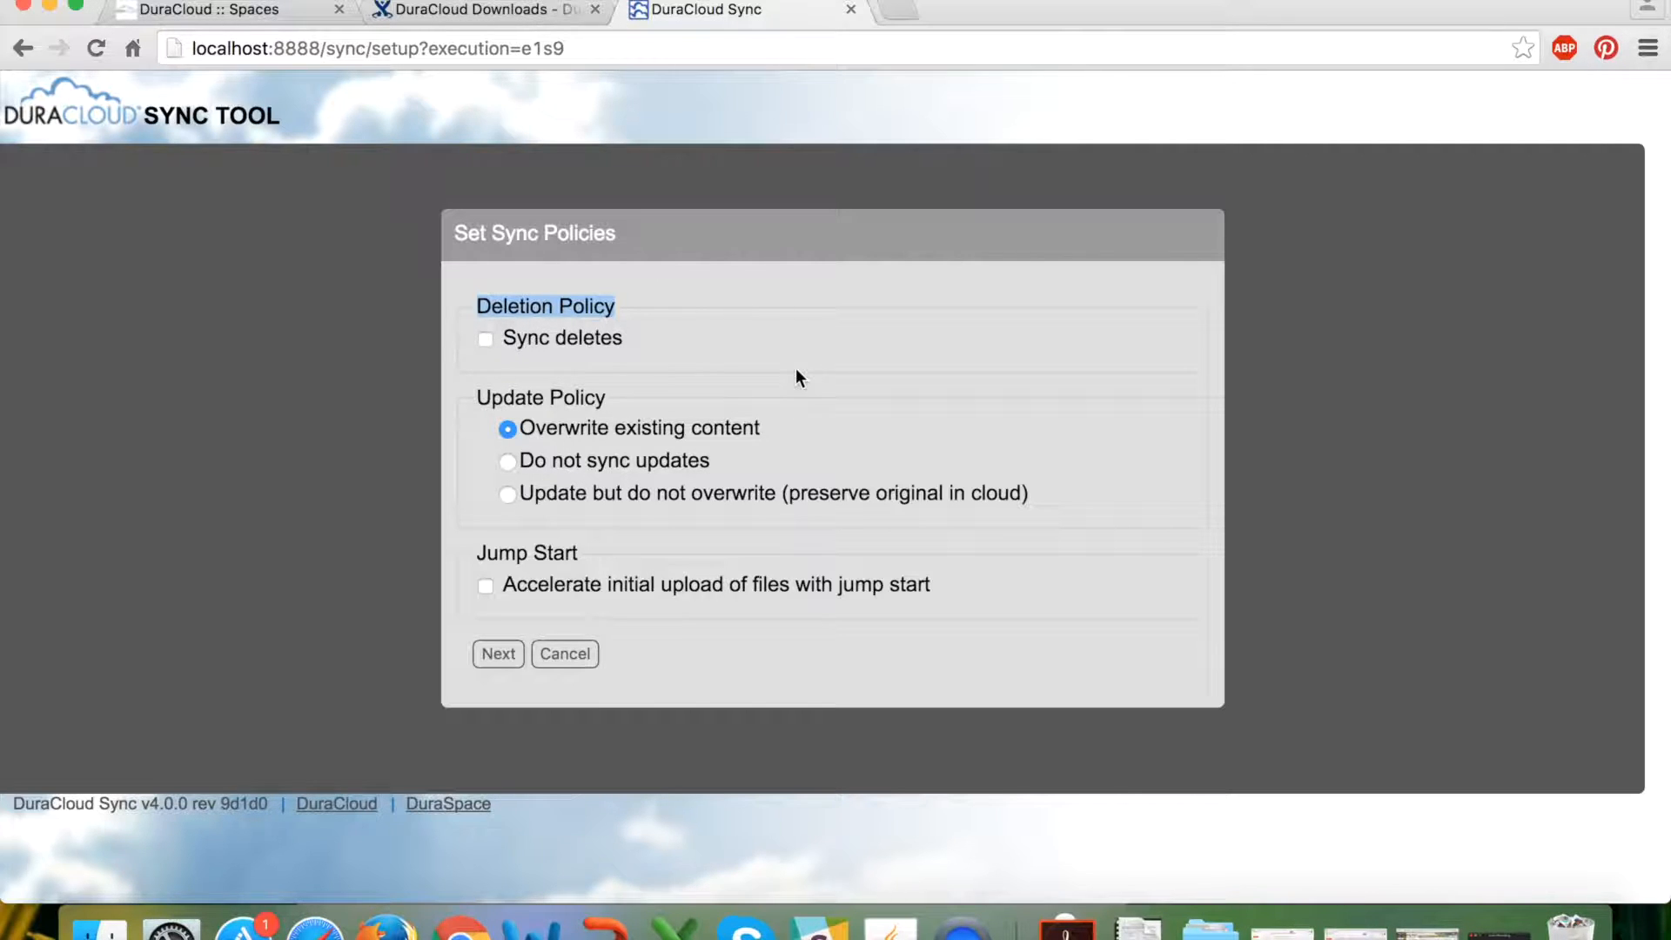
Under Update Policy, select 'Update but do not overwrite (preserve original in cloud)'.
left_click(770, 433)
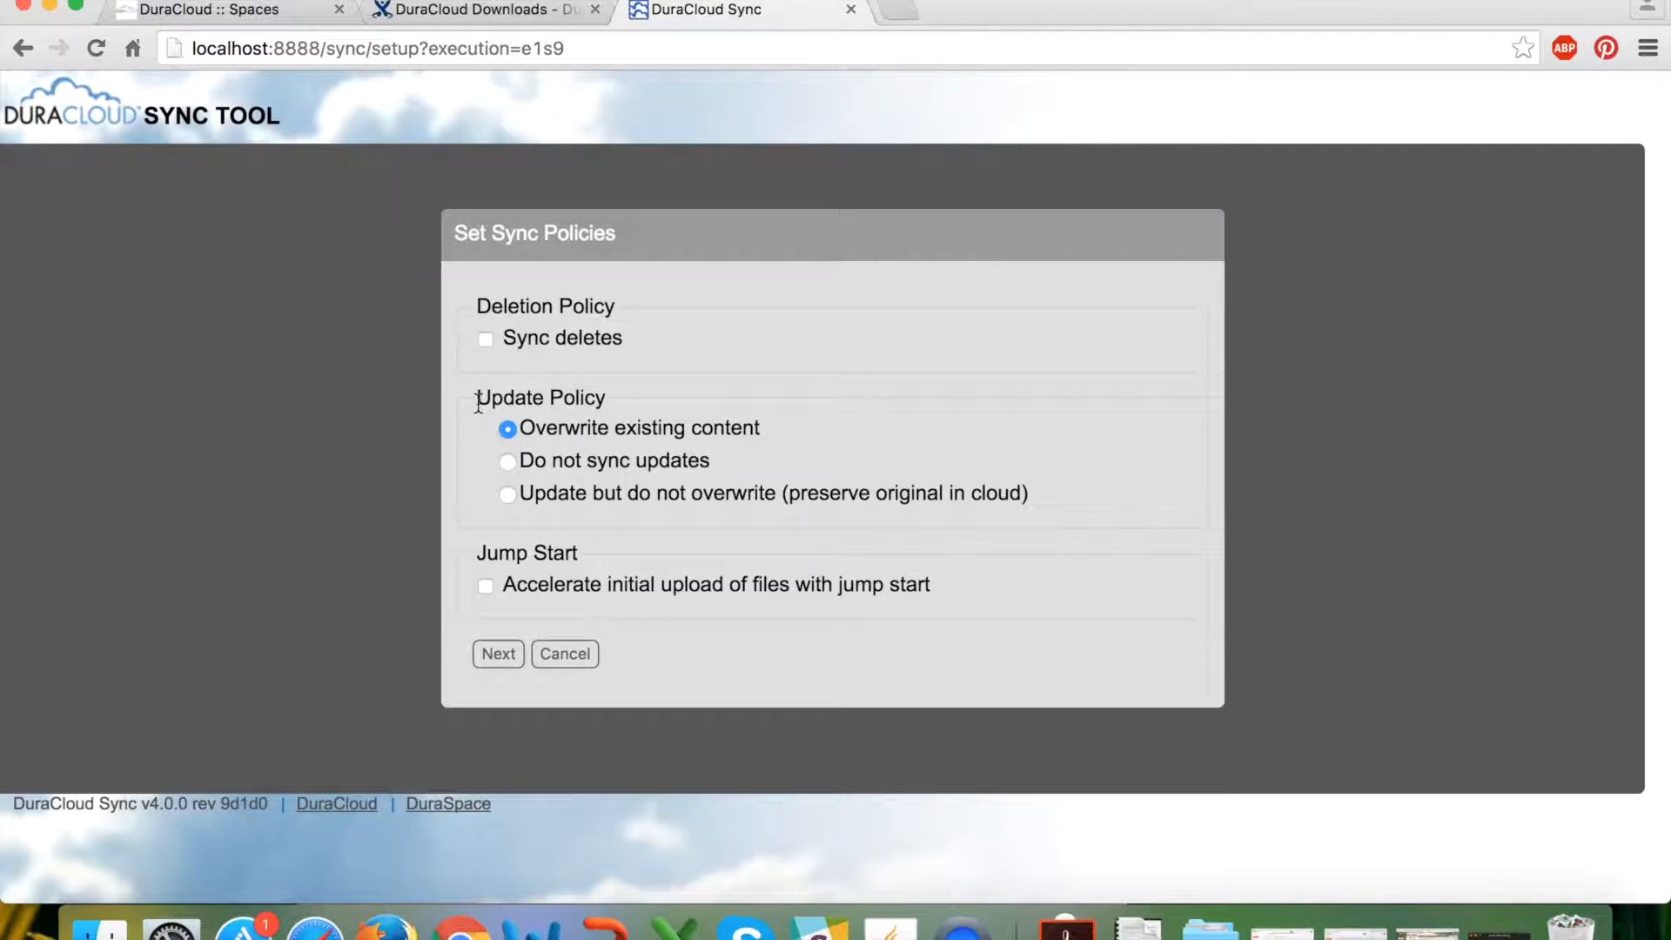
left_click_drag(478, 401, 605, 396)
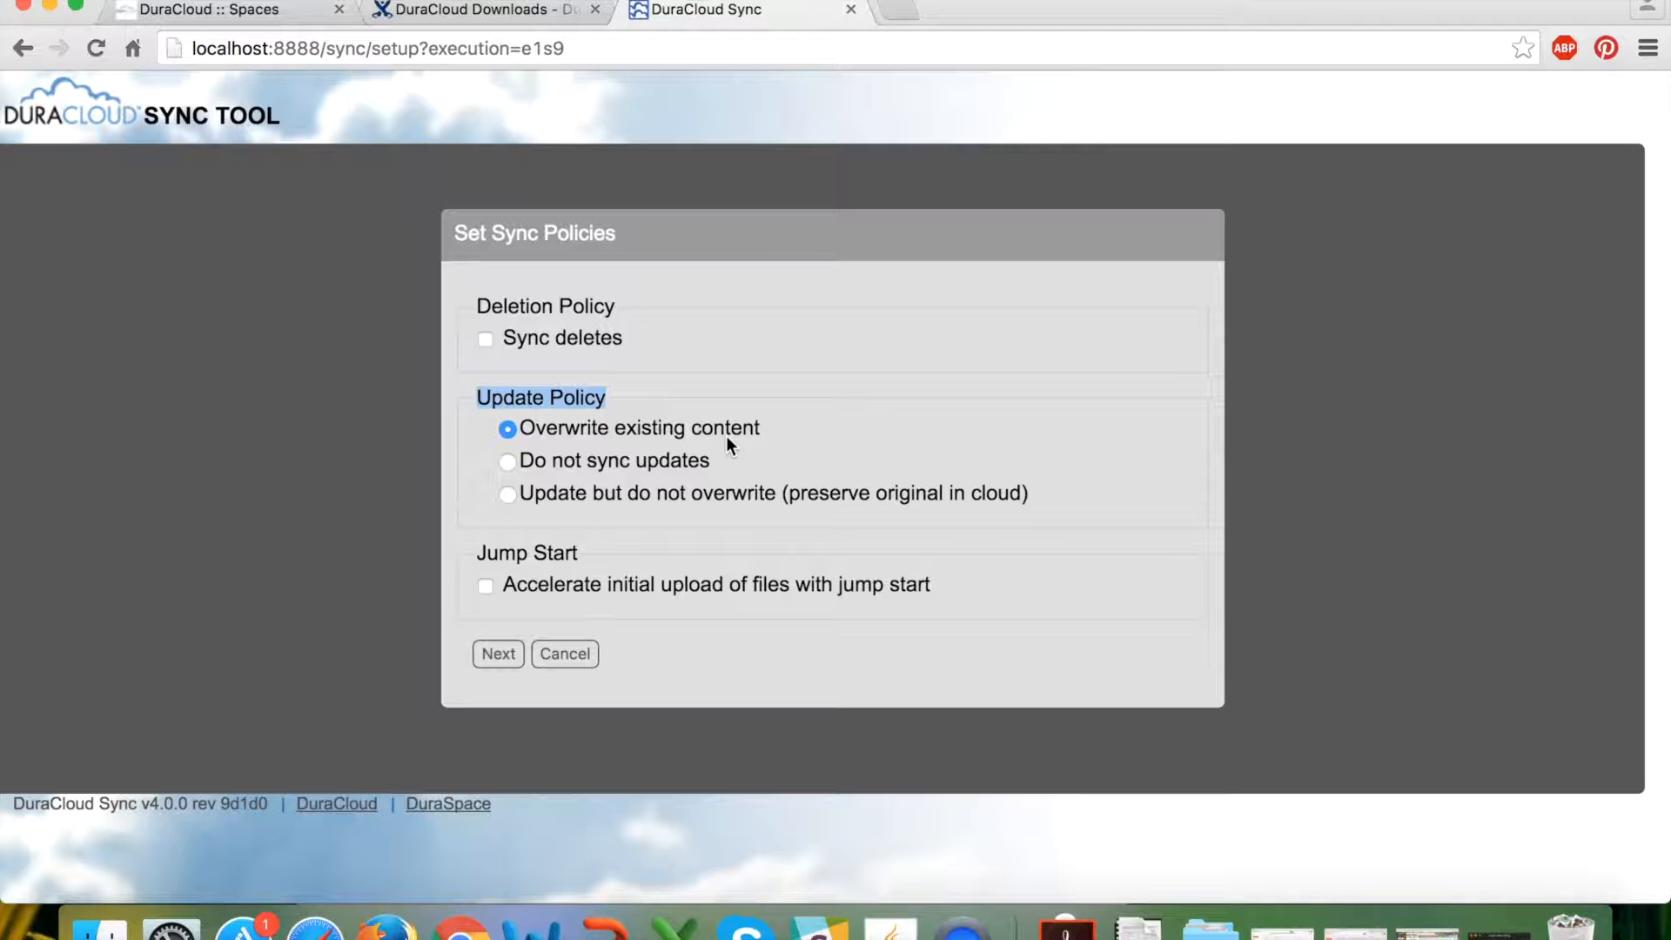
left_click(507, 462)
left_click(508, 495)
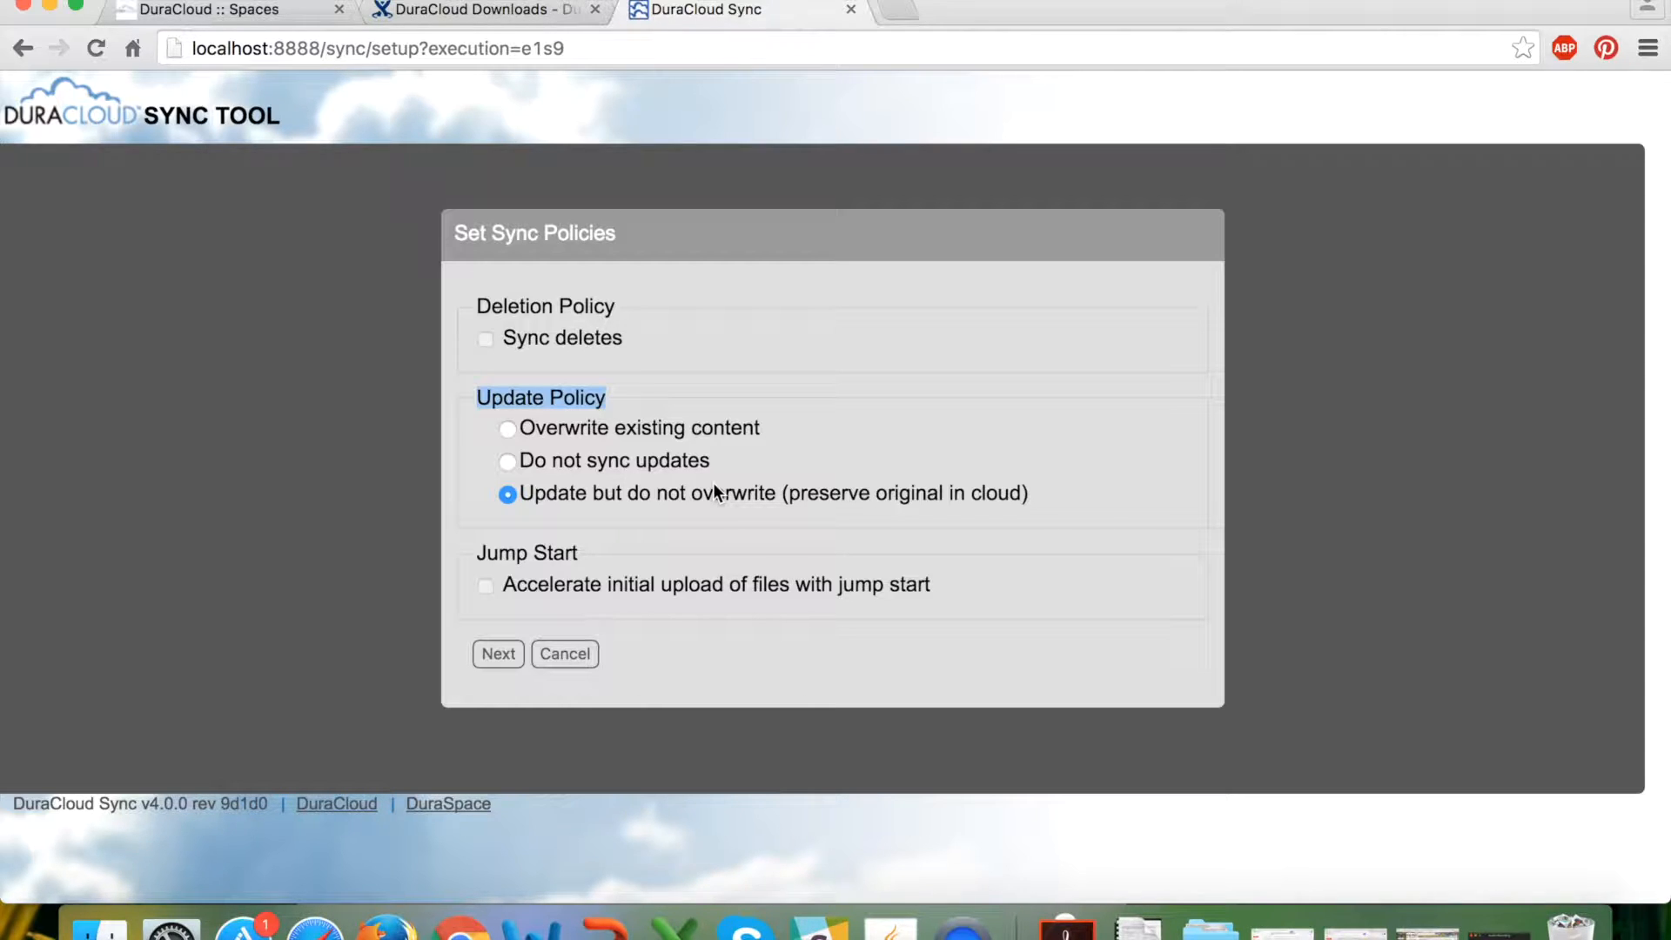
Choose 'Overwrite existing content' as the update policy and enable jump start for the initial upload.
left_click_drag(478, 555, 591, 553)
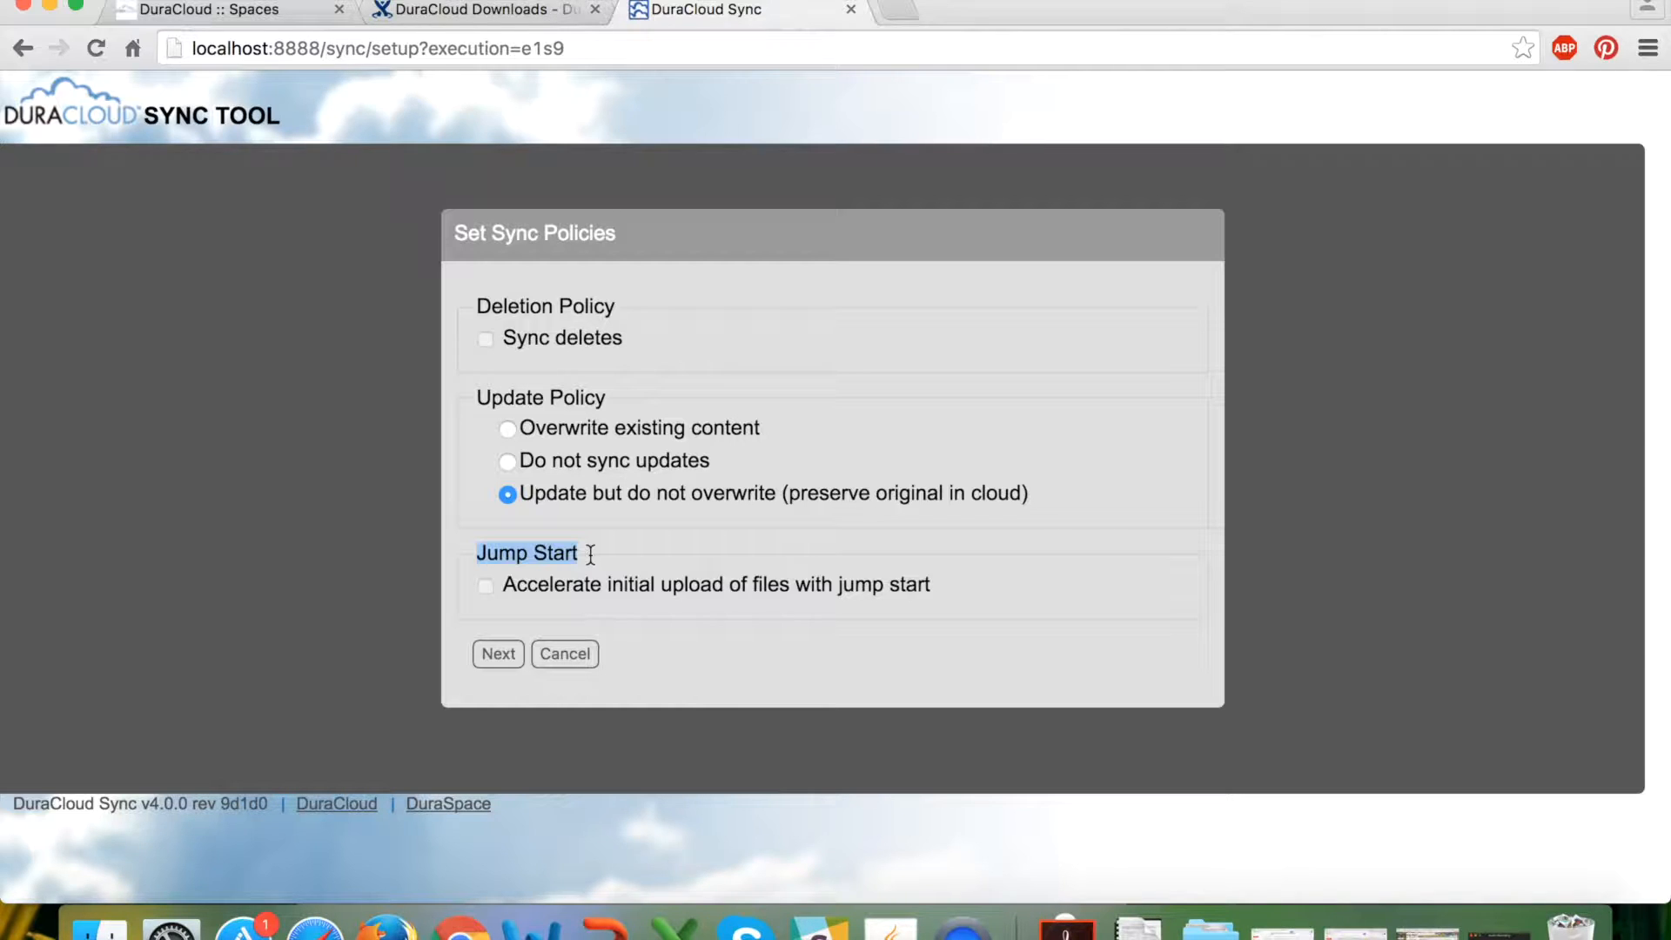
left_click(509, 429)
left_click(485, 585)
mouse_move(502, 587)
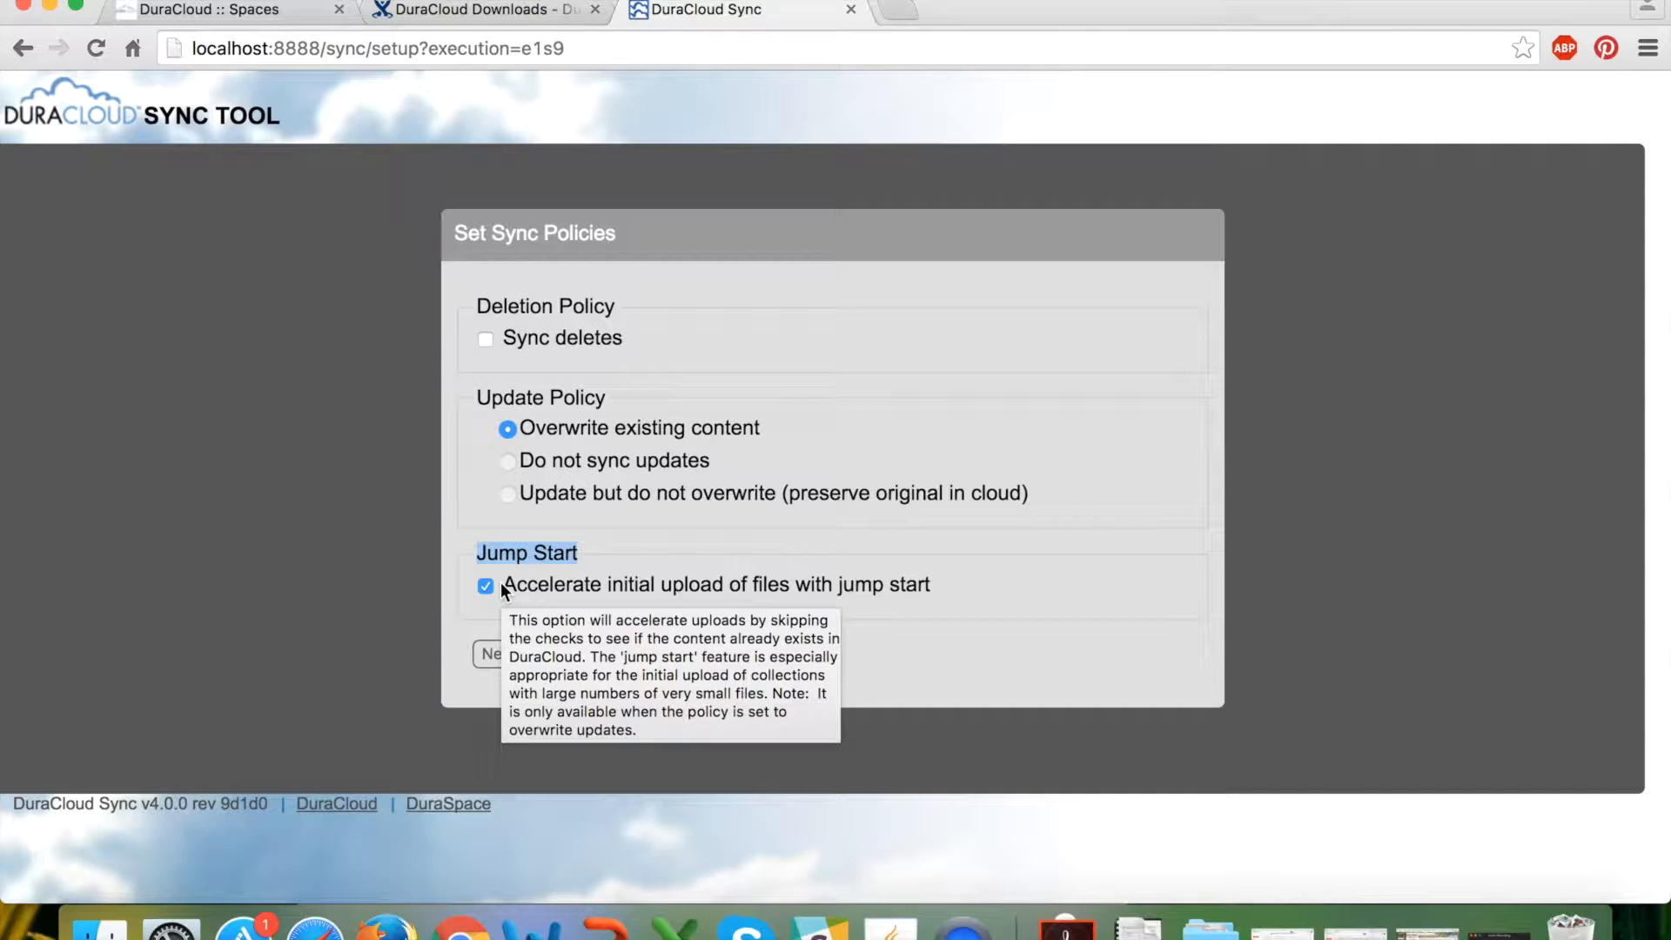
Confirm the overwrite and jump-start policies and advance to the final Sync Setup page.
left_click(492, 654)
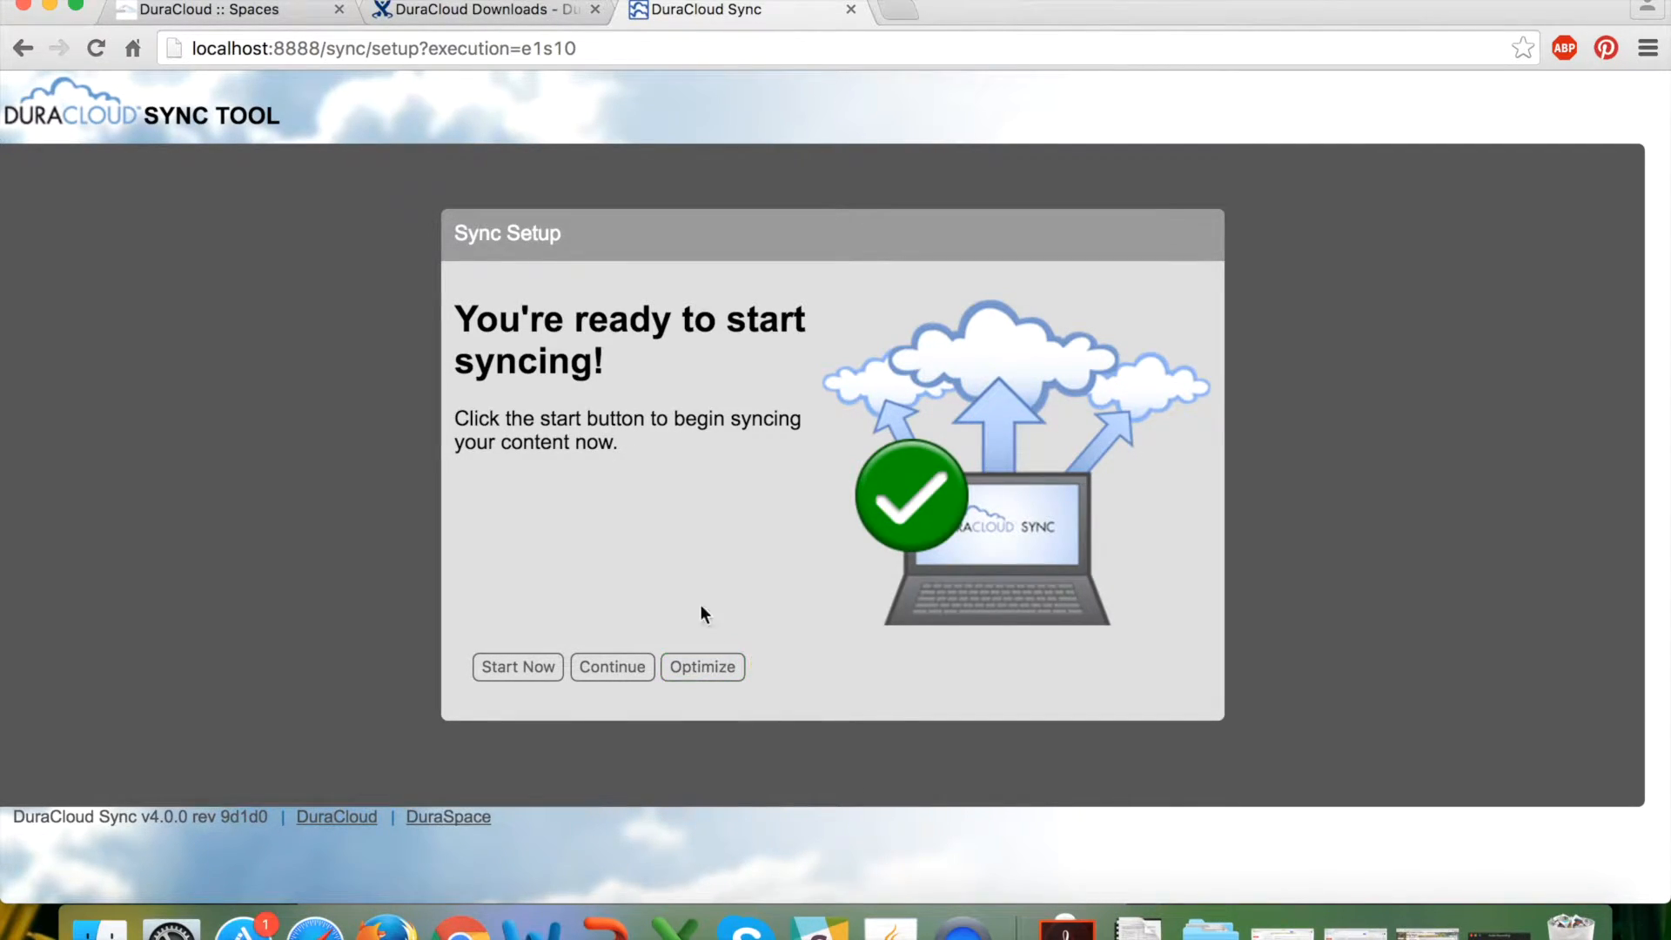
Start syncing now and follow the Status page as the 8 queued files process.
left_click(510, 669)
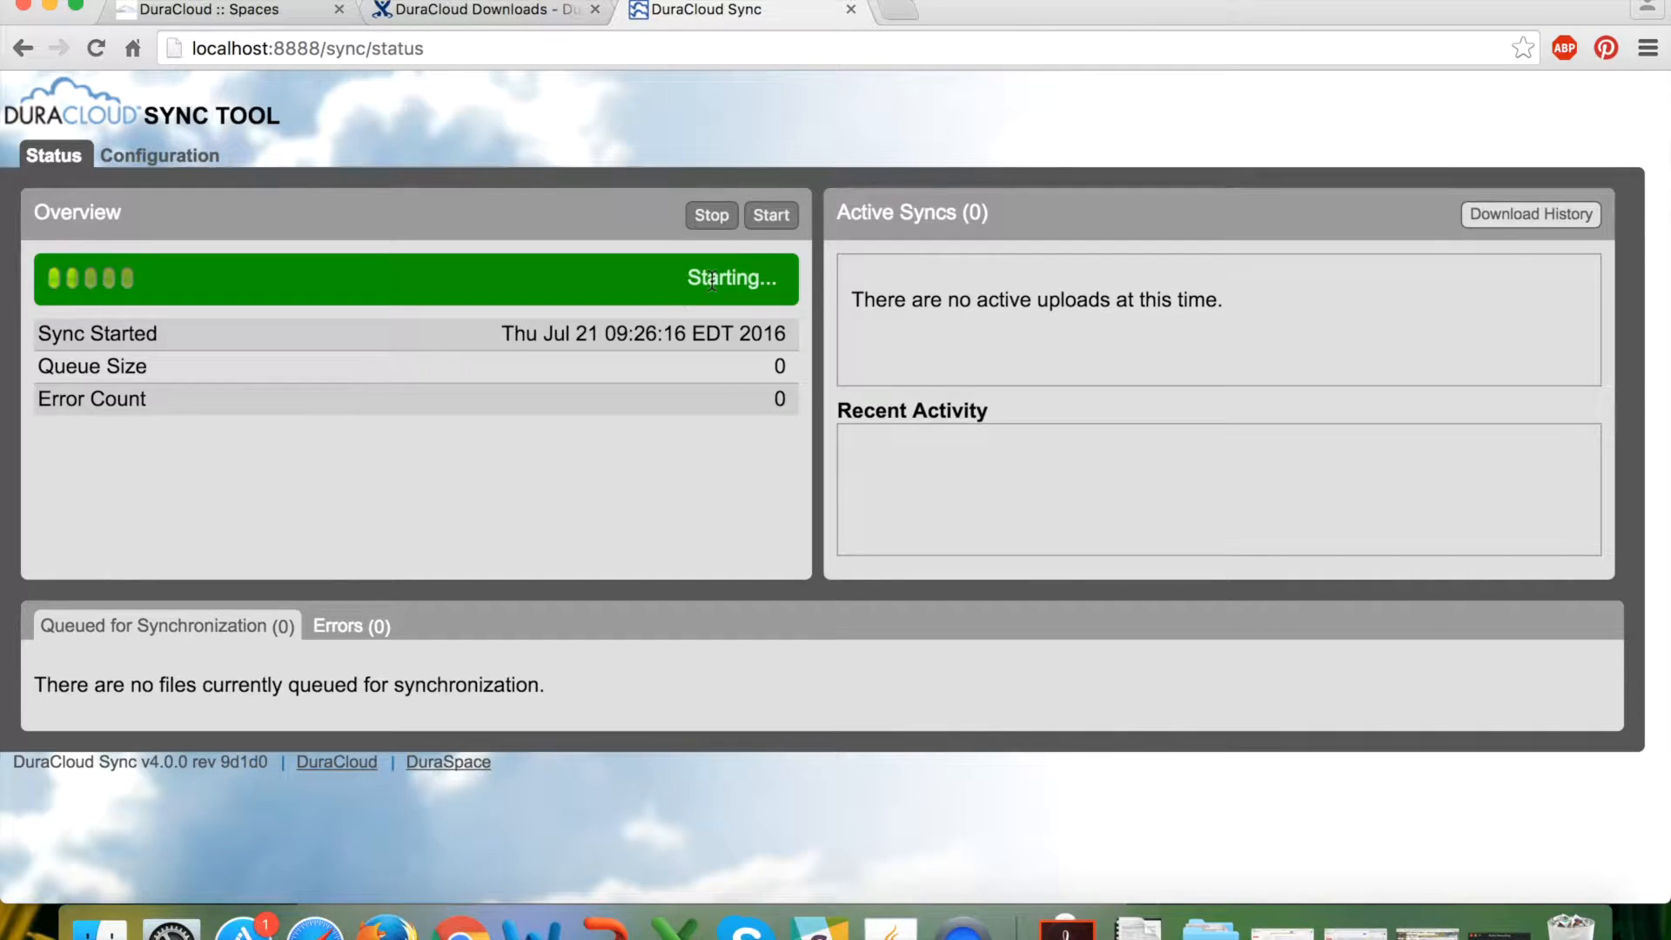
scroll(554, 729, "down", 2)
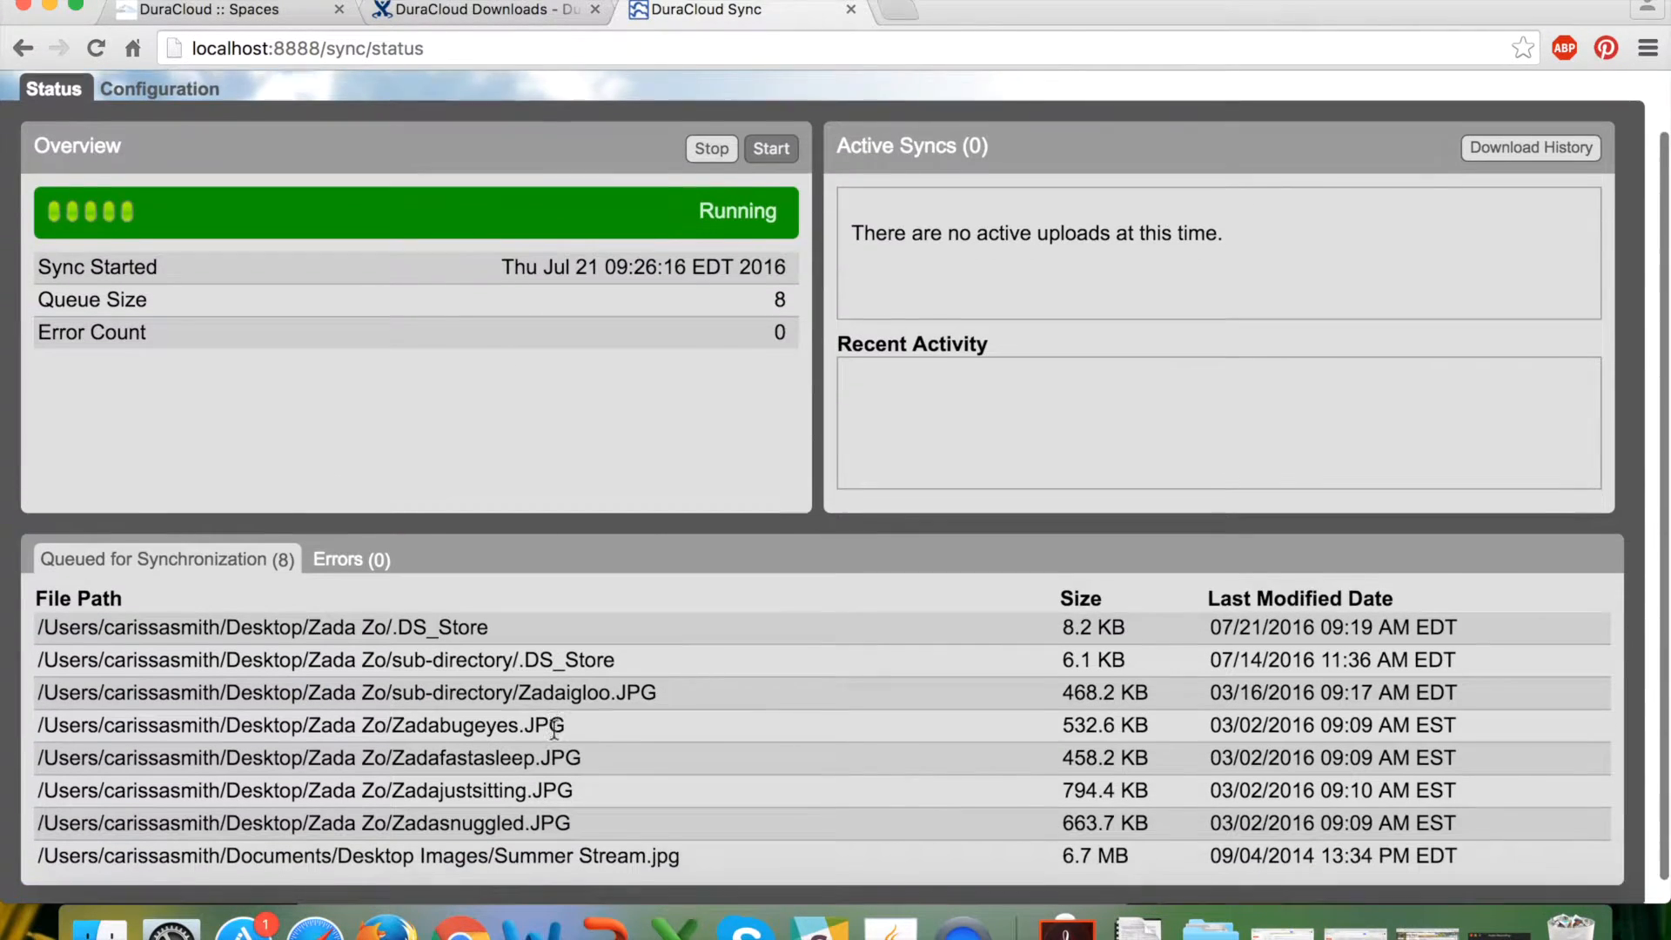
scroll(554, 730, "down", 1)
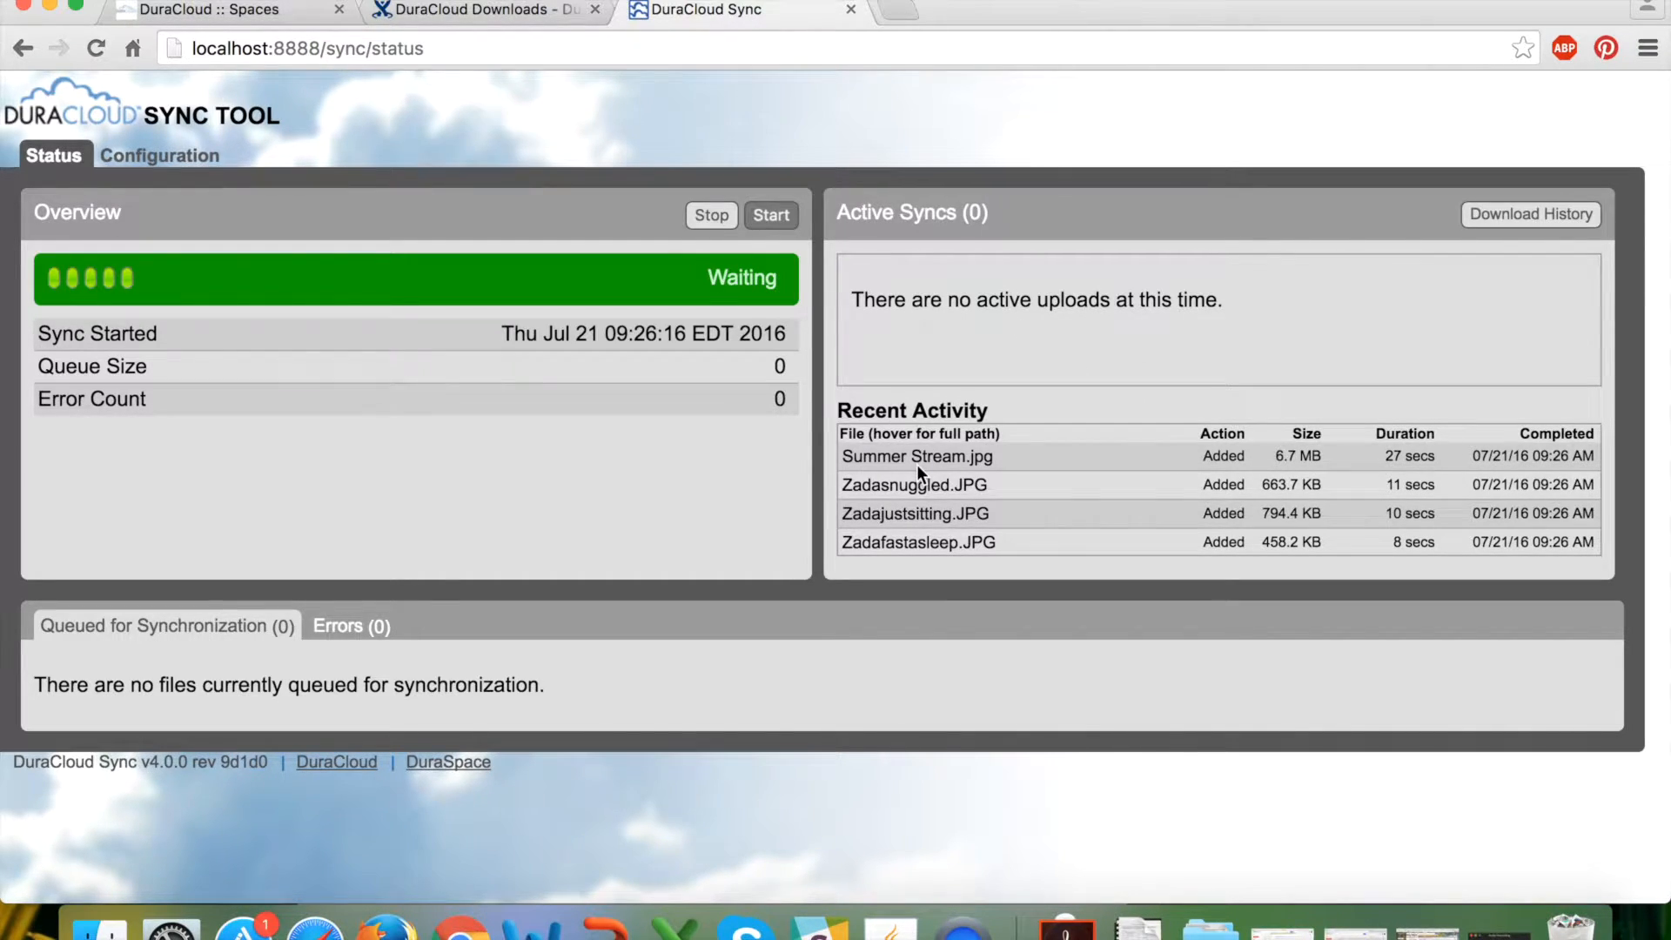
mouse_move(919, 467)
left_click_drag(706, 277, 776, 277)
left_click(776, 277)
left_click(851, 8)
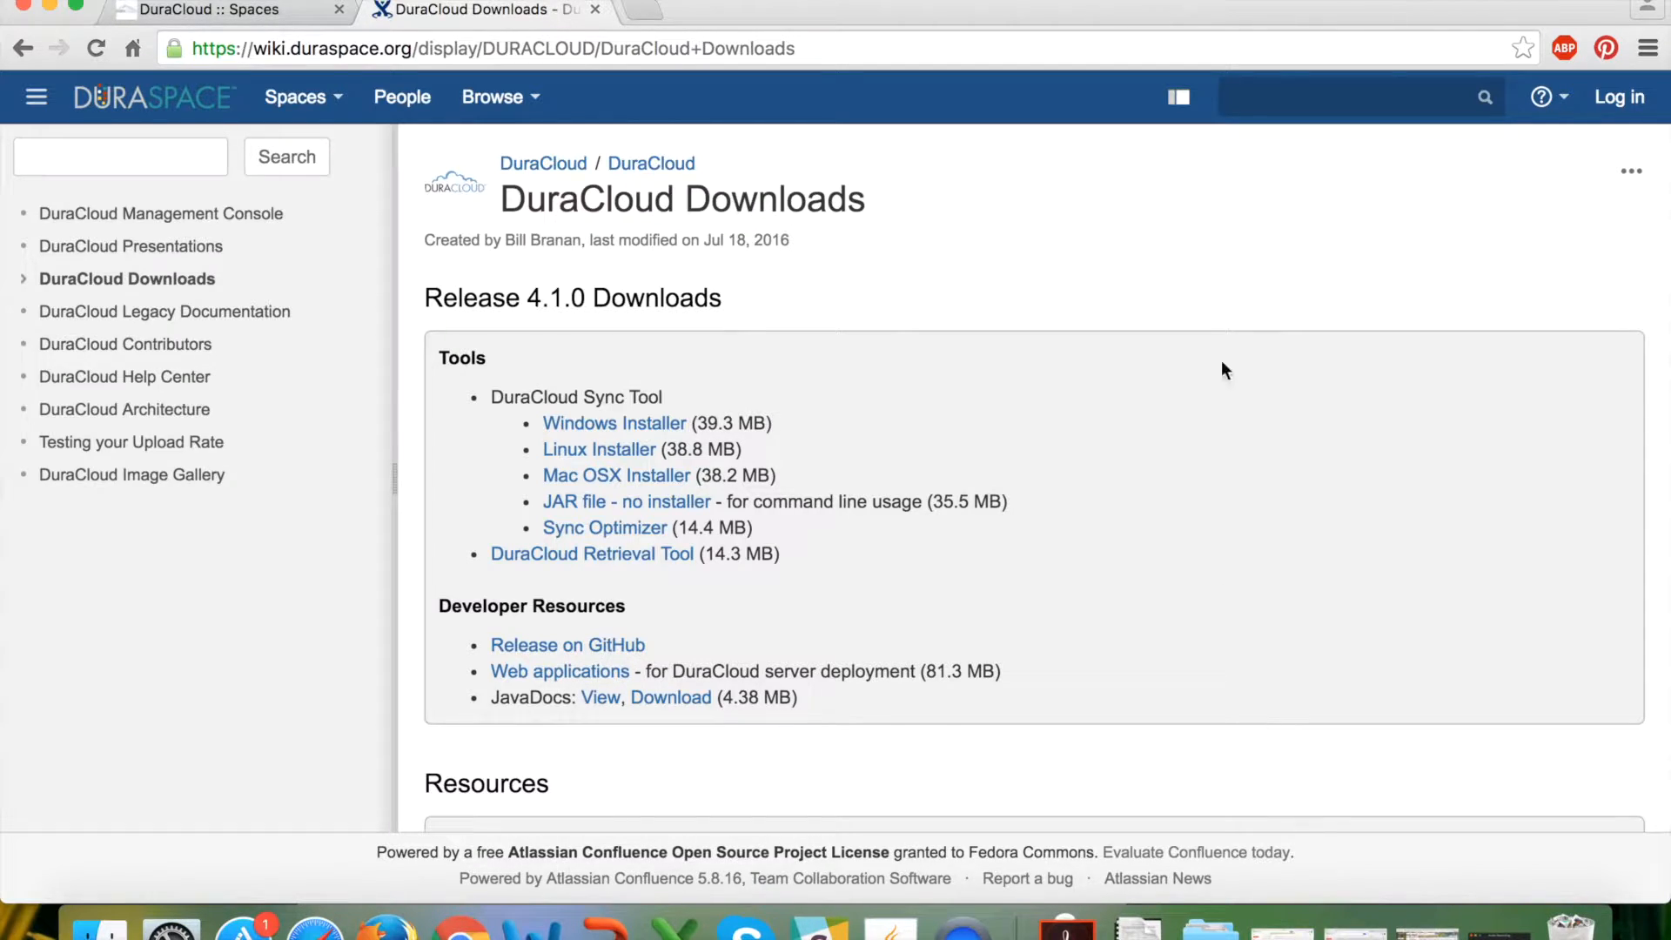
left_click(1085, 1)
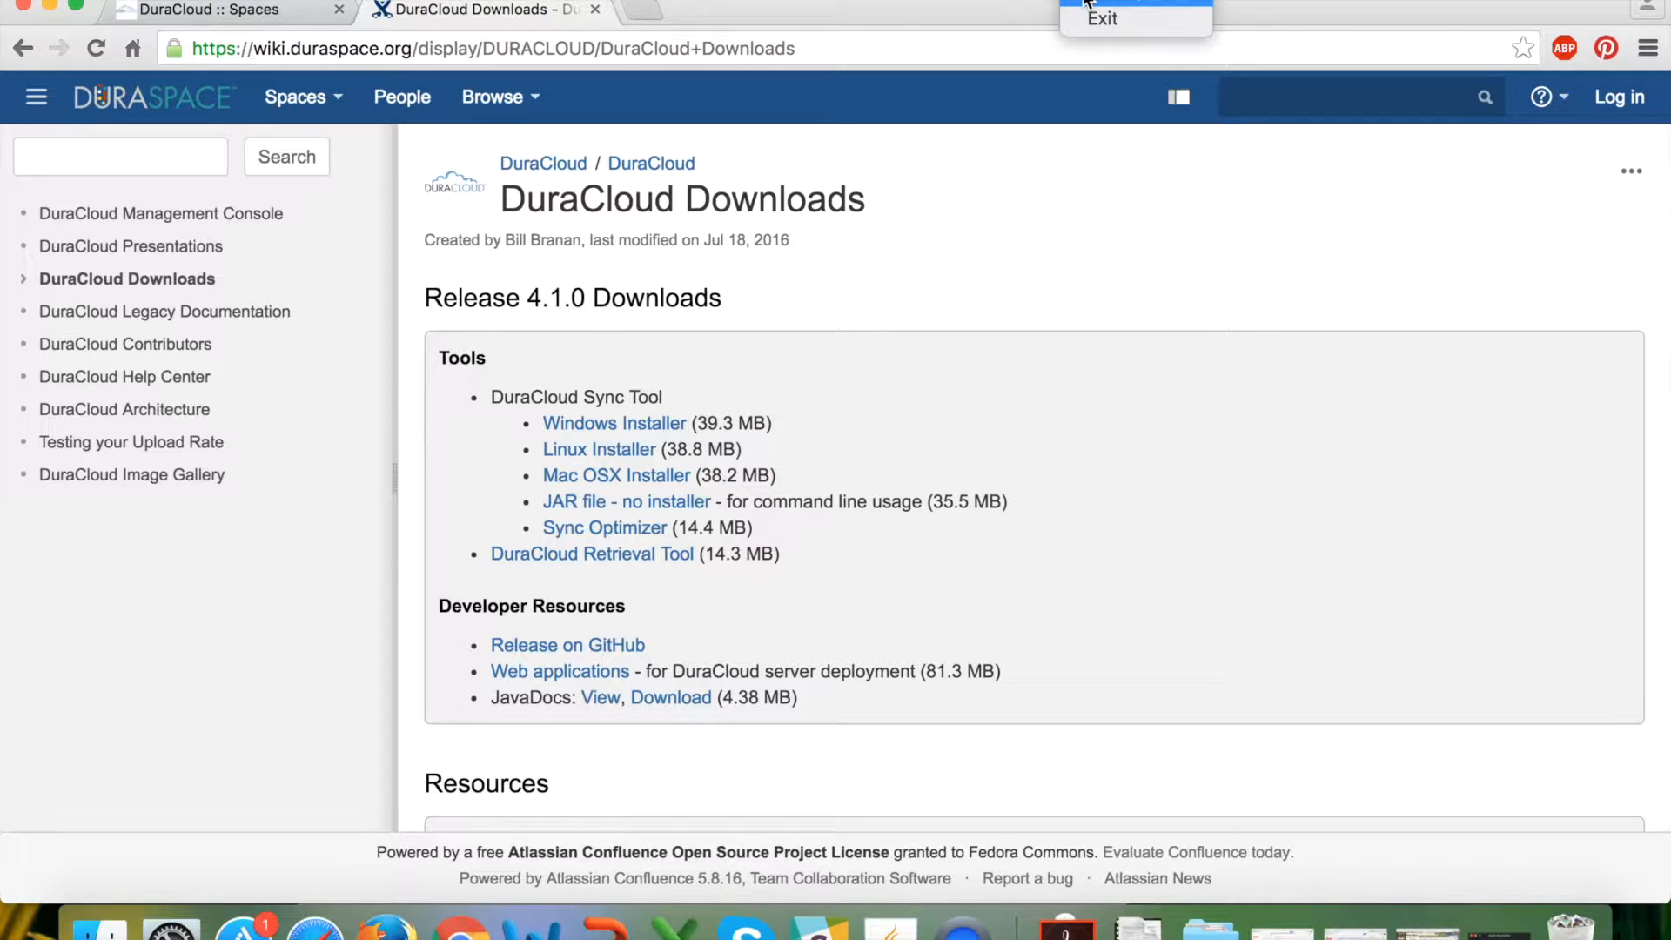
left_click(1086, 3)
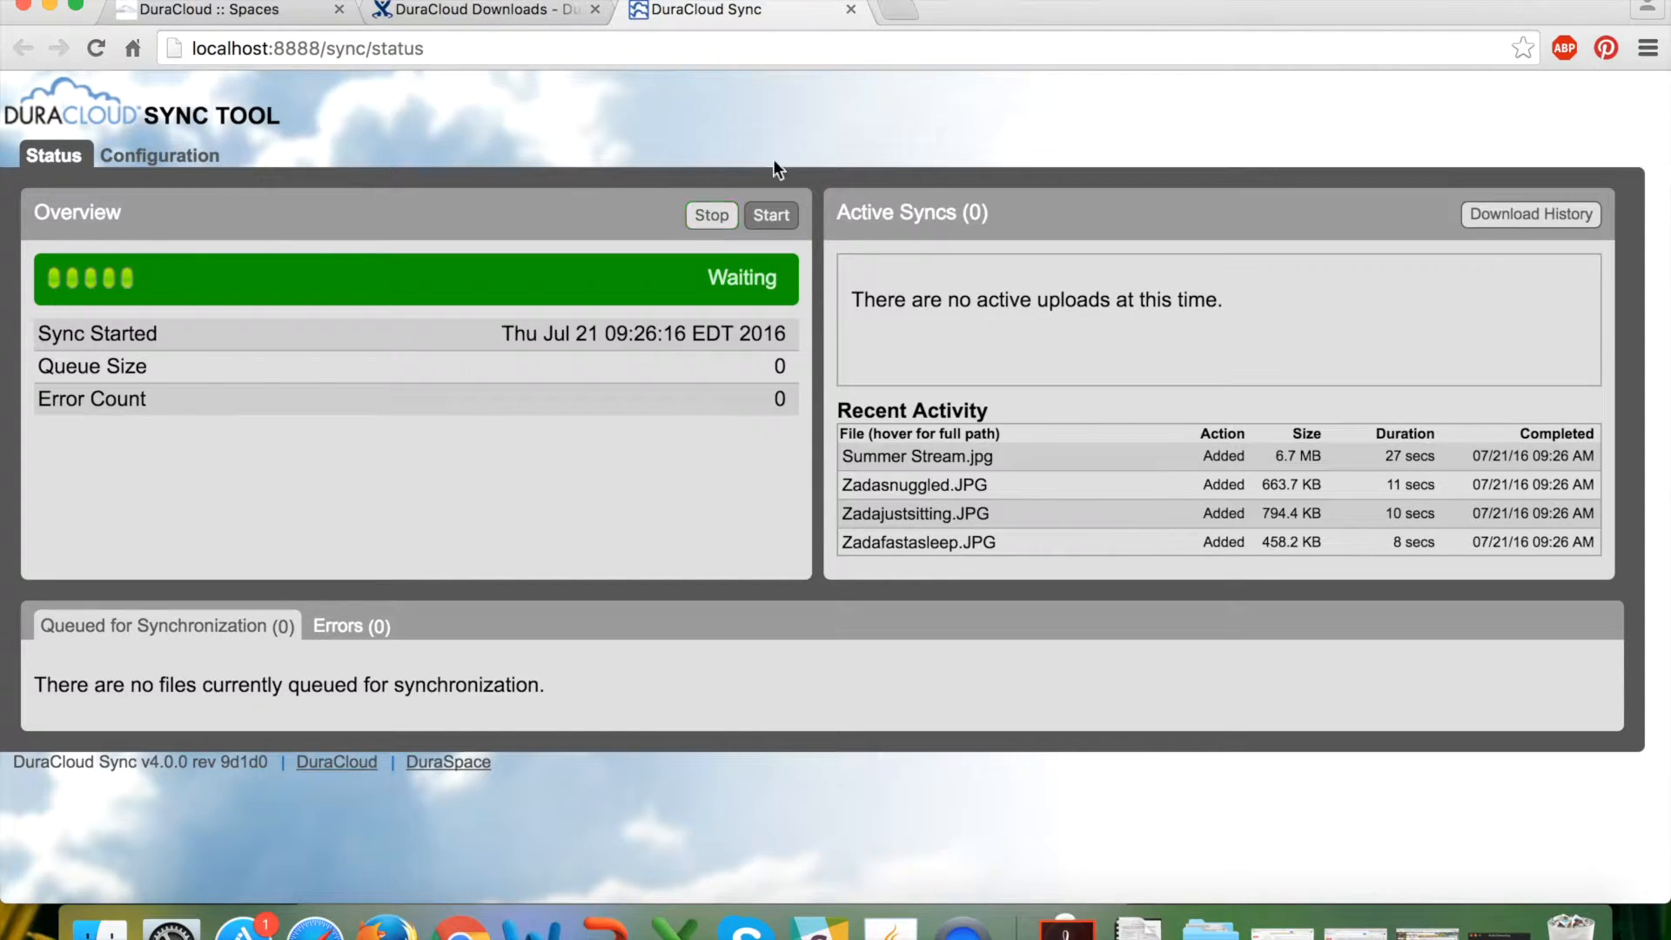
Stop the running sync from the Overview panel so the status reads Stopped.
left_click(710, 215)
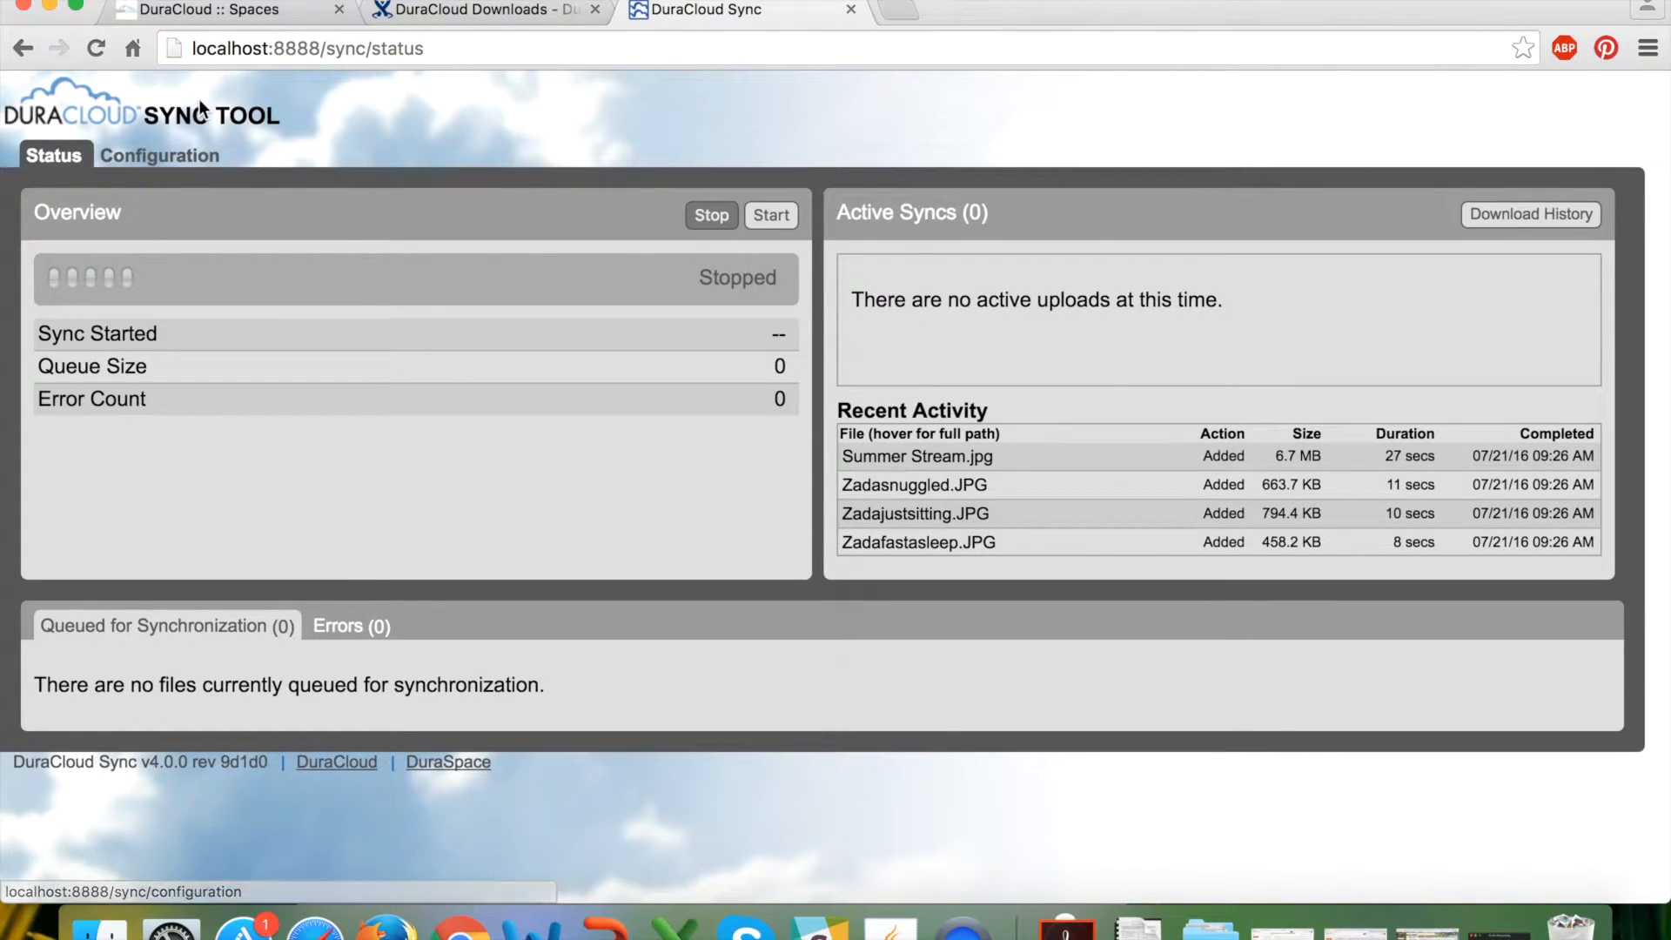
Review the sync configuration and Recent Activity, then return to the DuraCloud Spaces browser tab.
left_click(209, 160)
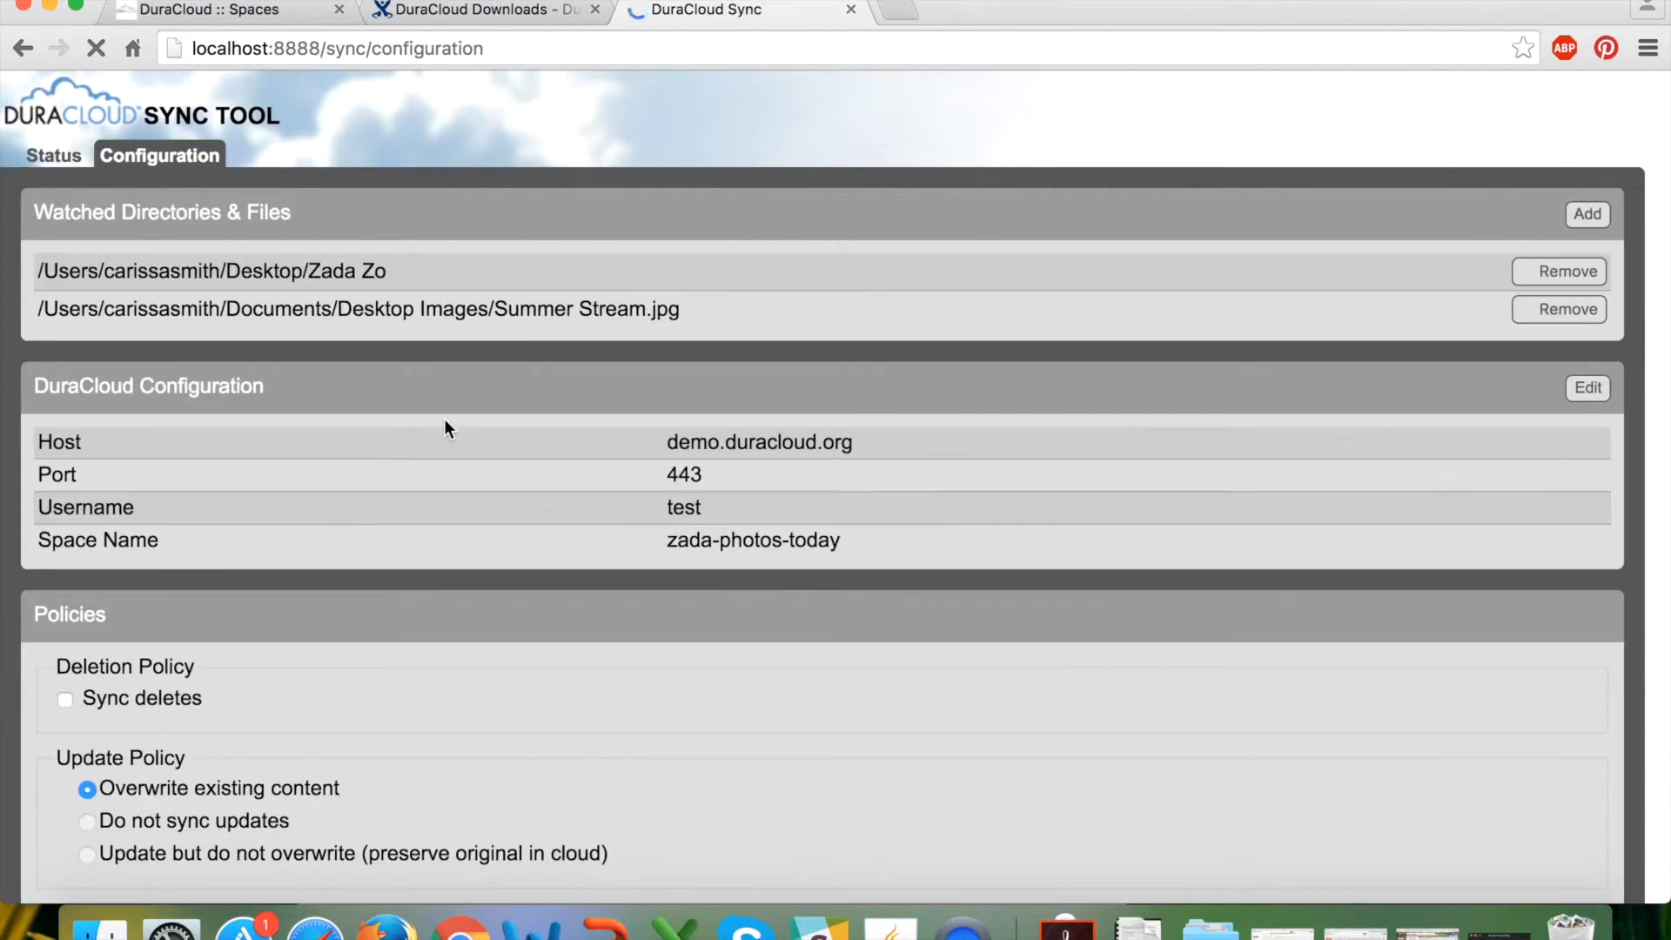
scroll(1076, 414, "down", 1)
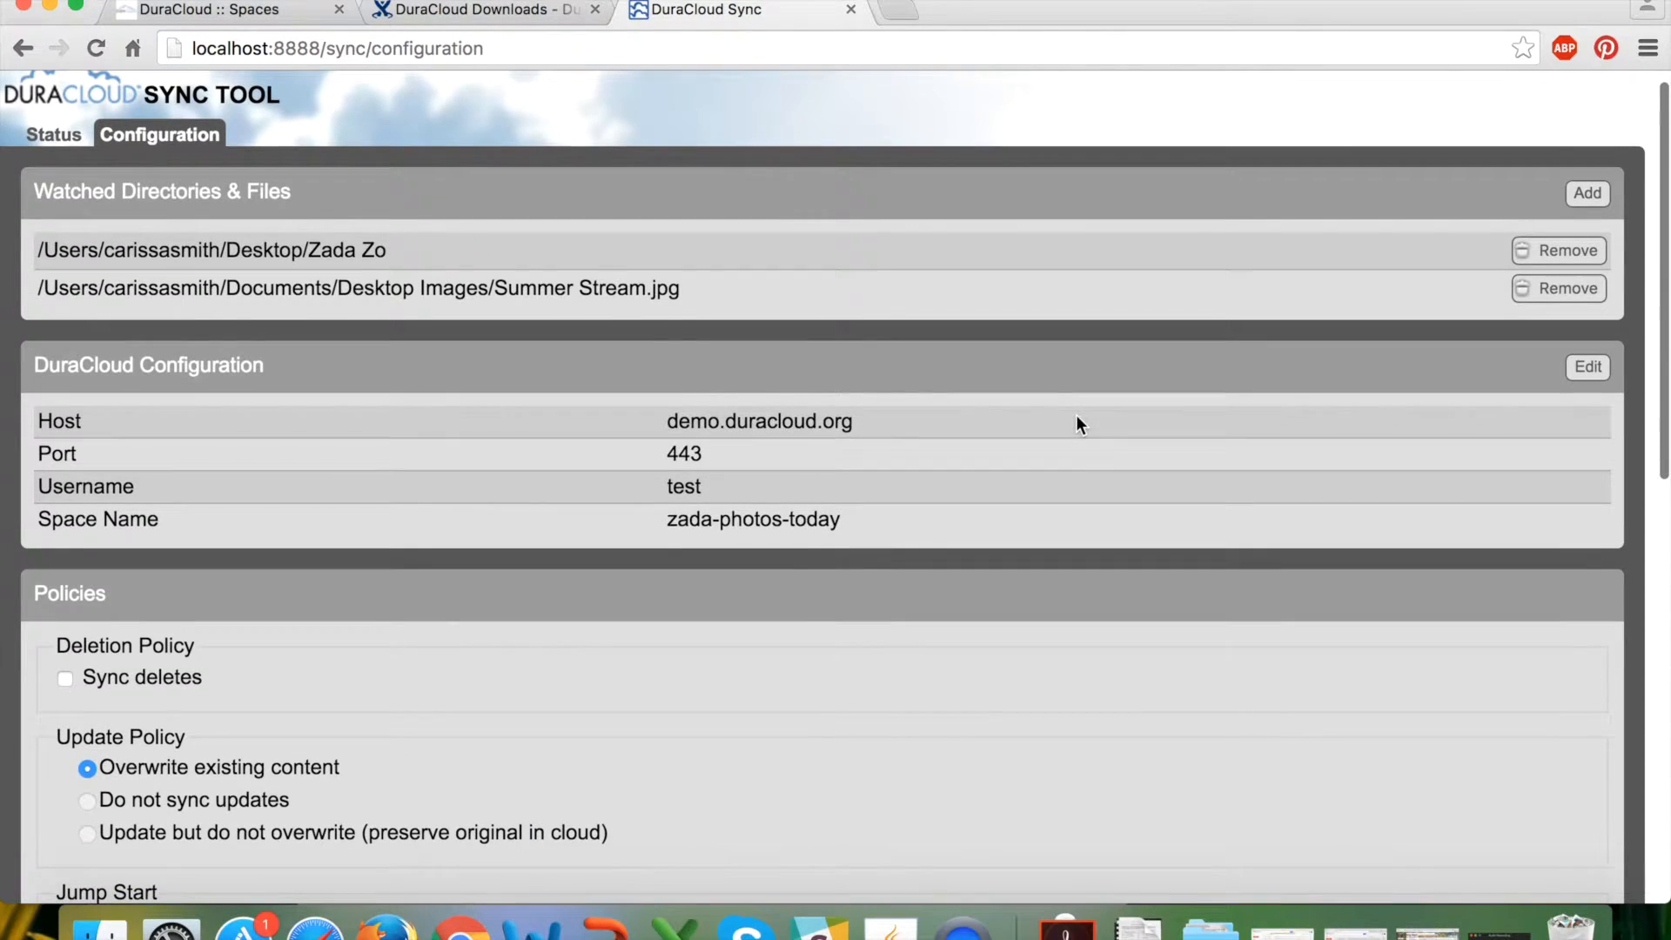
scroll(1076, 415, "up", 1)
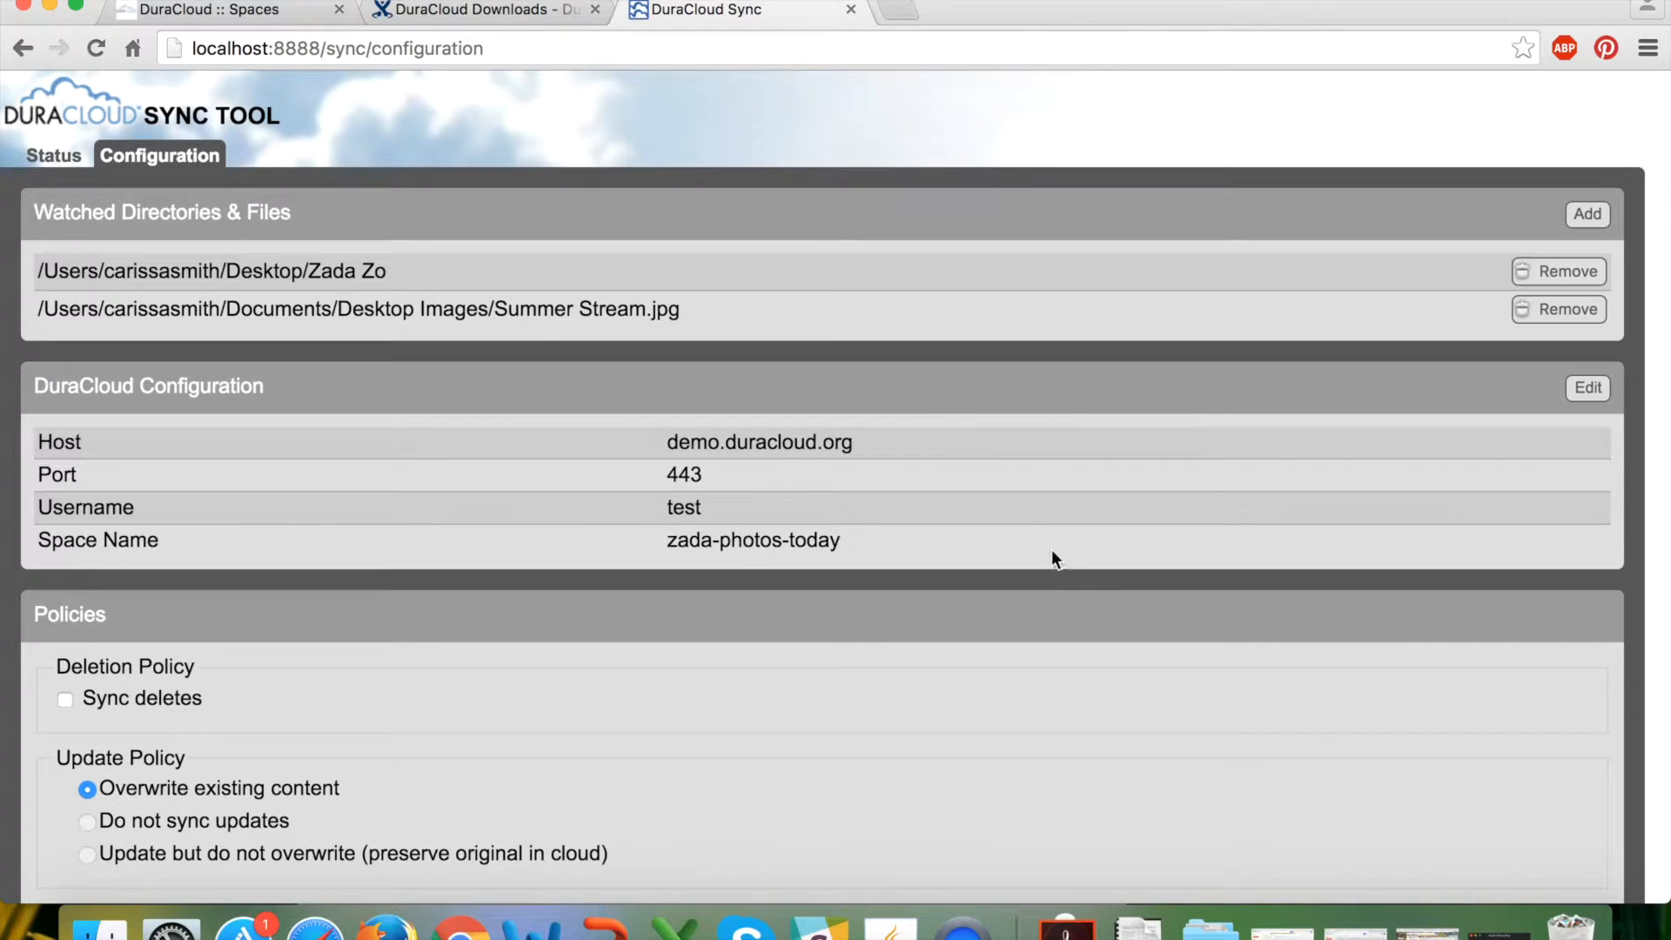
scroll(1076, 586, "down", 3)
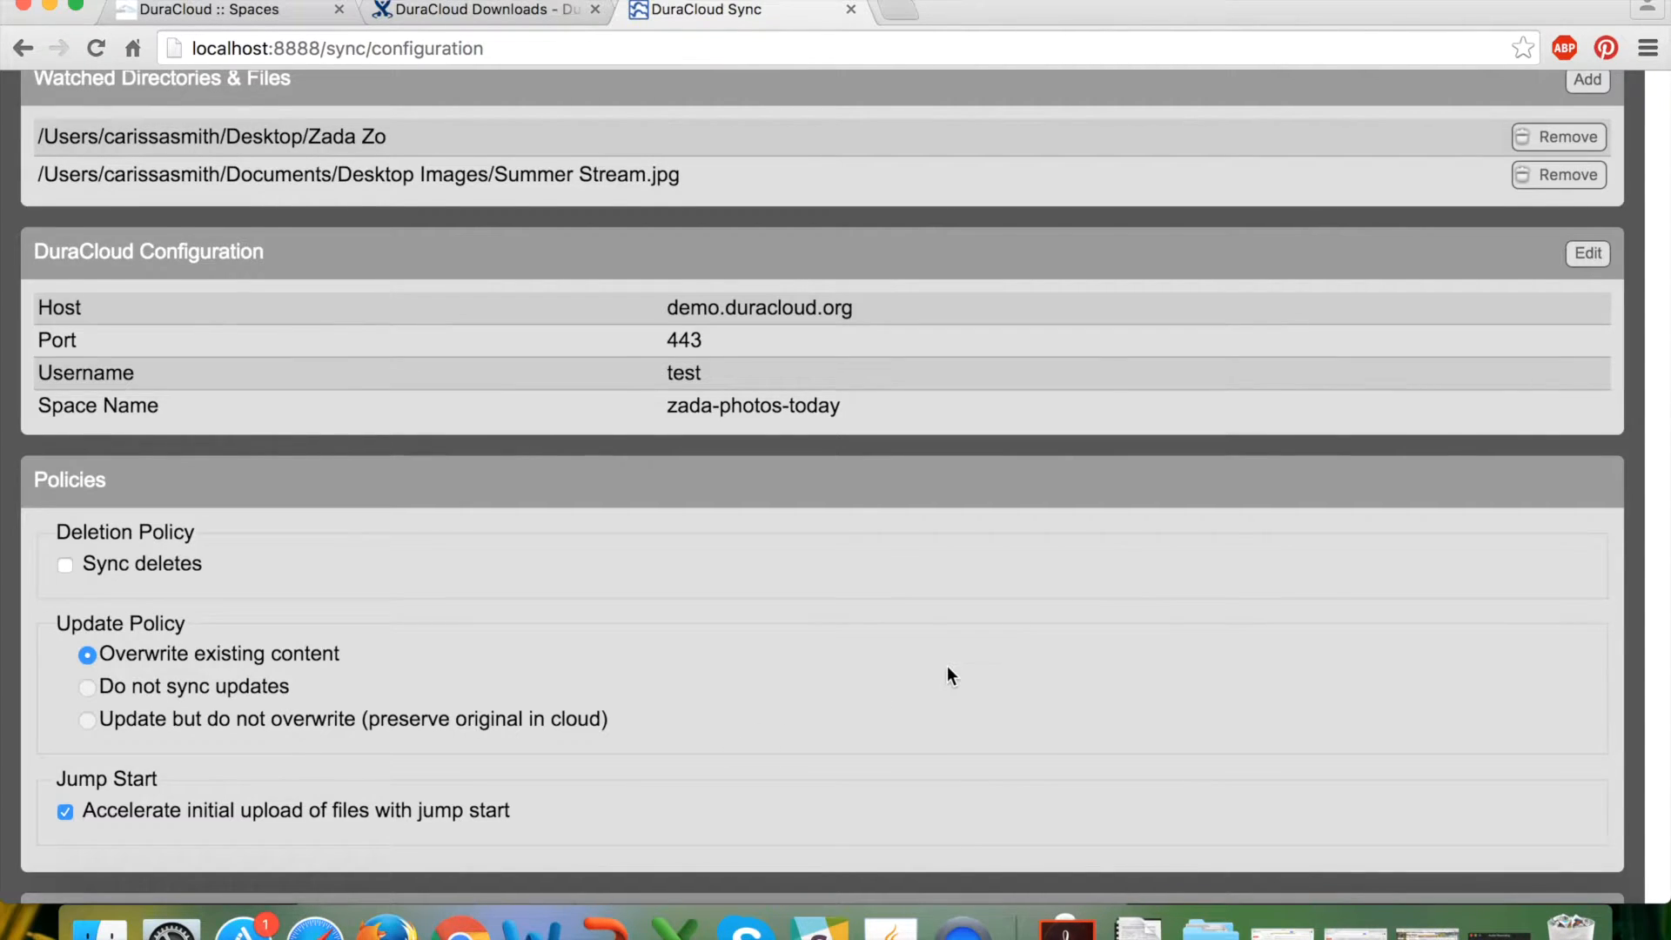
scroll(947, 666, "down", 5)
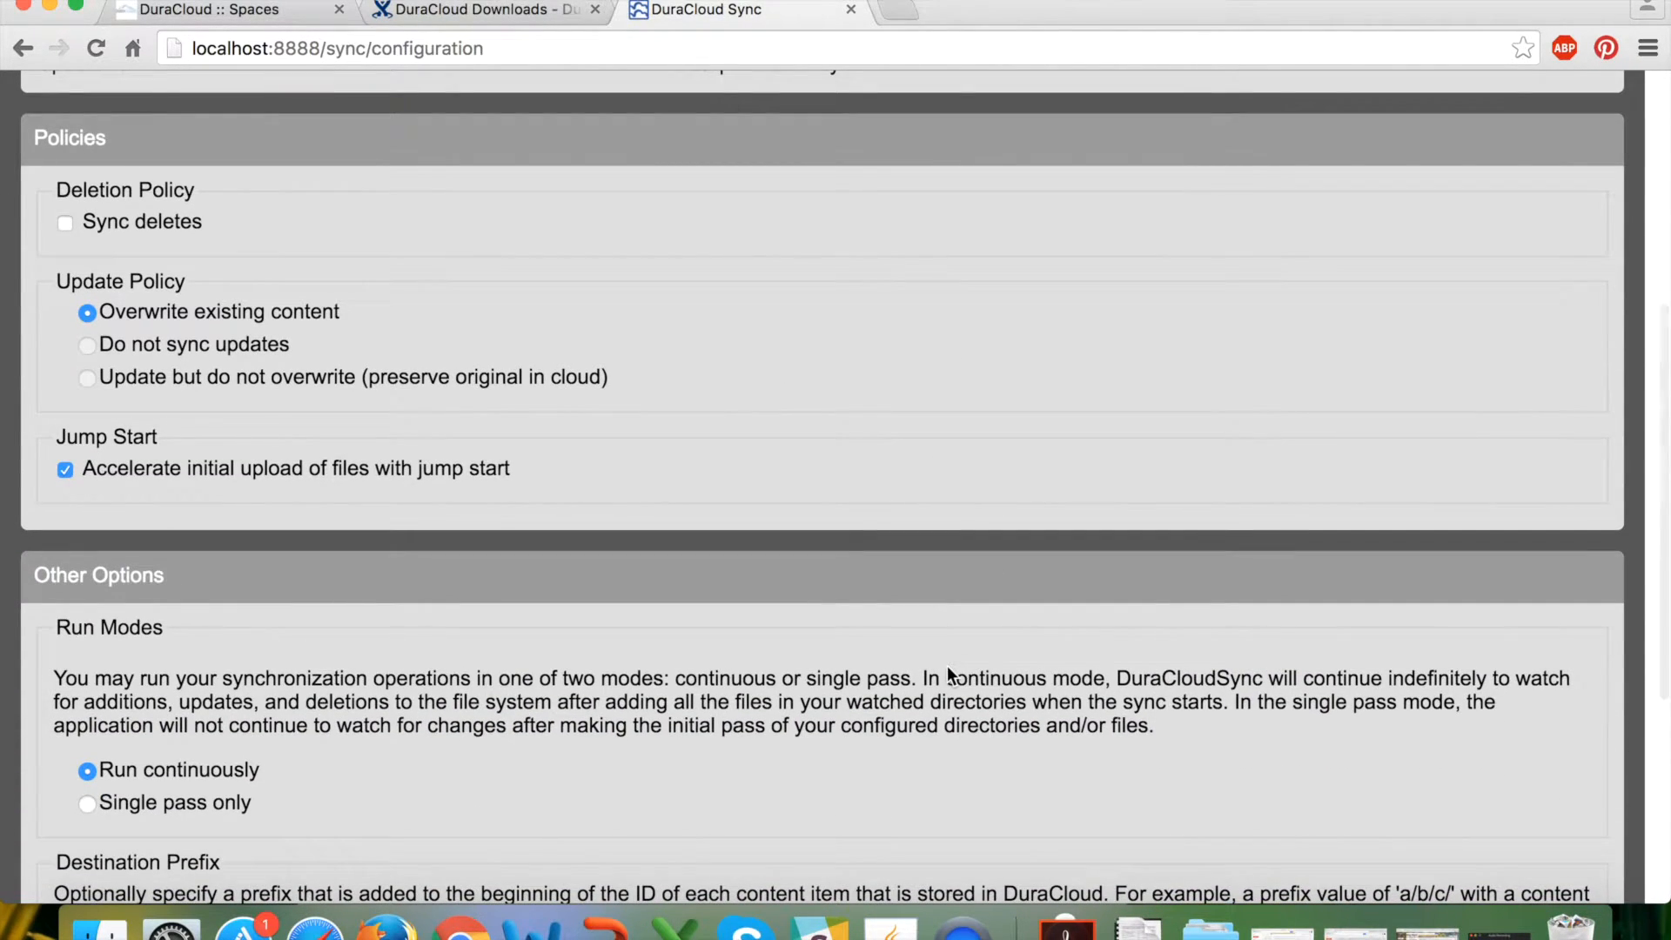
scroll(294, 436, "up", 5)
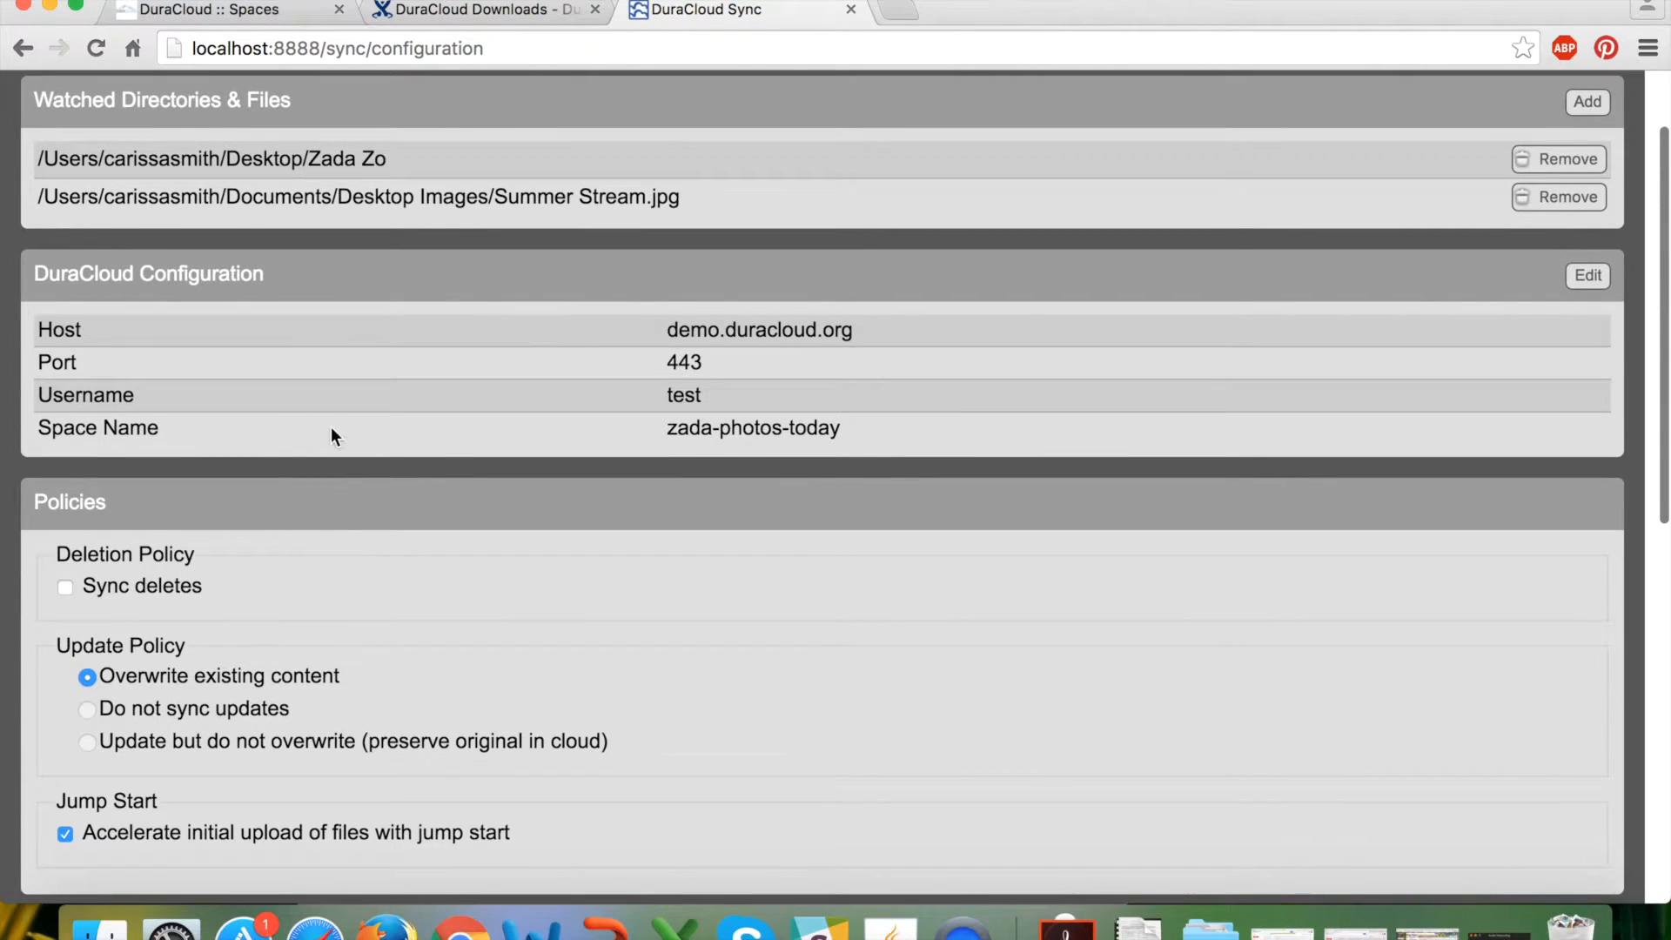
scroll(879, 424, "up", 2)
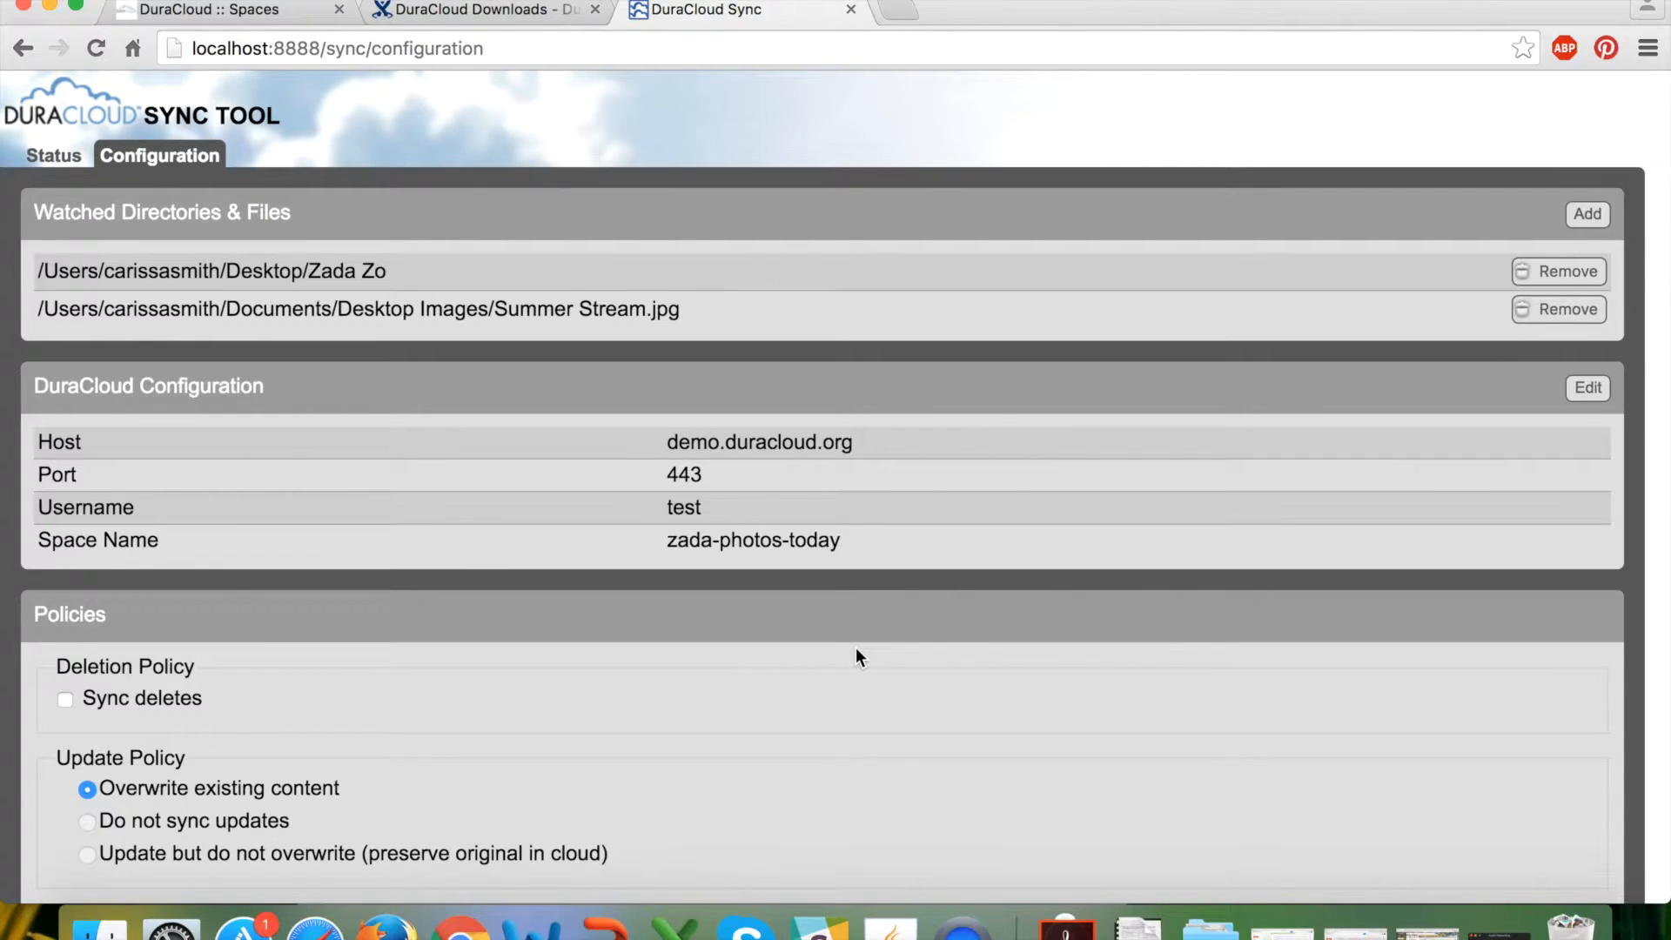
left_click(53, 155)
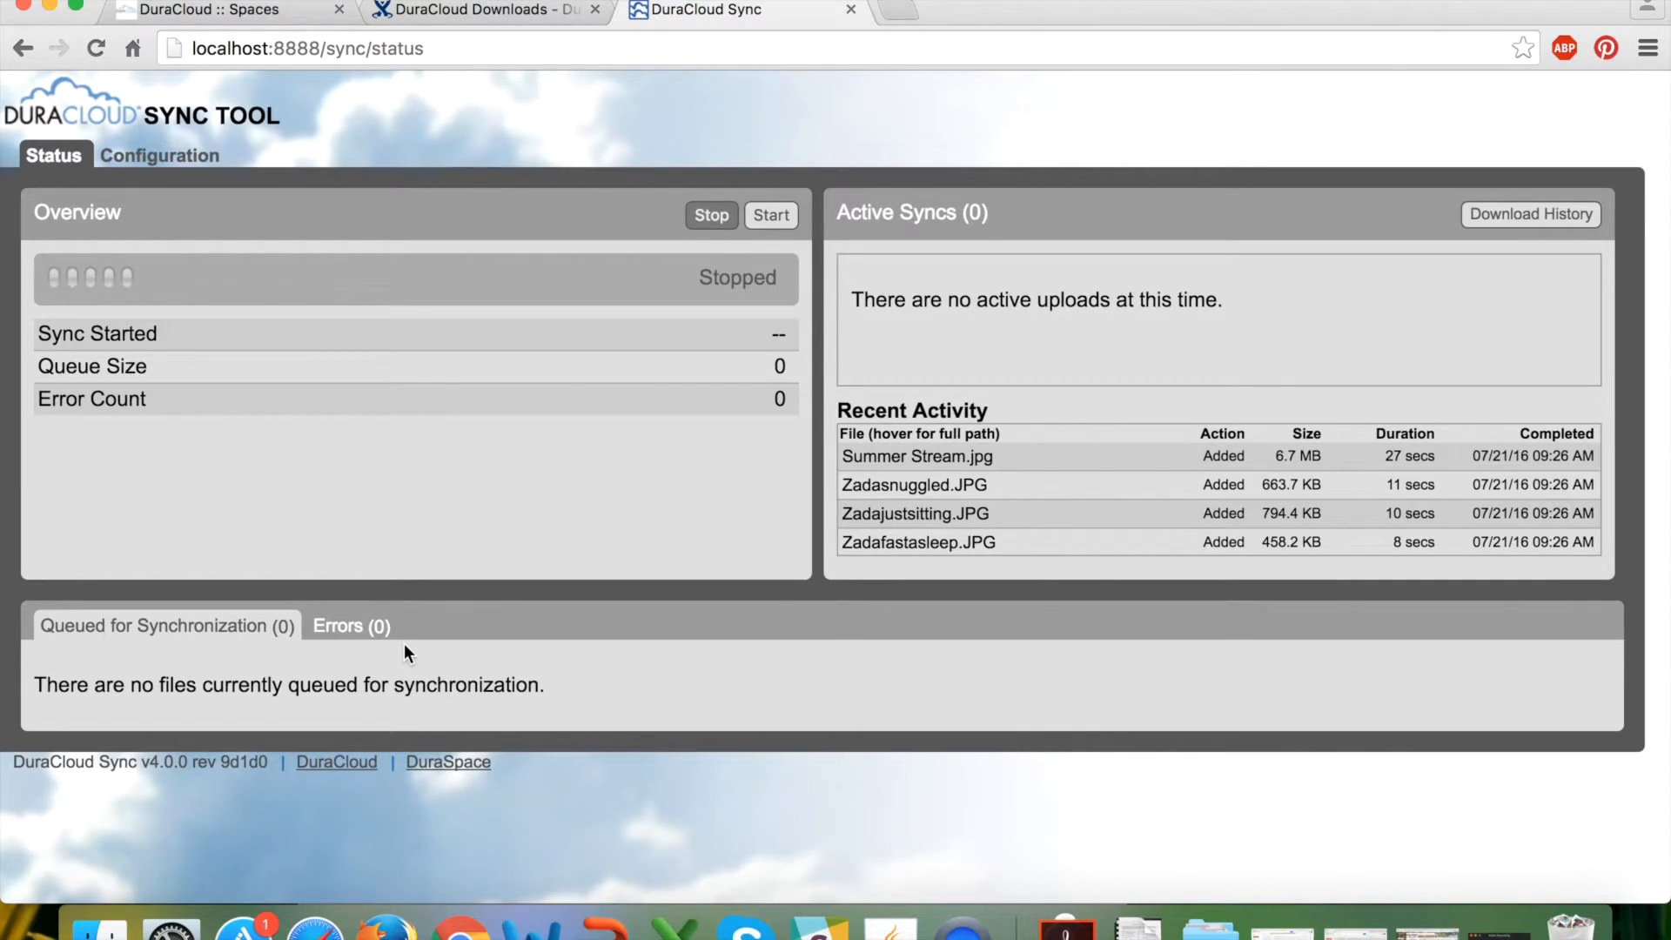
left_click(266, 10)
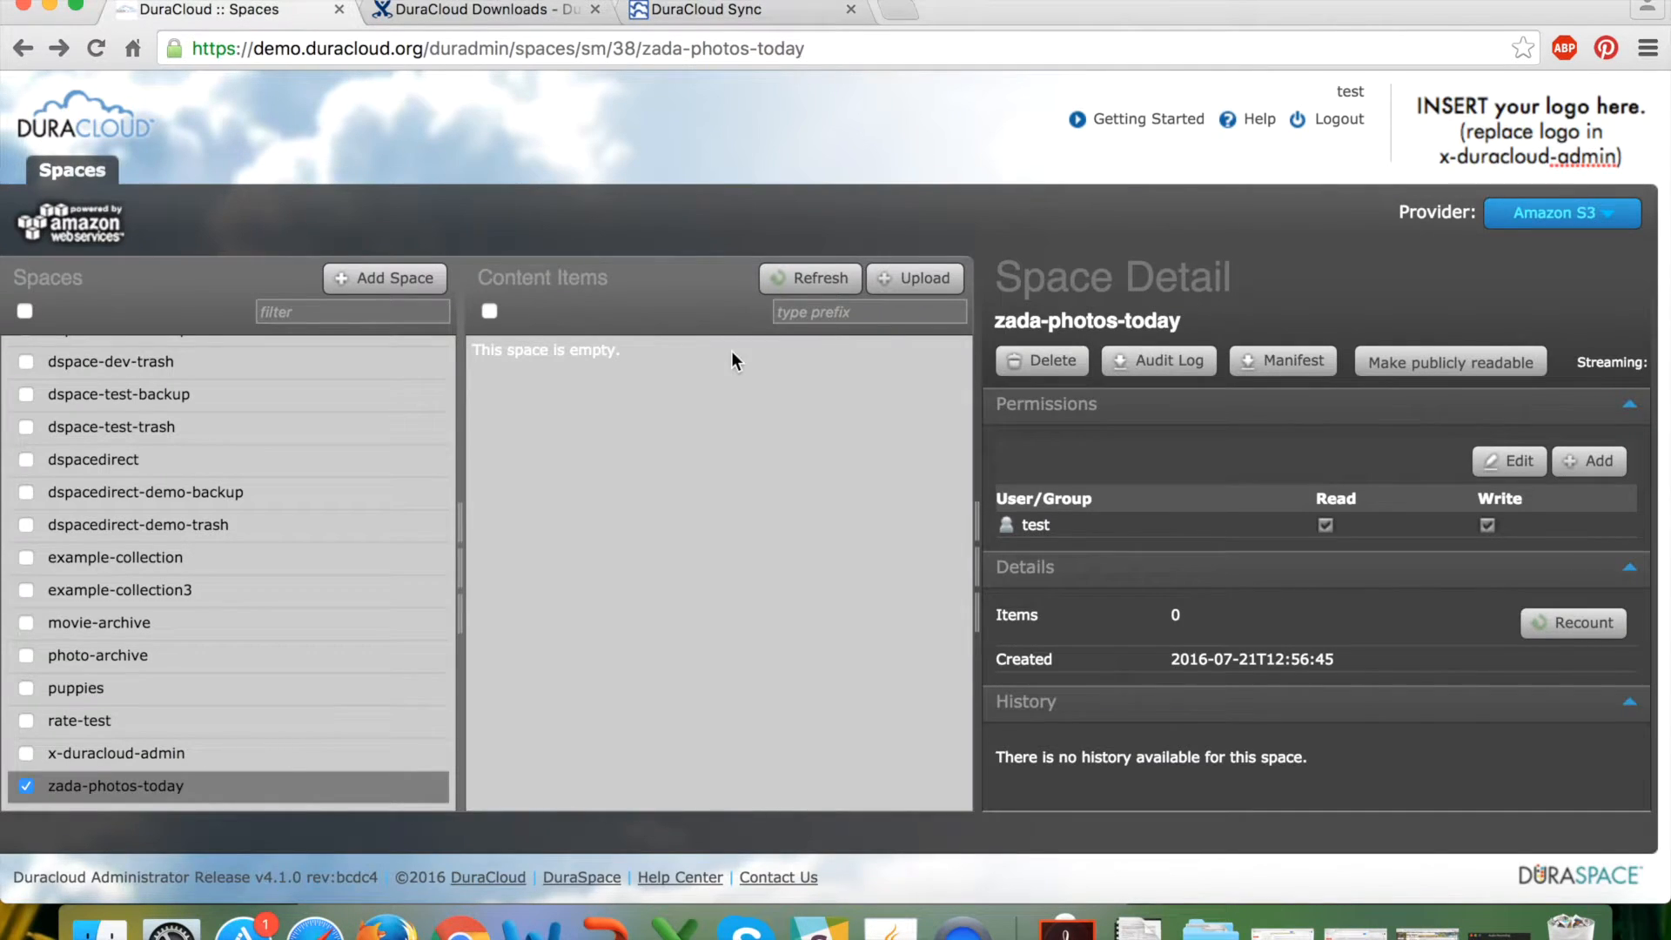
Reload zada-photos-today, show sub-directory/Zadaigloo.JPG details, and bring the Zada Zo folder forward.
left_click(179, 785)
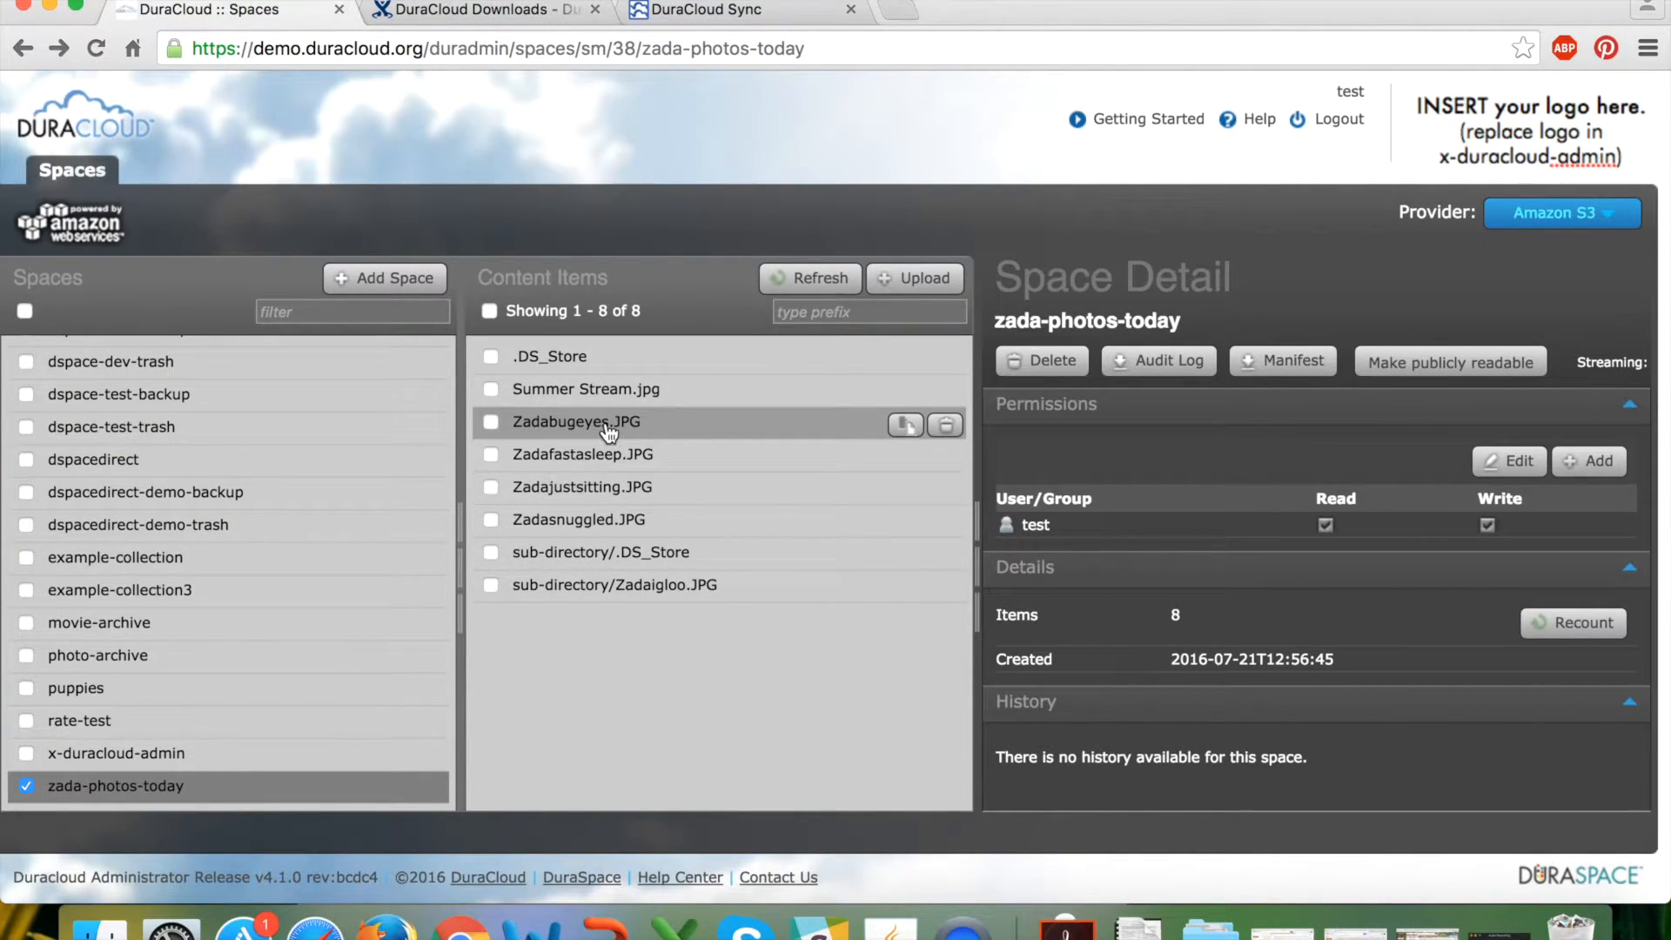
left_click(575, 590)
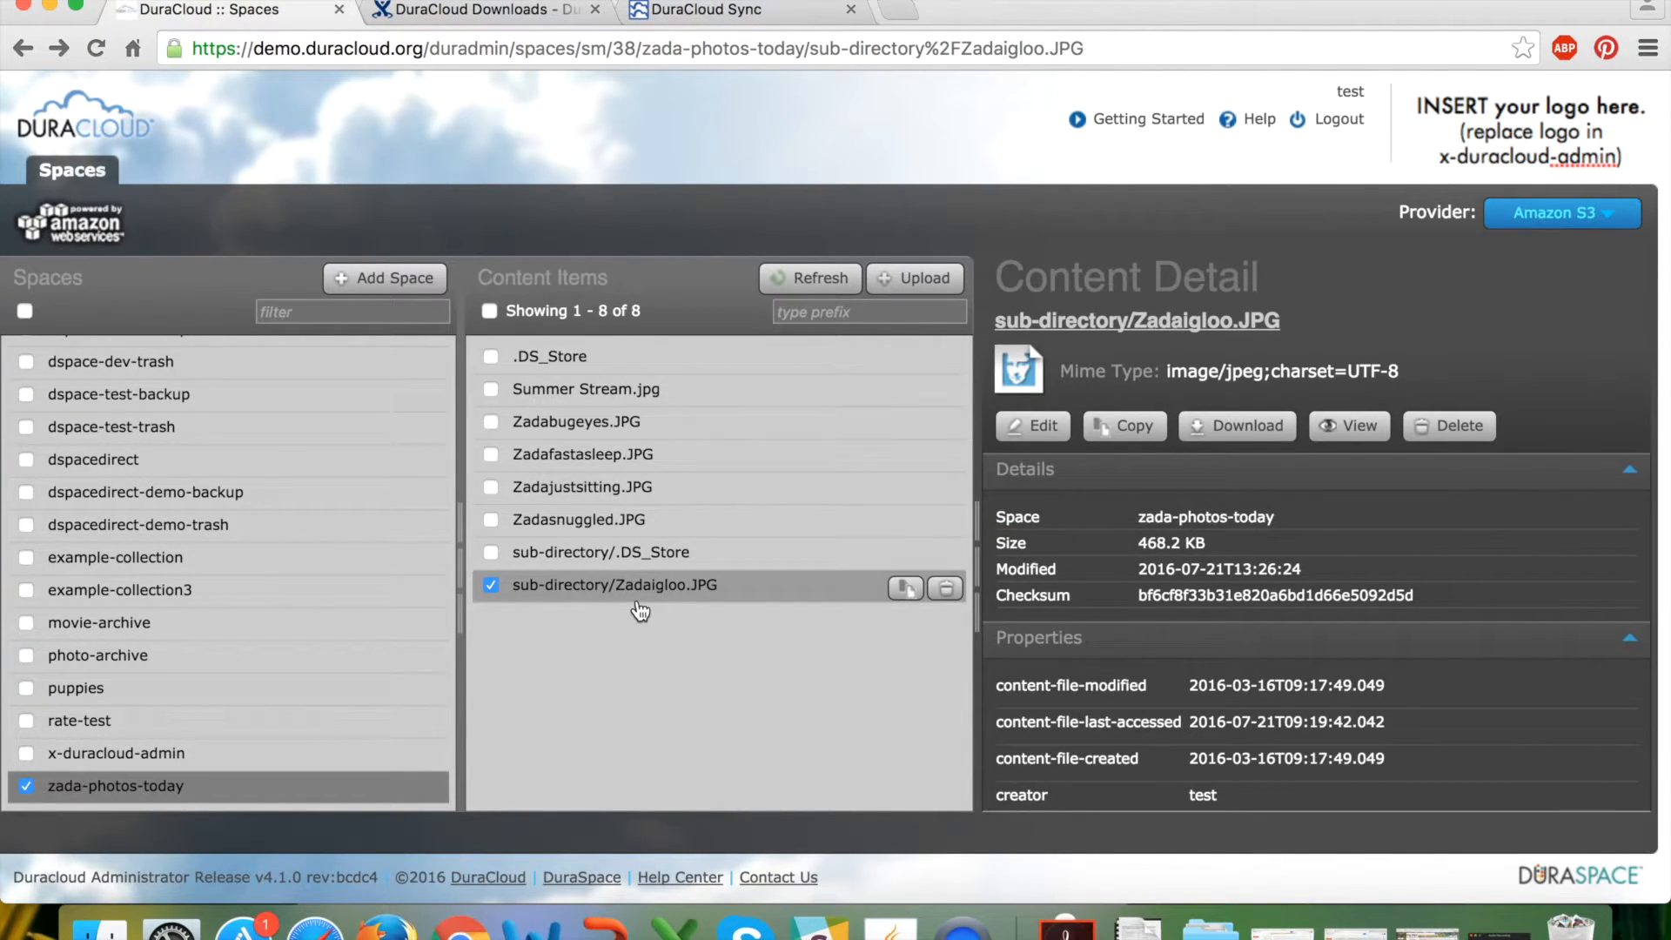
key("ctrl+Up")
left_click(418, 483)
Compare the local sub-directory folder against the cloud list, then go back to Zada Zo.
left_click_drag(514, 103, 1236, 2)
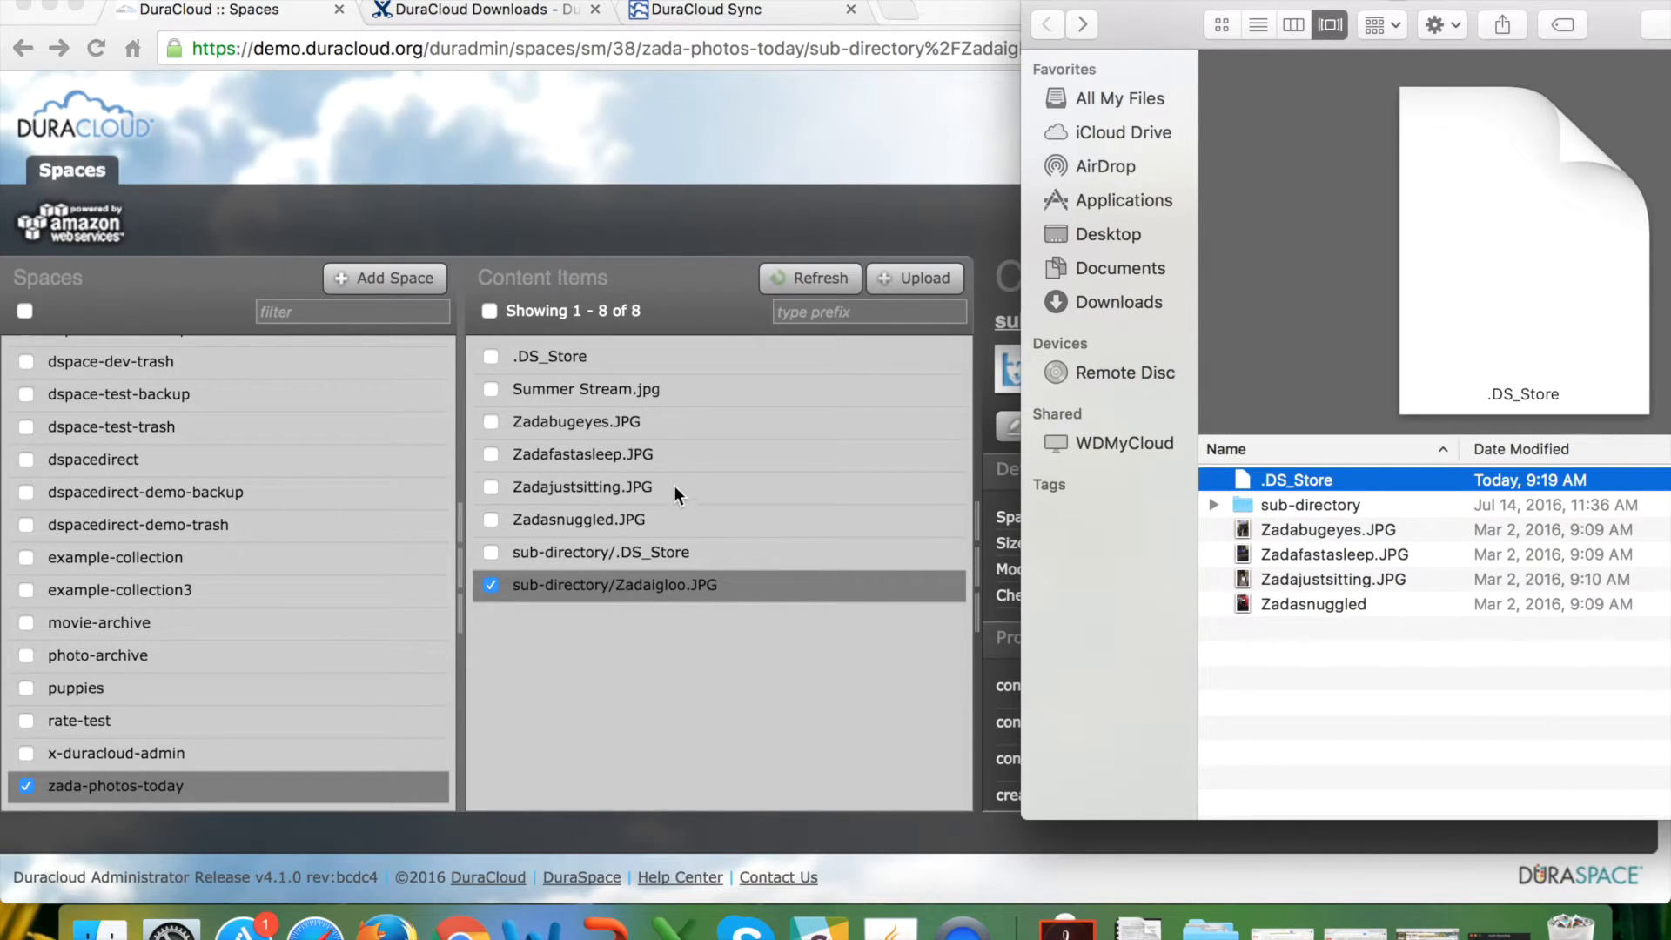
double_click(1314, 509)
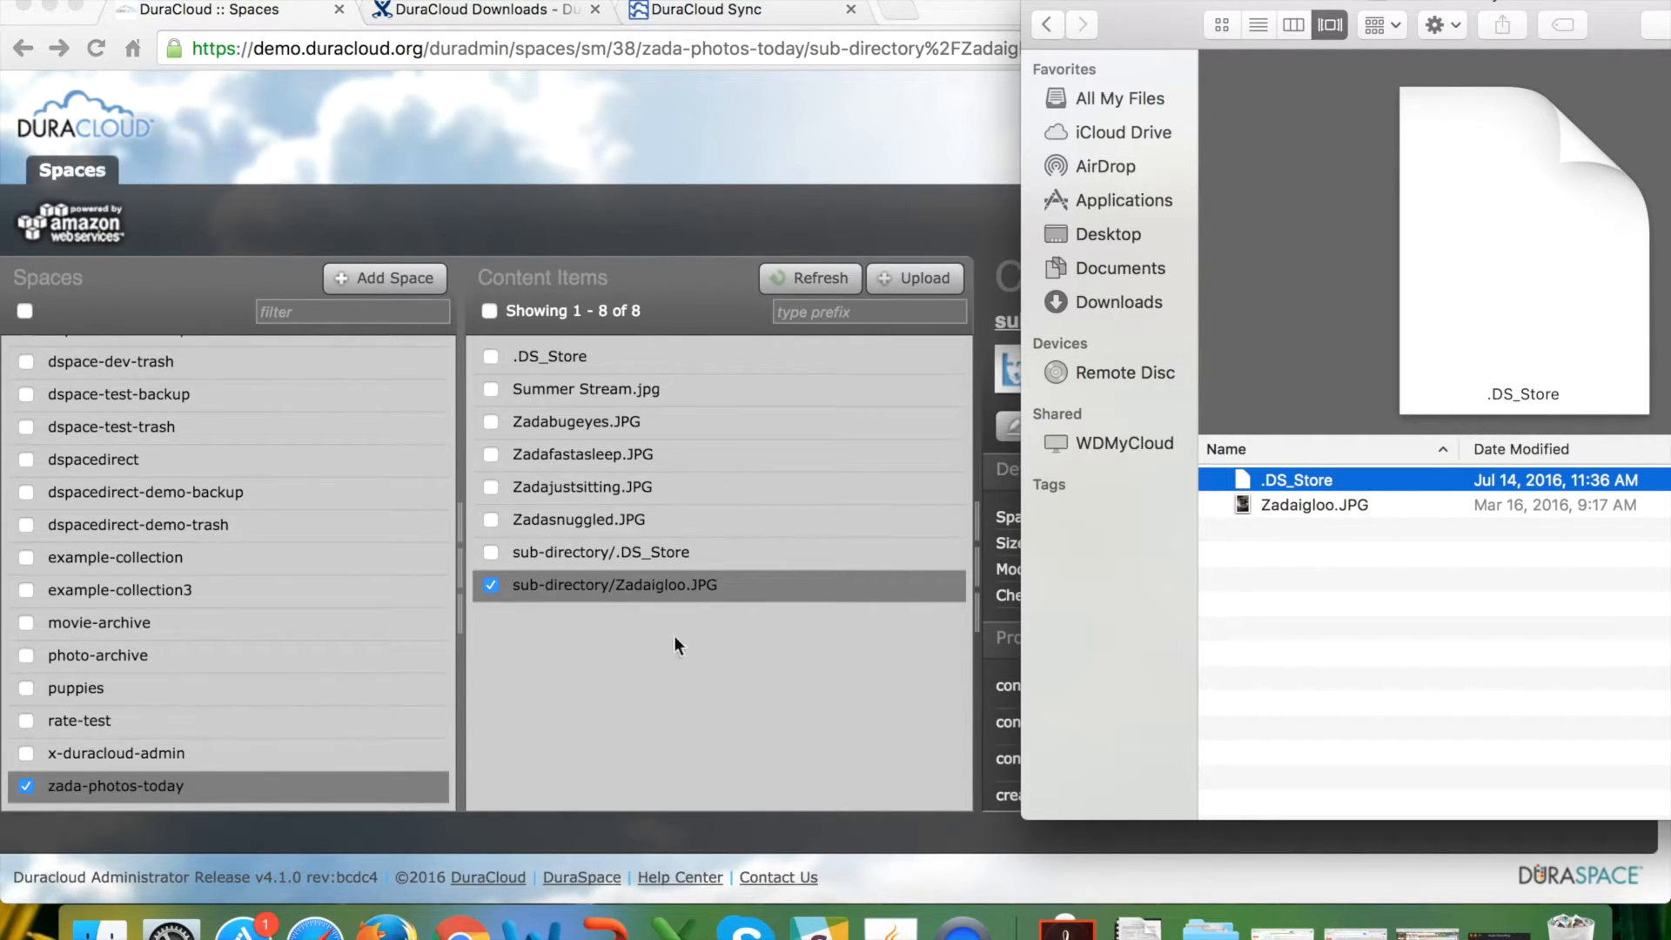
left_click(695, 629)
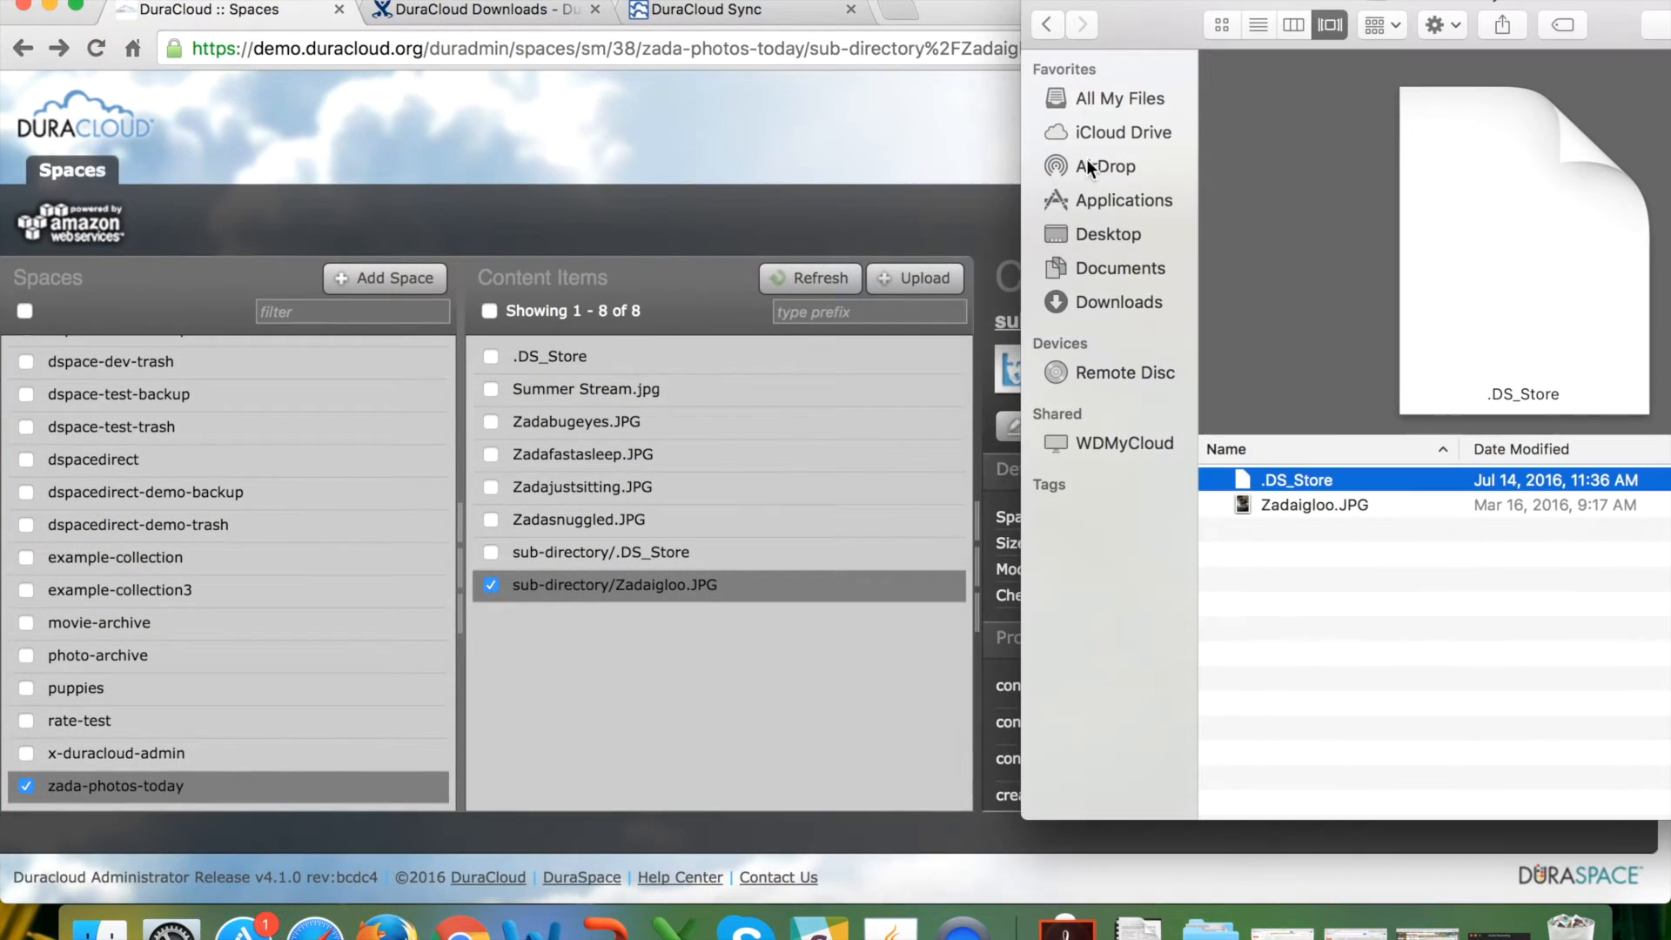
left_click(1047, 24)
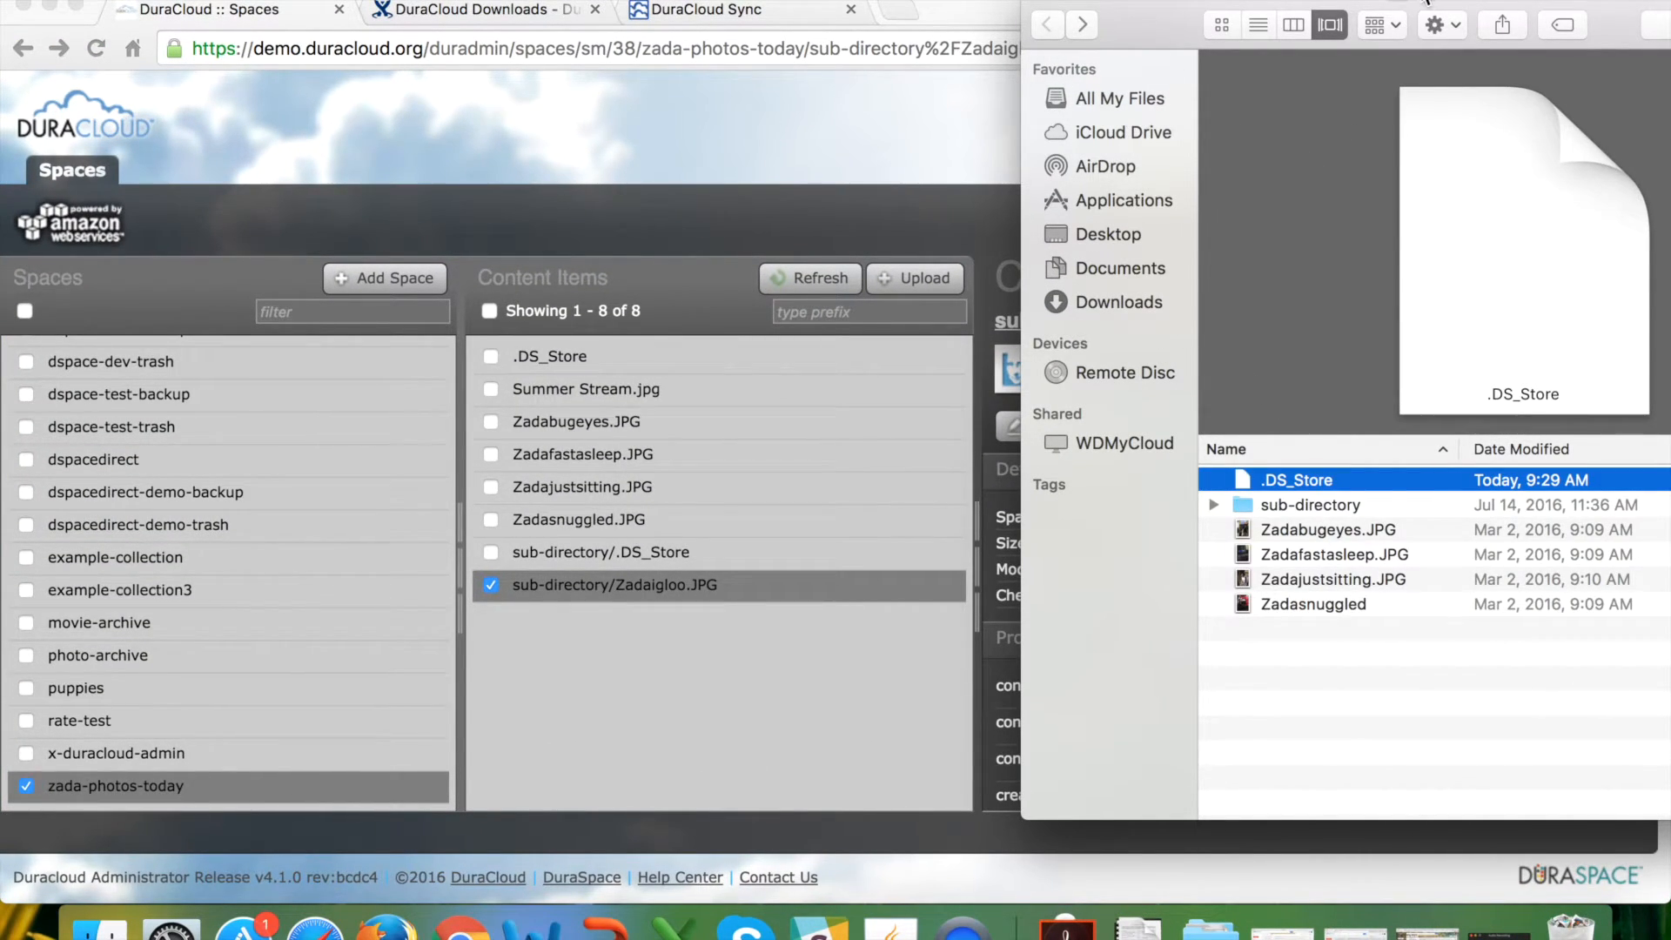
List Zada Zo's contents from the Desktop, then bring the DurAdmin content details back.
left_click(1119, 231)
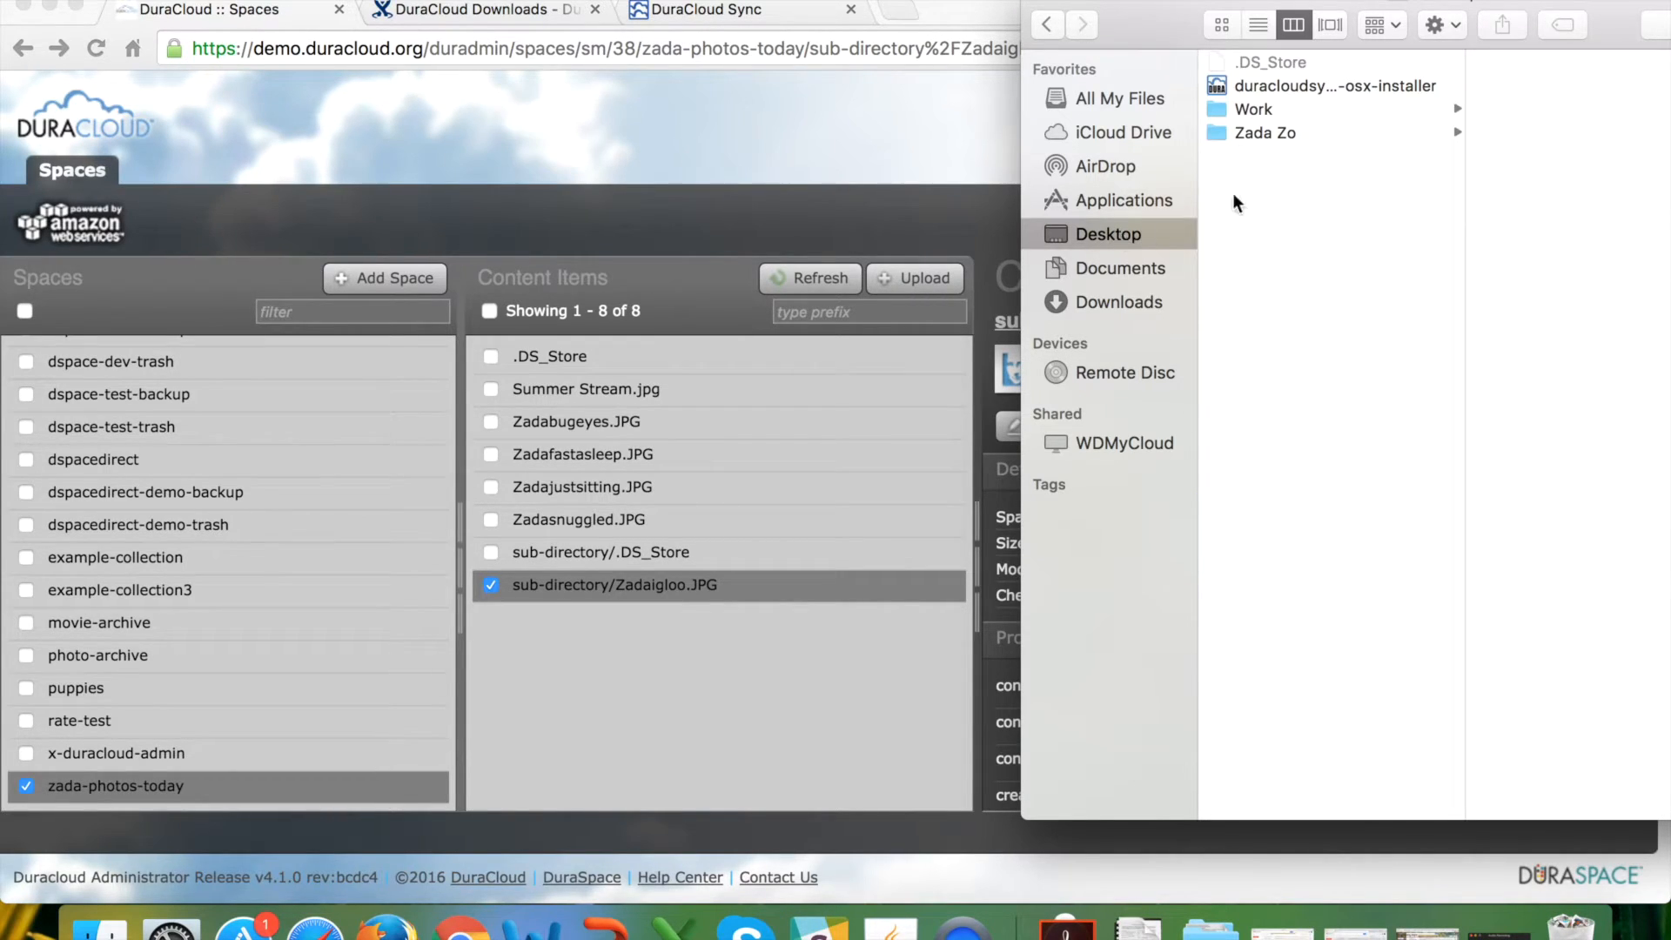
left_click(1257, 133)
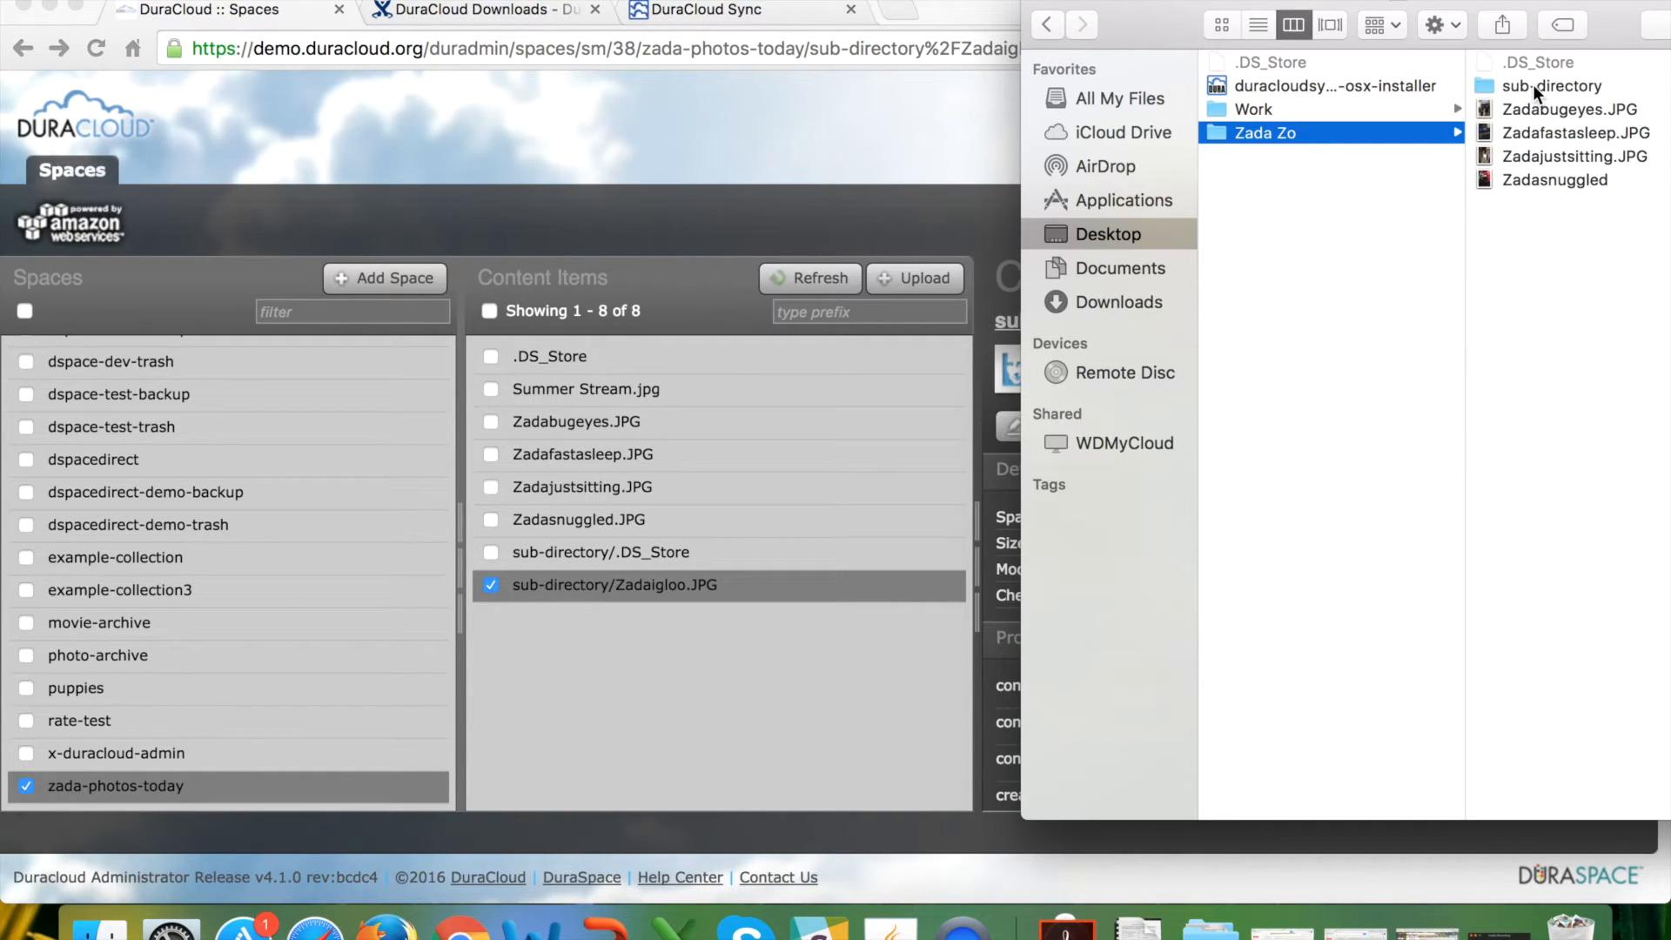
left_click_drag(1611, 25, 1410, 25)
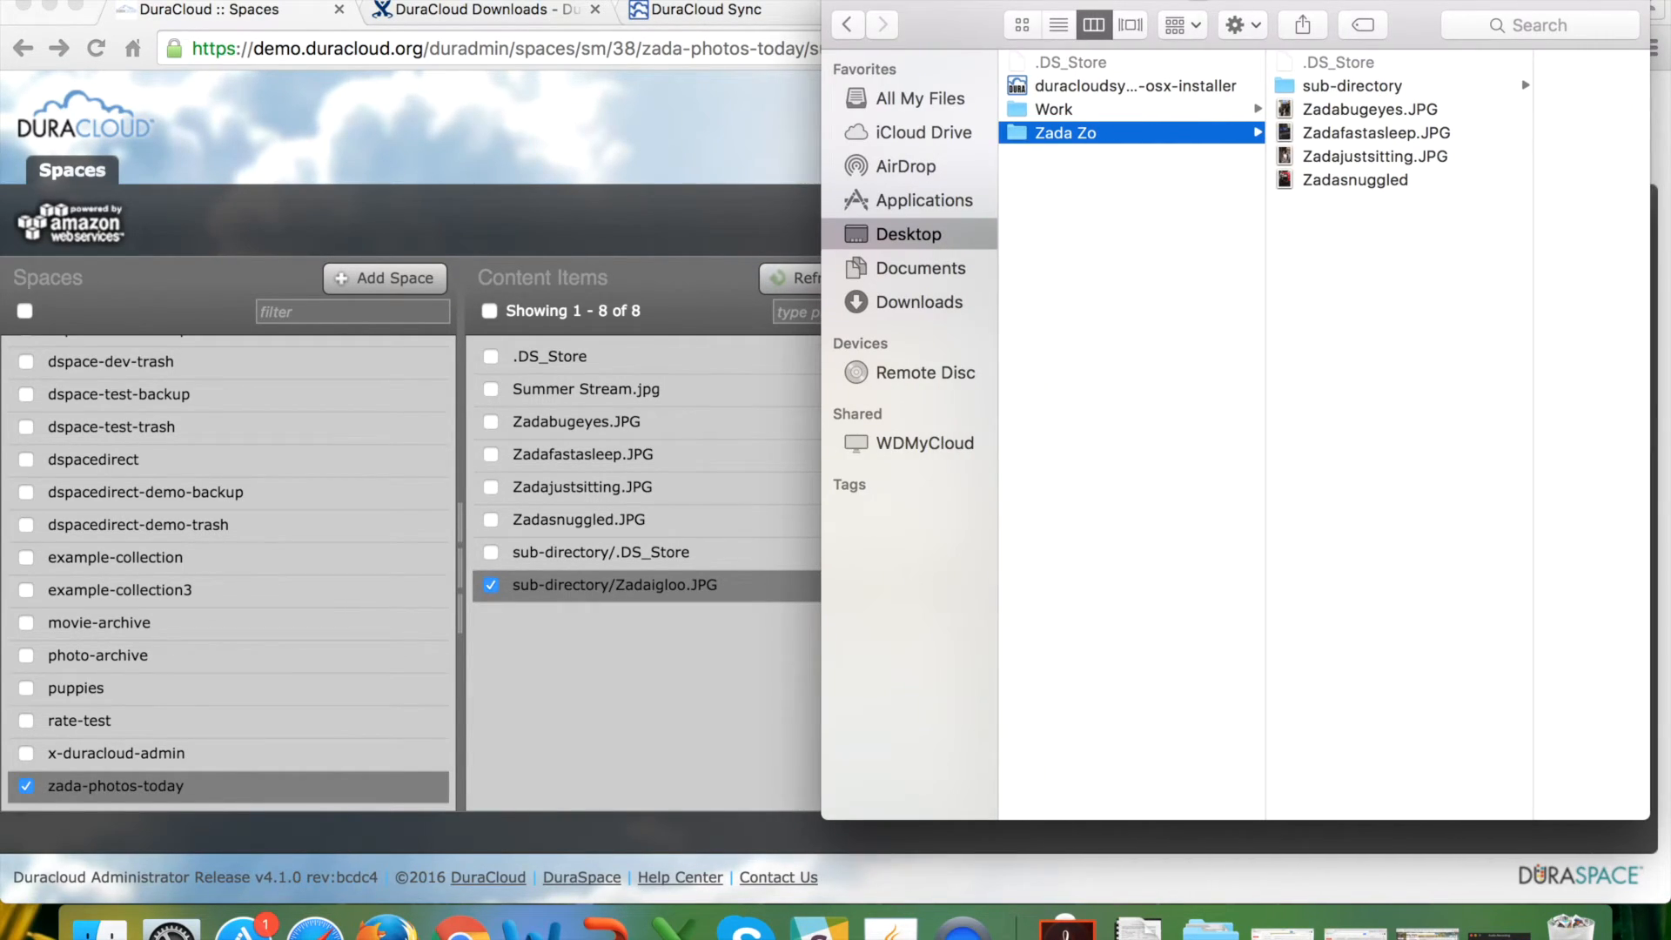
left_click(676, 152)
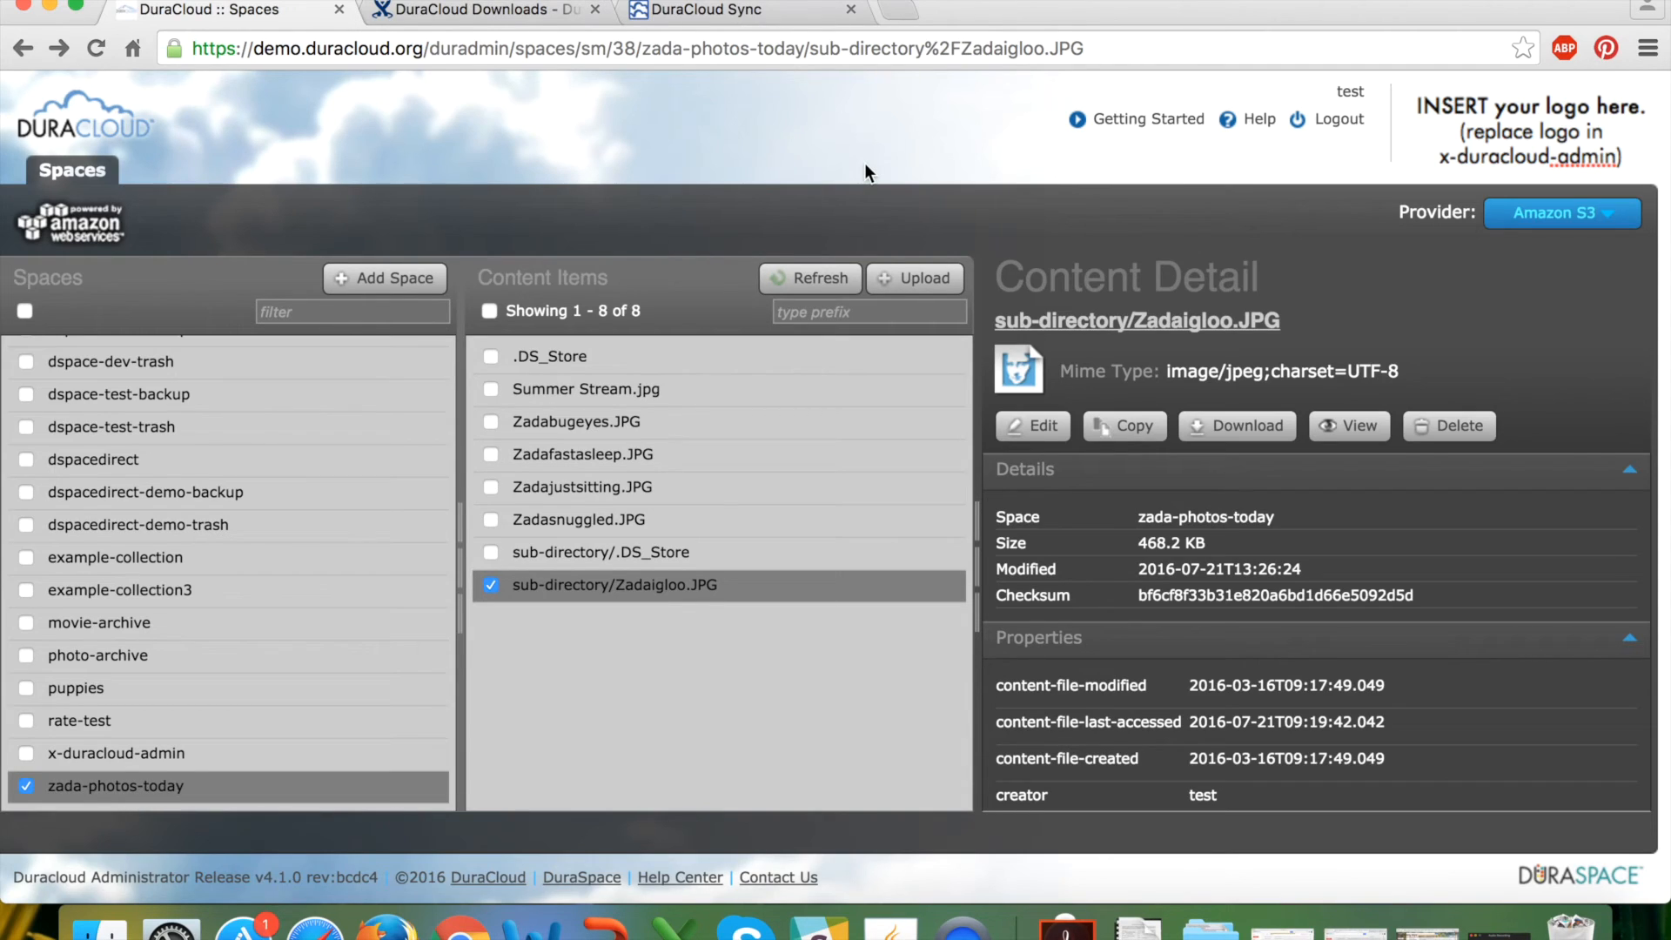
left_click(903, 14)
Go to support.duraspace.org in the new tab.
type("support.")
type("dura")
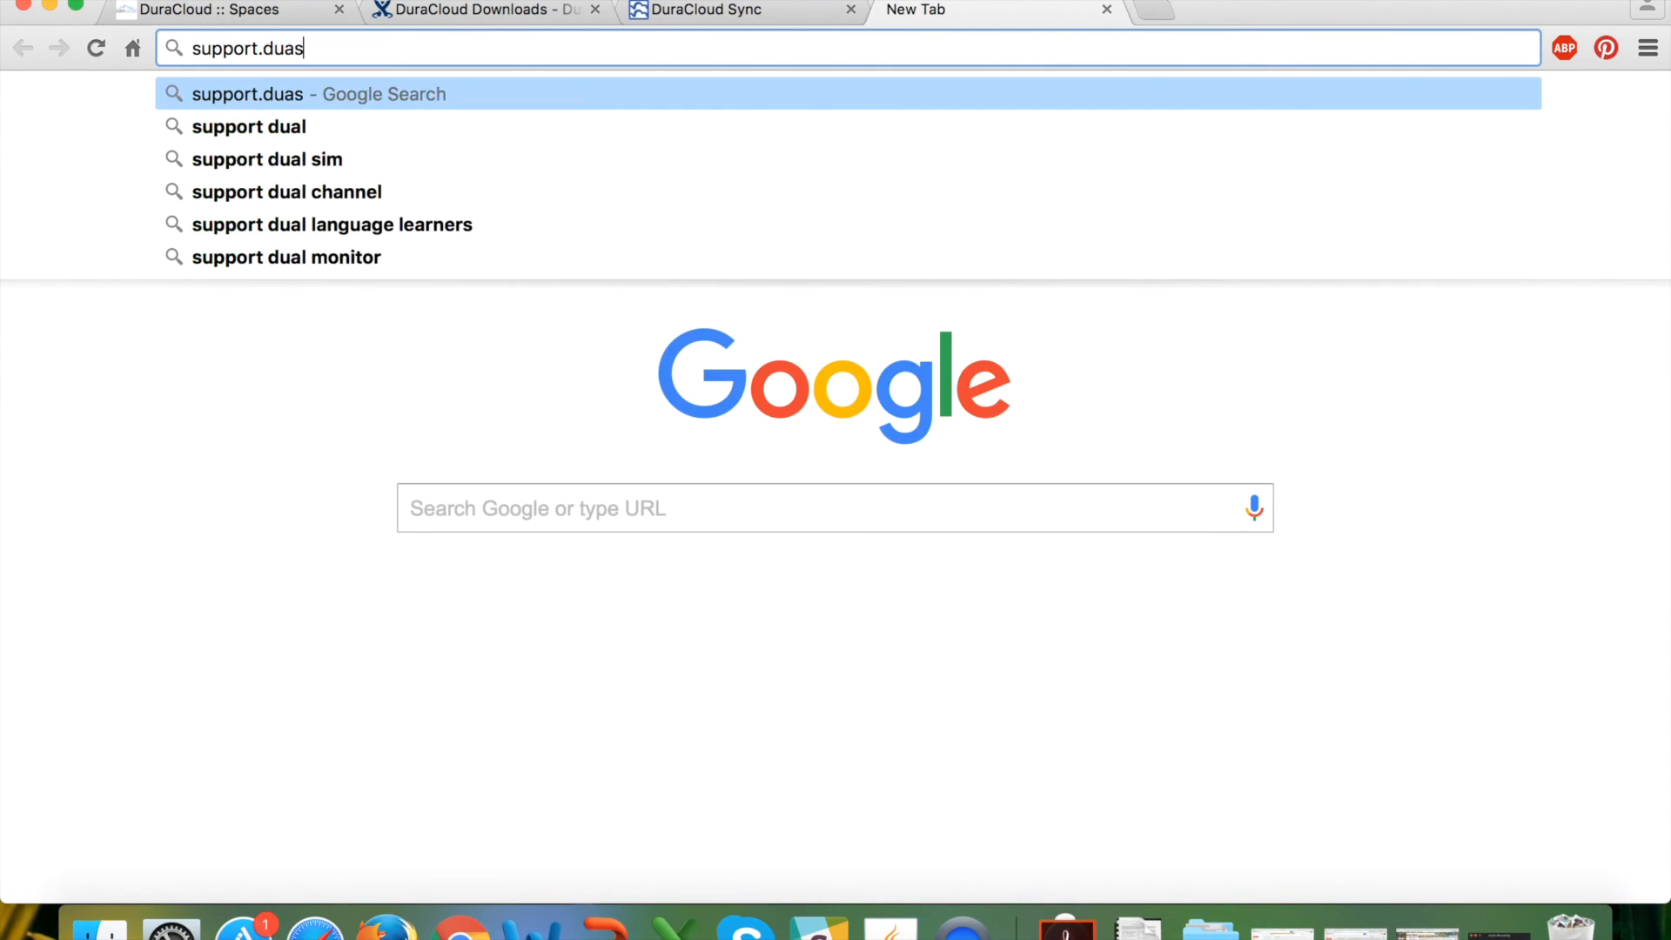
key("BackSpace")
type("raspace.org")
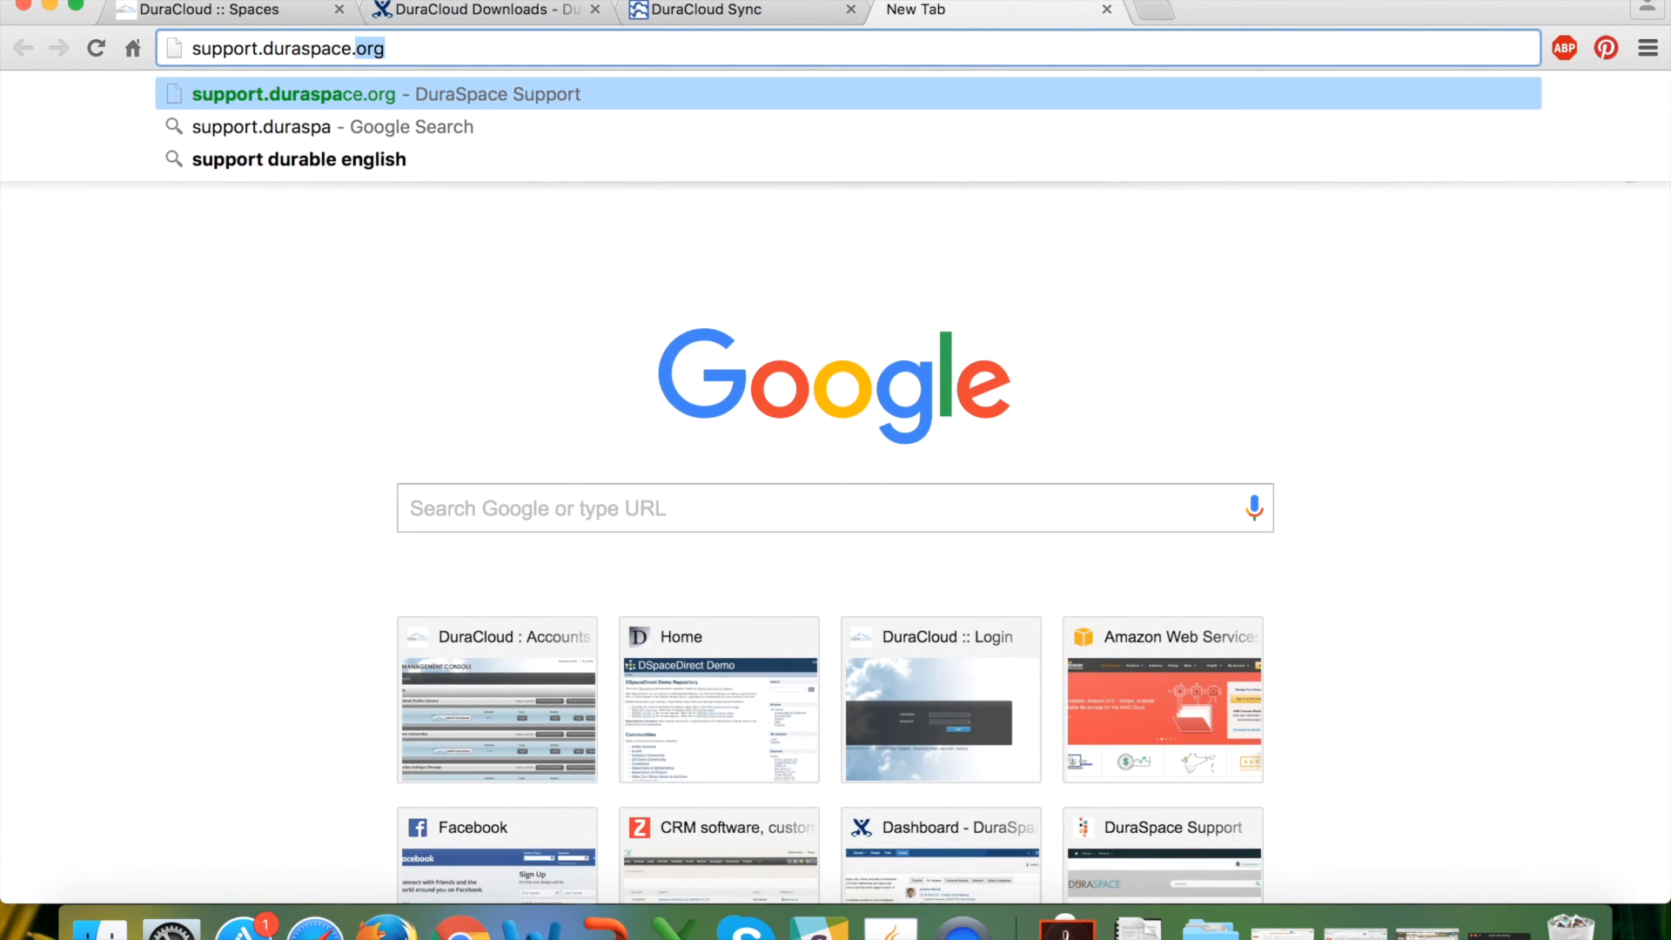
key("Return")
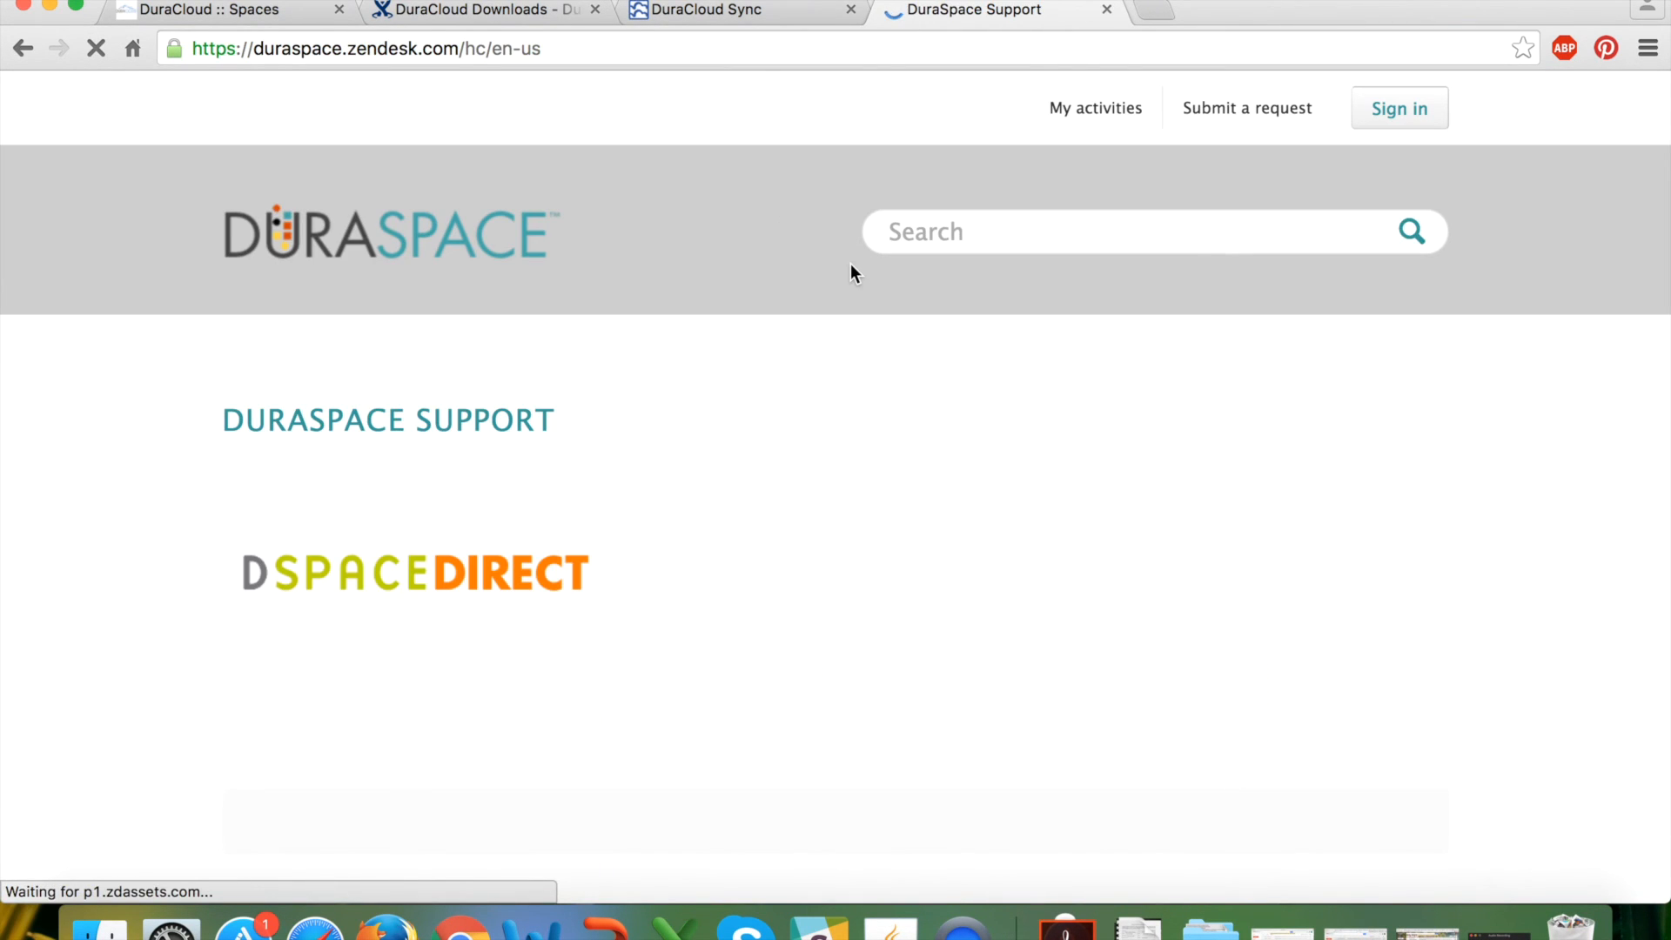